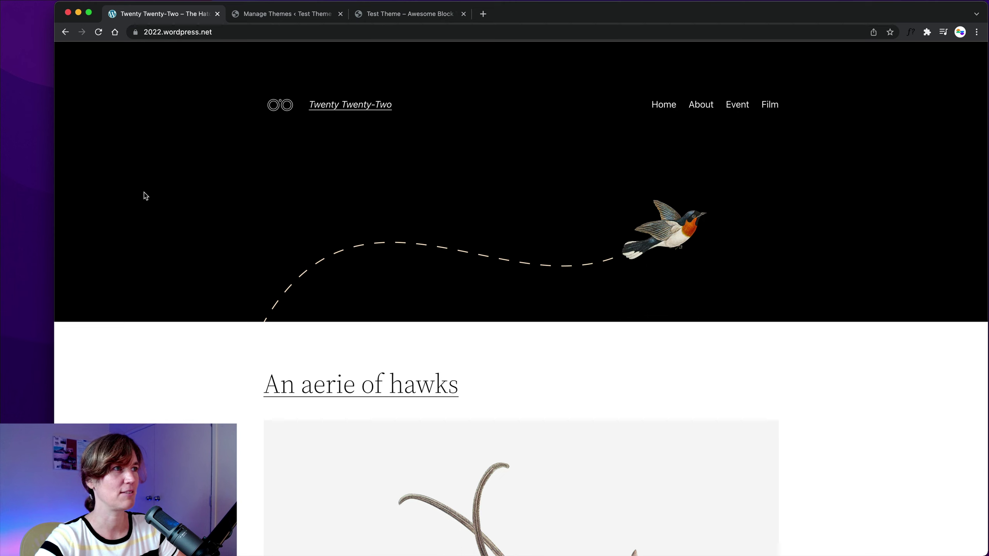
Step: Look over the Twenty Twenty-Two demo home page from its header to its footer
{"action": "left_click", "coordinate": [267, 35]}
{"action": "left_click", "coordinate": [172, 122]}
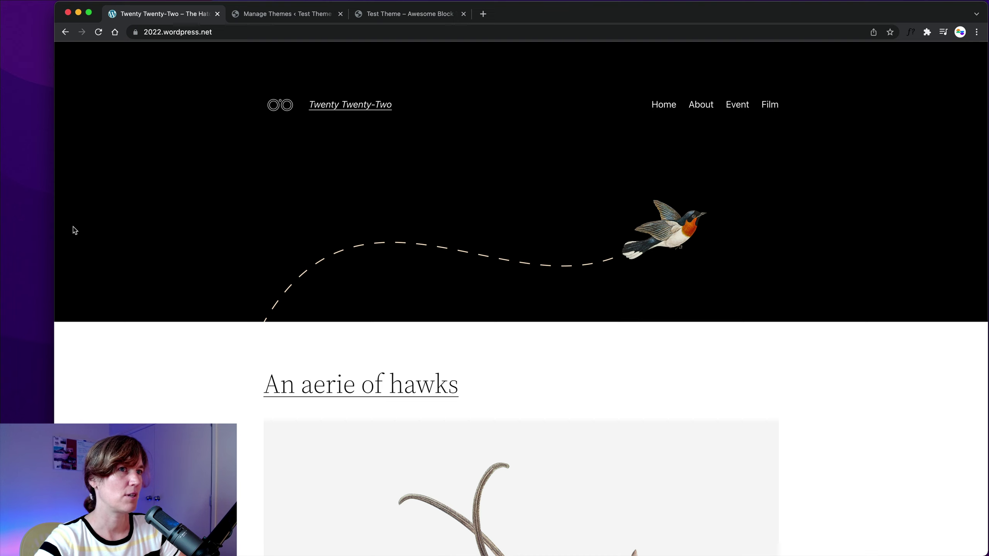
{"action": "scroll", "coordinate": [105, 228], "scroll_direction": "down", "scroll_amount": 15}
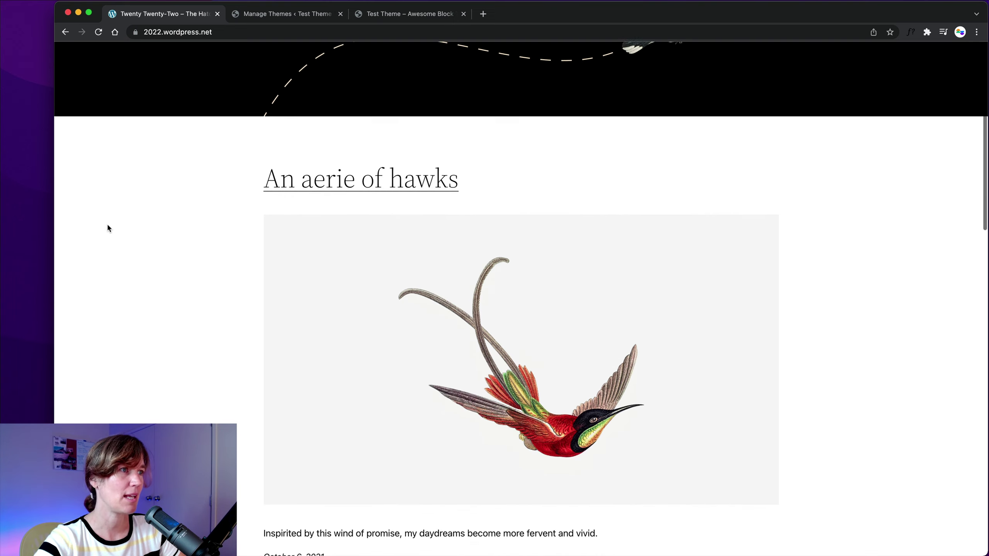
{"action": "scroll", "coordinate": [107, 226], "scroll_direction": "down", "scroll_amount": 15}
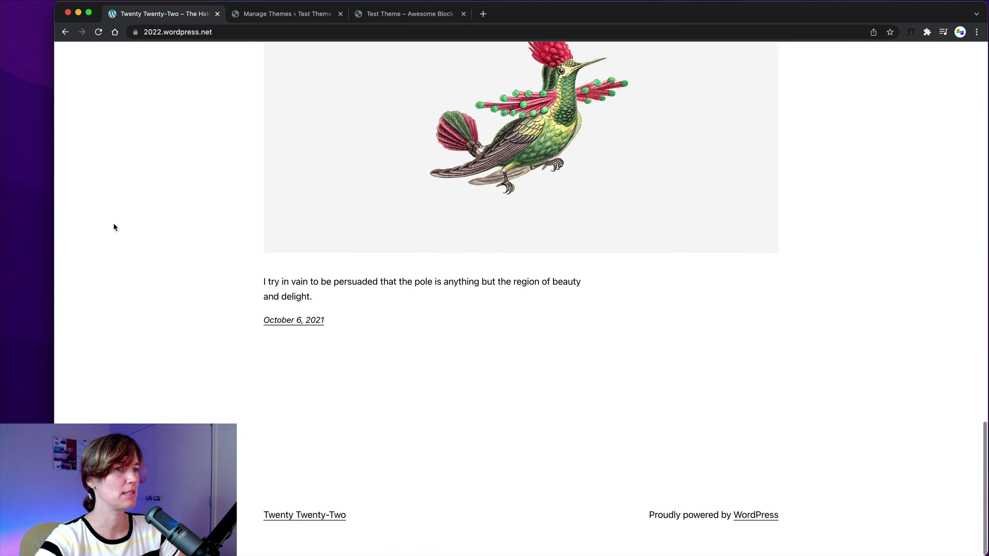
{"action": "scroll", "coordinate": [219, 392], "scroll_direction": "up", "scroll_amount": 20}
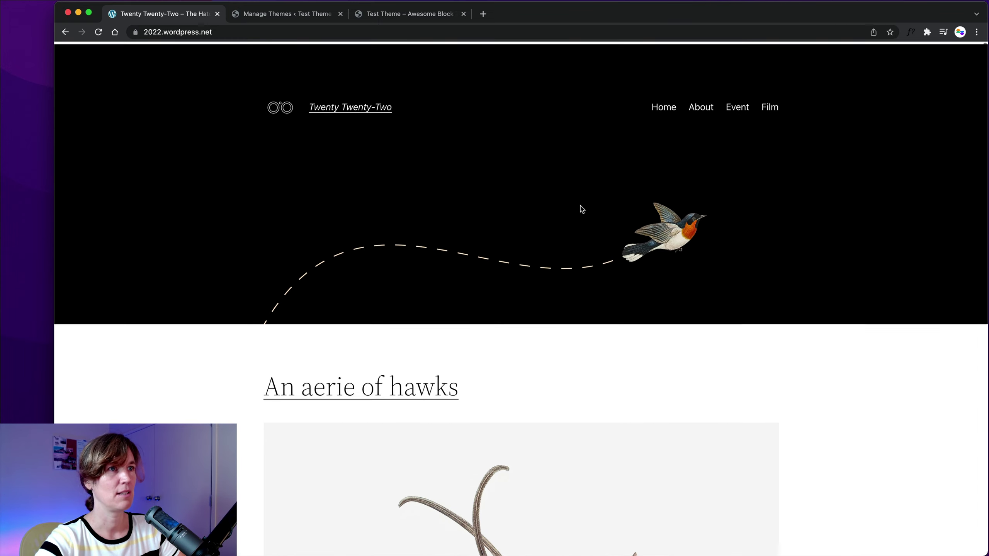
Step: Open the demo site's About page and examine its header, latest posts and mailing list sections
{"action": "left_click", "coordinate": [701, 104]}
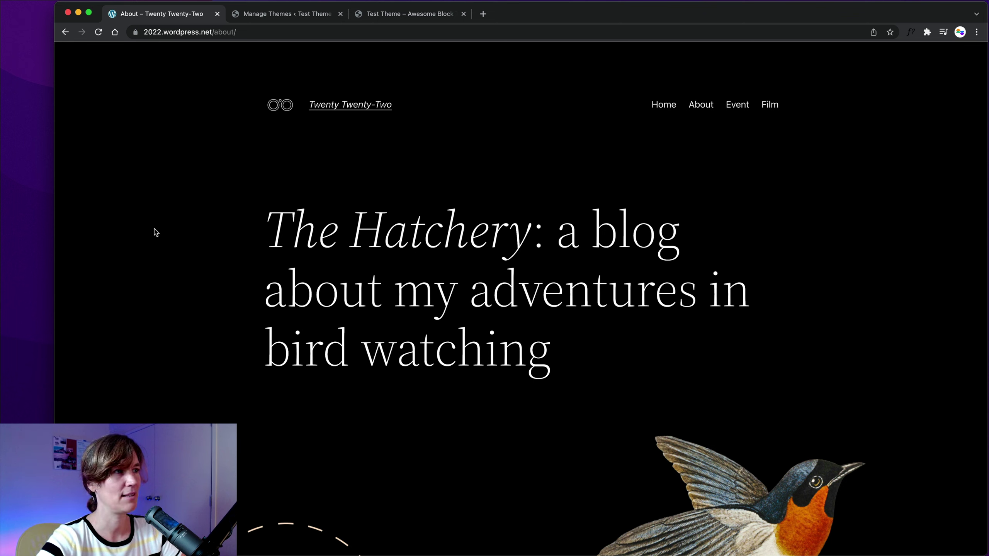
{"action": "scroll", "coordinate": [159, 233], "scroll_direction": "down", "scroll_amount": 15}
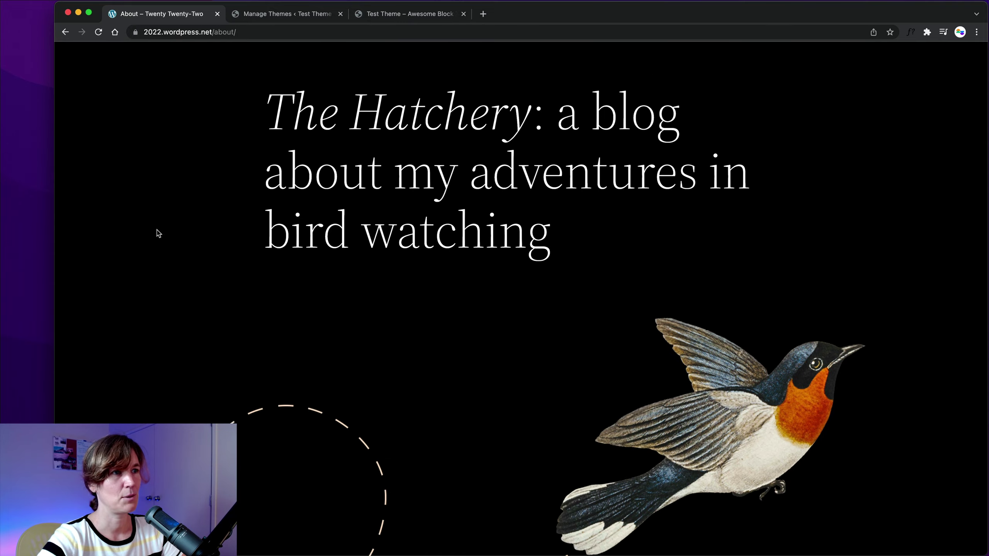
{"action": "scroll", "coordinate": [158, 232], "scroll_direction": "down", "scroll_amount": 12}
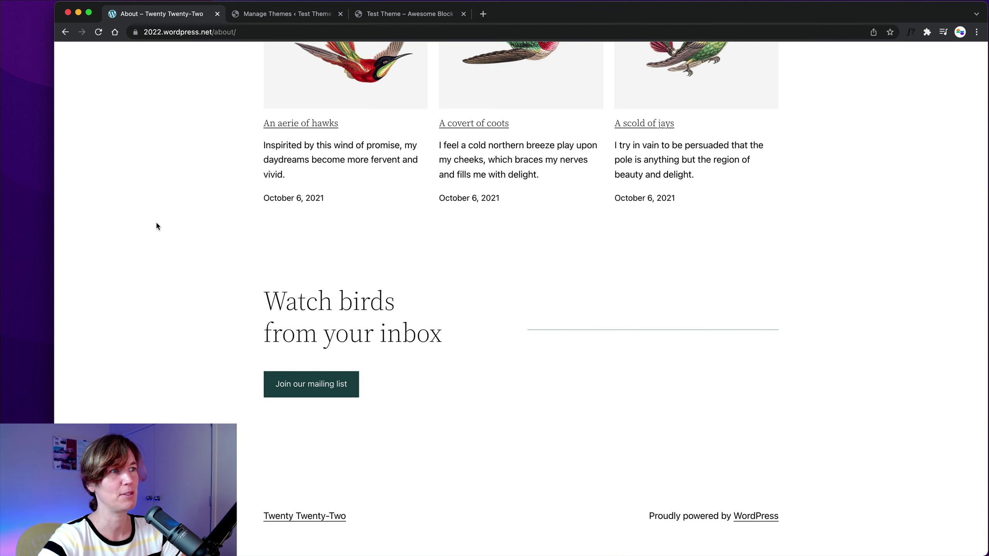
{"action": "scroll", "coordinate": [157, 226], "scroll_direction": "up", "scroll_amount": 7}
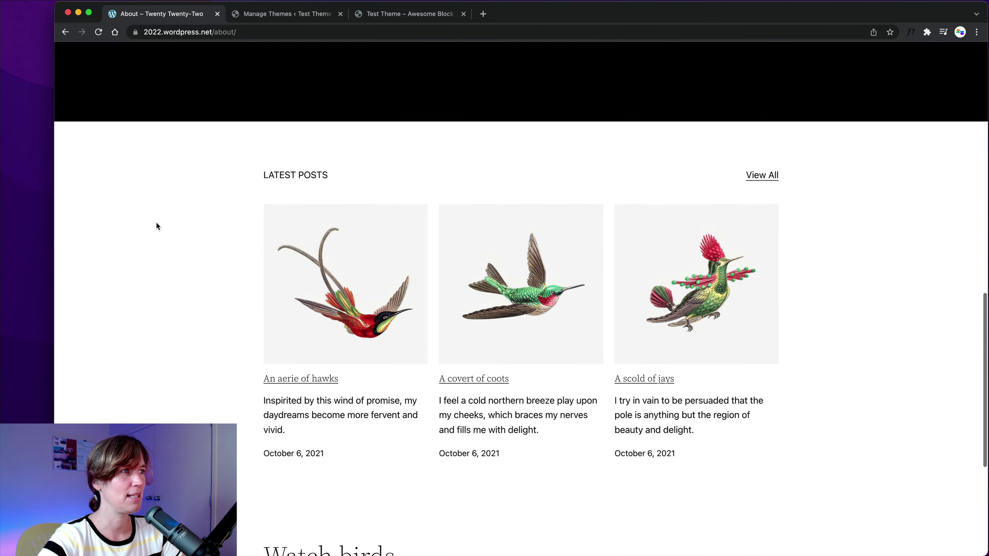
{"action": "scroll", "coordinate": [156, 226], "scroll_direction": "up", "scroll_amount": 6}
{"action": "scroll", "coordinate": [156, 225], "scroll_direction": "down", "scroll_amount": 4}
{"action": "scroll", "coordinate": [157, 226], "scroll_direction": "down", "scroll_amount": 10}
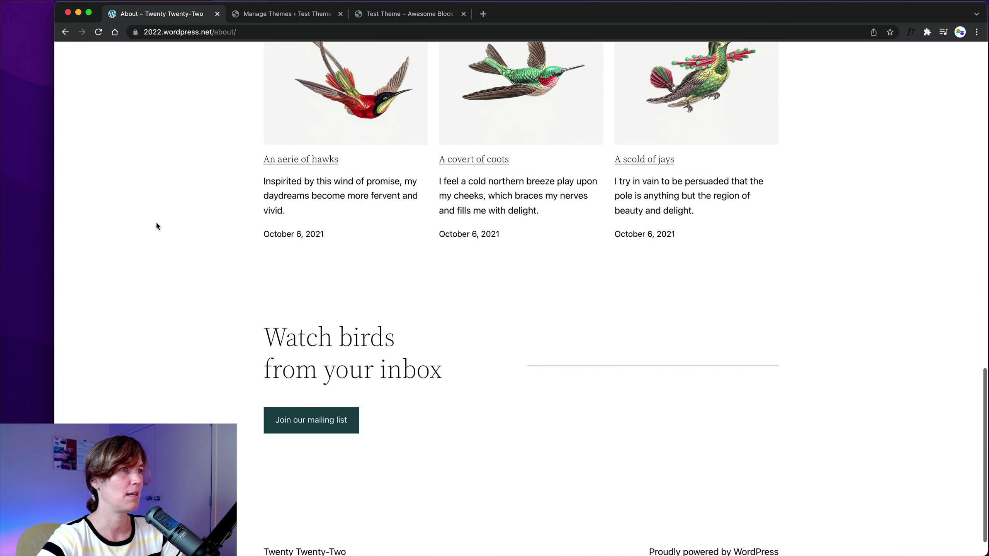
{"action": "scroll", "coordinate": [235, 192], "scroll_direction": "up", "scroll_amount": 4}
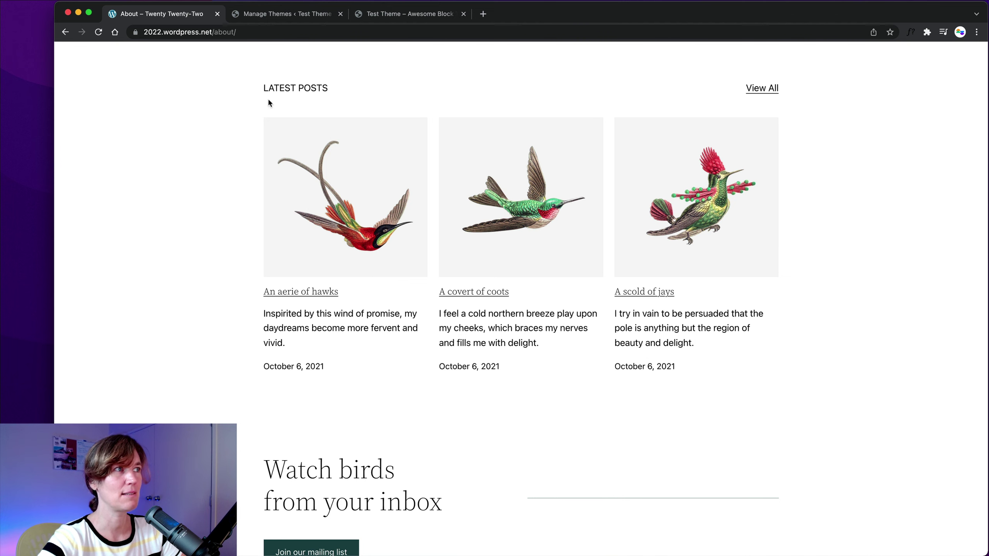
{"action": "scroll", "coordinate": [243, 158], "scroll_direction": "down", "scroll_amount": 4}
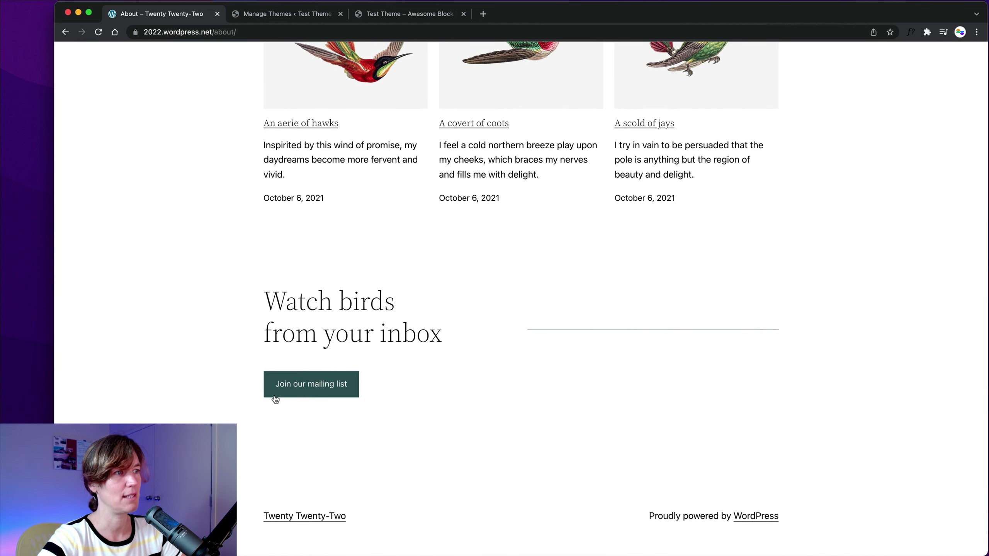
{"action": "scroll", "coordinate": [185, 346], "scroll_direction": "up", "scroll_amount": 15}
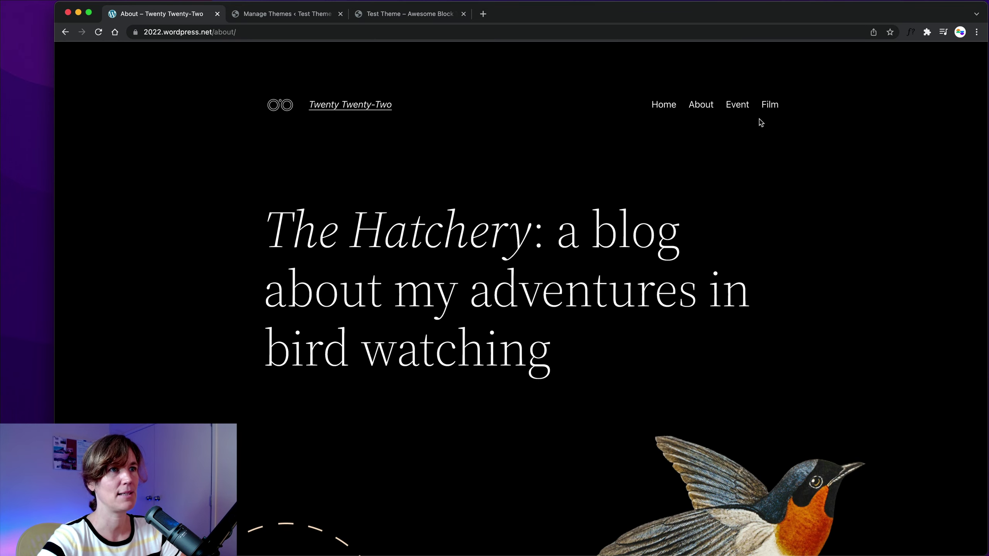
Step: Open the demo site's Event page and look over its layout
{"action": "left_click", "coordinate": [739, 105]}
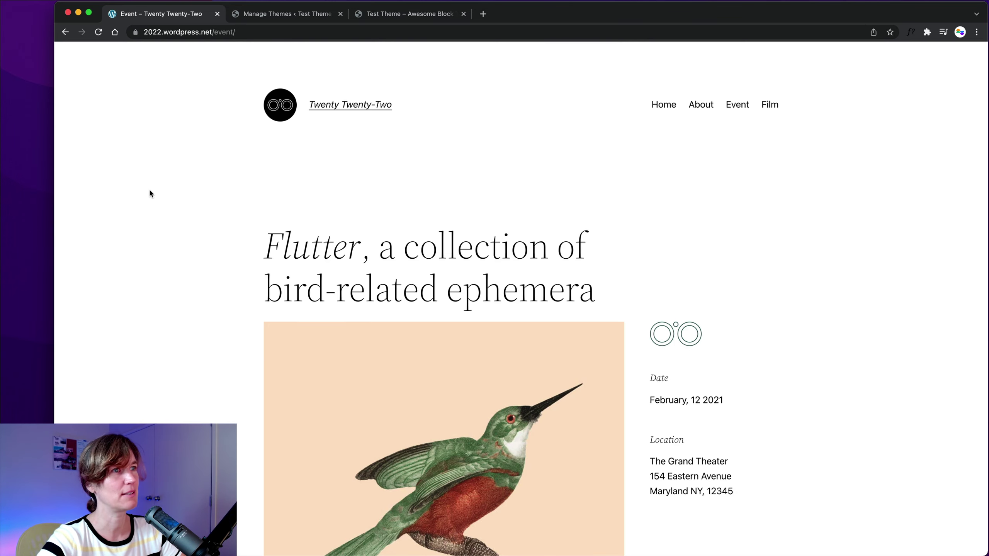
{"action": "scroll", "coordinate": [188, 195], "scroll_direction": "down", "scroll_amount": 10}
{"action": "scroll", "coordinate": [189, 194], "scroll_direction": "up", "scroll_amount": 10}
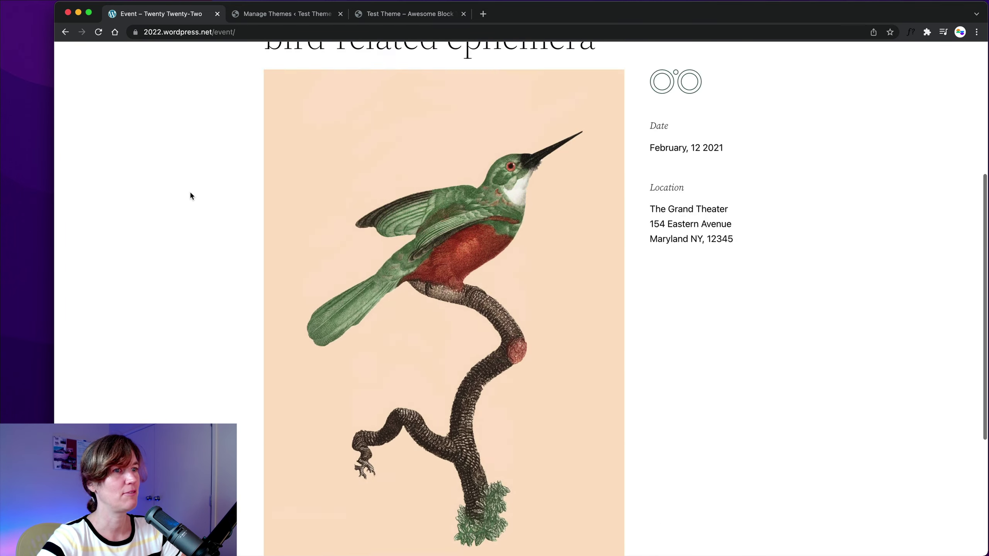
Step: Open the demo site's Film page and examine its screening details, trailer section and footer
{"action": "left_click", "coordinate": [770, 106]}
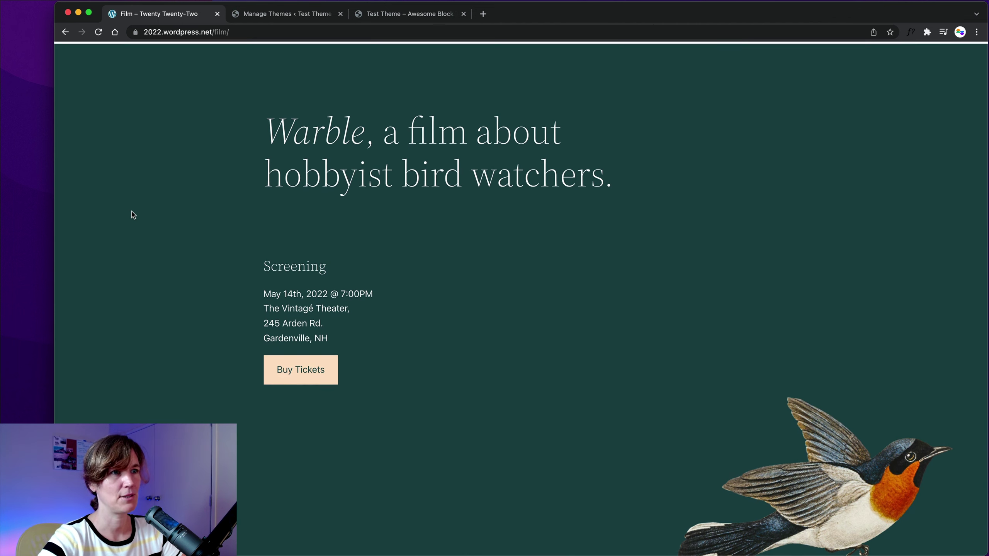
{"action": "scroll", "coordinate": [134, 215], "scroll_direction": "down", "scroll_amount": 5}
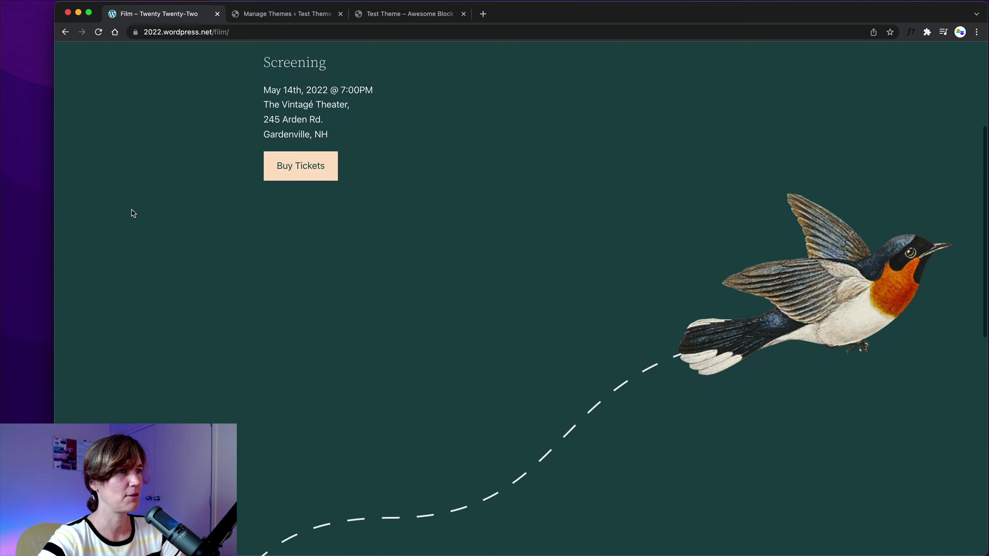
{"action": "scroll", "coordinate": [133, 215], "scroll_direction": "down", "scroll_amount": 8}
{"action": "scroll", "coordinate": [135, 216], "scroll_direction": "up", "scroll_amount": 12}
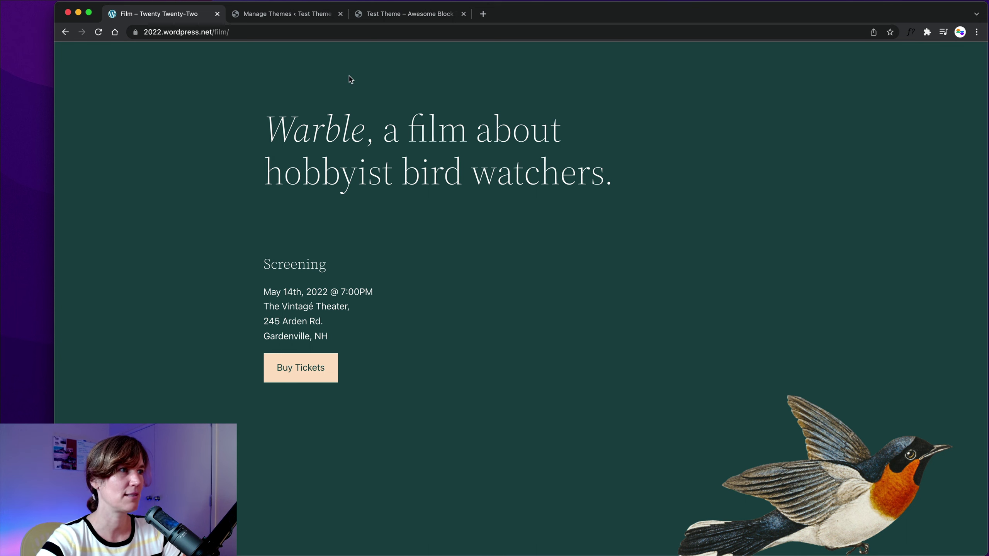
{"action": "scroll", "coordinate": [208, 161], "scroll_direction": "down", "scroll_amount": 10}
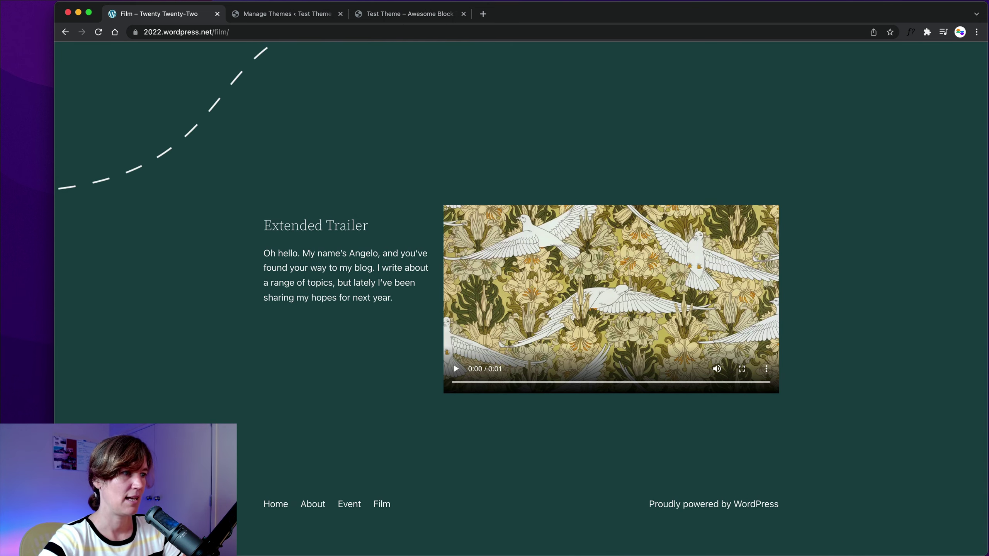
{"action": "scroll", "coordinate": [231, 245], "scroll_direction": "up", "scroll_amount": 10}
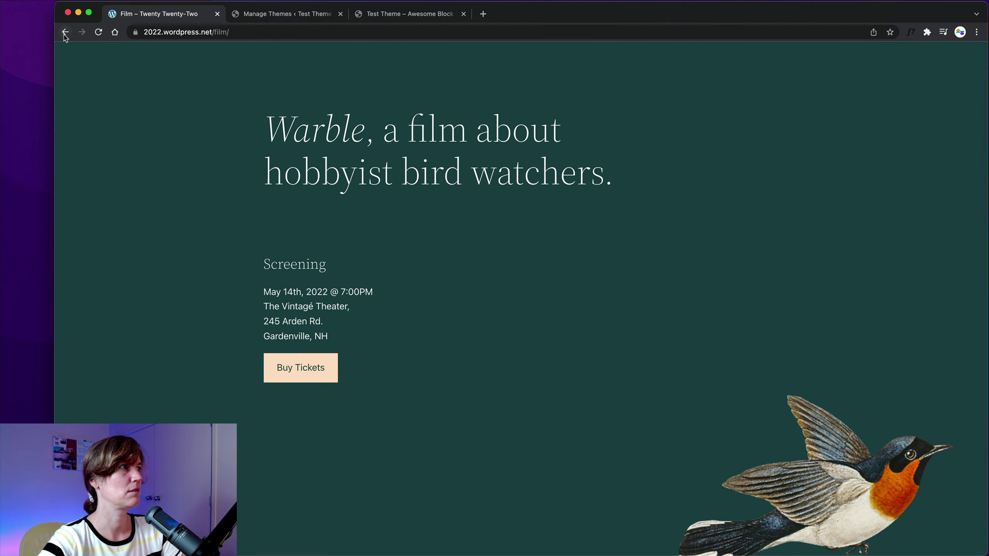
Step: Return from the Film page to the Event page and open the demo home page through the site logo for another look
{"action": "left_click", "coordinate": [64, 33]}
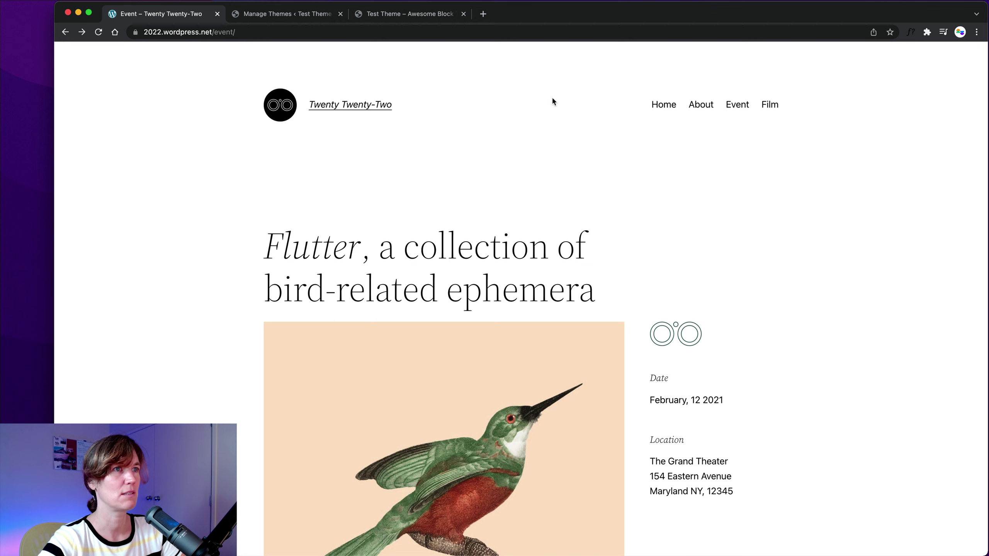
{"action": "left_click", "coordinate": [288, 110]}
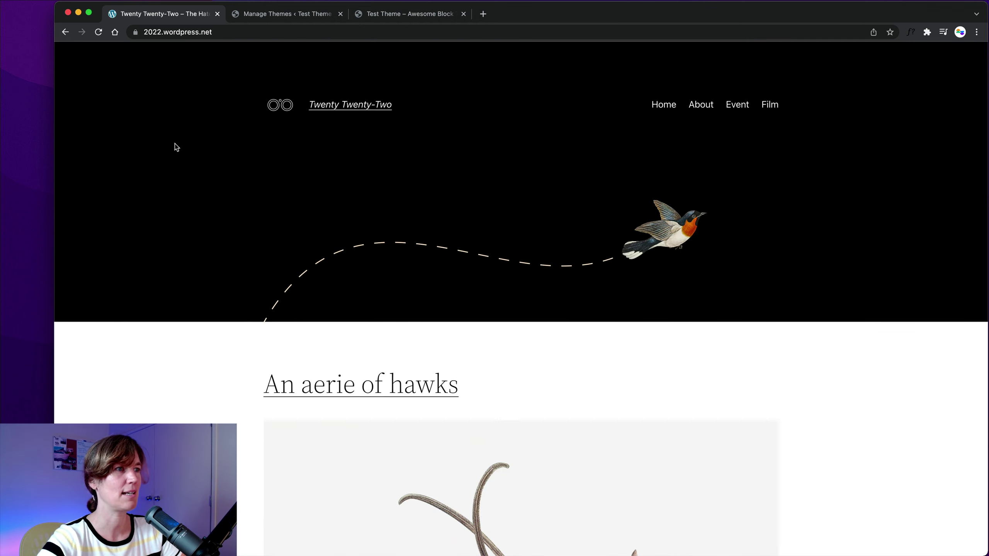
{"action": "scroll", "coordinate": [177, 142], "scroll_direction": "down", "scroll_amount": 15}
{"action": "scroll", "coordinate": [178, 141], "scroll_direction": "up", "scroll_amount": 15}
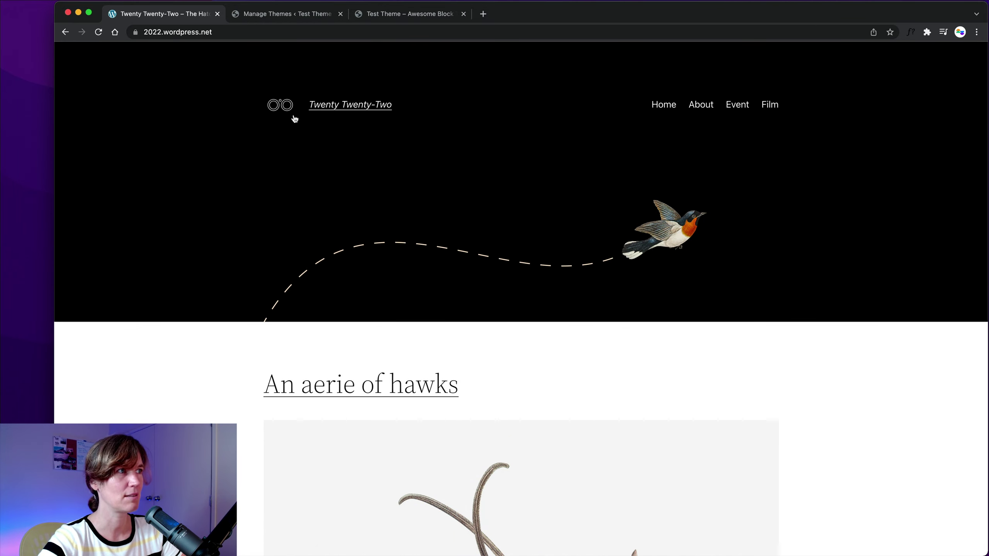
Step: Switch to the test site's theme management, open the Add Themes directory and filter it by the Full Site Editing feature
{"action": "left_click", "coordinate": [264, 13]}
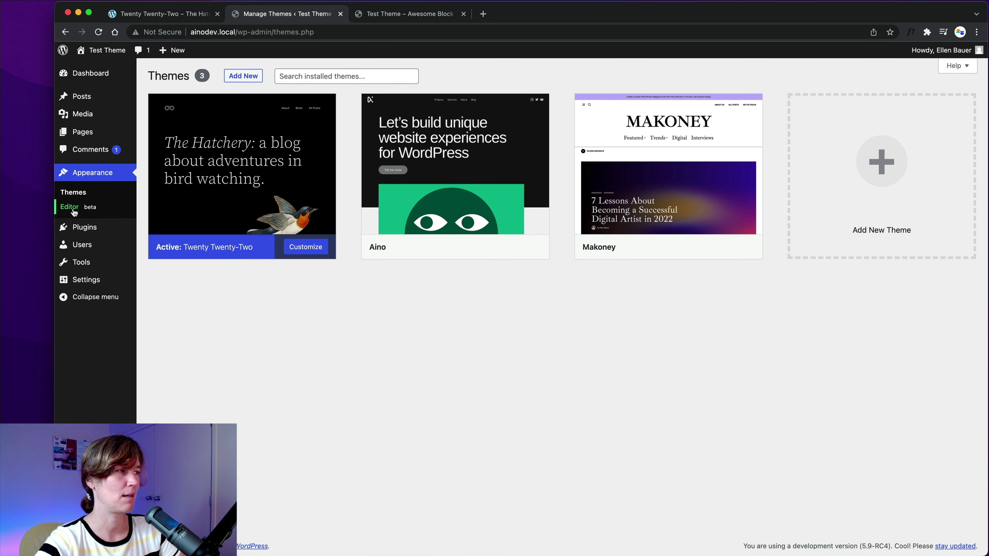
{"action": "left_click", "coordinate": [243, 76]}
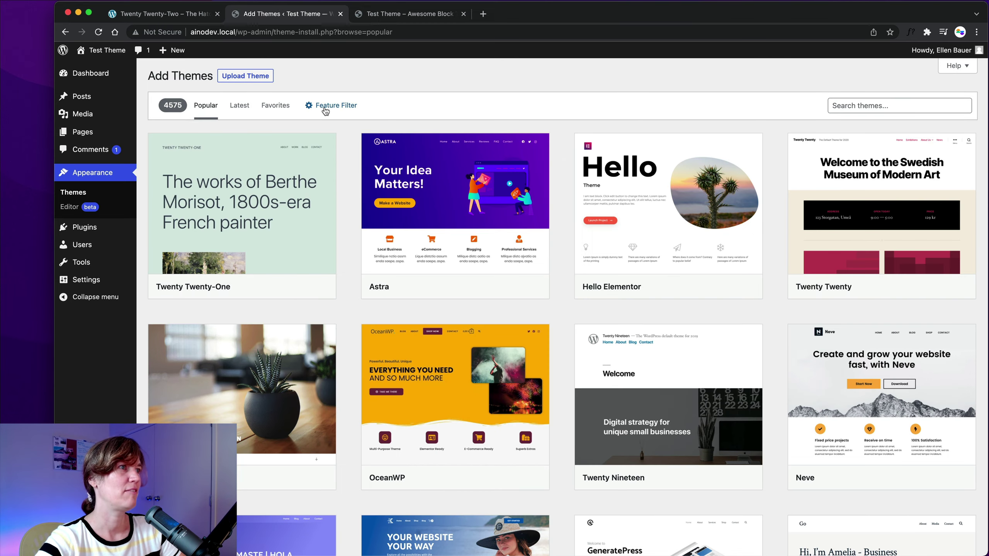
{"action": "left_click", "coordinate": [326, 111]}
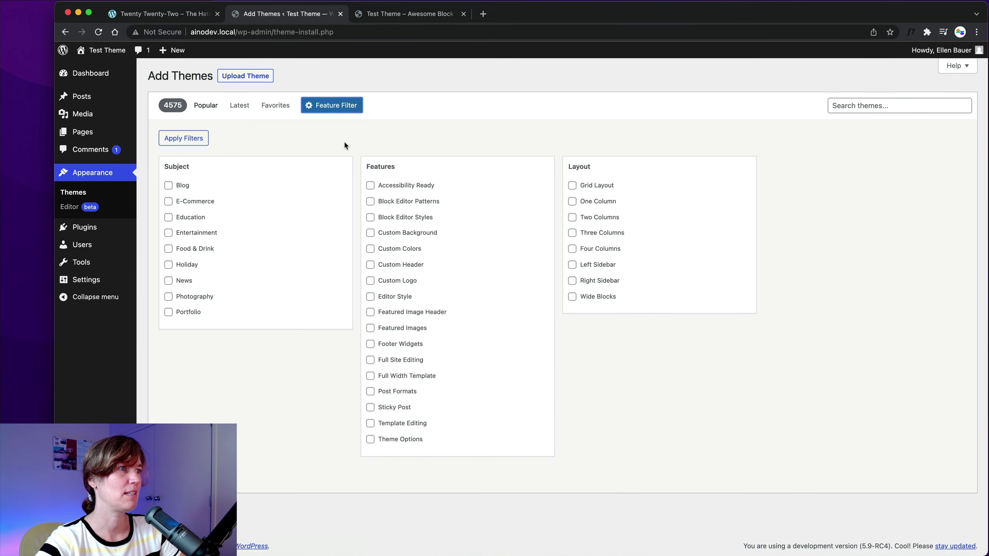
{"action": "left_click", "coordinate": [370, 360]}
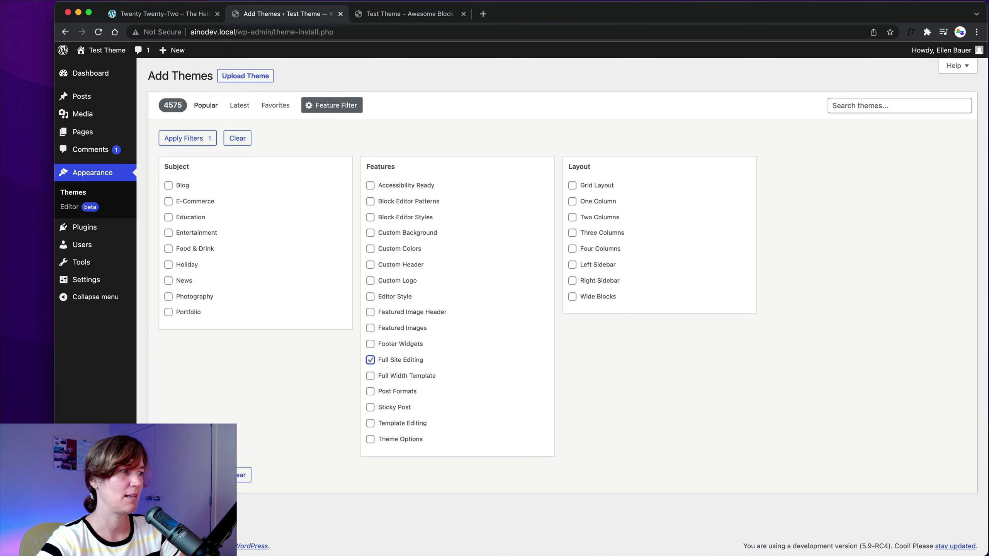
{"action": "left_click", "coordinate": [187, 474]}
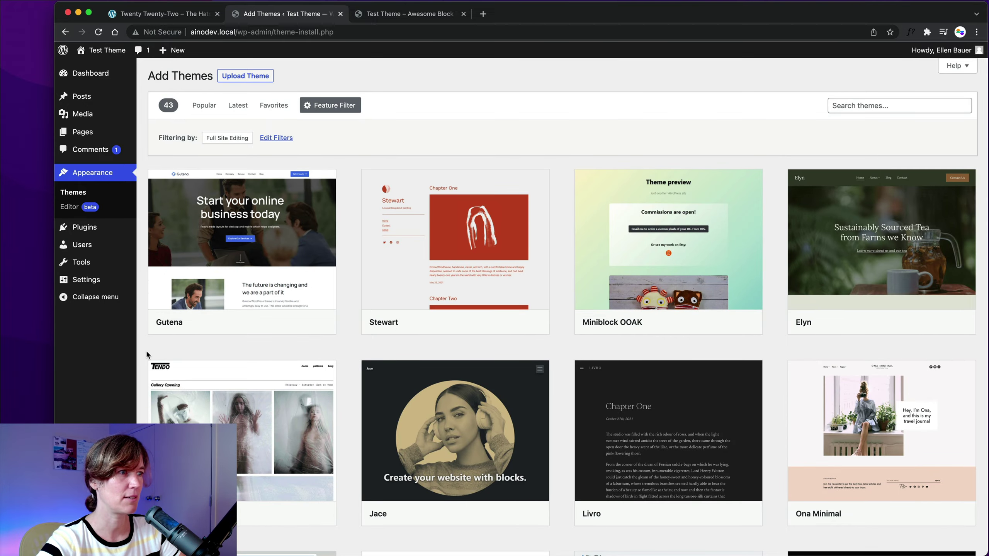
Step: Browse the filtered list of Full Site Editing themes from start to end
{"action": "scroll", "coordinate": [146, 352], "scroll_direction": "down", "scroll_amount": 15}
{"action": "scroll", "coordinate": [144, 353], "scroll_direction": "up", "scroll_amount": 12}
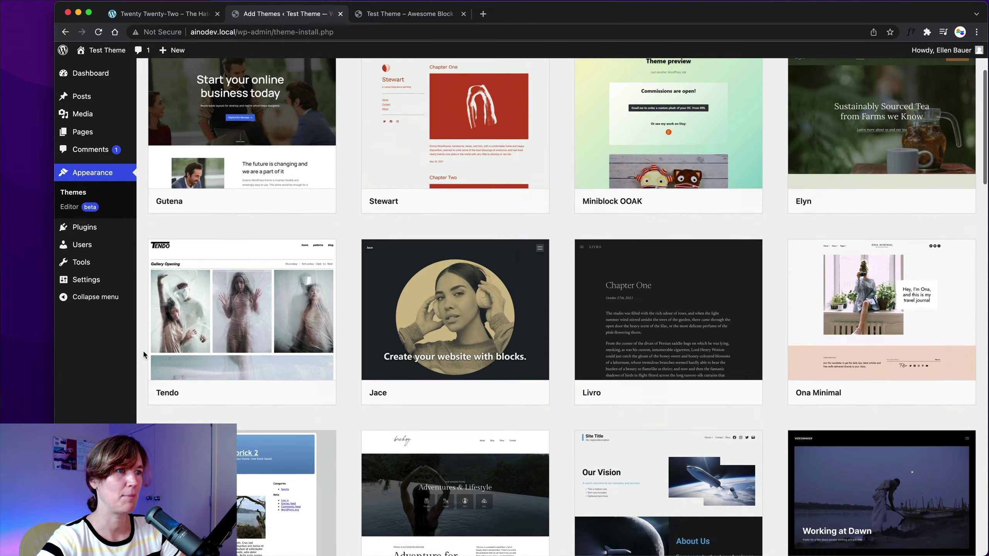
{"action": "scroll", "coordinate": [143, 355], "scroll_direction": "down", "scroll_amount": 20}
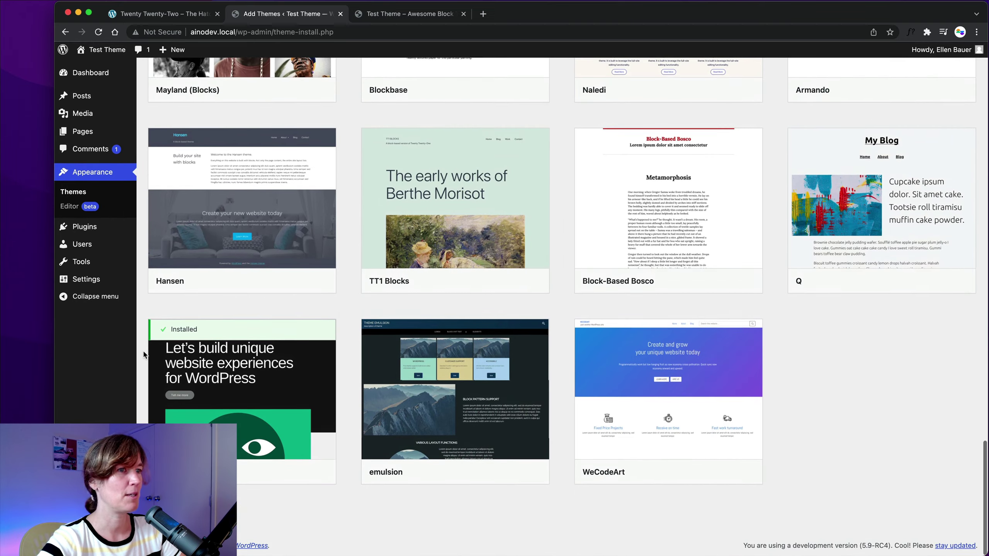
{"action": "scroll", "coordinate": [143, 350], "scroll_direction": "up", "scroll_amount": 20}
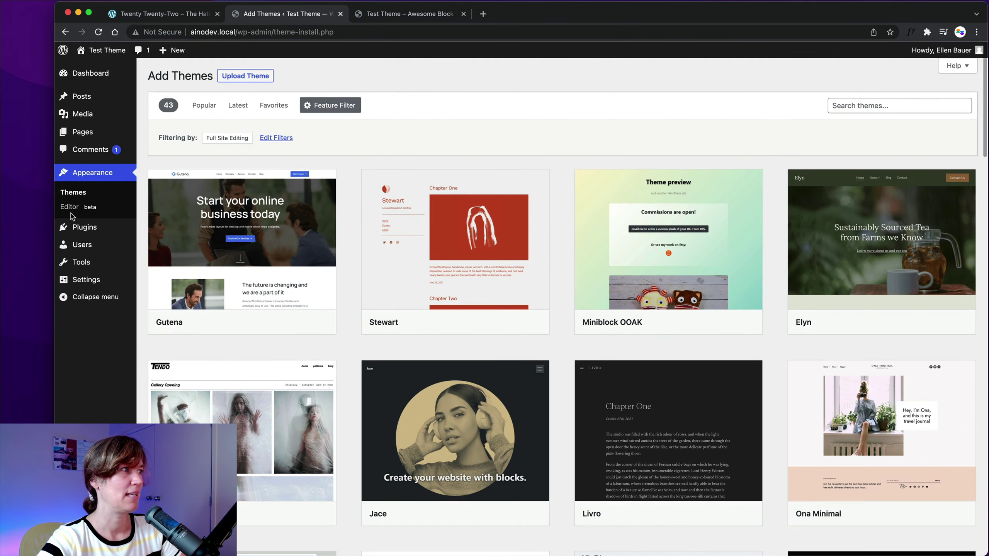
Step: Return to the installed themes, open the beta site editor for Twenty Twenty-Two and look through its Home template
{"action": "left_click", "coordinate": [86, 189]}
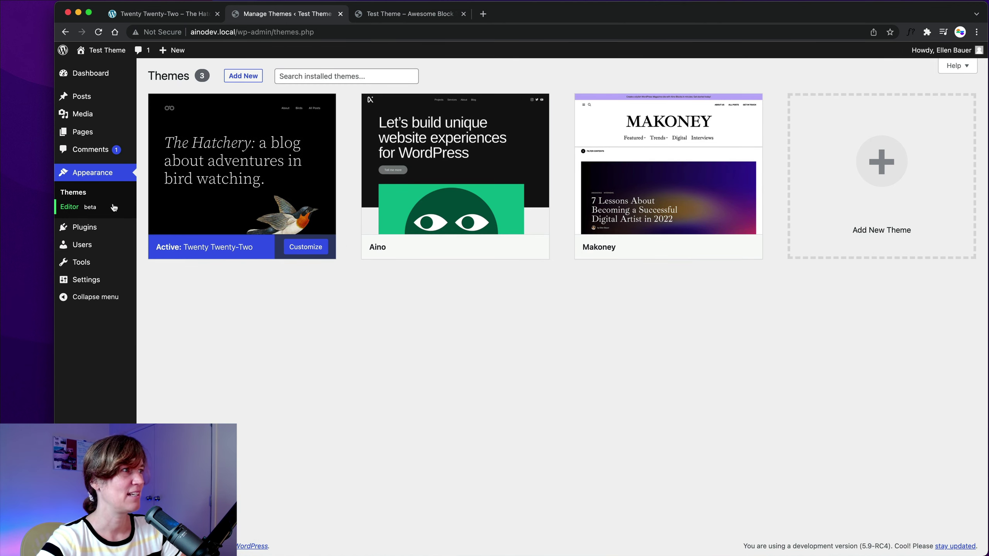
{"action": "left_click", "coordinate": [73, 209]}
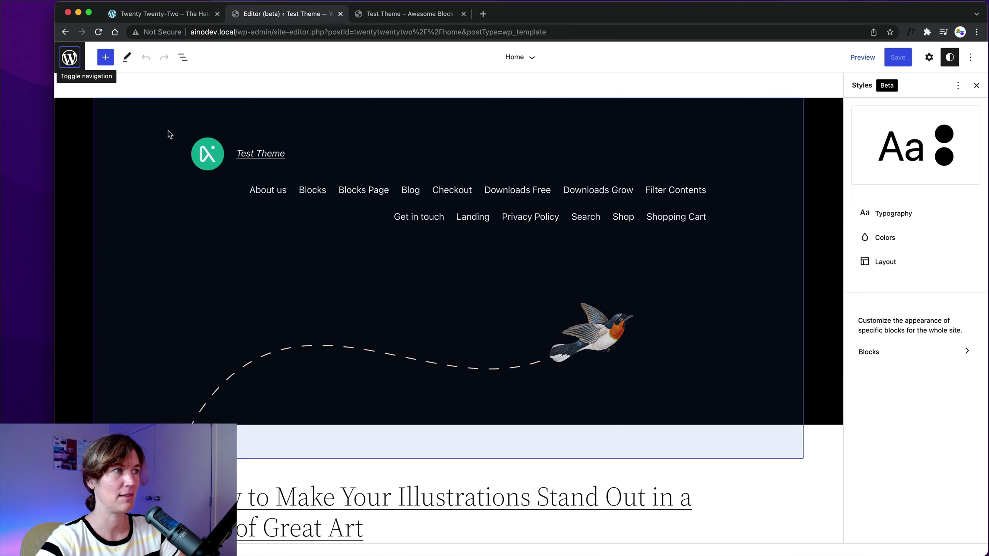
{"action": "scroll", "coordinate": [82, 146], "scroll_direction": "down", "scroll_amount": 6}
{"action": "scroll", "coordinate": [110, 158], "scroll_direction": "down", "scroll_amount": 5}
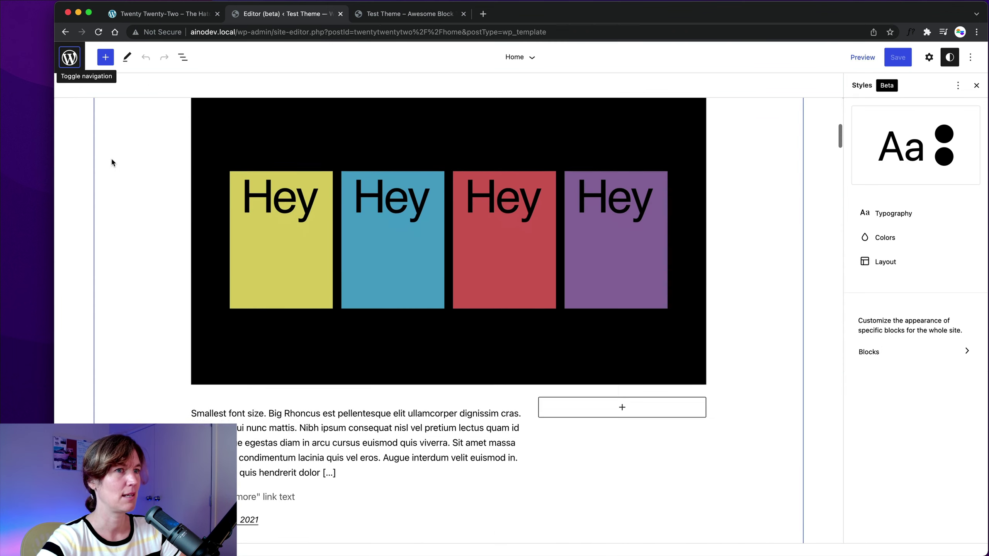
{"action": "scroll", "coordinate": [109, 156], "scroll_direction": "up", "scroll_amount": 6}
{"action": "scroll", "coordinate": [111, 159], "scroll_direction": "down", "scroll_amount": 15}
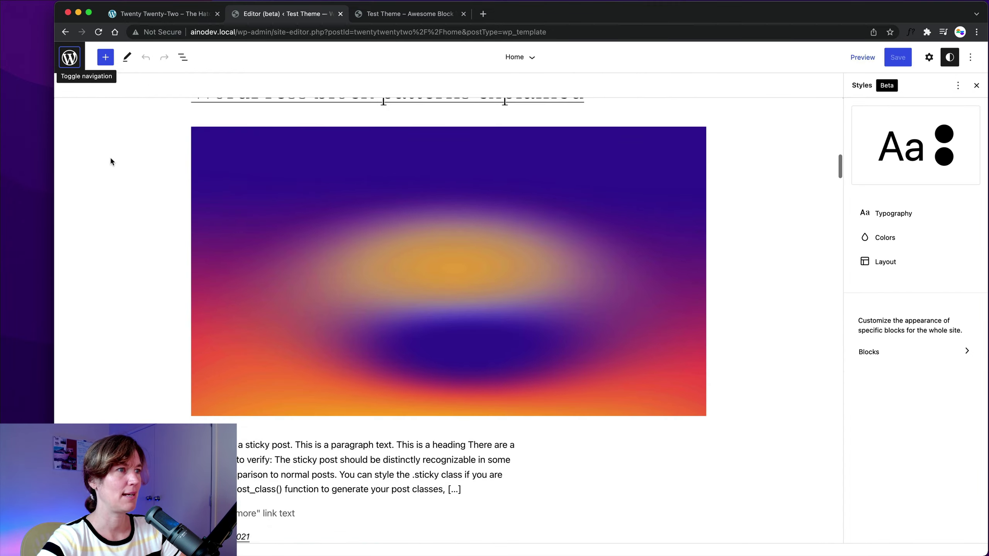
{"action": "scroll", "coordinate": [117, 163], "scroll_direction": "down", "scroll_amount": 20}
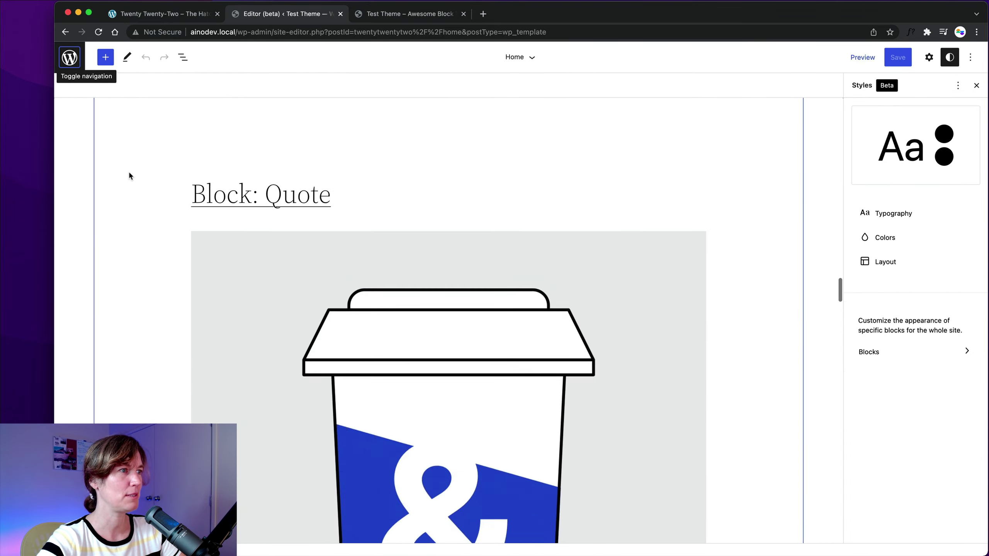
Step: Look through the rest of the Home template down to its footer and return to the header
{"action": "scroll", "coordinate": [131, 171], "scroll_direction": "down", "scroll_amount": 15}
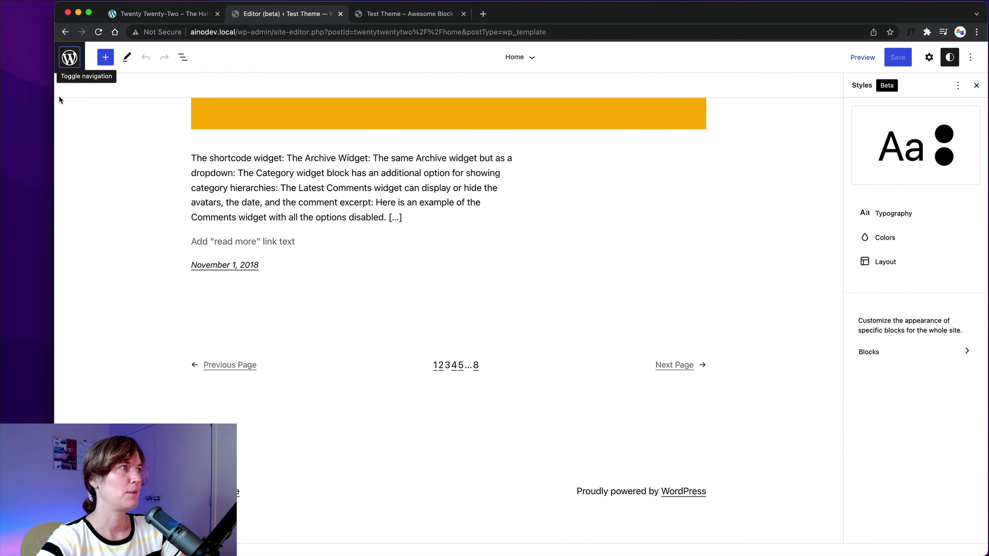
{"action": "scroll", "coordinate": [80, 102], "scroll_direction": "up", "scroll_amount": 5}
{"action": "scroll", "coordinate": [80, 106], "scroll_direction": "up", "scroll_amount": 20}
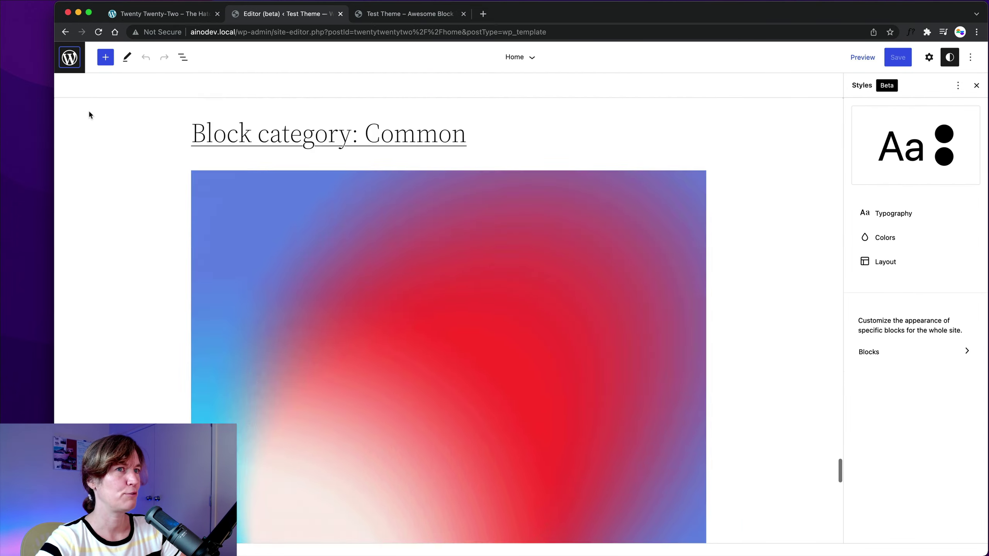
{"action": "scroll", "coordinate": [88, 115], "scroll_direction": "up", "scroll_amount": 10}
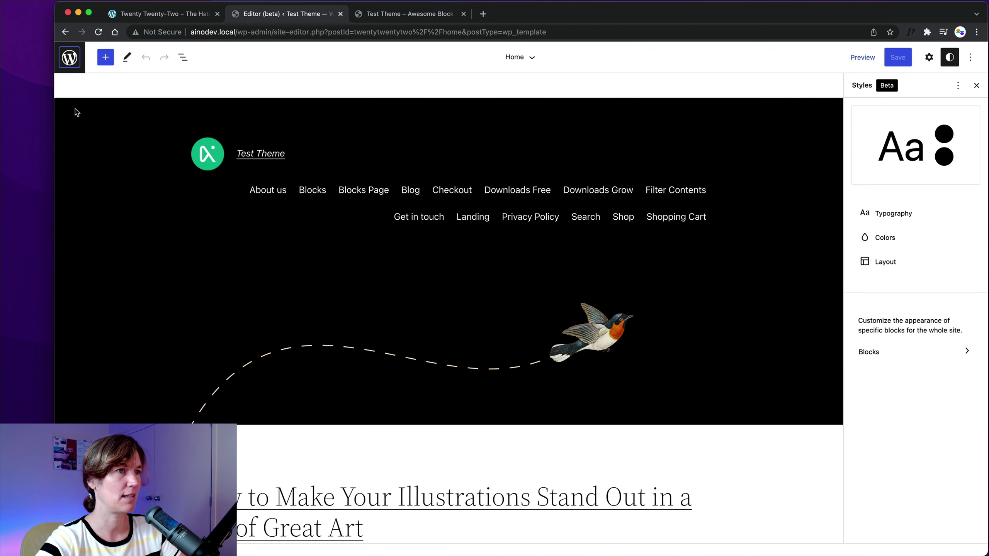
Step: Open the site editor's navigation and view the Templates list and the Template Parts list
{"action": "left_click", "coordinate": [70, 59]}
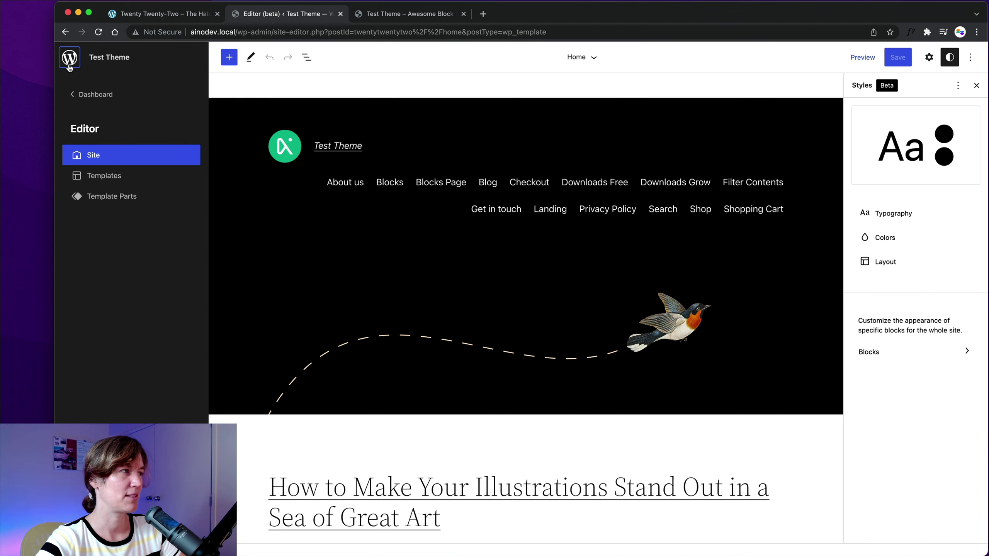
{"action": "left_click", "coordinate": [102, 177]}
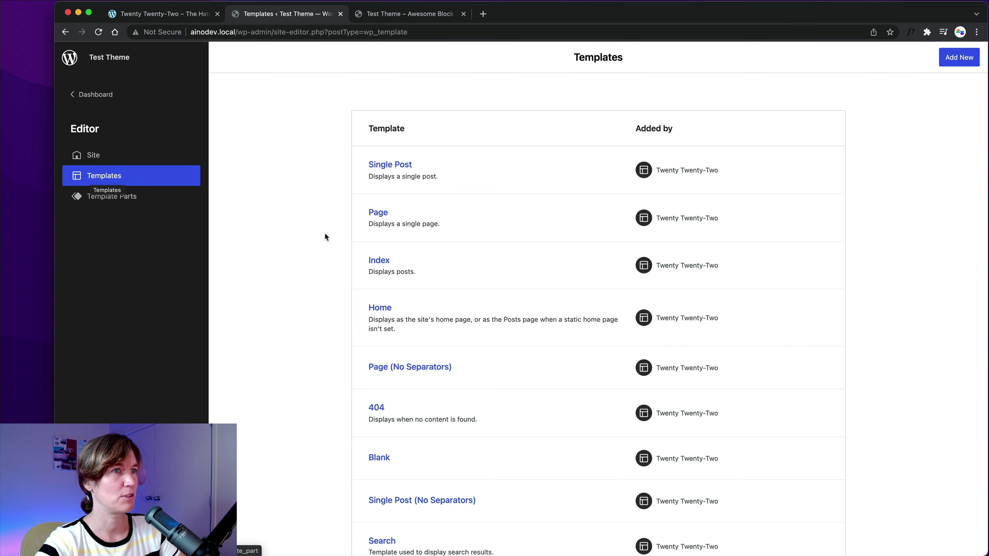
{"action": "scroll", "coordinate": [299, 239], "scroll_direction": "down", "scroll_amount": 1}
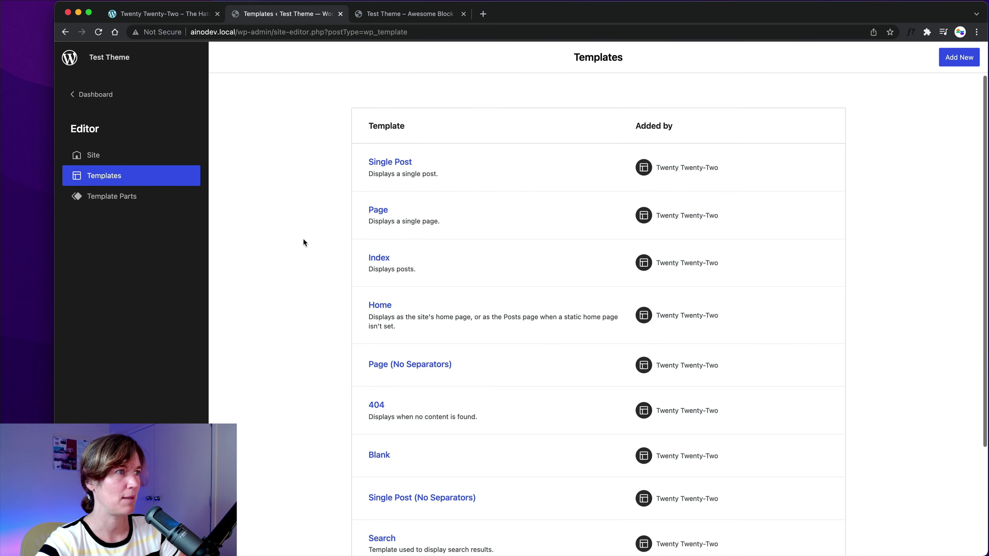
{"action": "left_click", "coordinate": [157, 199]}
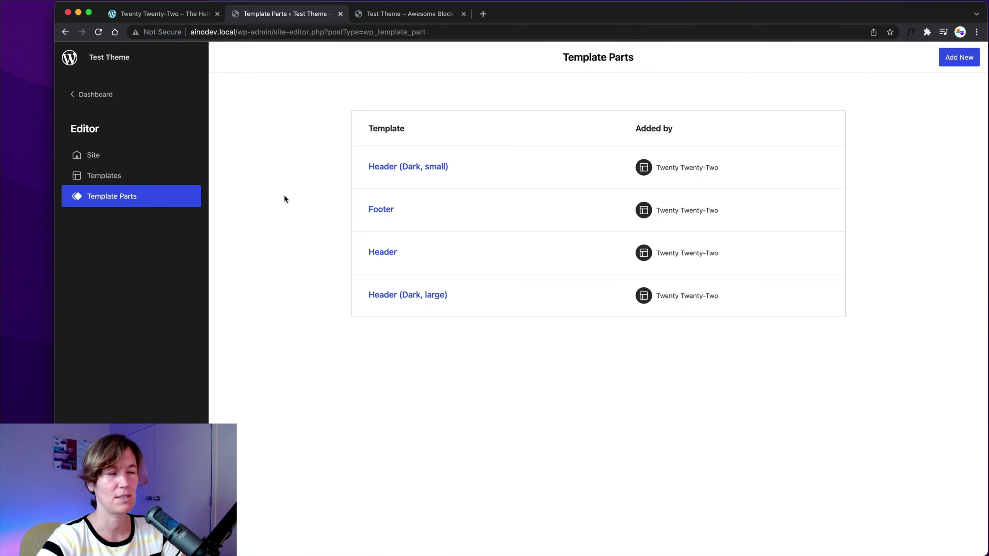
Step: Return to the Templates list and review all templates of the theme from Single Post to Archive
{"action": "left_click", "coordinate": [107, 176]}
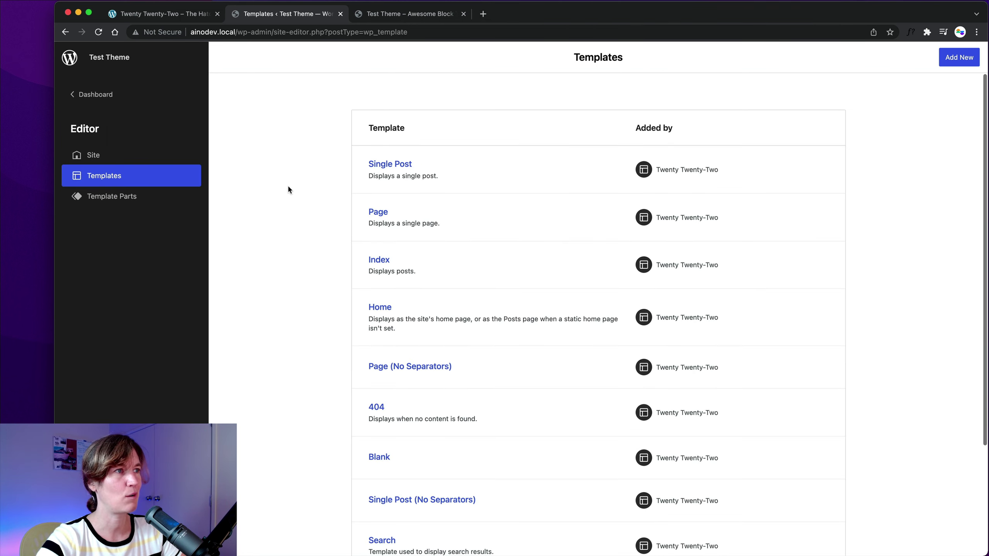
{"action": "scroll", "coordinate": [287, 188], "scroll_direction": "down", "scroll_amount": 1}
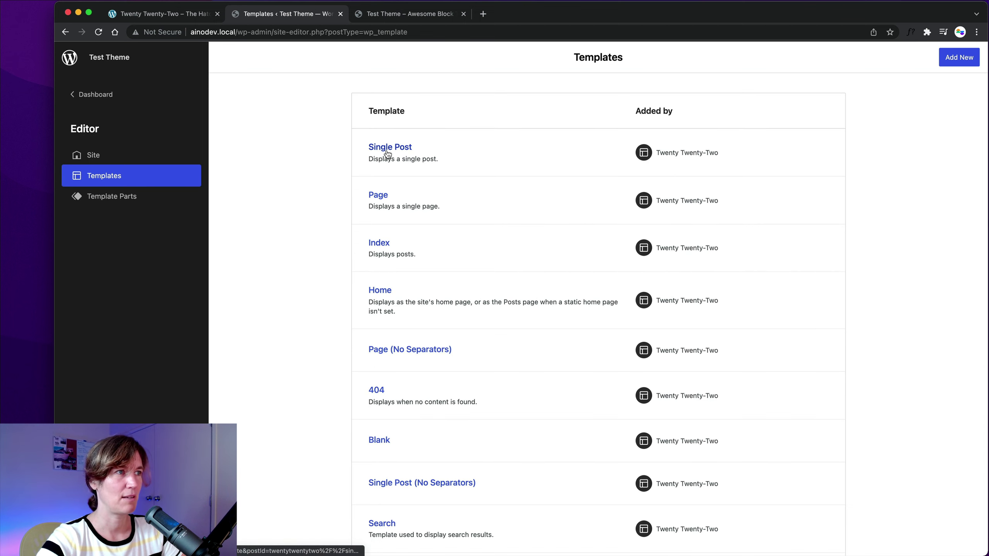
{"action": "scroll", "coordinate": [350, 219], "scroll_direction": "down", "scroll_amount": 4}
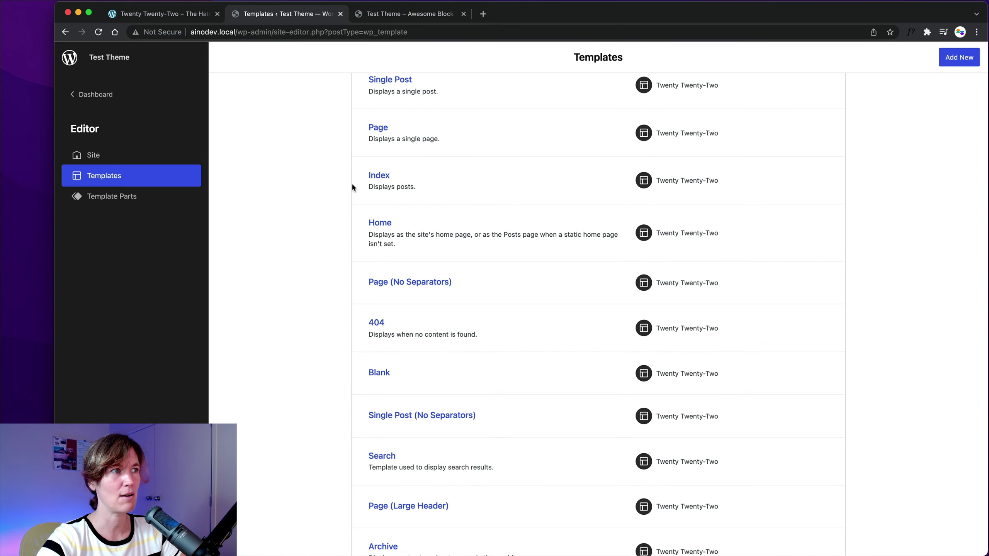
{"action": "scroll", "coordinate": [352, 187], "scroll_direction": "down", "scroll_amount": 3}
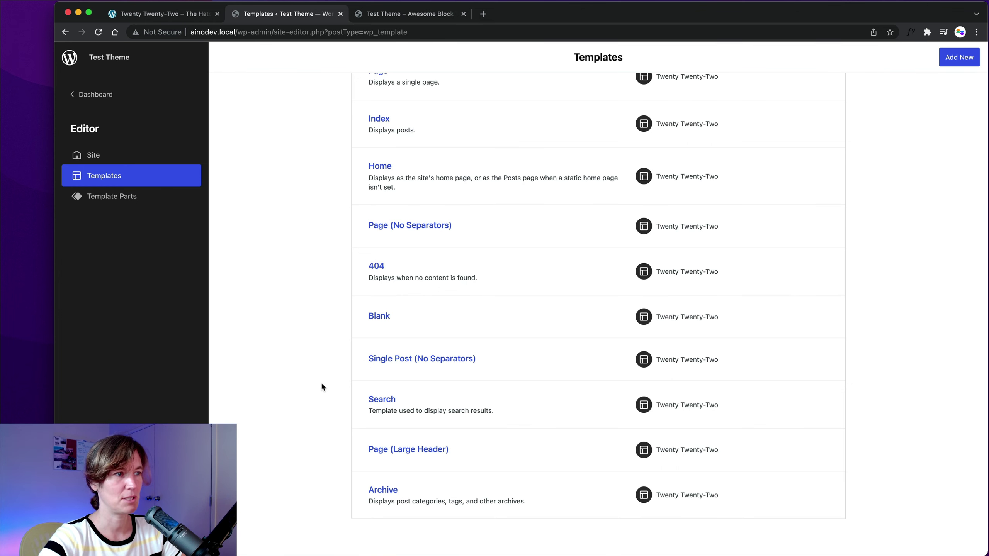
{"action": "scroll", "coordinate": [358, 452], "scroll_direction": "up", "scroll_amount": 1}
{"action": "scroll", "coordinate": [360, 453], "scroll_direction": "down", "scroll_amount": 1}
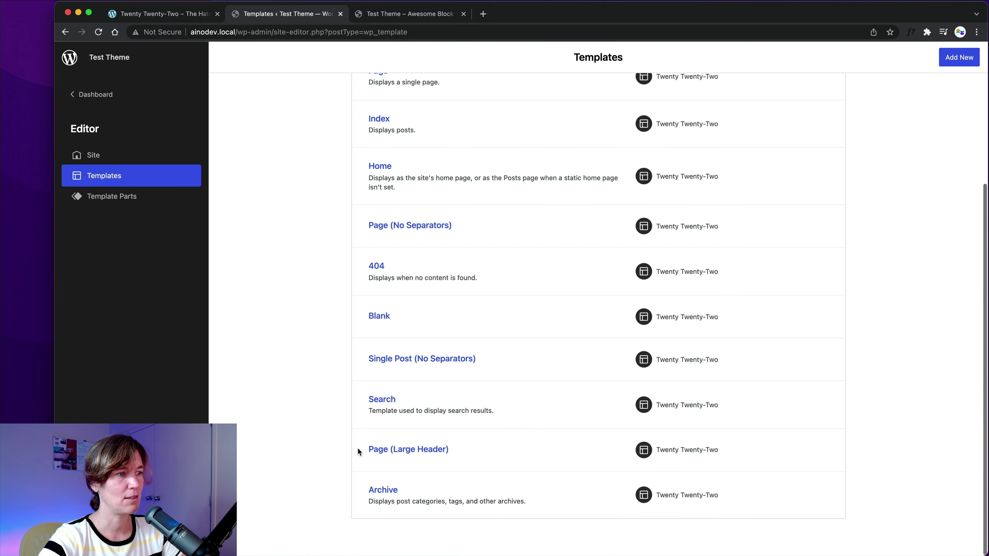
{"action": "scroll", "coordinate": [319, 402], "scroll_direction": "up", "scroll_amount": 5}
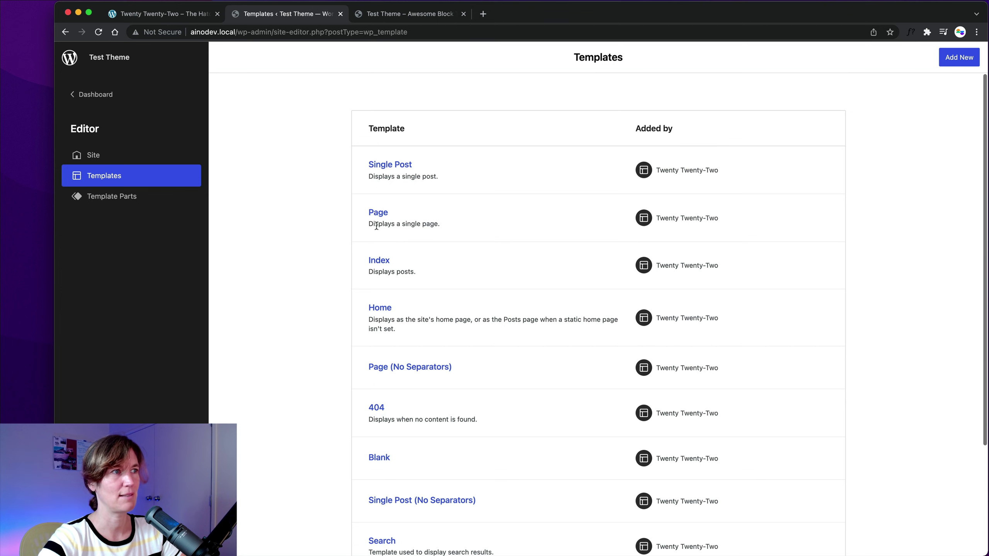
Step: Open the Index template for a brief look, then open the Home template from the Templates list
{"action": "left_click", "coordinate": [375, 261]}
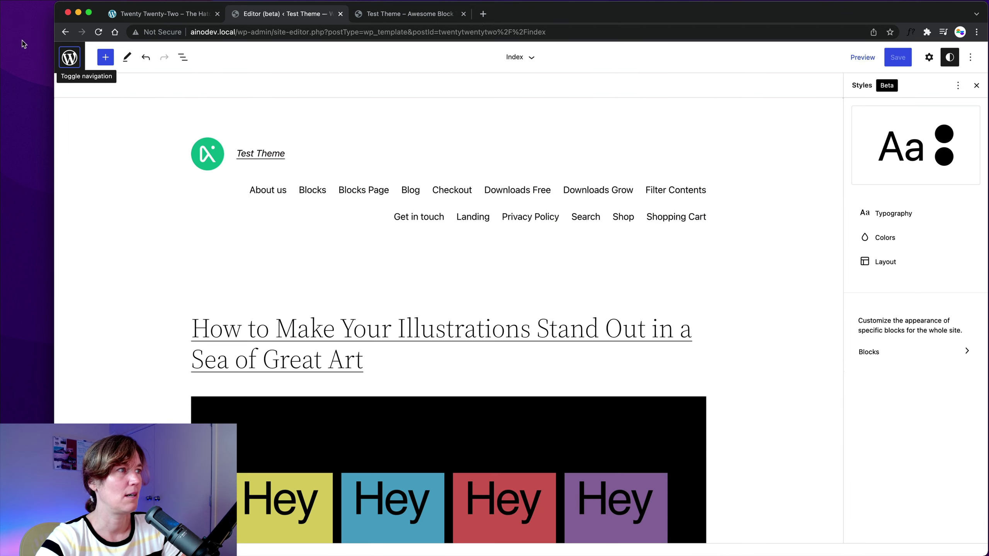
{"action": "left_click", "coordinate": [69, 57]}
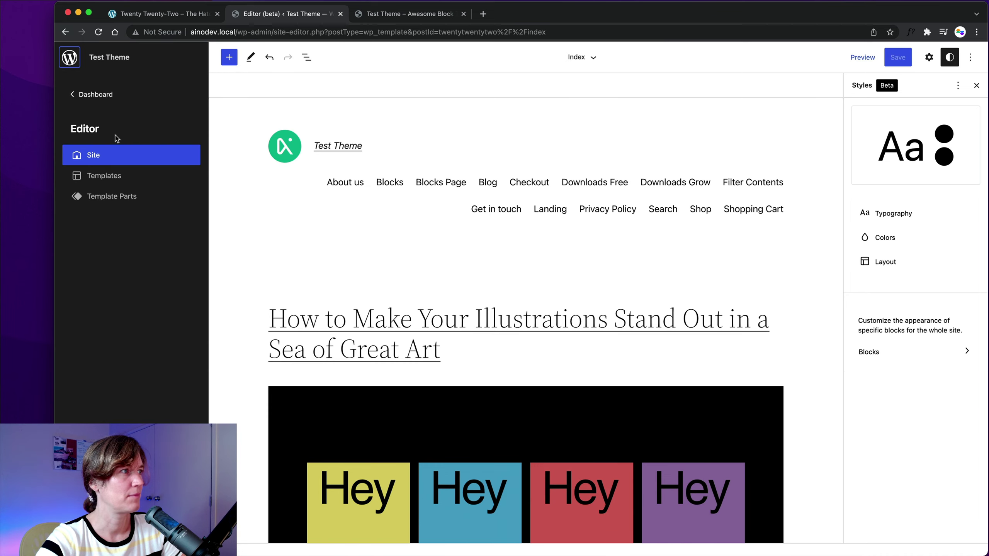
{"action": "left_click", "coordinate": [126, 176]}
{"action": "left_click", "coordinate": [380, 310]}
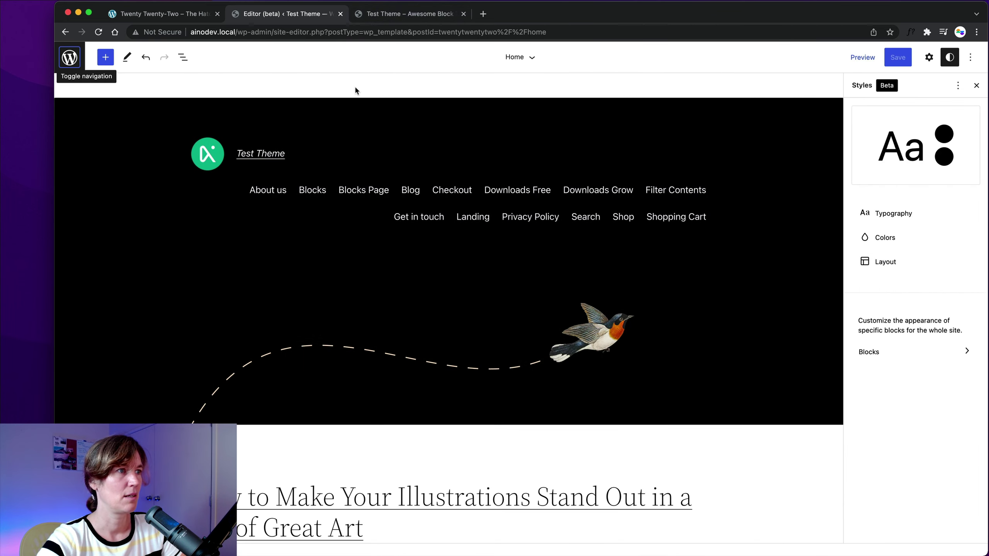
Step: Look through the posts in the Home template and return to the first post
{"action": "scroll", "coordinate": [300, 415], "scroll_direction": "down", "scroll_amount": 15}
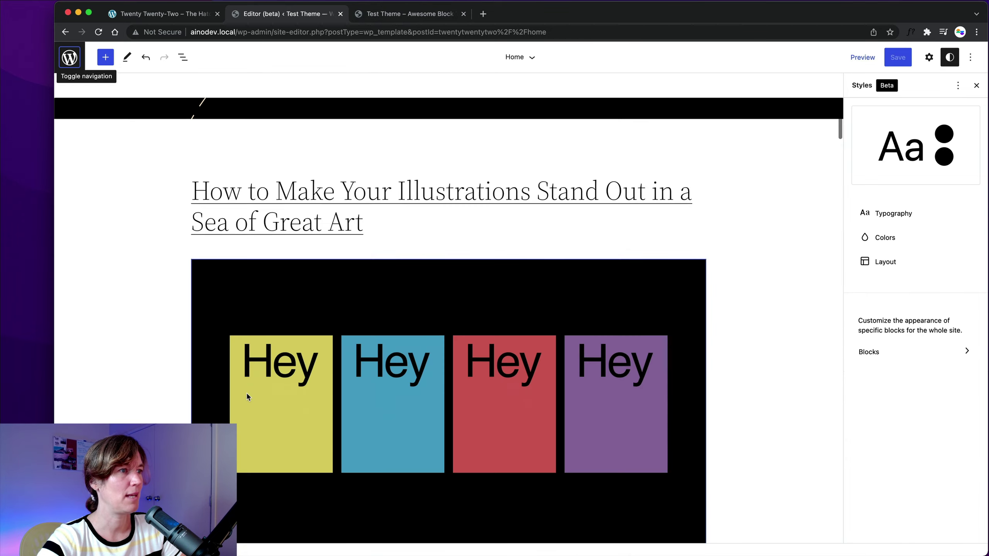
{"action": "scroll", "coordinate": [248, 394], "scroll_direction": "down", "scroll_amount": 10}
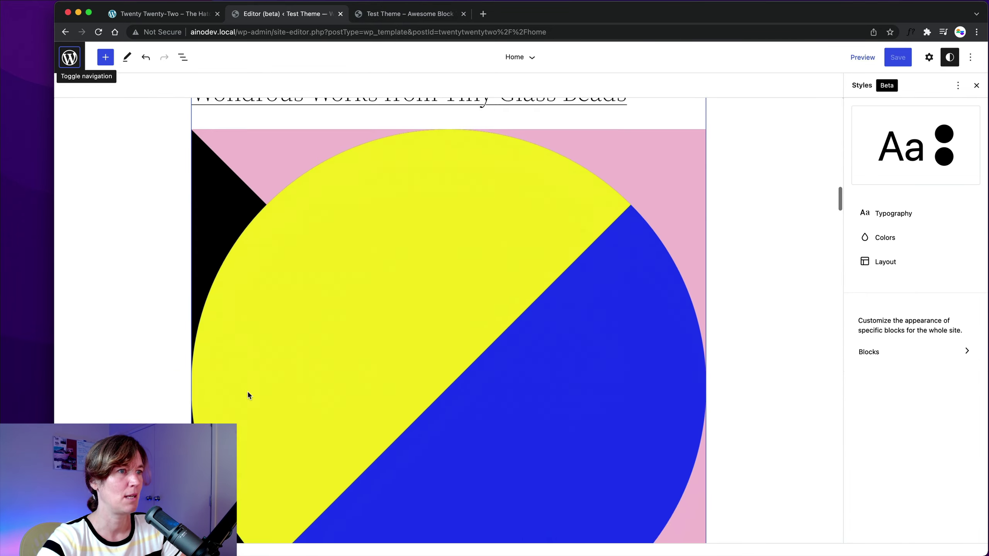
{"action": "scroll", "coordinate": [248, 394], "scroll_direction": "up", "scroll_amount": 20}
{"action": "scroll", "coordinate": [250, 395], "scroll_direction": "down", "scroll_amount": 4}
{"action": "scroll", "coordinate": [251, 396], "scroll_direction": "down", "scroll_amount": 4}
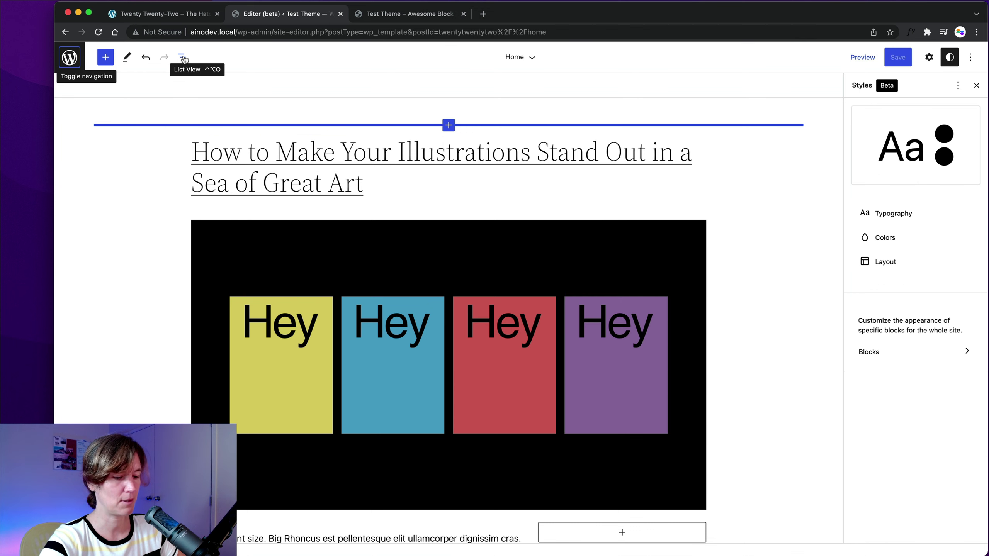
Step: Show the list view of the Home template's blocks and look over its structure
{"action": "left_click", "coordinate": [182, 58]}
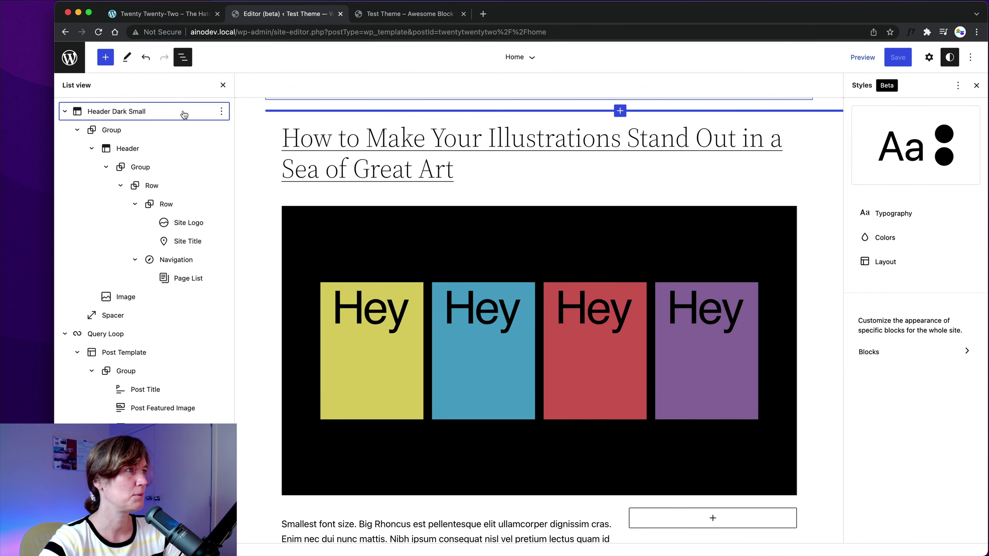
{"action": "left_click", "coordinate": [191, 70]}
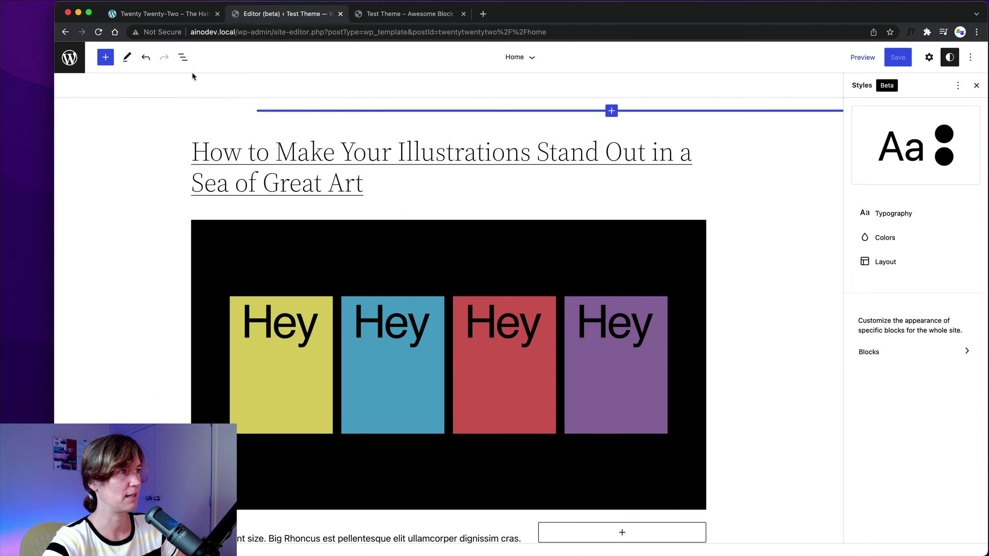
{"action": "left_click", "coordinate": [190, 71]}
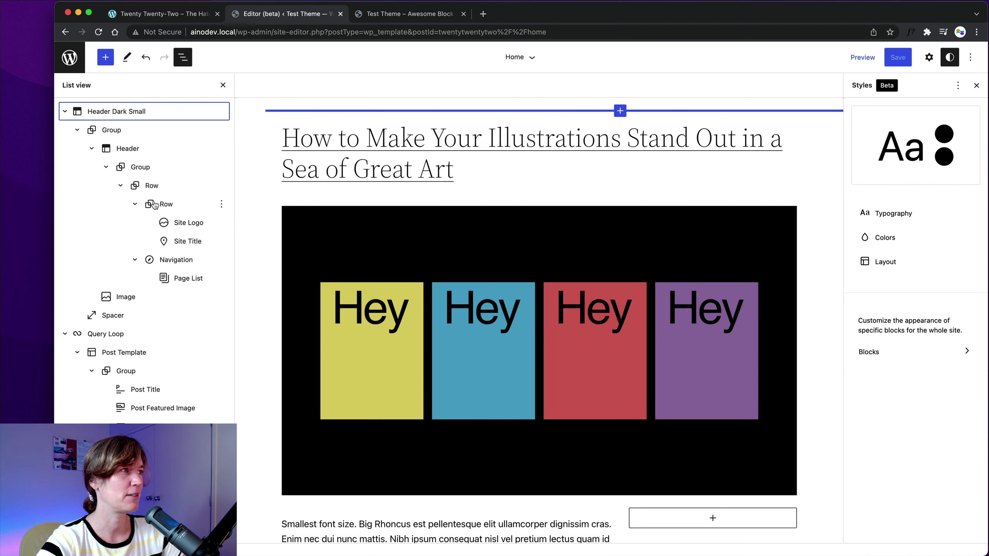
{"action": "scroll", "coordinate": [146, 149], "scroll_direction": "down", "scroll_amount": 1}
{"action": "scroll", "coordinate": [147, 152], "scroll_direction": "up", "scroll_amount": 1}
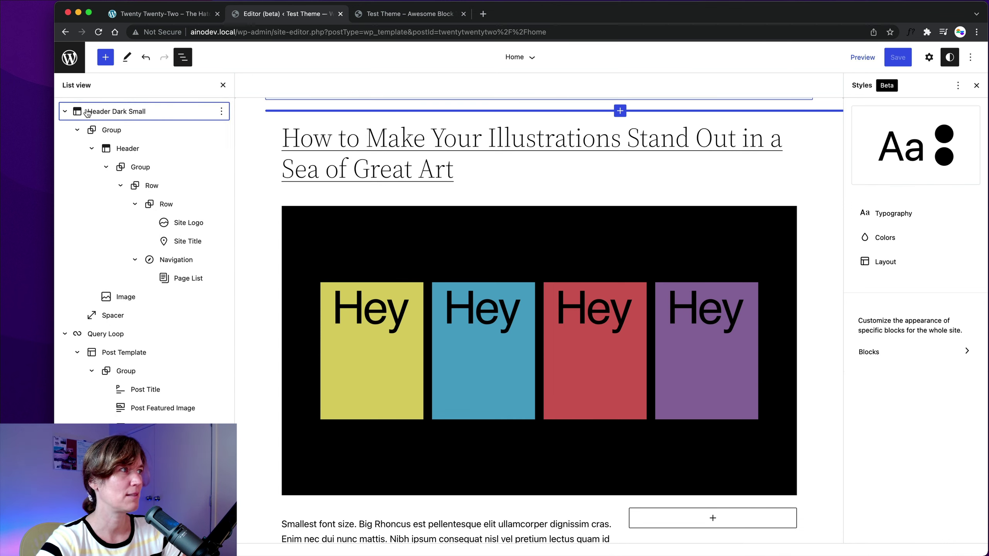
Step: Select the Header Dark Small template part and collapse its nested blocks in the list view
{"action": "left_click", "coordinate": [137, 113]}
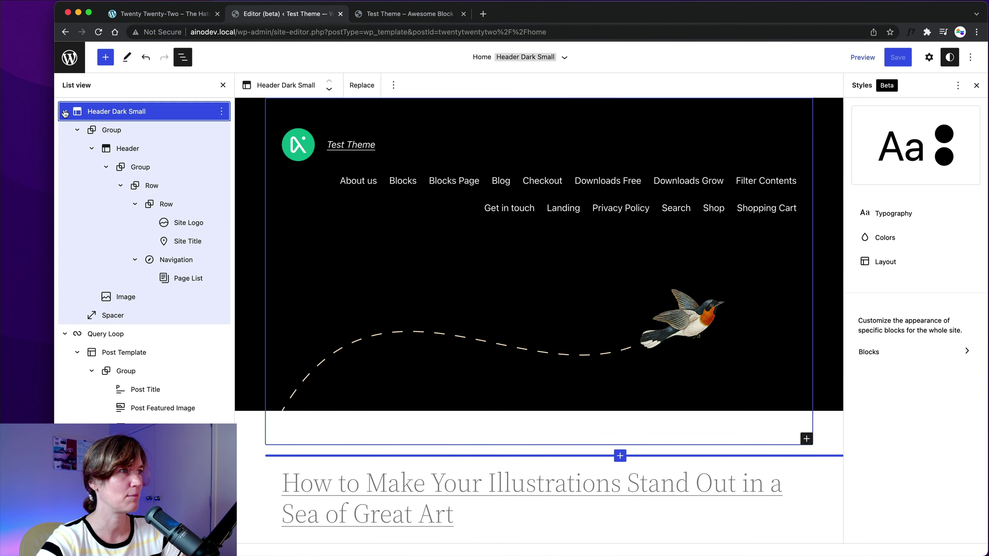
{"action": "left_click", "coordinate": [65, 112]}
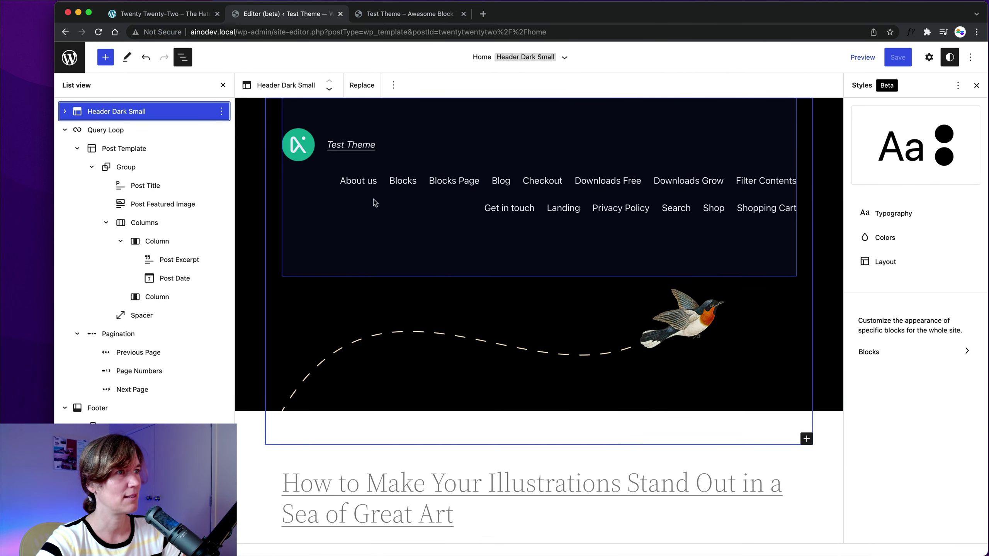
{"action": "scroll", "coordinate": [375, 204], "scroll_direction": "down", "scroll_amount": 2}
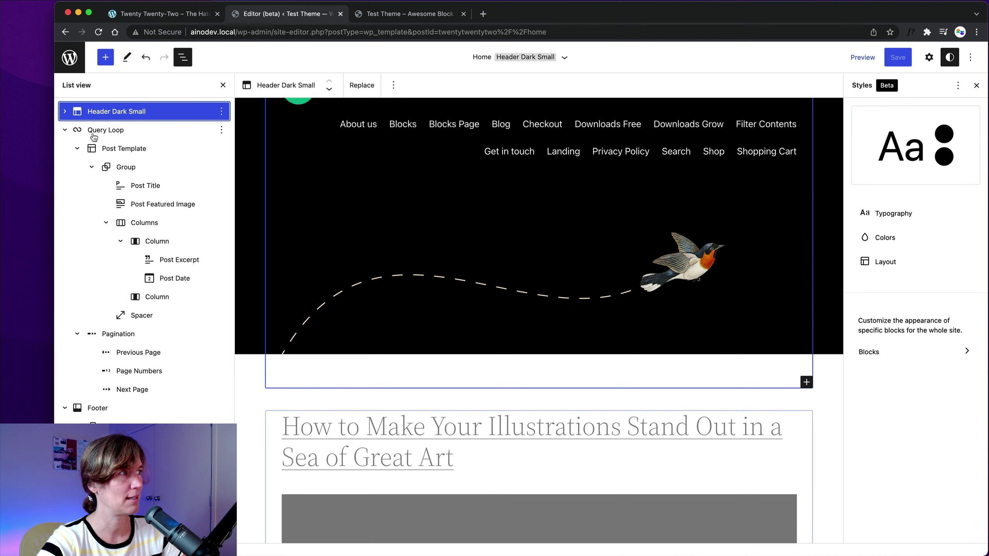
Step: Select the Query Loop block and show its block settings
{"action": "left_click", "coordinate": [113, 135]}
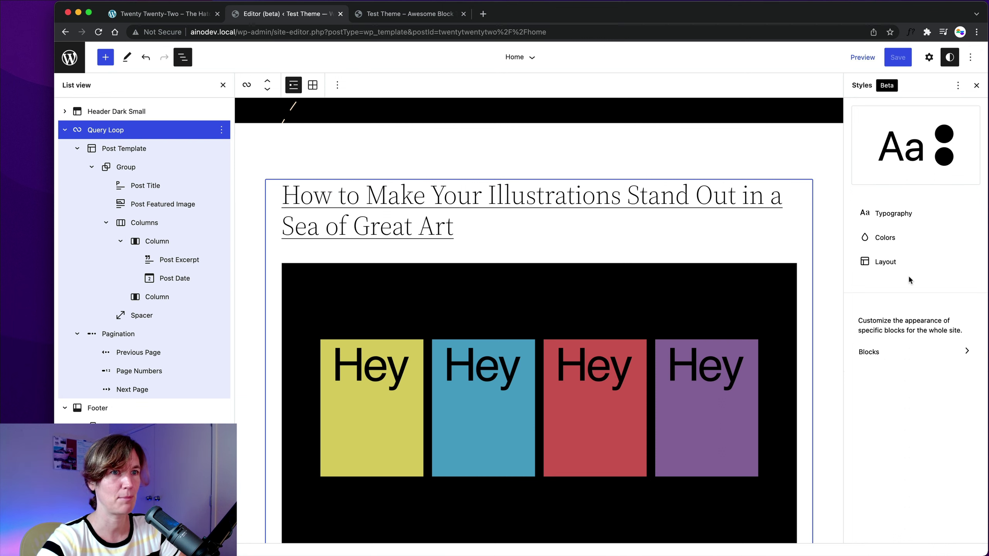
{"action": "left_click", "coordinate": [929, 58]}
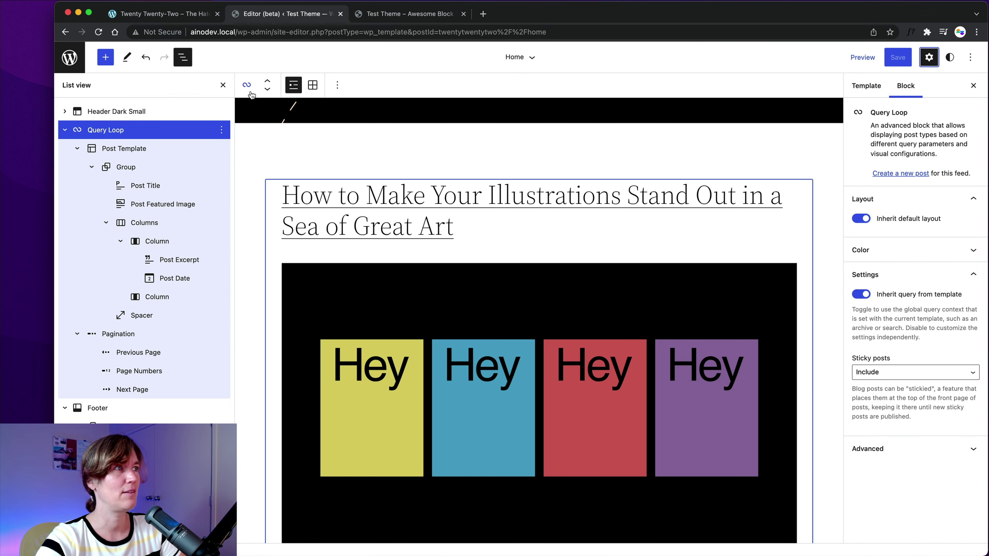
Step: Turn off the Top toolbar view option to compare the block toolbar's placement, and turn it back on
{"action": "left_click", "coordinate": [970, 59]}
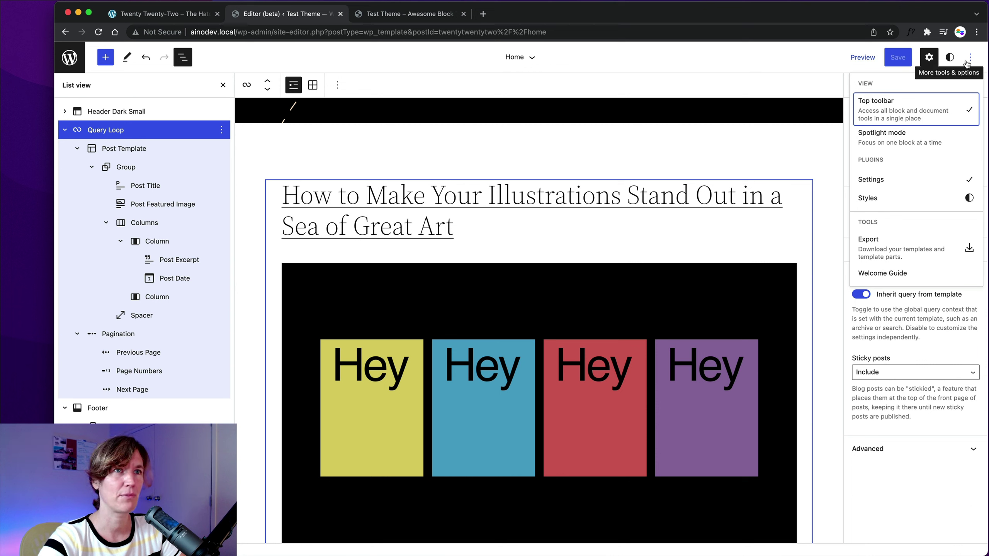
{"action": "left_click", "coordinate": [880, 113]}
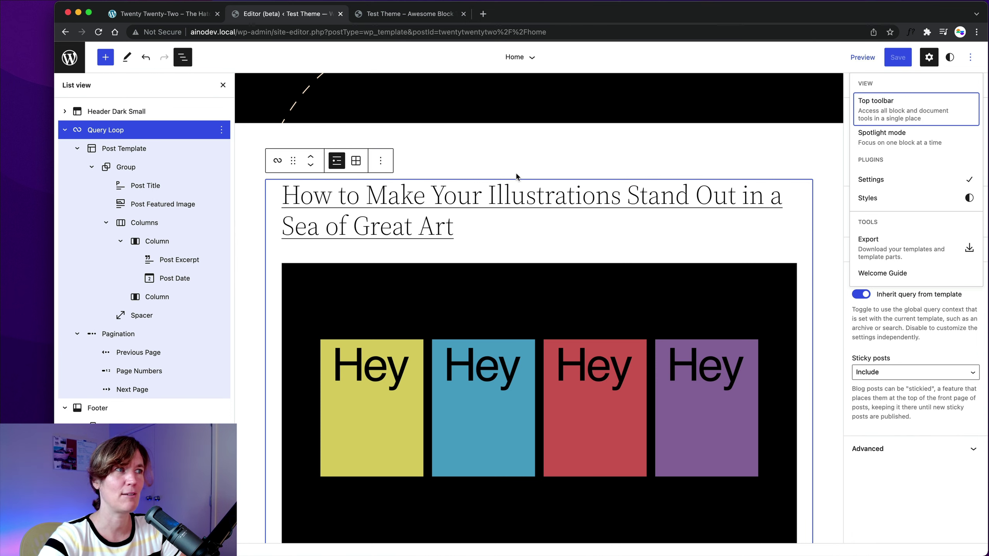
{"action": "left_click", "coordinate": [891, 112]}
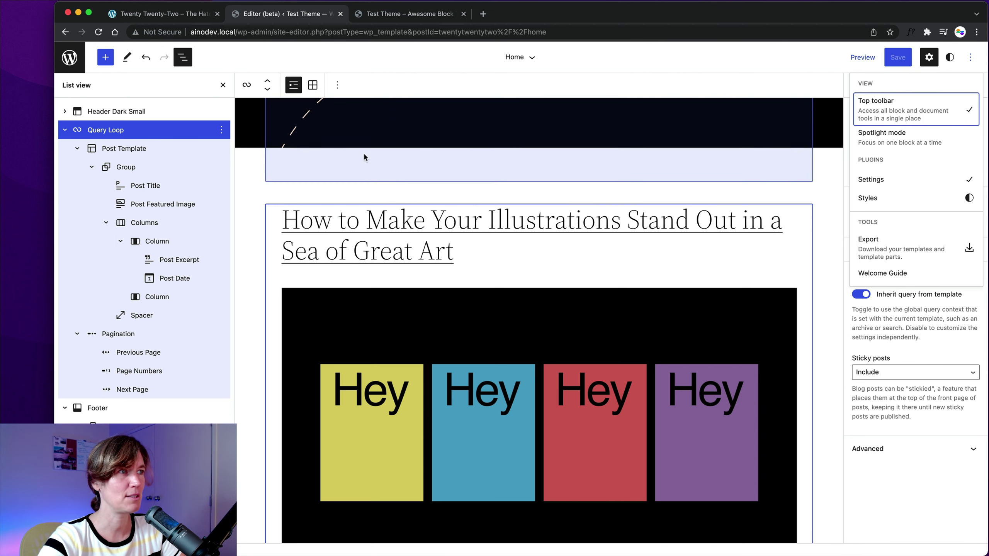
Step: Switch the Query Loop block to the grid view and look over the posts in the canvas
{"action": "left_click", "coordinate": [312, 84]}
{"action": "scroll", "coordinate": [379, 266], "scroll_direction": "down", "scroll_amount": 1}
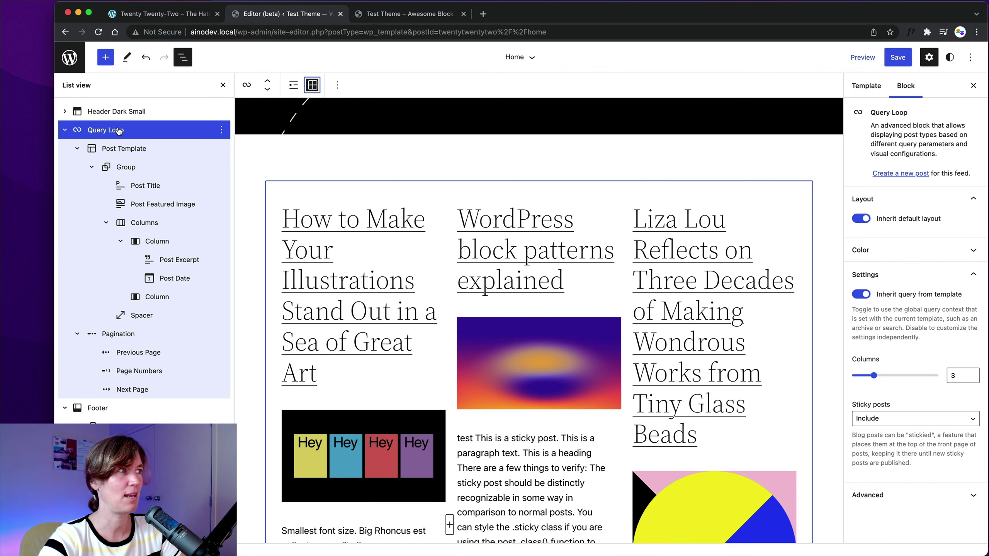
{"action": "scroll", "coordinate": [412, 189], "scroll_direction": "down", "scroll_amount": 2}
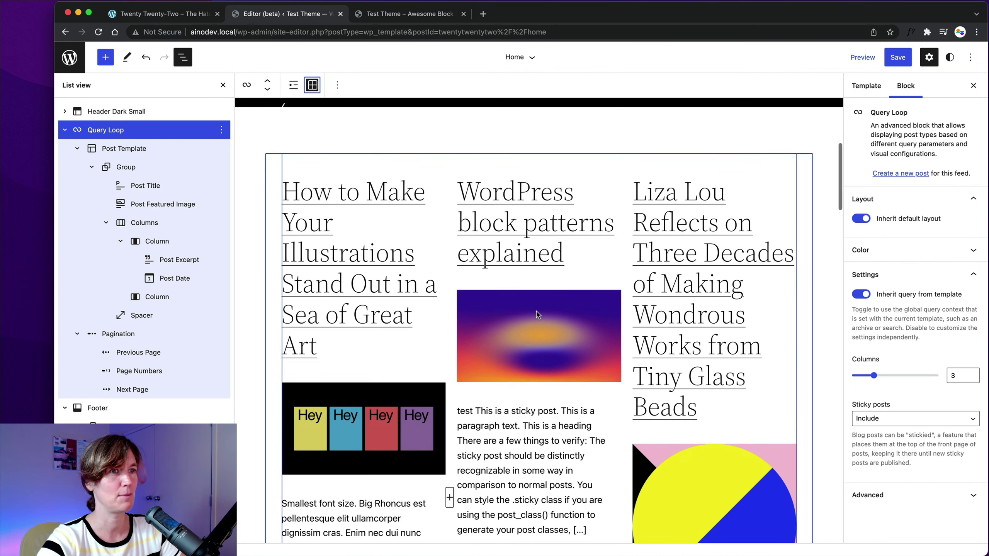
{"action": "scroll", "coordinate": [536, 315], "scroll_direction": "down", "scroll_amount": 5}
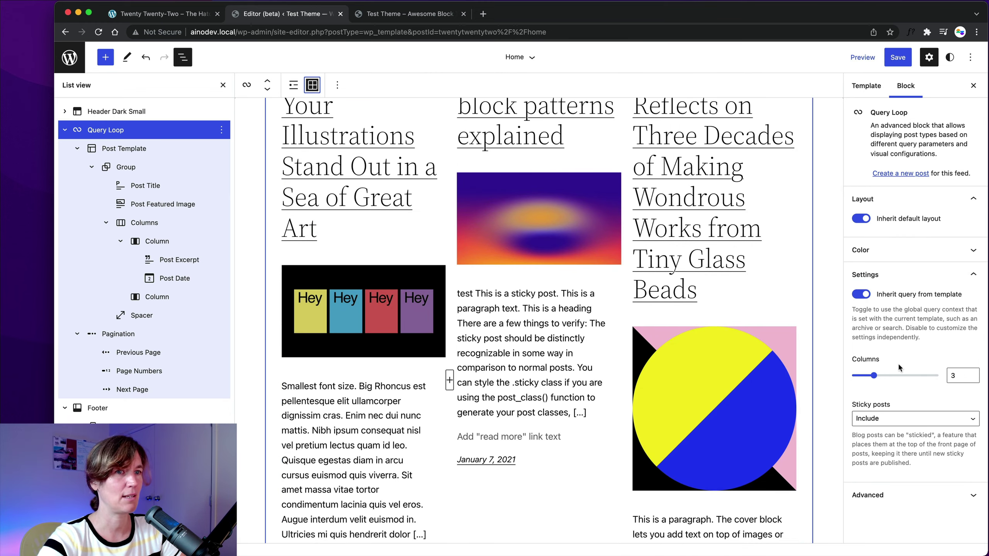
Step: Set the Query Loop's columns to 2 and save the Home template
{"action": "left_click", "coordinate": [872, 377]}
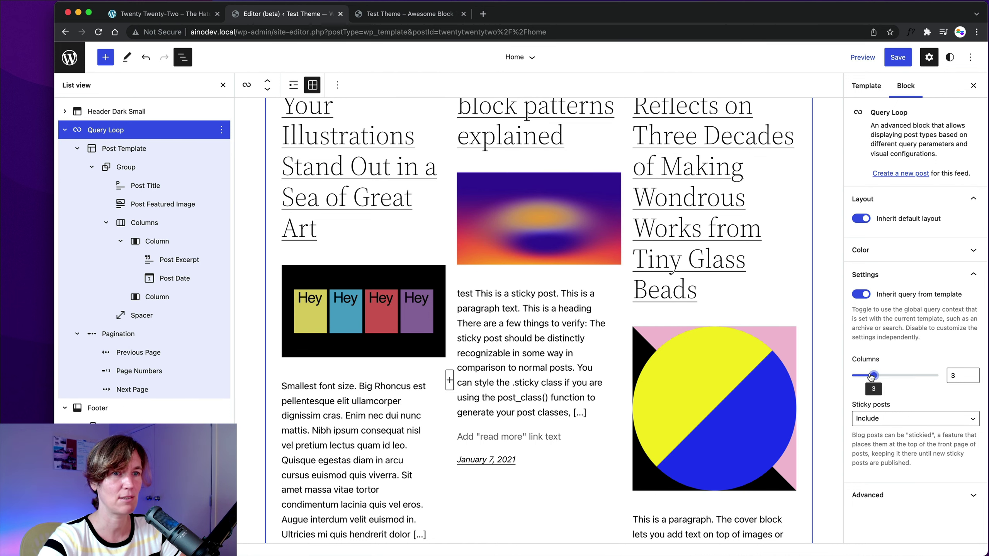
{"action": "left_click", "coordinate": [972, 377]}
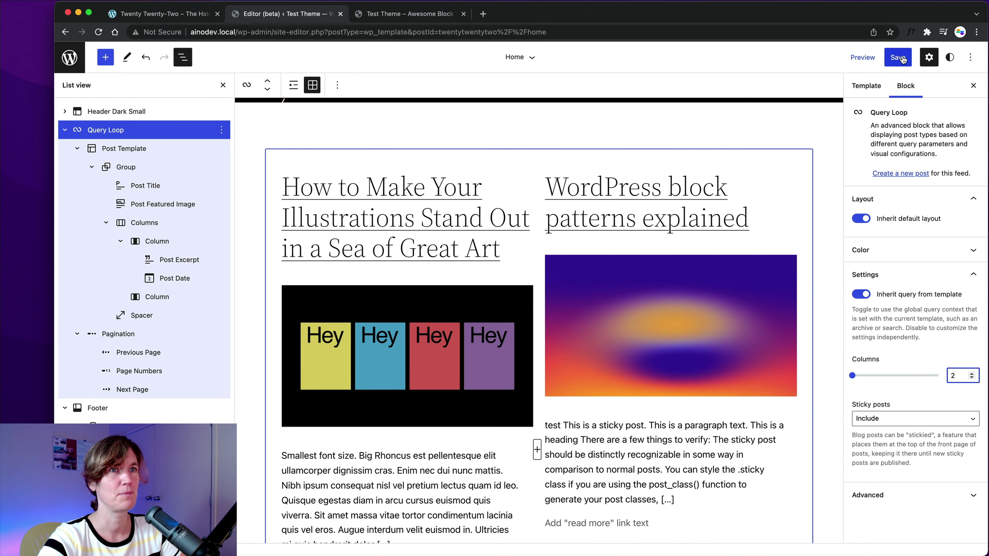
{"action": "left_click", "coordinate": [901, 58]}
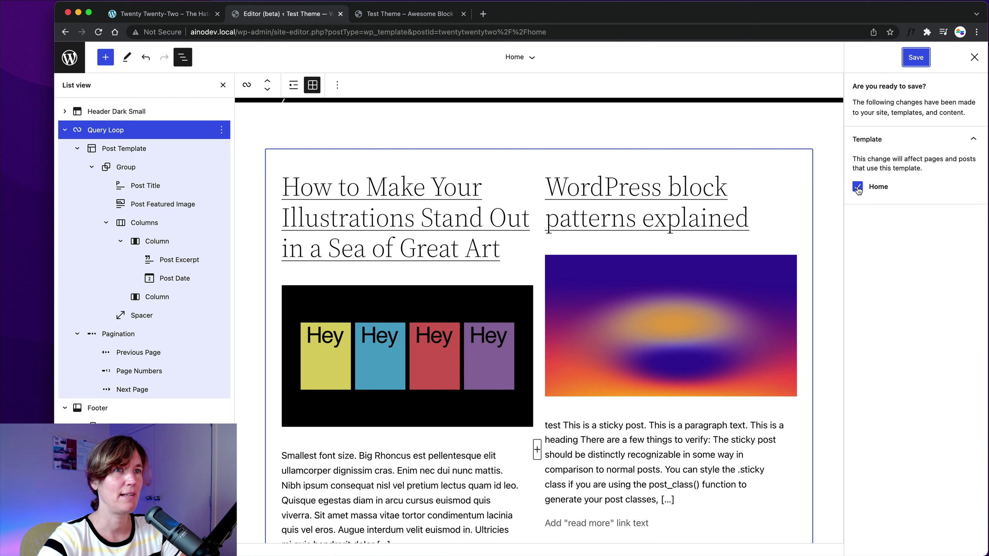
{"action": "left_click", "coordinate": [915, 58]}
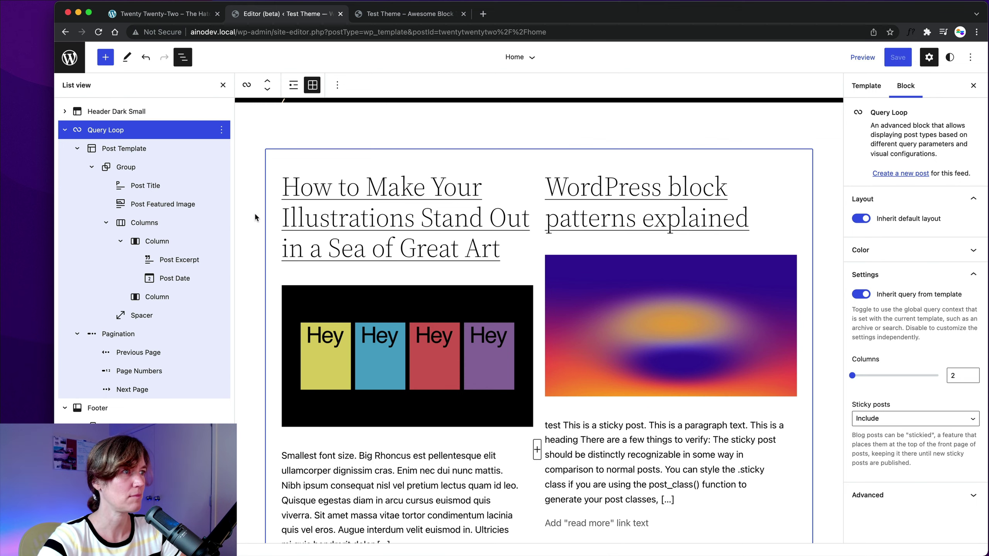
Step: Look over the two-column post grid and remove the Post Excerpt block from the Query Loop's post template
{"action": "scroll", "coordinate": [266, 215], "scroll_direction": "down", "scroll_amount": 15}
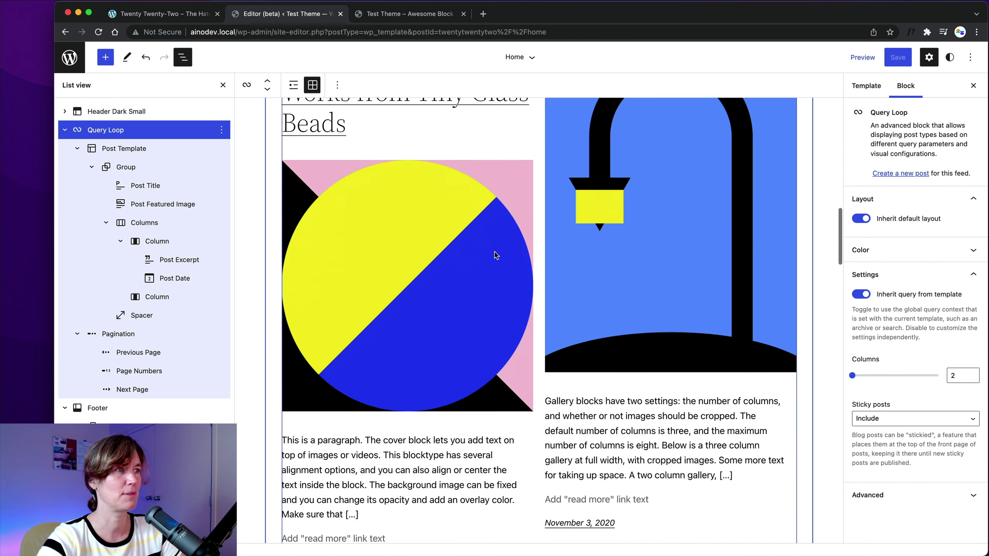
{"action": "scroll", "coordinate": [495, 255], "scroll_direction": "up", "scroll_amount": 10}
{"action": "scroll", "coordinate": [495, 256], "scroll_direction": "down", "scroll_amount": 10}
{"action": "scroll", "coordinate": [495, 255], "scroll_direction": "up", "scroll_amount": 5}
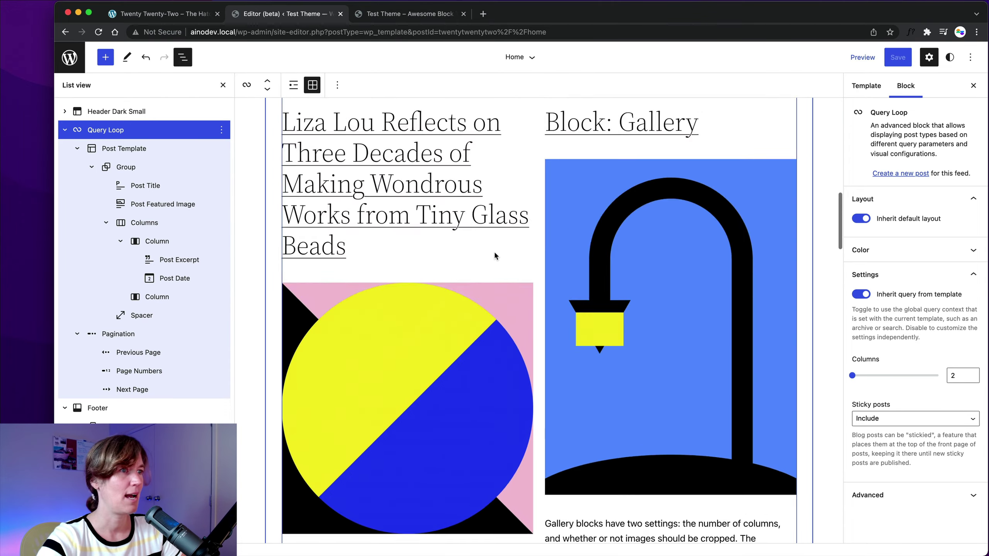
{"action": "scroll", "coordinate": [495, 255], "scroll_direction": "up", "scroll_amount": 6}
{"action": "scroll", "coordinate": [494, 254], "scroll_direction": "down", "scroll_amount": 15}
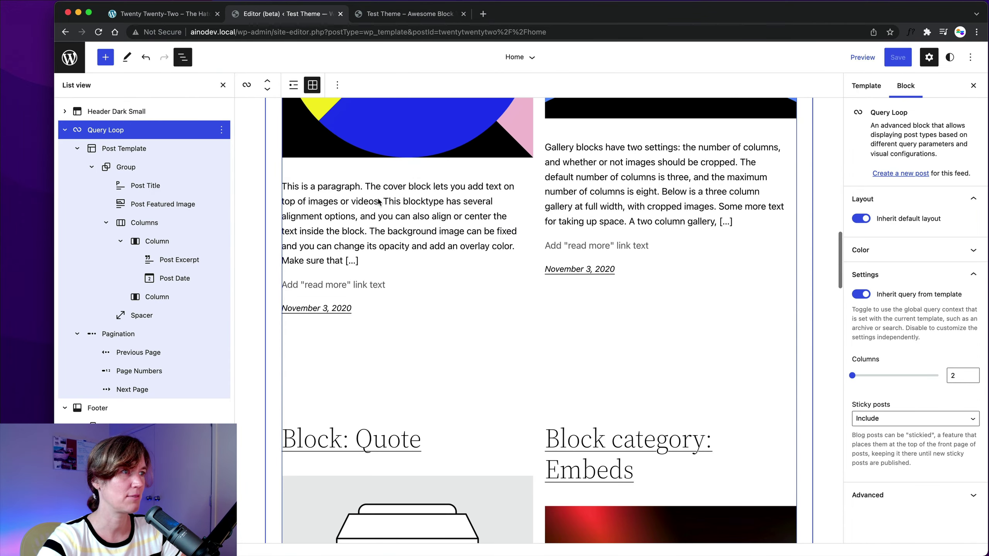
{"action": "left_click", "coordinate": [379, 201]}
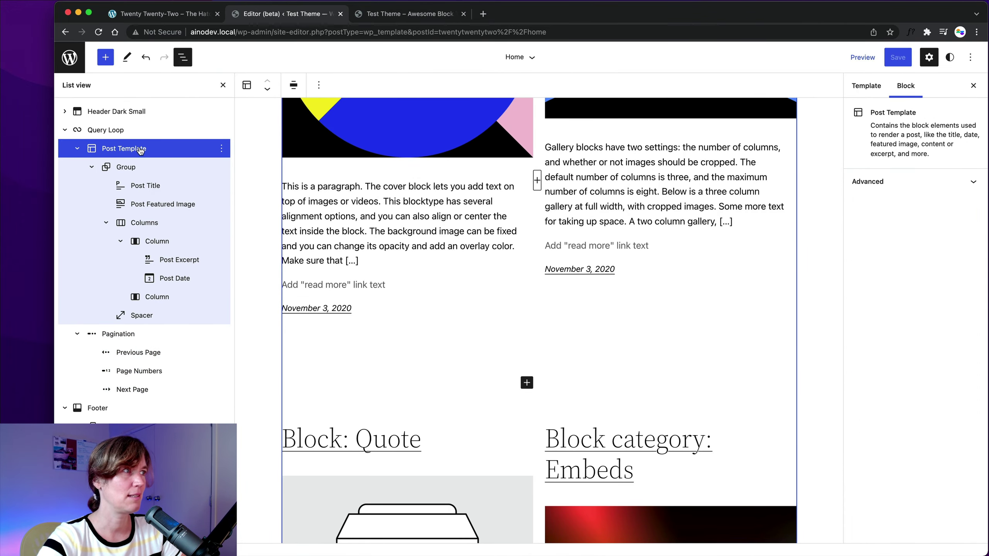
{"action": "left_click", "coordinate": [341, 197]}
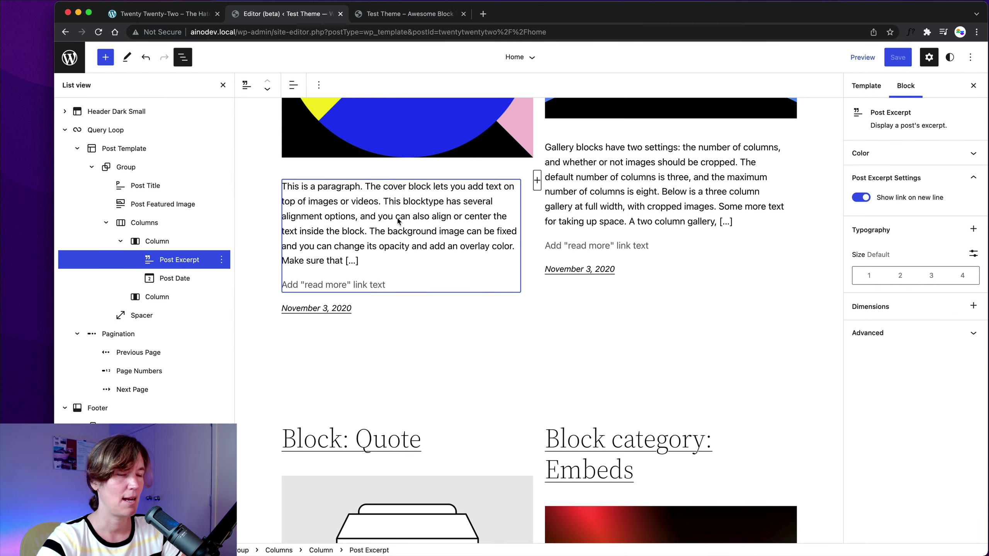
{"action": "key", "text": "BackSpace"}
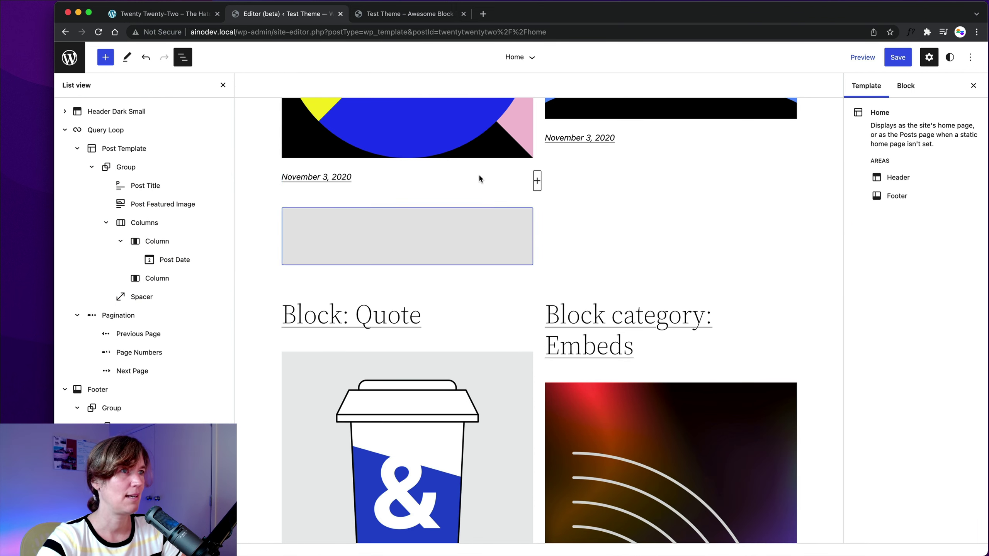
Step: Check the posts without excerpts in the canvas and undo the removal of the Post Excerpt block
{"action": "scroll", "coordinate": [683, 200], "scroll_direction": "up", "scroll_amount": 5}
{"action": "scroll", "coordinate": [662, 195], "scroll_direction": "down", "scroll_amount": 15}
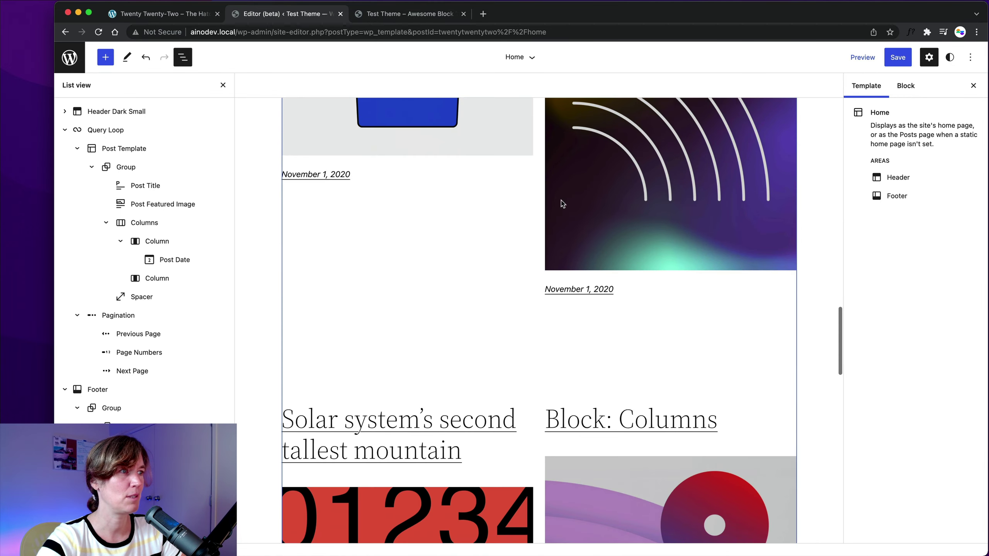
{"action": "scroll", "coordinate": [308, 234], "scroll_direction": "up", "scroll_amount": 10}
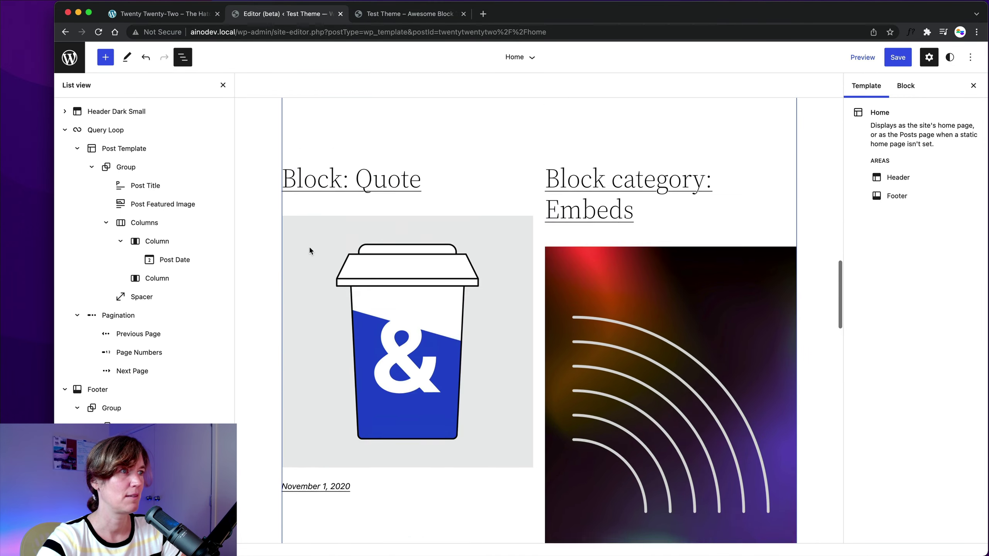
{"action": "scroll", "coordinate": [315, 250], "scroll_direction": "down", "scroll_amount": 3}
{"action": "key", "text": "ctrl+z"}
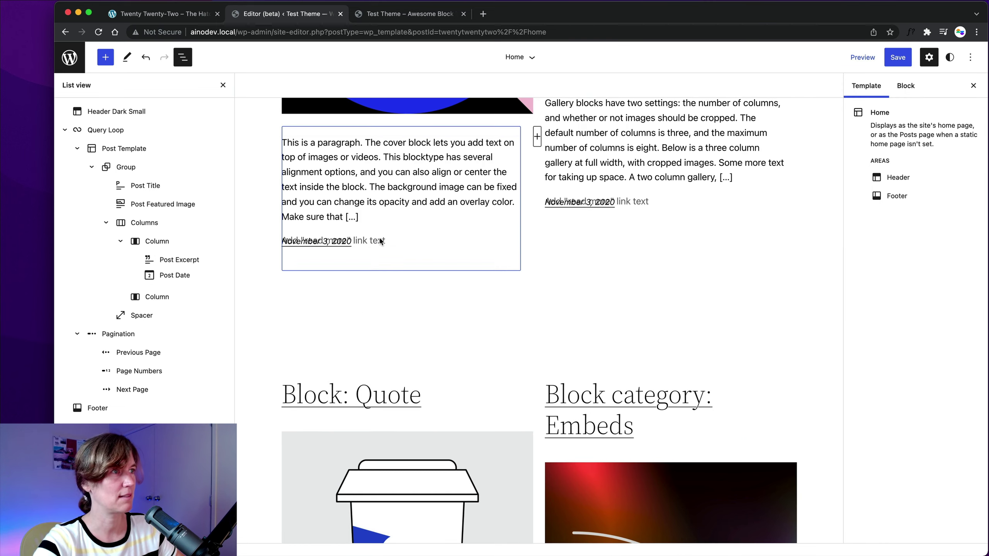
Step: Remove the Post Date block from the Query Loop's post template and save the Home template
{"action": "scroll", "coordinate": [349, 238], "scroll_direction": "up", "scroll_amount": 10}
{"action": "scroll", "coordinate": [342, 249], "scroll_direction": "down", "scroll_amount": 8}
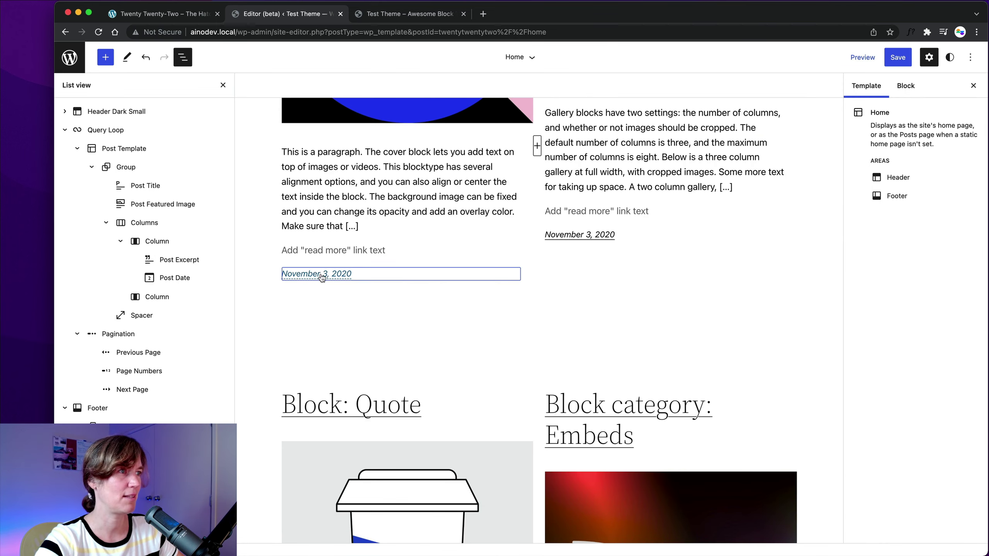
{"action": "left_click", "coordinate": [401, 277]}
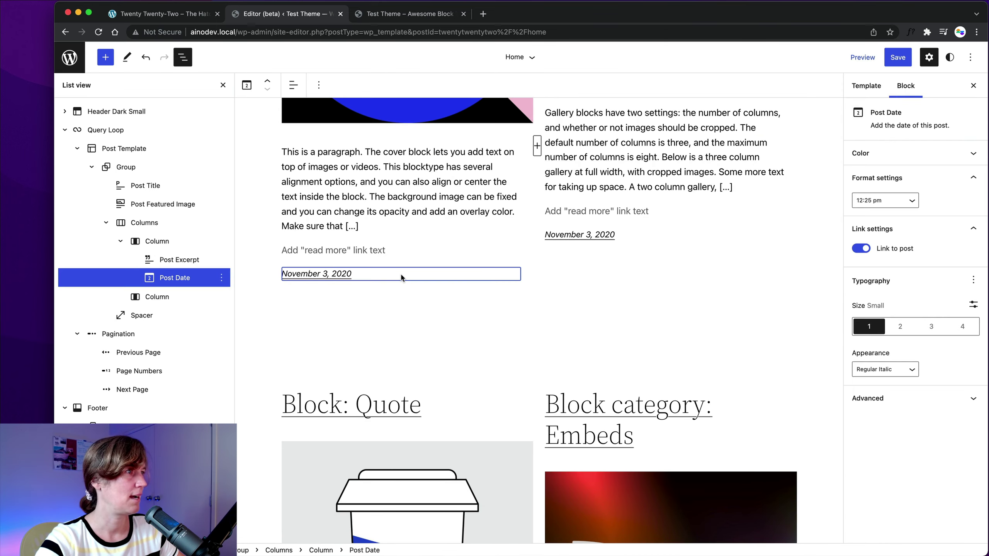
{"action": "left_click", "coordinate": [222, 278]}
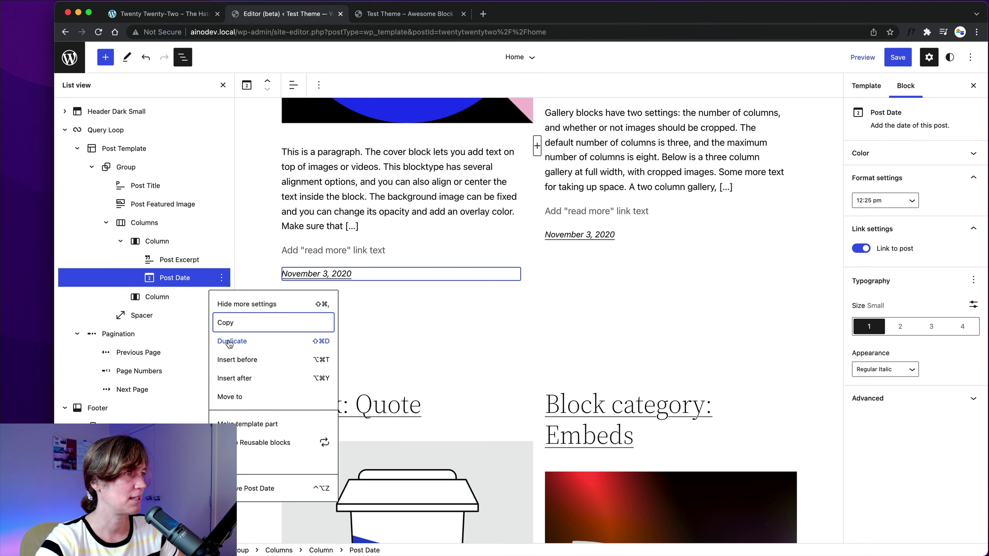
{"action": "left_click", "coordinate": [273, 489]}
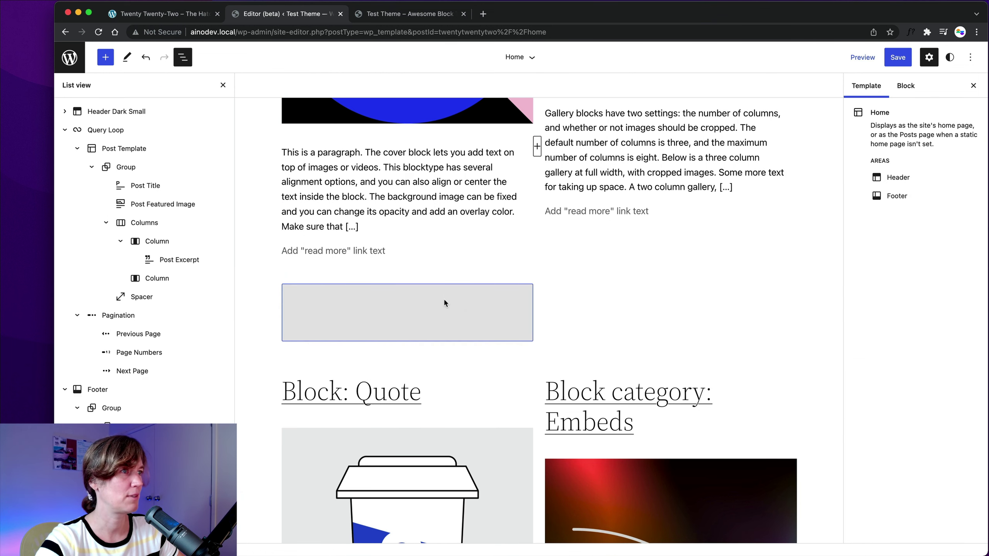
{"action": "left_click", "coordinate": [899, 57]}
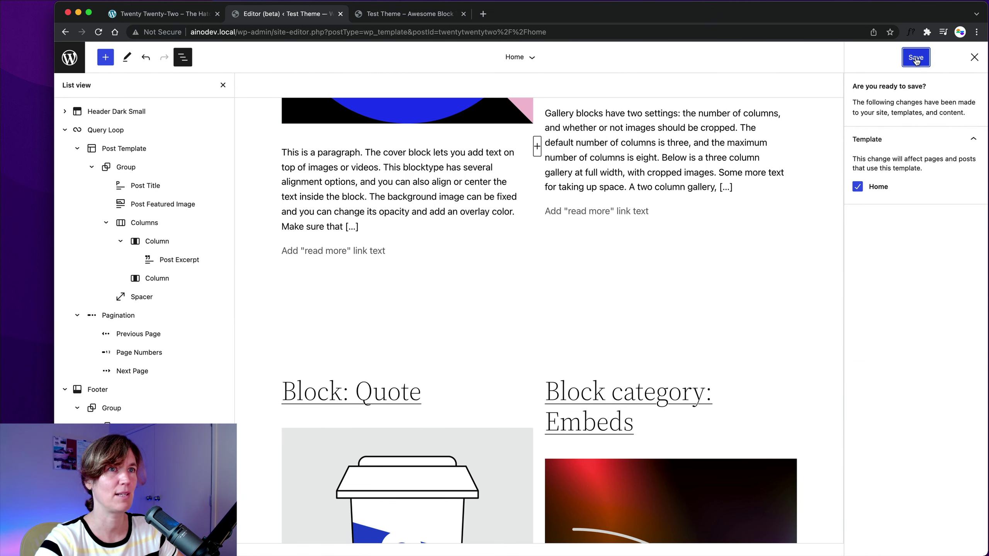
{"action": "left_click", "coordinate": [897, 57]}
Step: Examine the live home page to check the two-column post grid and the posts without dates
{"action": "left_click", "coordinate": [383, 15]}
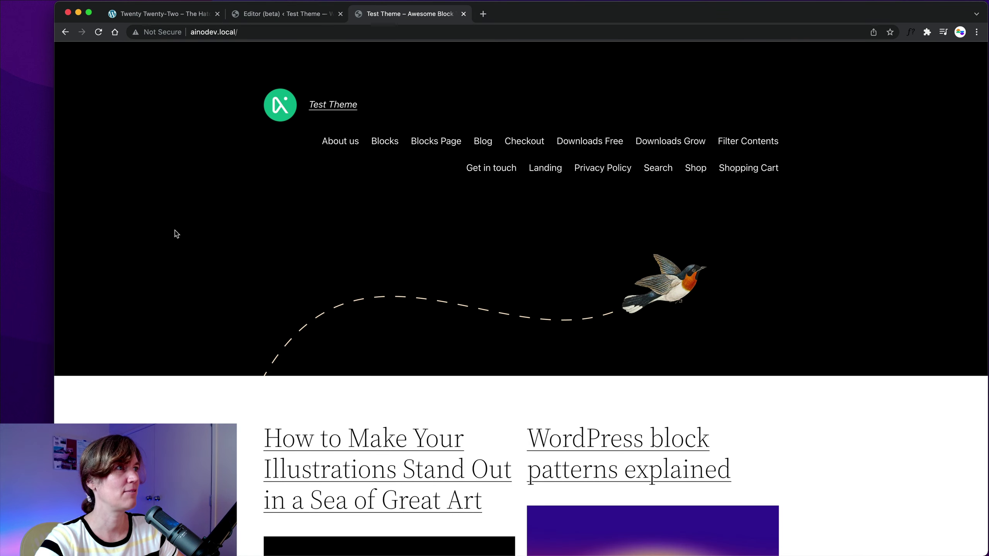
{"action": "scroll", "coordinate": [167, 226], "scroll_direction": "down", "scroll_amount": 10}
{"action": "scroll", "coordinate": [174, 227], "scroll_direction": "up", "scroll_amount": 8}
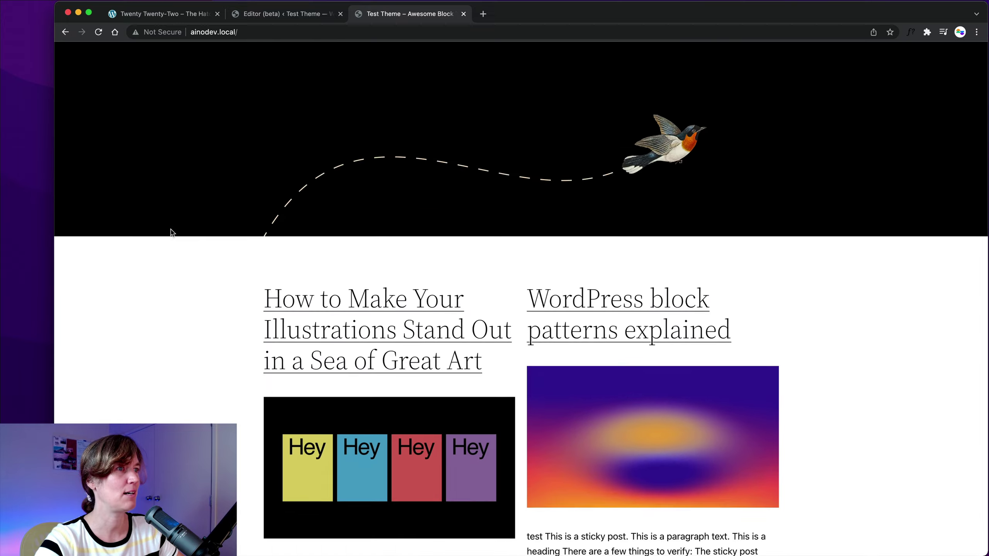
{"action": "scroll", "coordinate": [172, 232], "scroll_direction": "down", "scroll_amount": 4}
{"action": "scroll", "coordinate": [171, 230], "scroll_direction": "down", "scroll_amount": 15}
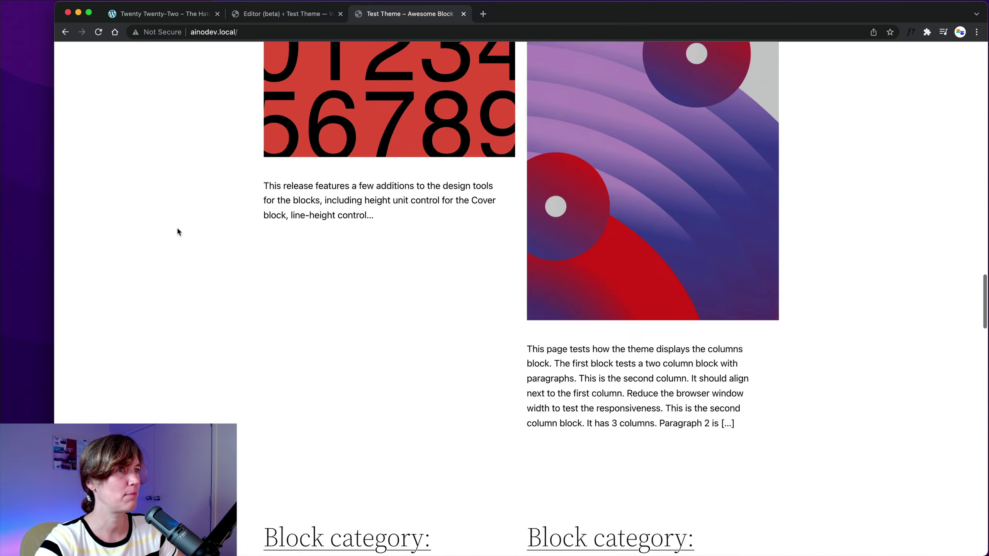
{"action": "scroll", "coordinate": [178, 231], "scroll_direction": "down", "scroll_amount": 12}
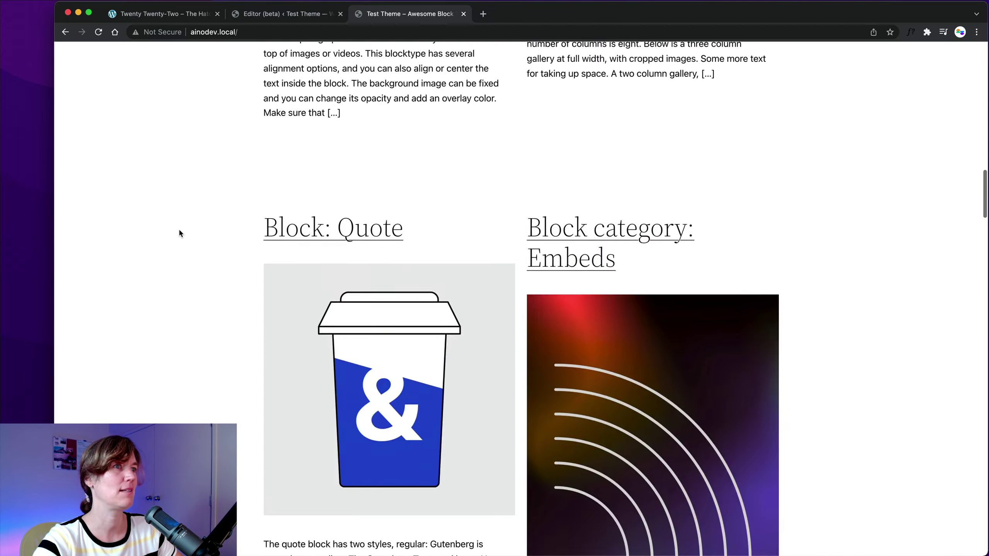
{"action": "scroll", "coordinate": [179, 228], "scroll_direction": "up", "scroll_amount": 20}
Step: Return to the site editor, collapse the Query Loop in the list view, and open the Template Parts list
{"action": "left_click", "coordinate": [275, 16]}
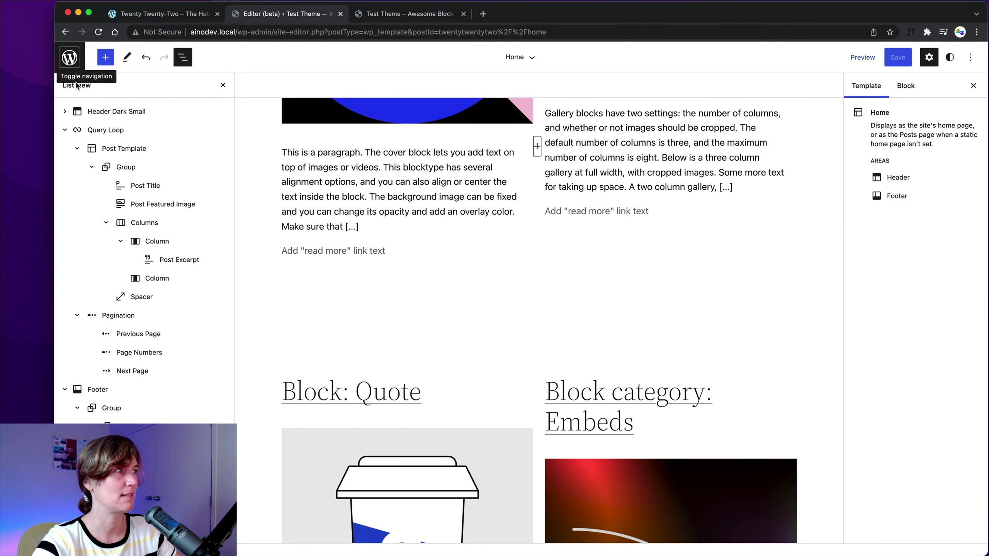
{"action": "left_click", "coordinate": [64, 128]}
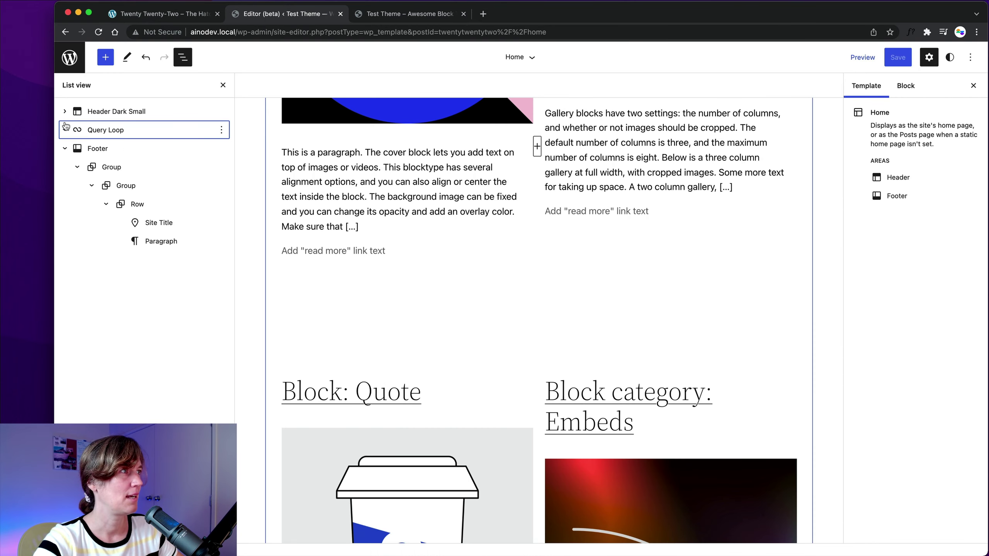
{"action": "left_click", "coordinate": [70, 64]}
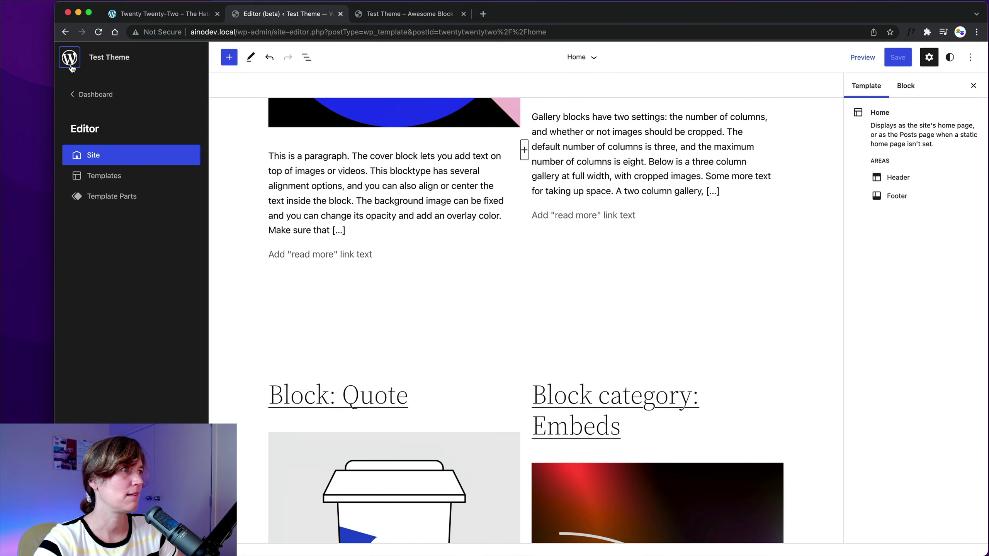
{"action": "left_click", "coordinate": [120, 196]}
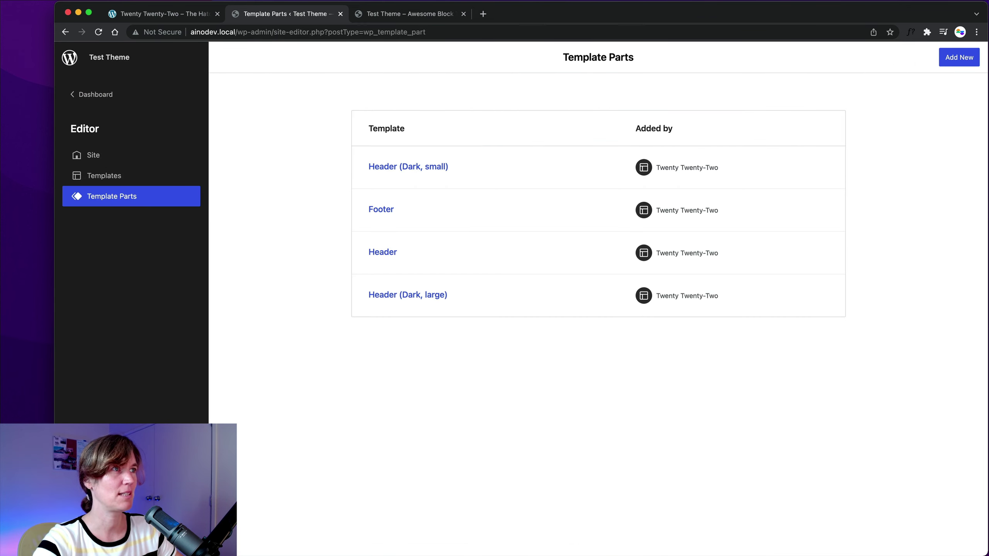
Step: Check the header on the live site, then open the Header template part with its block list view shown
{"action": "left_click", "coordinate": [399, 17]}
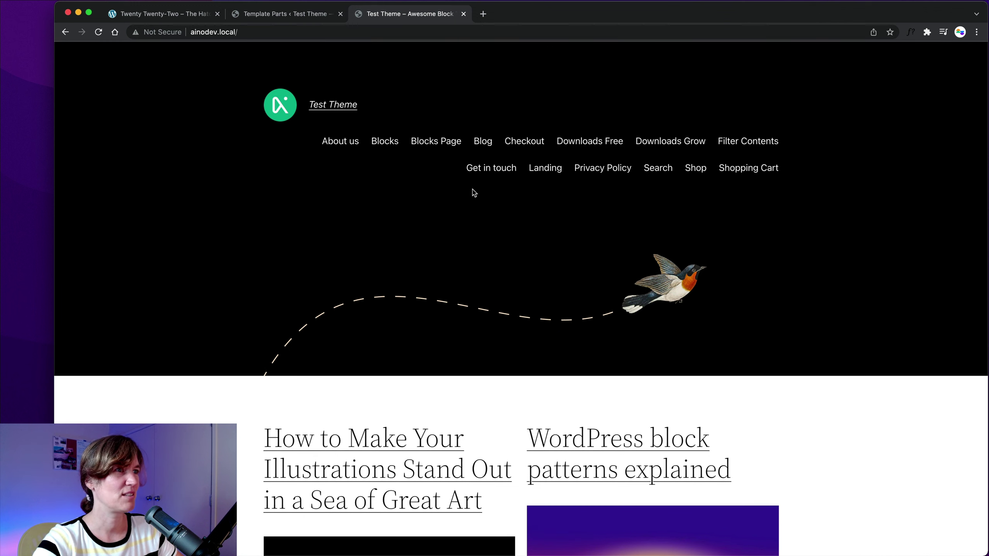
{"action": "left_click", "coordinate": [310, 14]}
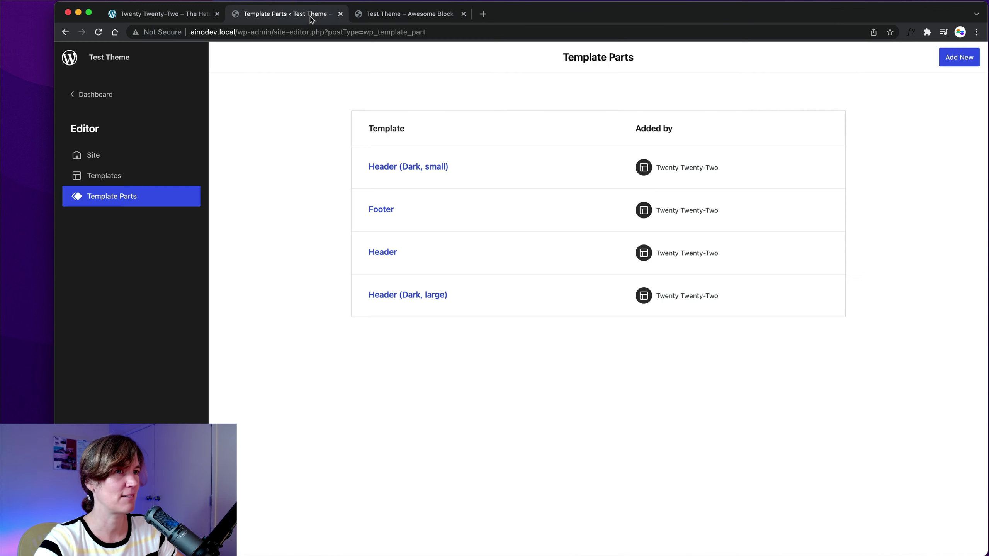
{"action": "left_click", "coordinate": [383, 252]}
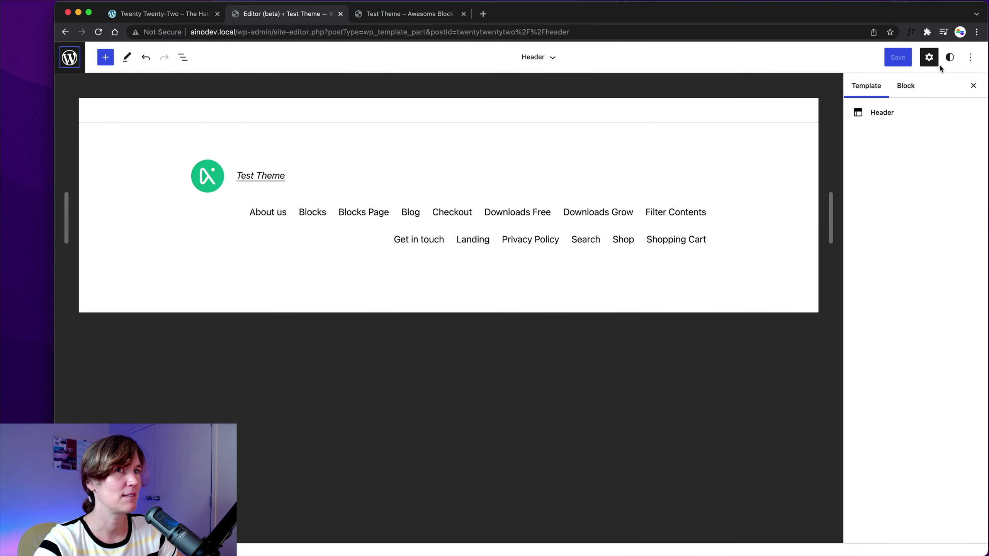
{"action": "left_click", "coordinate": [970, 59]}
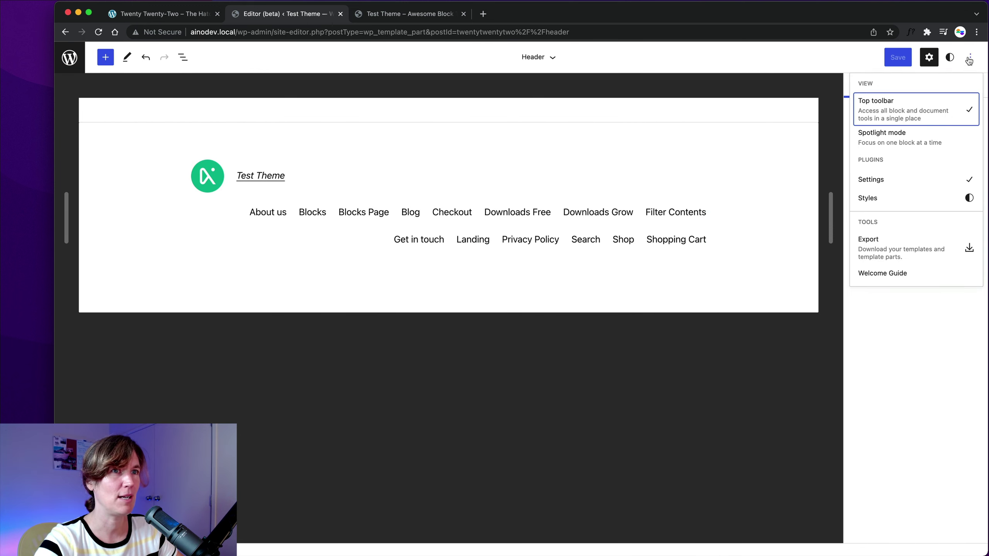
{"action": "left_click", "coordinate": [652, 85]}
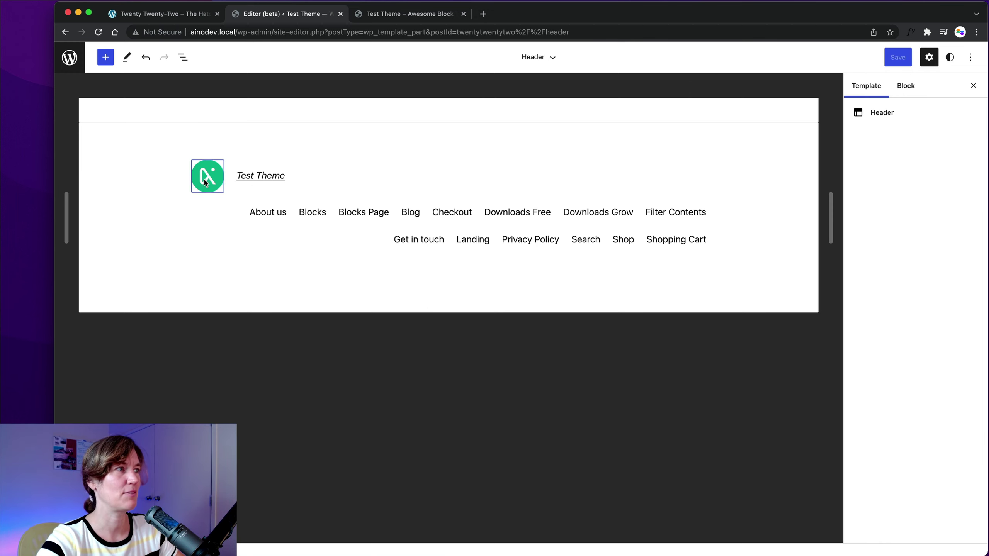
{"action": "left_click", "coordinate": [188, 61]}
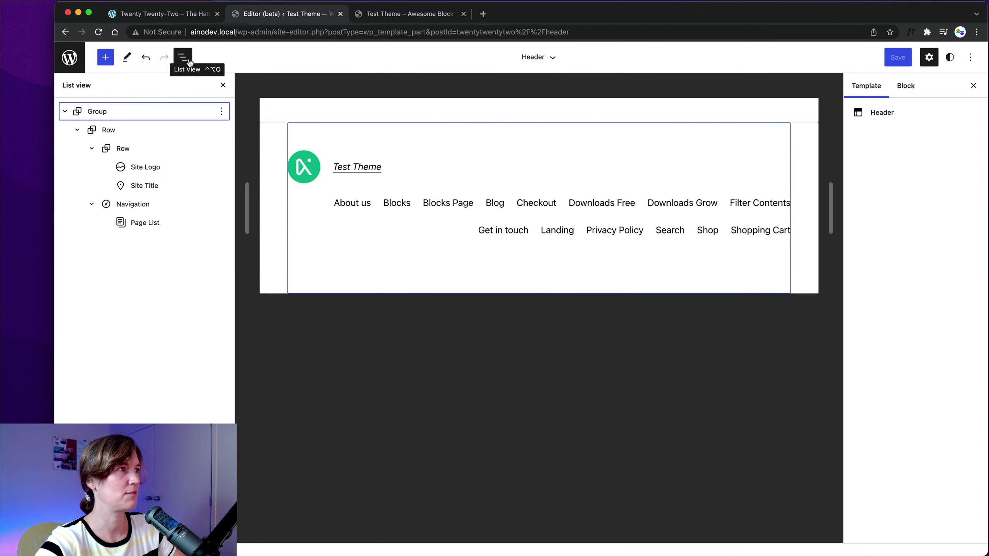
Step: Remove the Site Logo block from the Header template part
{"action": "left_click", "coordinate": [170, 169]}
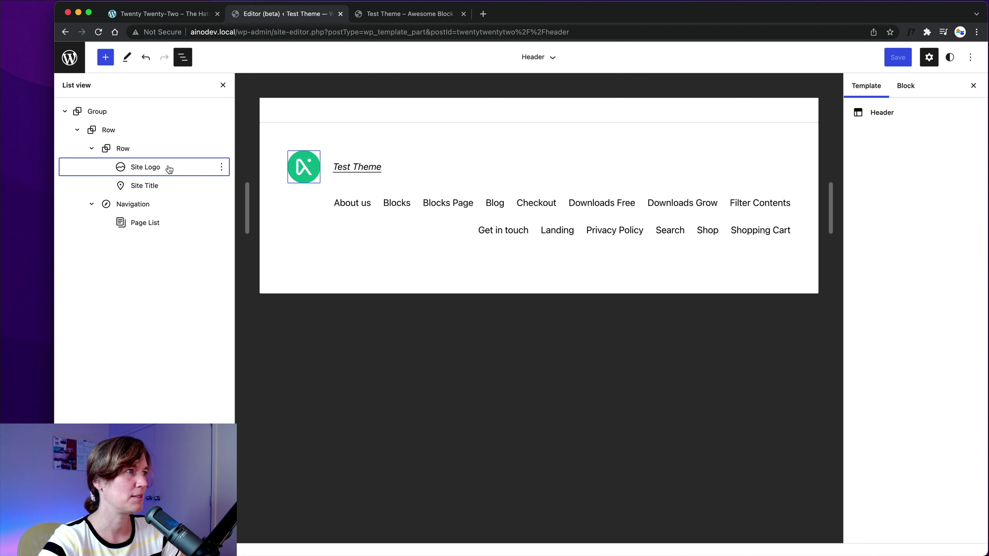
{"action": "left_click", "coordinate": [222, 167]}
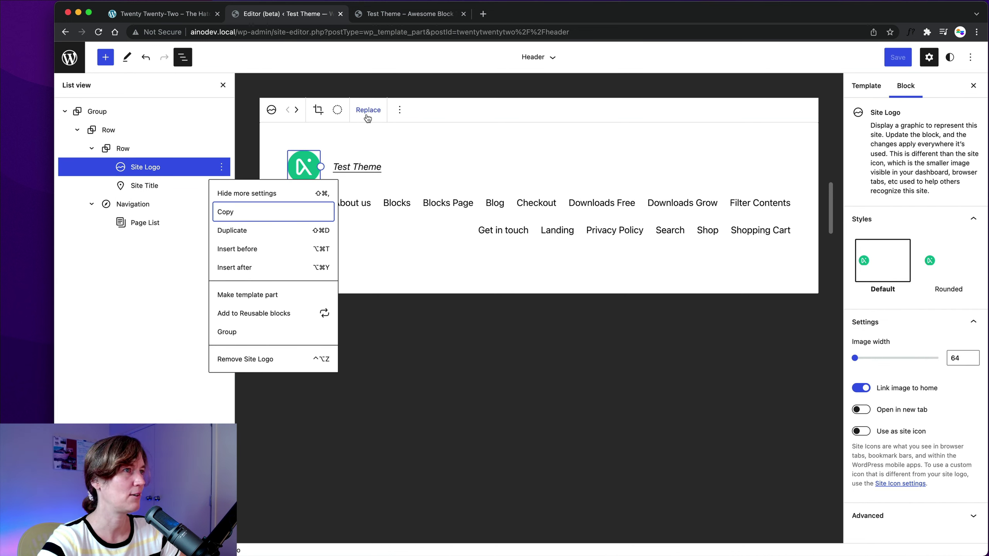
{"action": "left_click", "coordinate": [249, 360]}
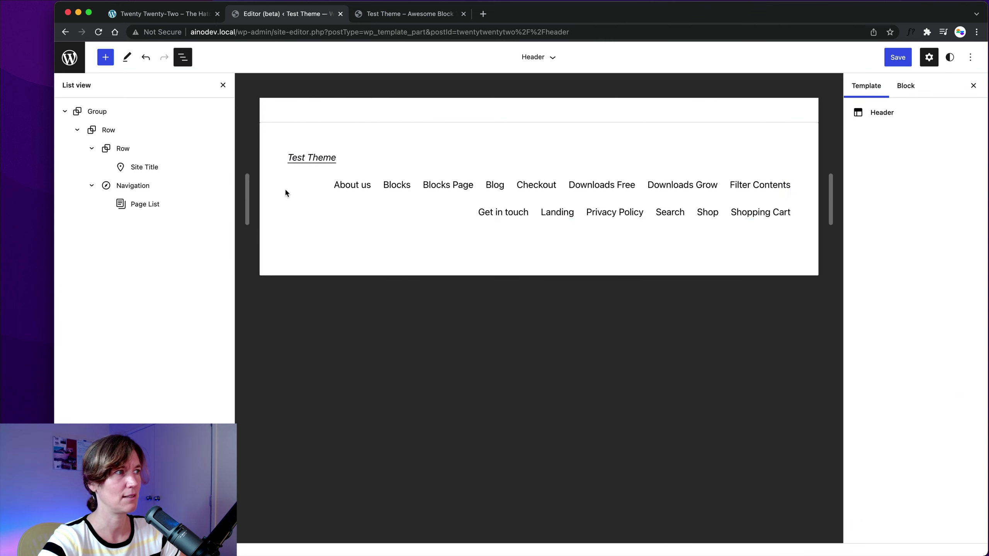
Step: Try the Always overlay menu option on the header's Navigation block and set it back to Mobile
{"action": "left_click", "coordinate": [159, 187]}
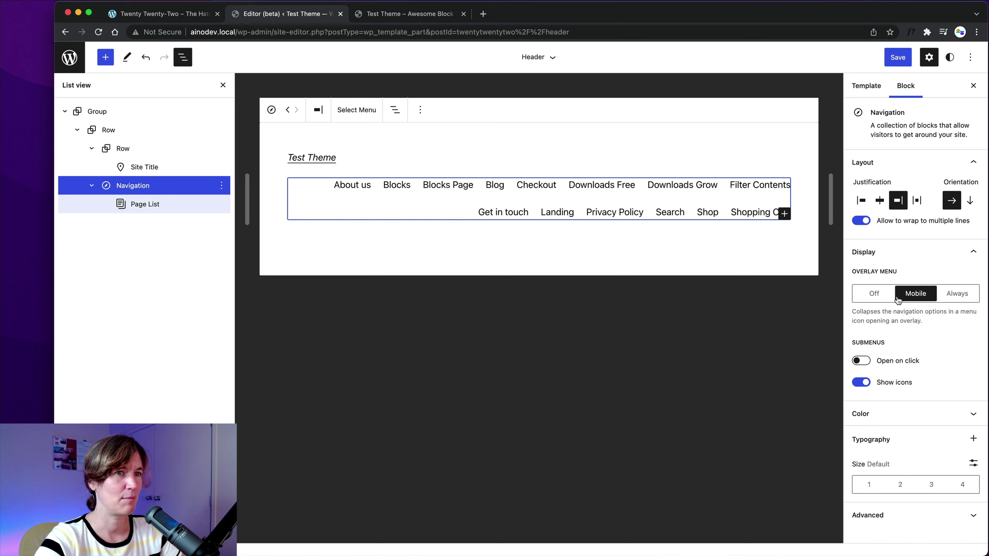
{"action": "left_click", "coordinate": [879, 297]}
{"action": "left_click", "coordinate": [934, 298]}
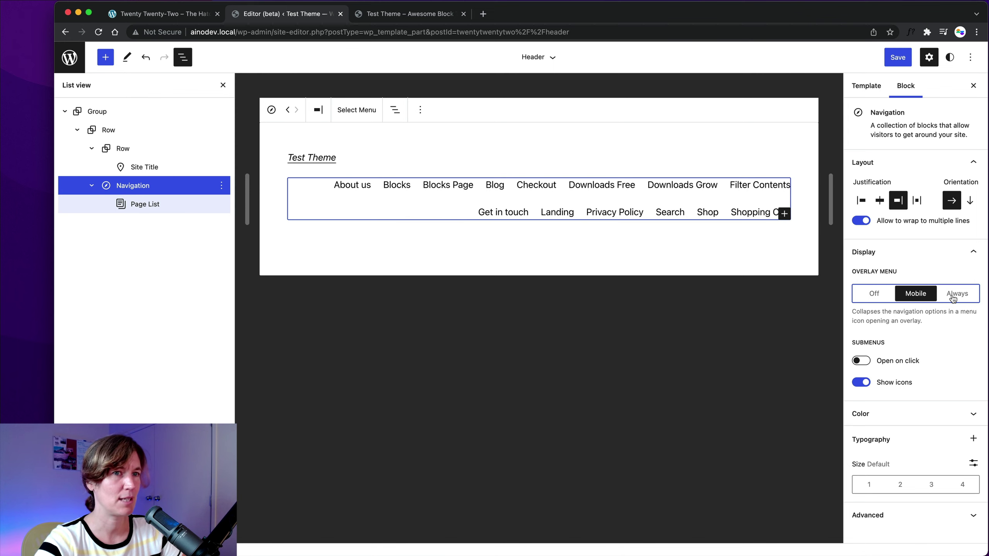
{"action": "left_click", "coordinate": [952, 298]}
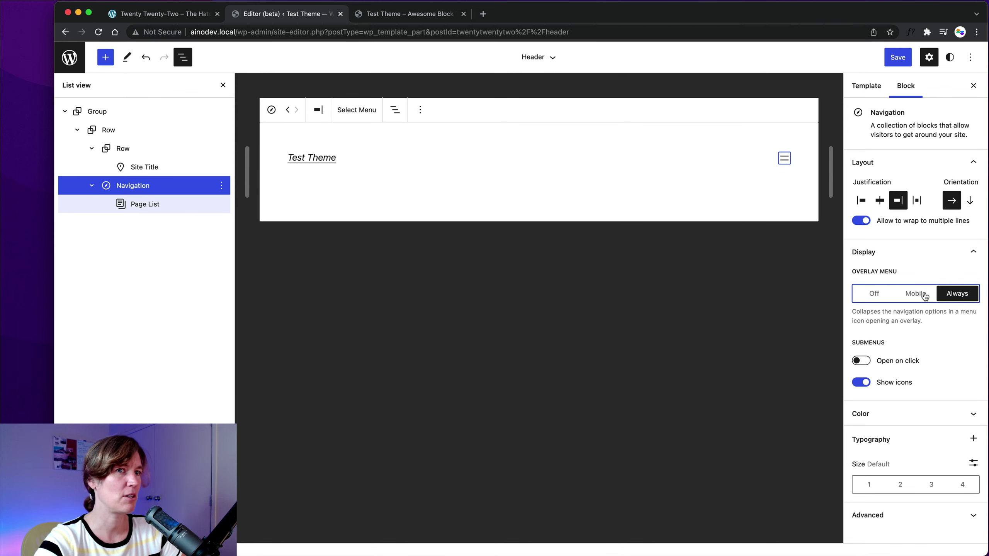
{"action": "left_click", "coordinate": [910, 298]}
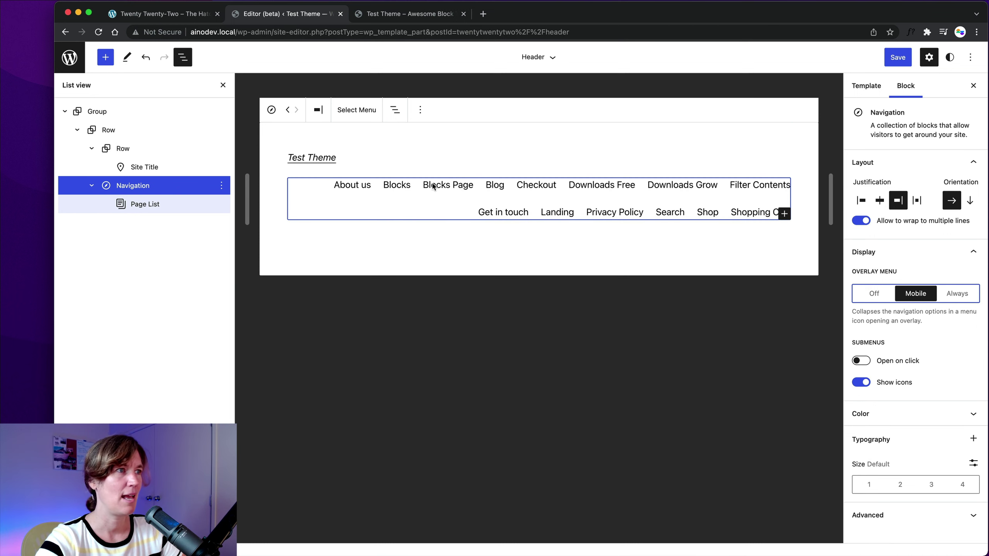
Step: Remove the Page List block from the header's Navigation block
{"action": "left_click", "coordinate": [149, 205]}
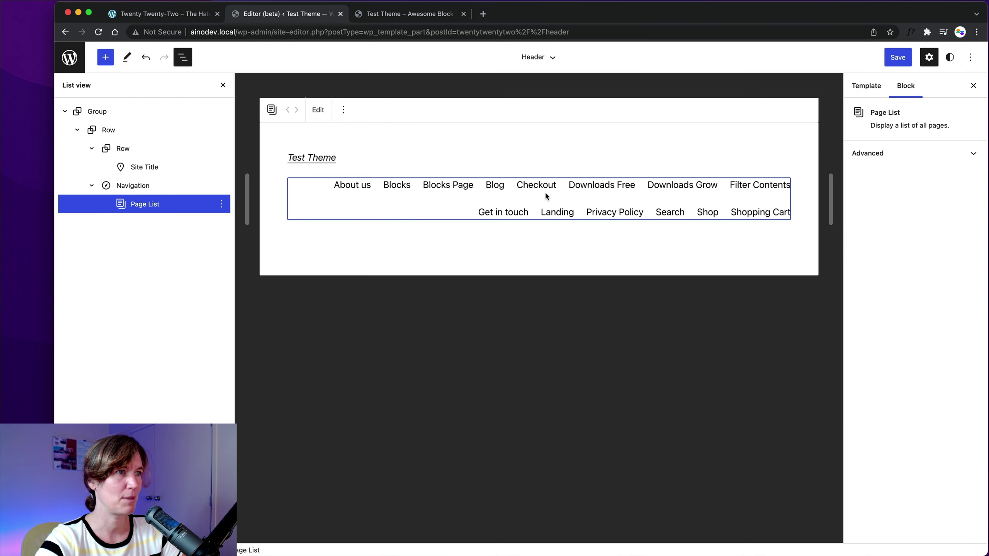
{"action": "left_click", "coordinate": [221, 204]}
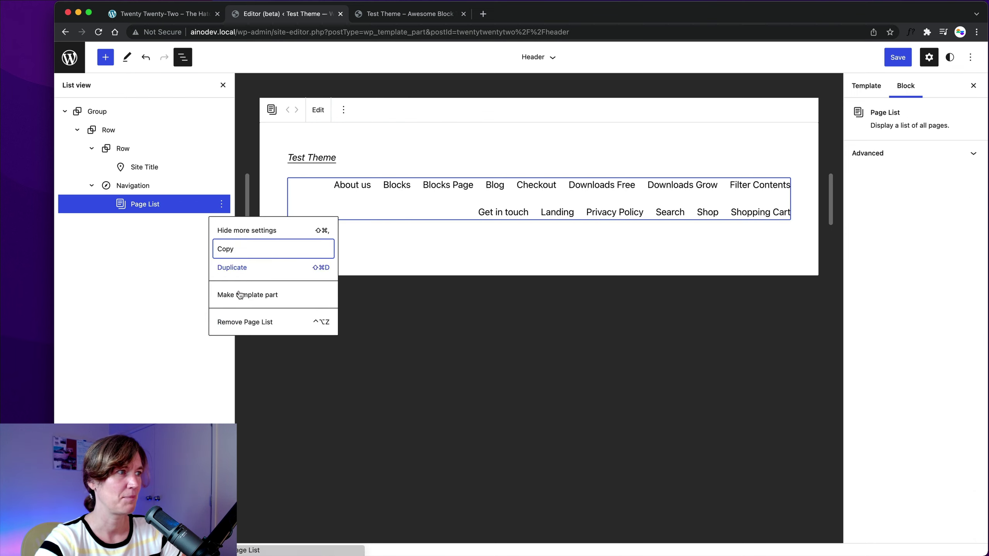
{"action": "left_click", "coordinate": [233, 321]}
Step: Add page links for About us, Blog and Get in touch to the empty Navigation block
{"action": "left_click", "coordinate": [143, 191]}
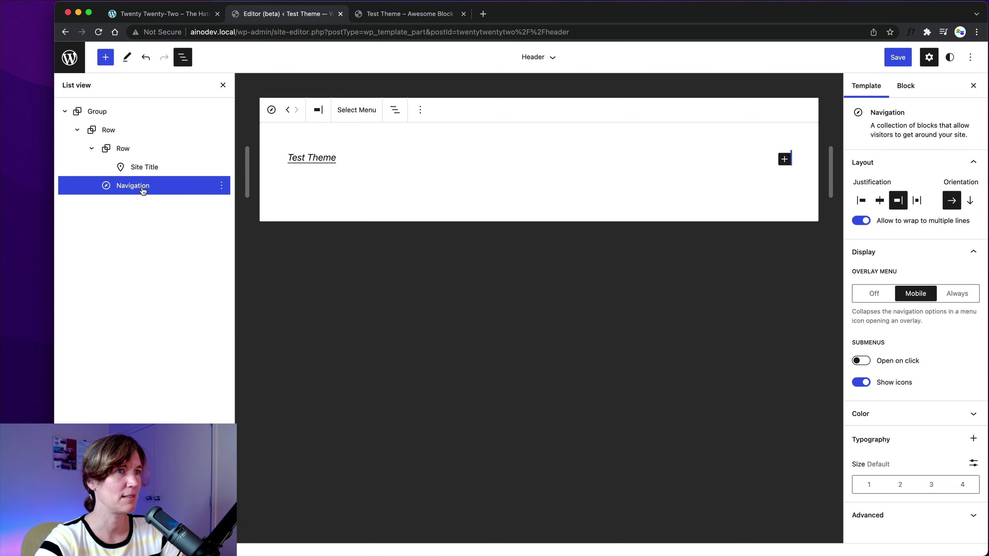
{"action": "left_click", "coordinate": [783, 163]}
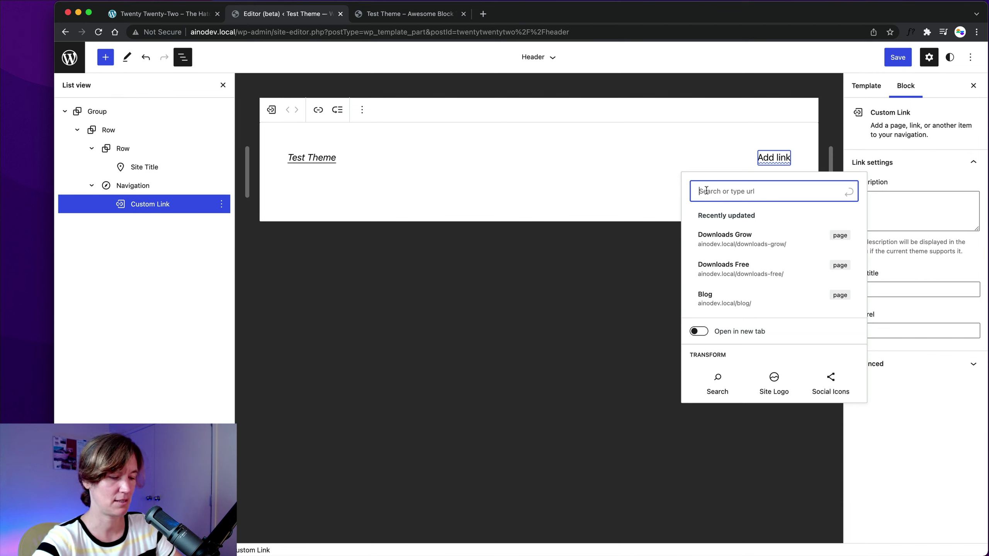
{"action": "type", "text": "About"}
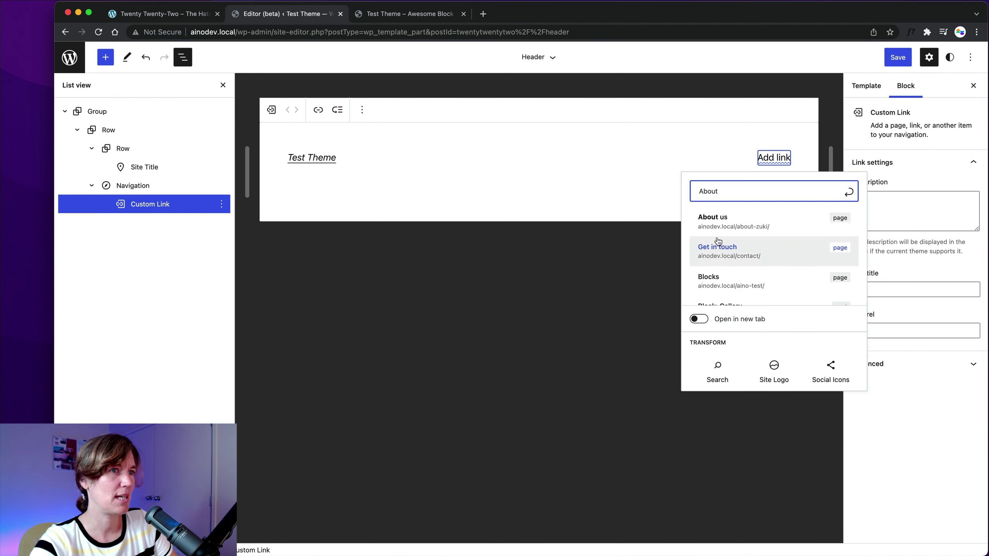
{"action": "left_click", "coordinate": [712, 227]}
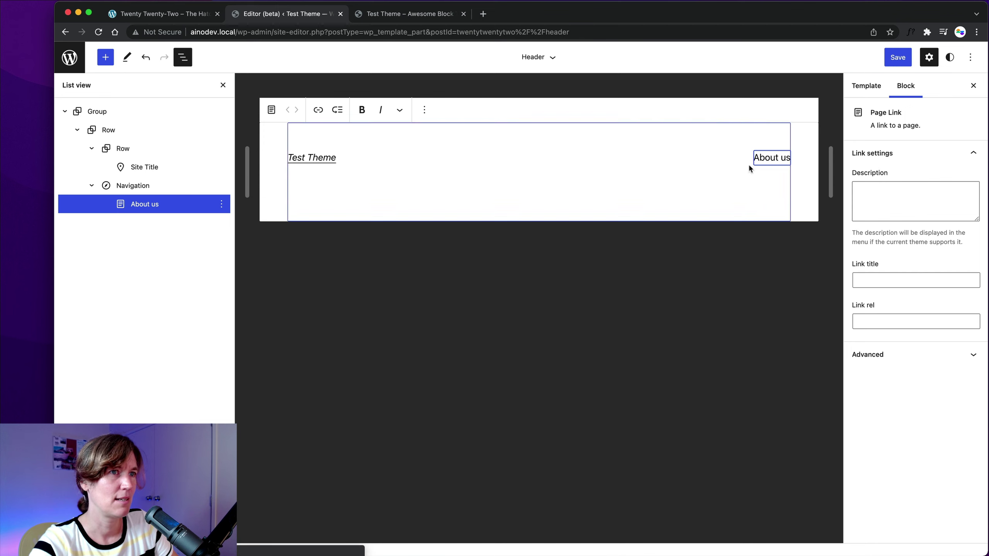
{"action": "left_click", "coordinate": [797, 154]}
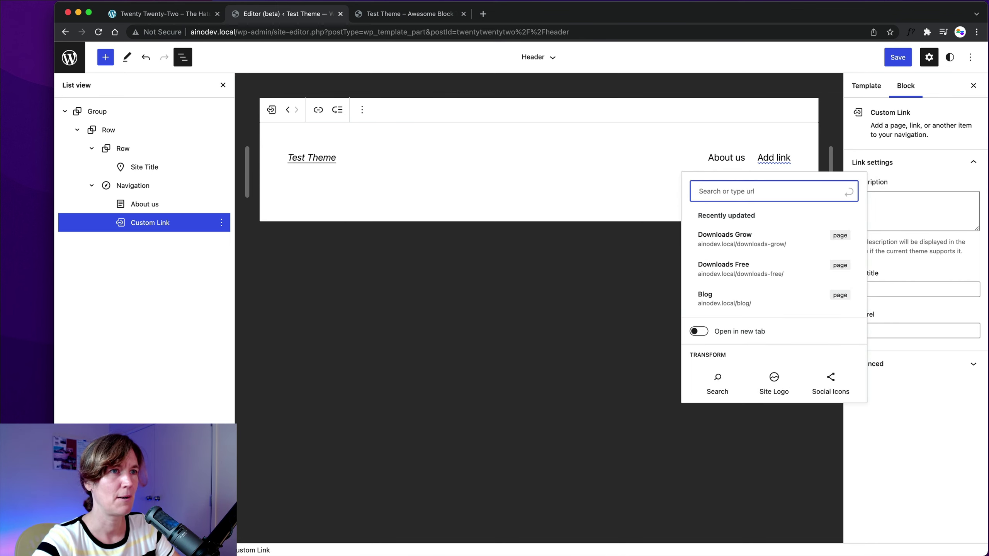
{"action": "type", "text": "Blog"}
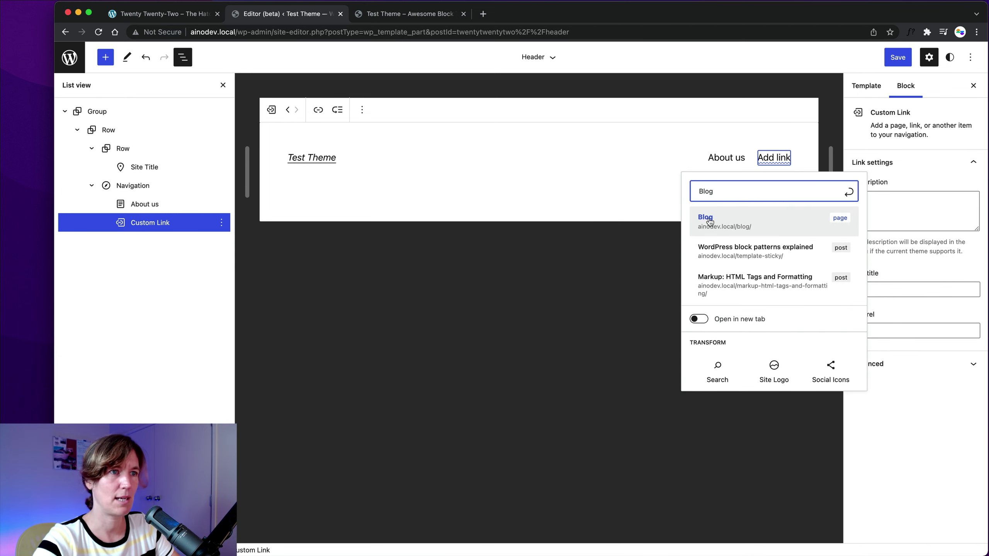
{"action": "left_click", "coordinate": [703, 219]}
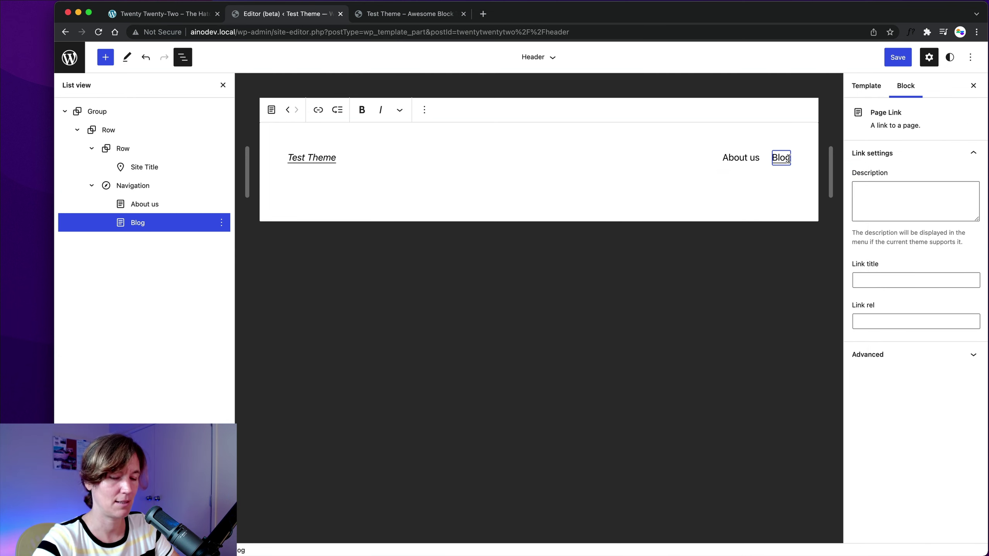
{"action": "key", "text": "Return"}
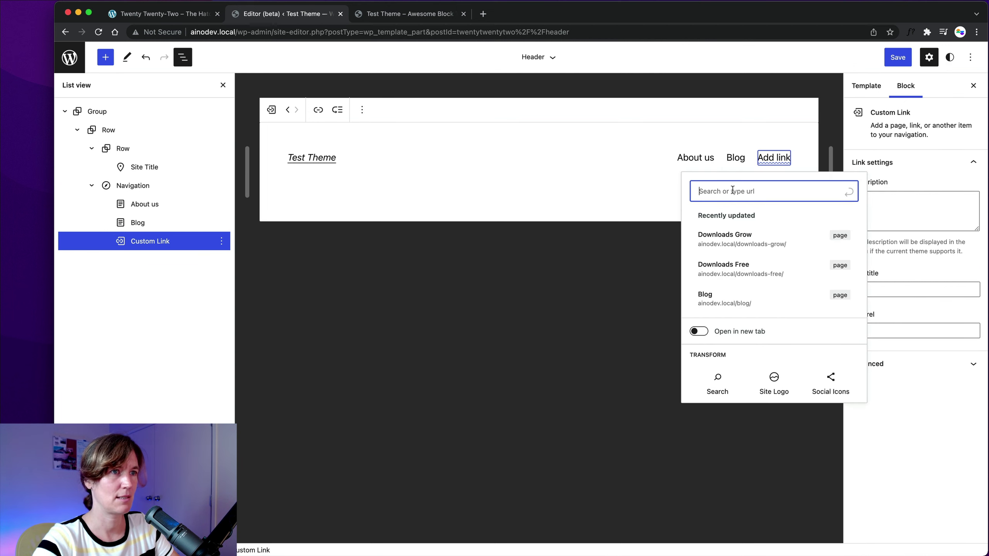
{"action": "type", "text": "Get"}
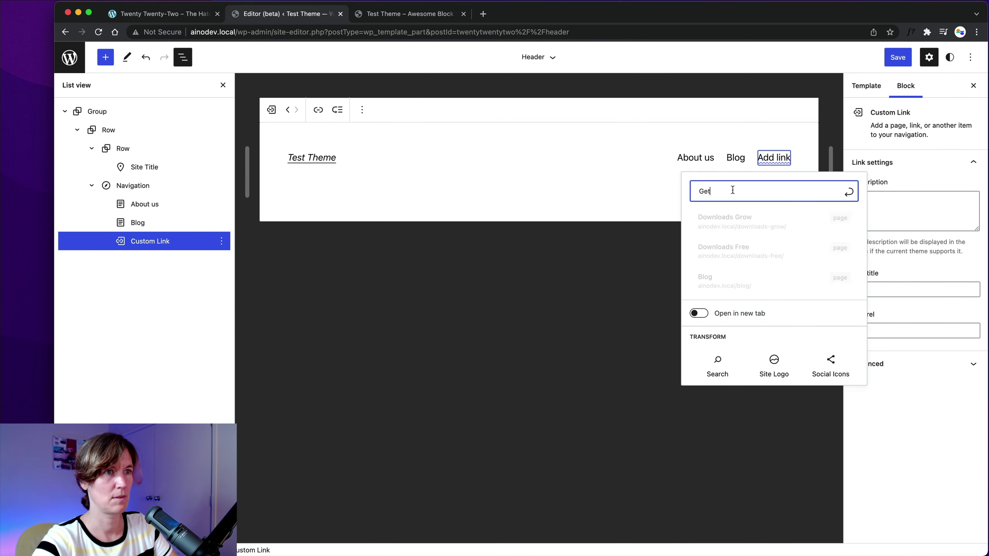
{"action": "left_click", "coordinate": [718, 201]}
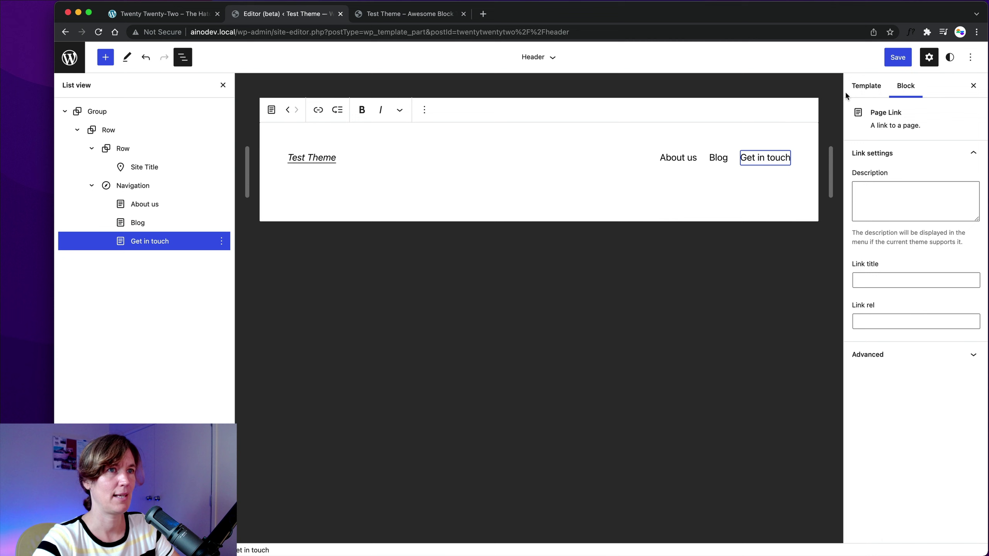
Step: Save the changes to both the Header template part and the navigation menu, and deselect the link block
{"action": "left_click", "coordinate": [893, 60]}
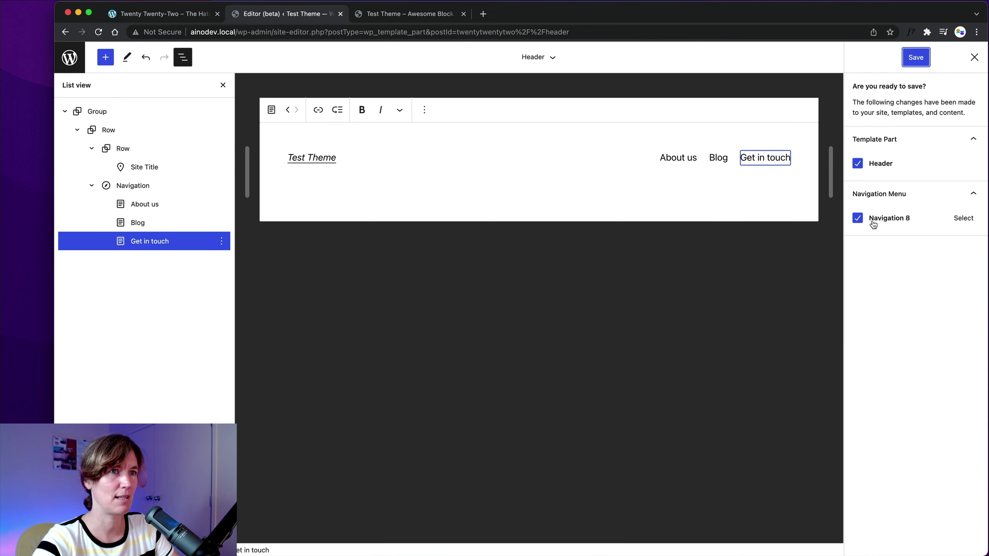
{"action": "left_click", "coordinate": [917, 58]}
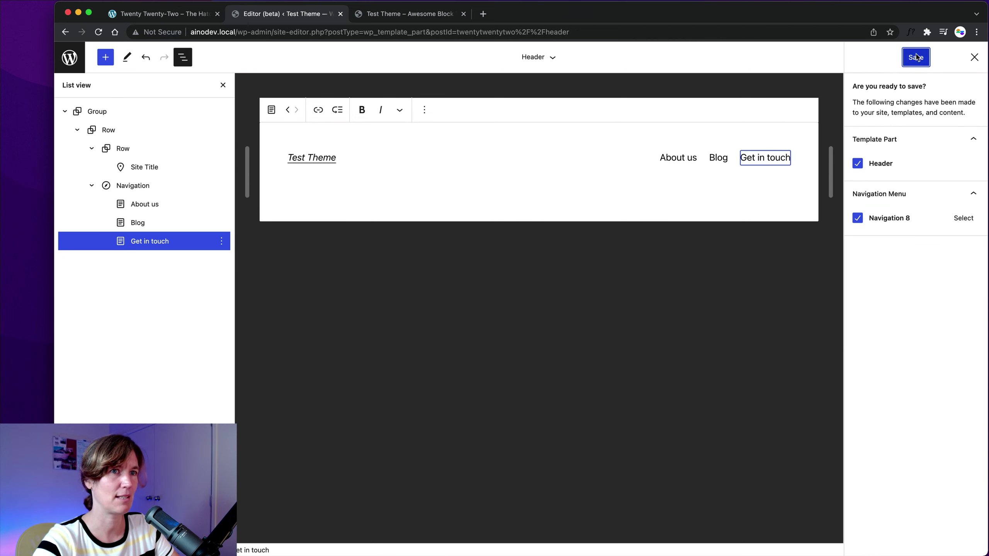
{"action": "left_click", "coordinate": [641, 296]}
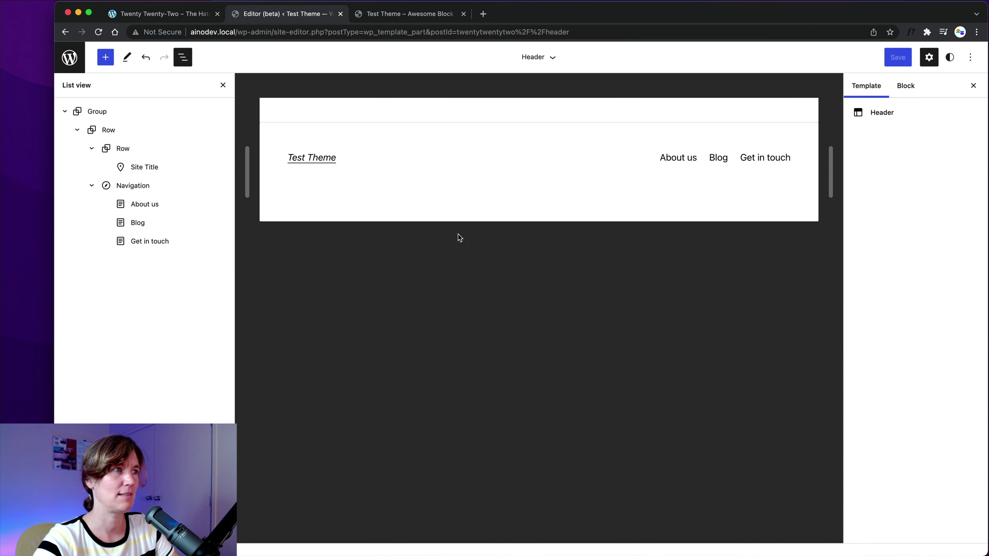
Step: Set the Site Title's font size to Large and save the Header template part
{"action": "left_click", "coordinate": [308, 155]}
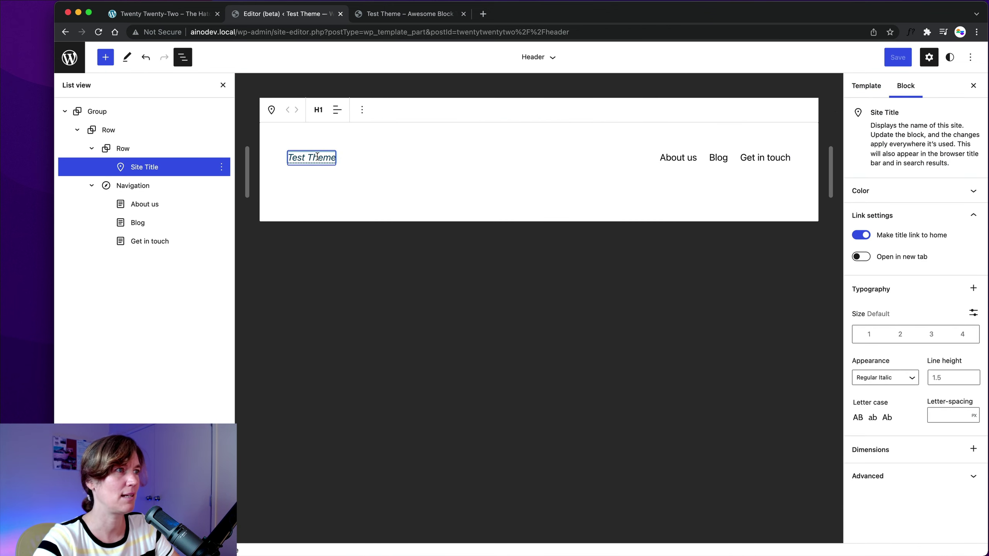
{"action": "left_click", "coordinate": [900, 334]}
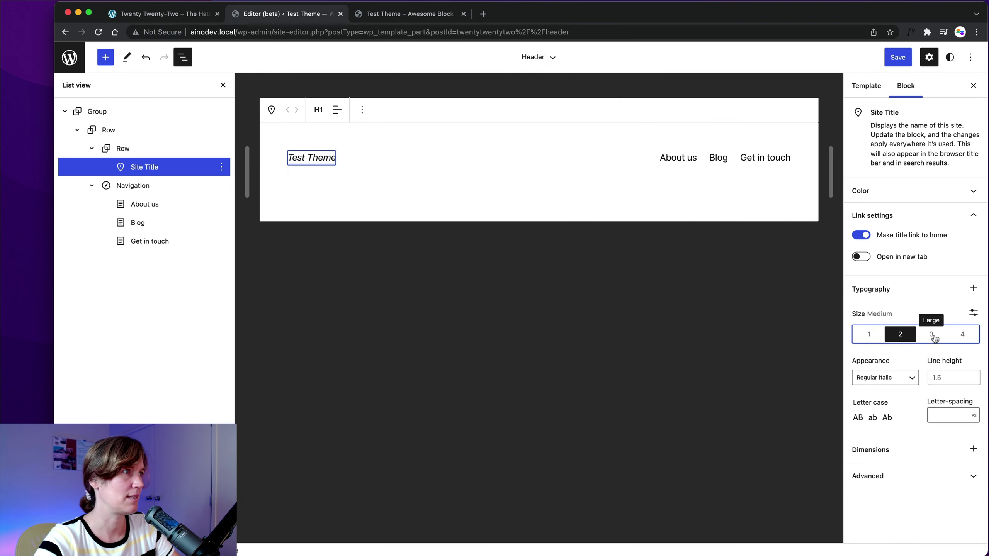
{"action": "left_click", "coordinate": [932, 335]}
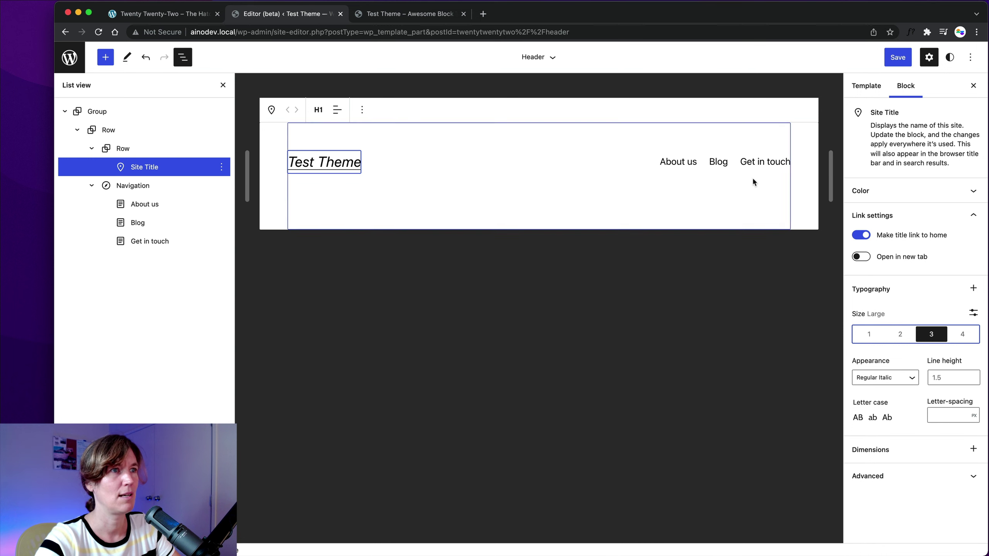
{"action": "left_click", "coordinate": [901, 62]}
{"action": "left_click", "coordinate": [901, 60]}
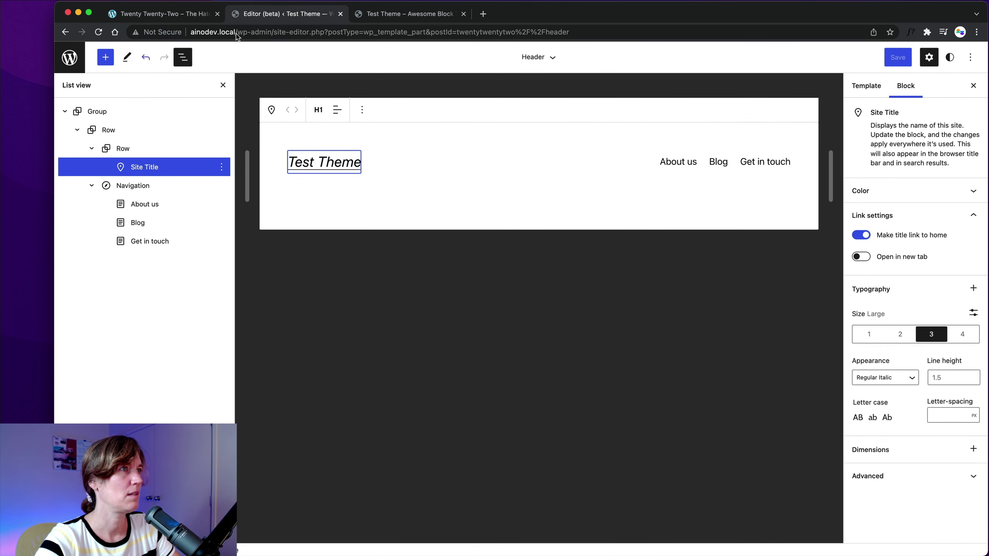
Step: Reload the live home page to check the site title and navigation links, and return to the site editor
{"action": "left_click", "coordinate": [378, 15]}
{"action": "left_click", "coordinate": [98, 32]}
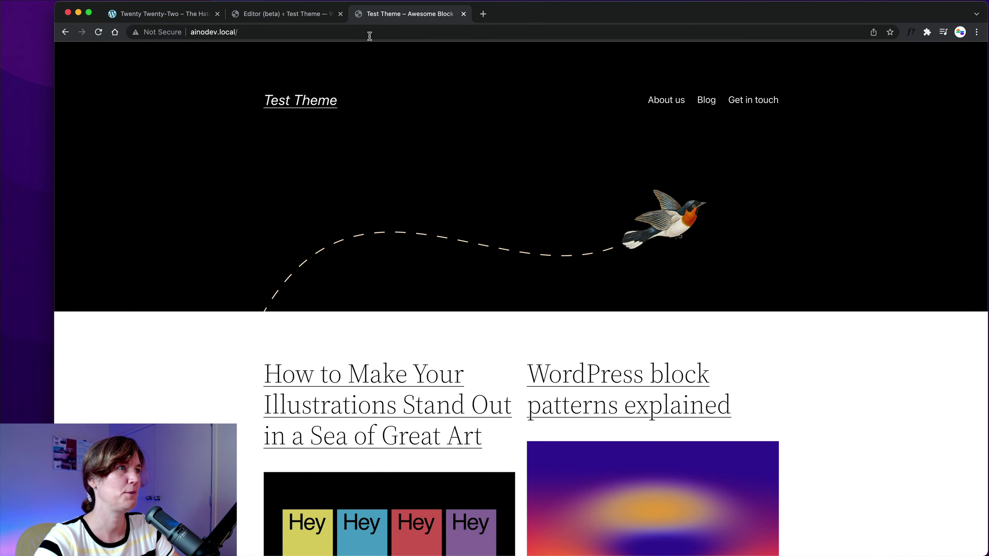
{"action": "left_click", "coordinate": [293, 14]}
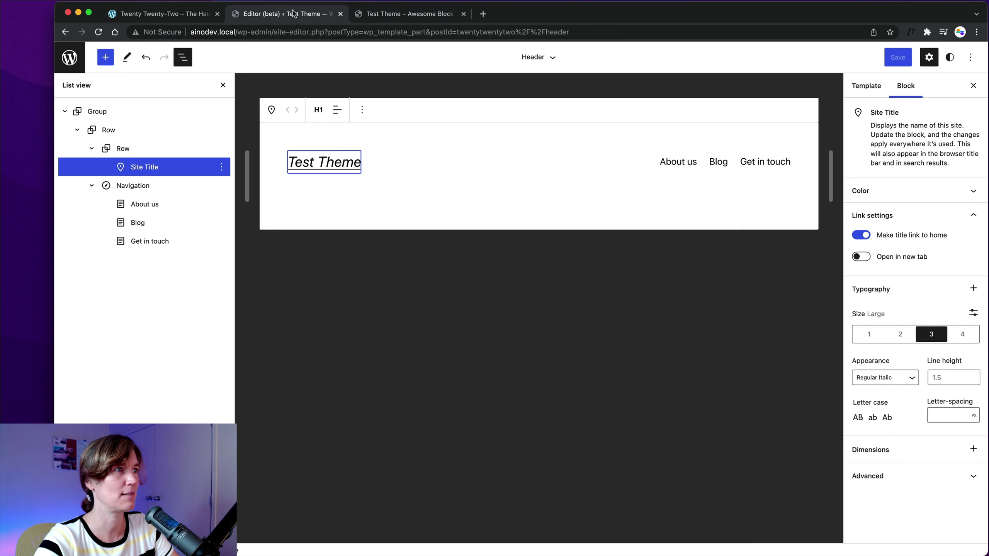
Step: Open the Template Parts list and inspect the Header's customization marker and its Clear customizations option without applying it
{"action": "left_click", "coordinate": [77, 69]}
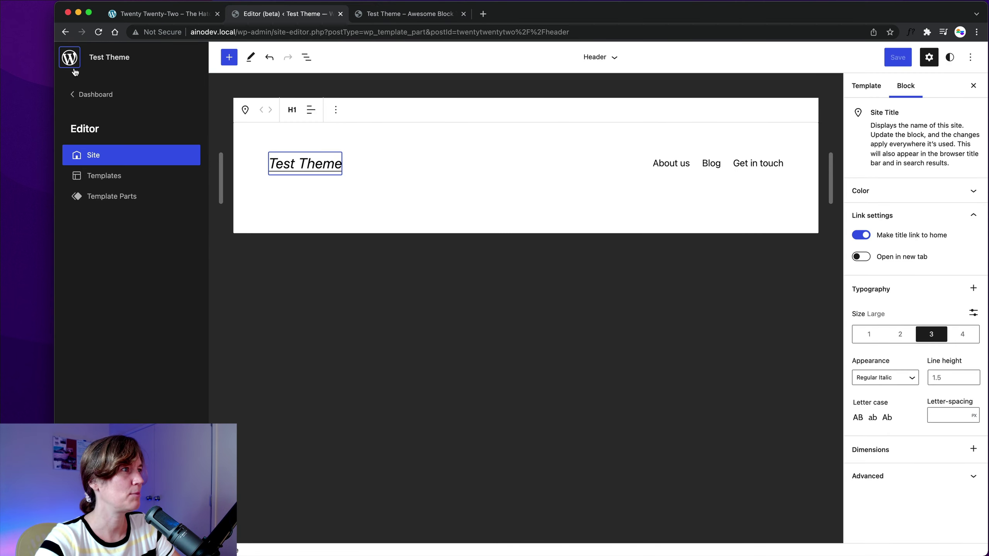
{"action": "left_click", "coordinate": [130, 197]}
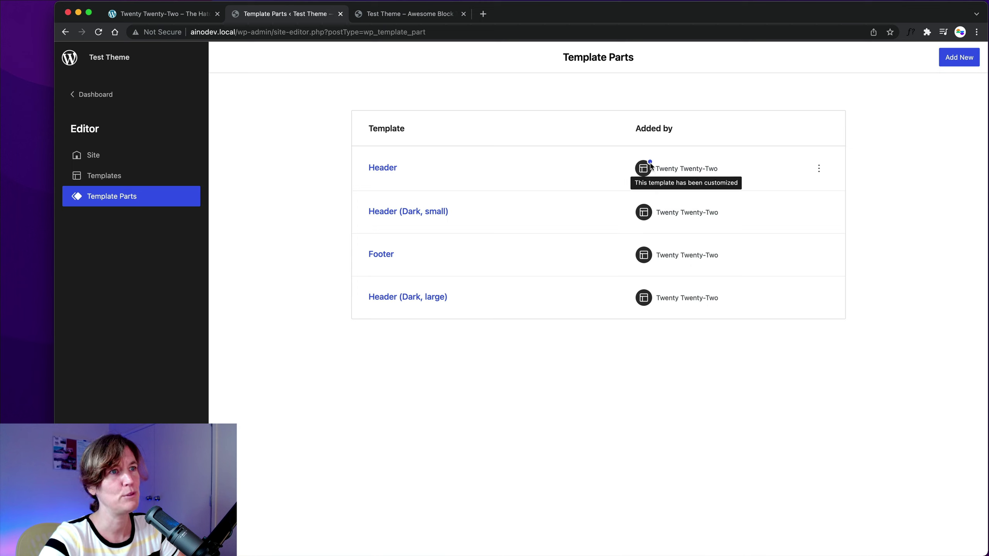
{"action": "mouse_move", "coordinate": [649, 166]}
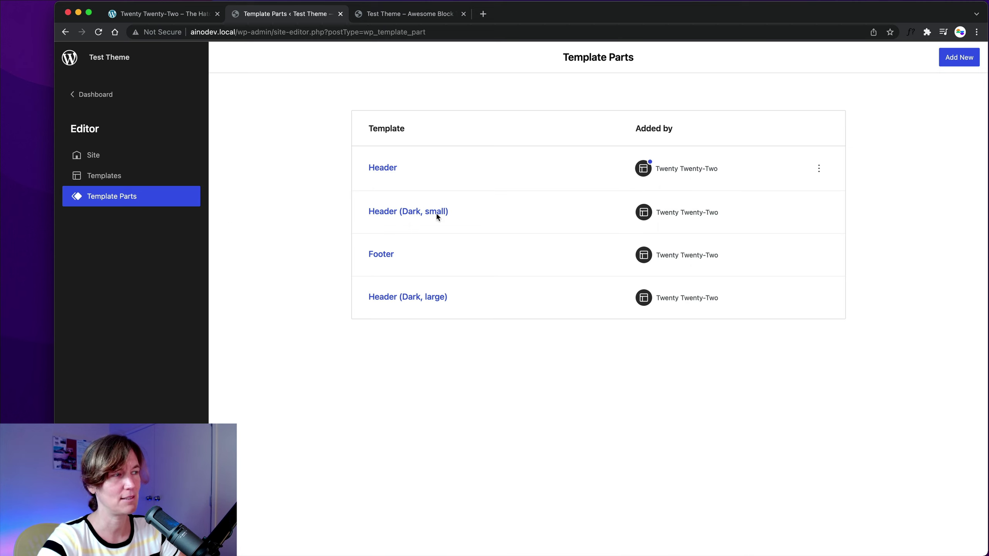
{"action": "left_click", "coordinate": [820, 170]}
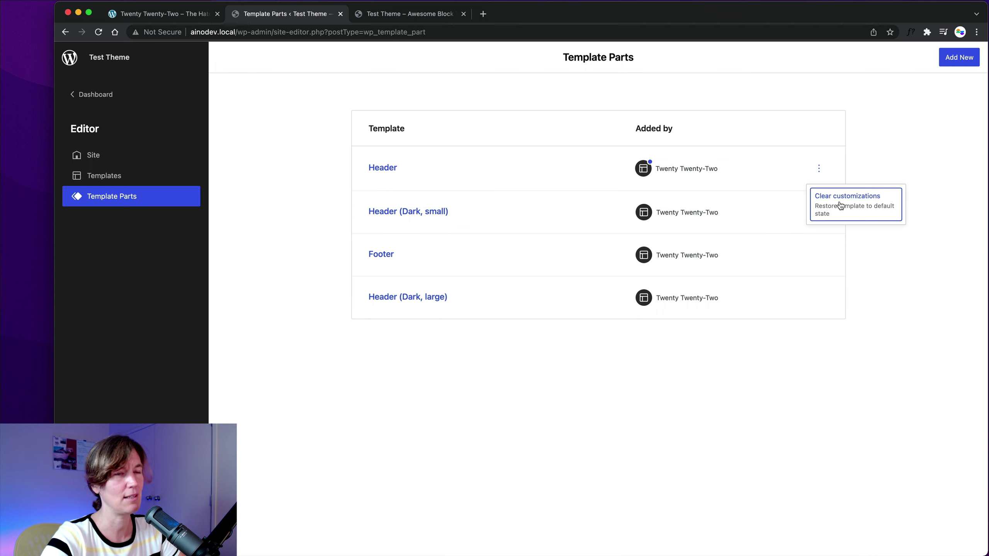
{"action": "left_click", "coordinate": [312, 149]}
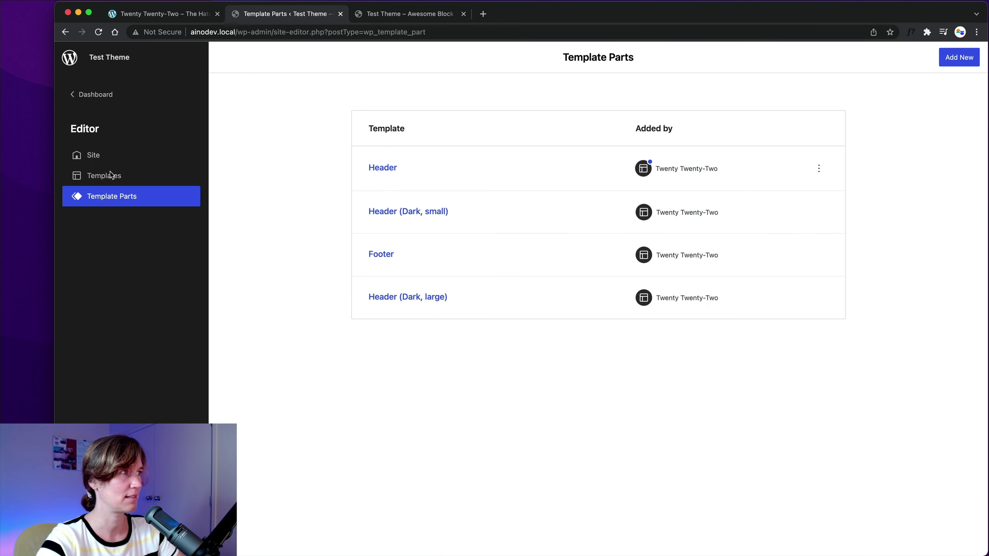
Step: Review the Templates list, open the 404 template and inspect its "This page could not be found" paragraph block
{"action": "left_click", "coordinate": [137, 175]}
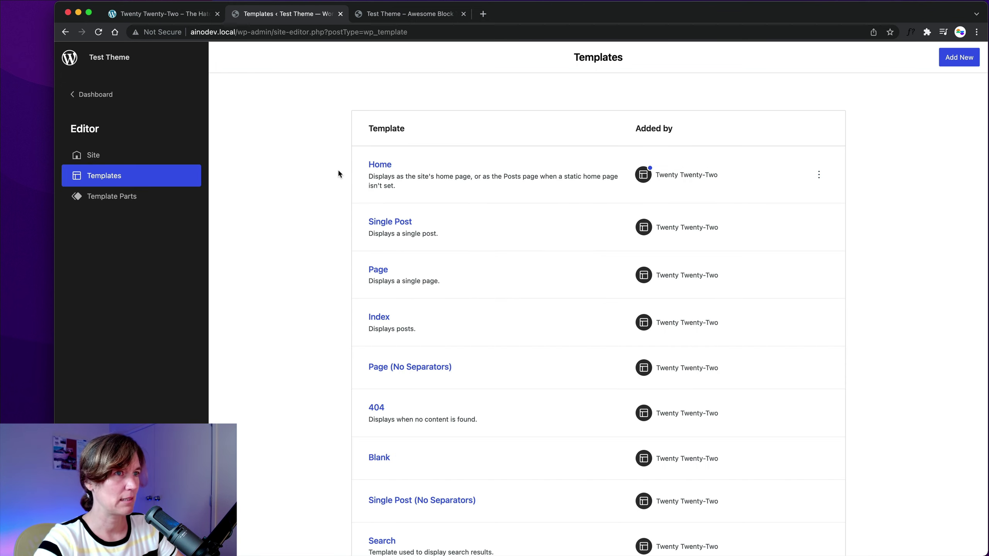
{"action": "scroll", "coordinate": [357, 212], "scroll_direction": "down", "scroll_amount": 5}
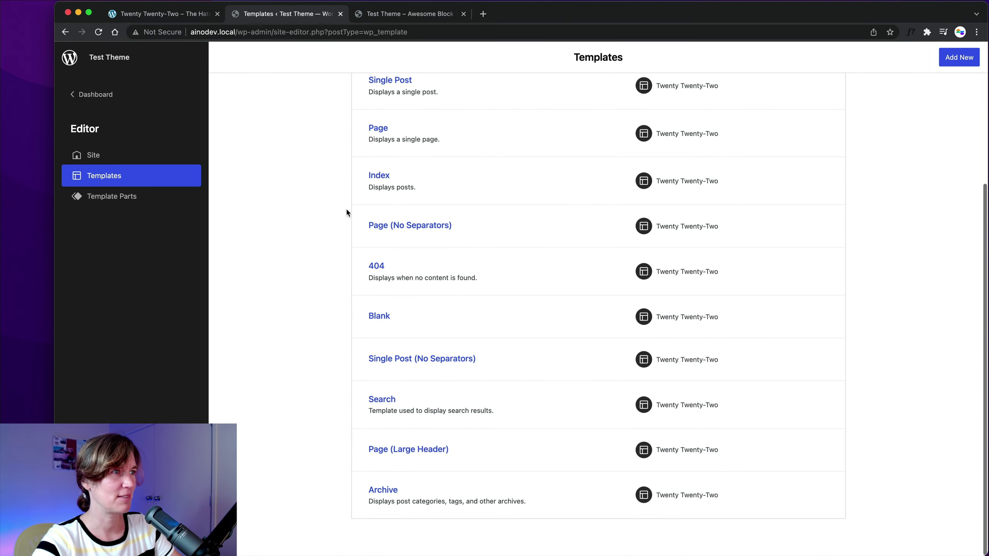
{"action": "scroll", "coordinate": [347, 212], "scroll_direction": "up", "scroll_amount": 5}
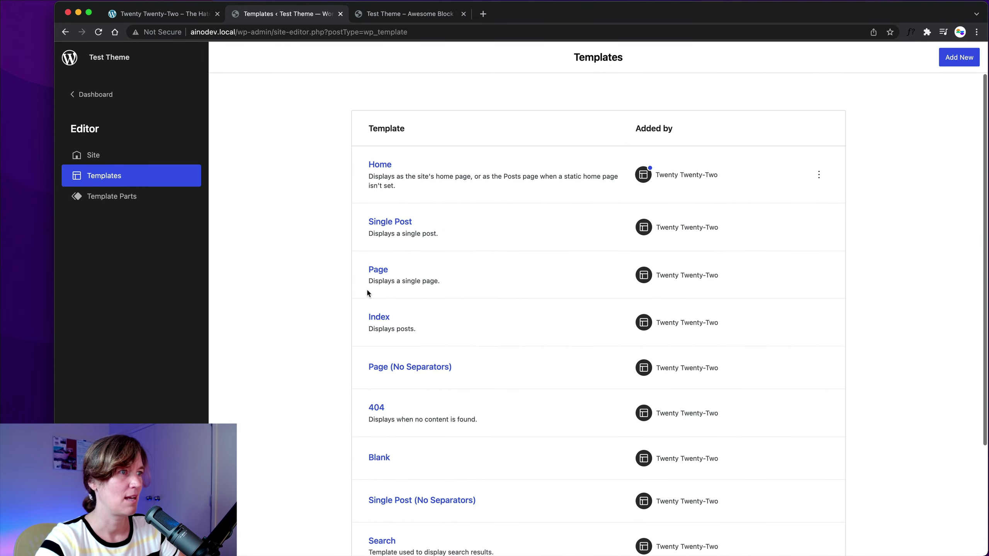
{"action": "scroll", "coordinate": [338, 239], "scroll_direction": "down", "scroll_amount": 5}
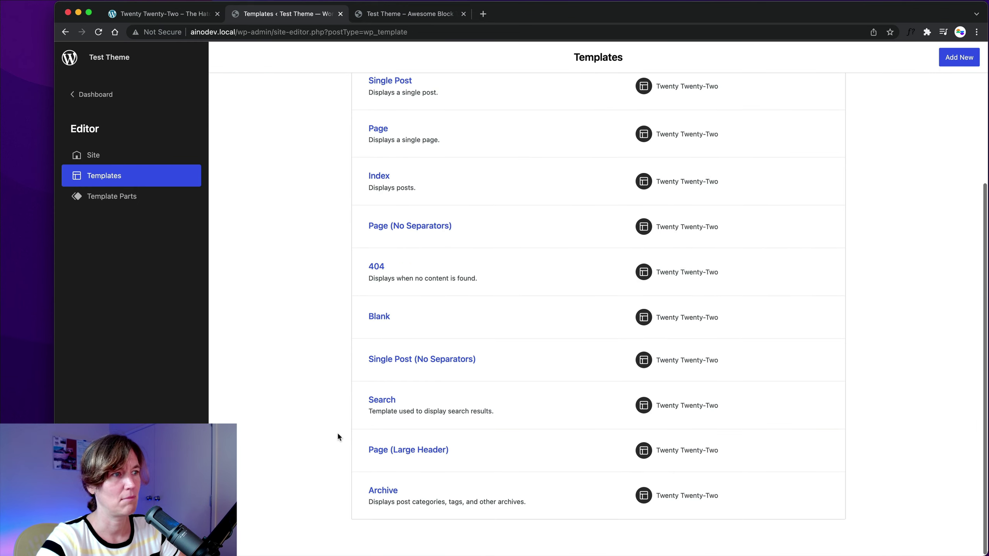
{"action": "scroll", "coordinate": [389, 335], "scroll_direction": "up", "scroll_amount": 2}
{"action": "left_click", "coordinate": [376, 329]}
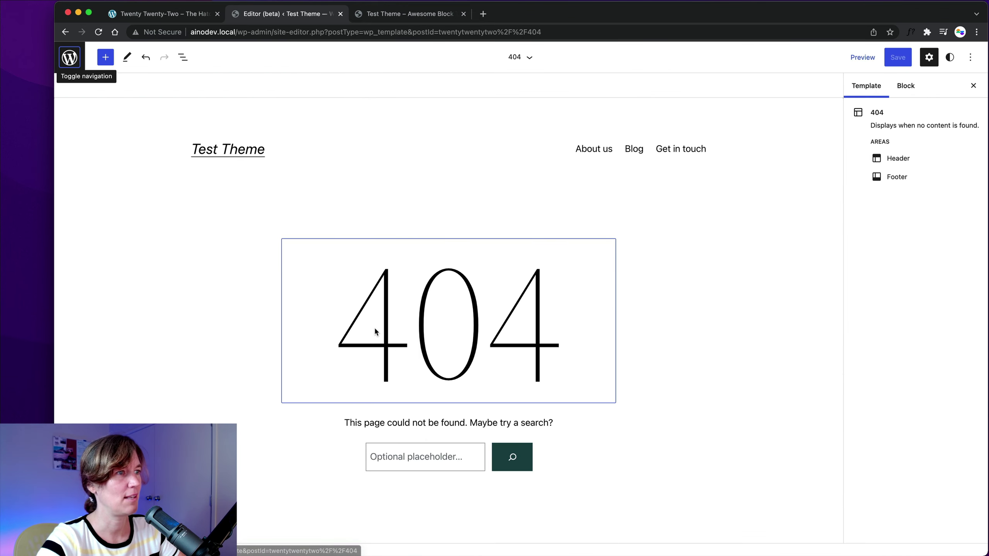
{"action": "scroll", "coordinate": [334, 325], "scroll_direction": "down", "scroll_amount": 3}
{"action": "left_click", "coordinate": [418, 332]}
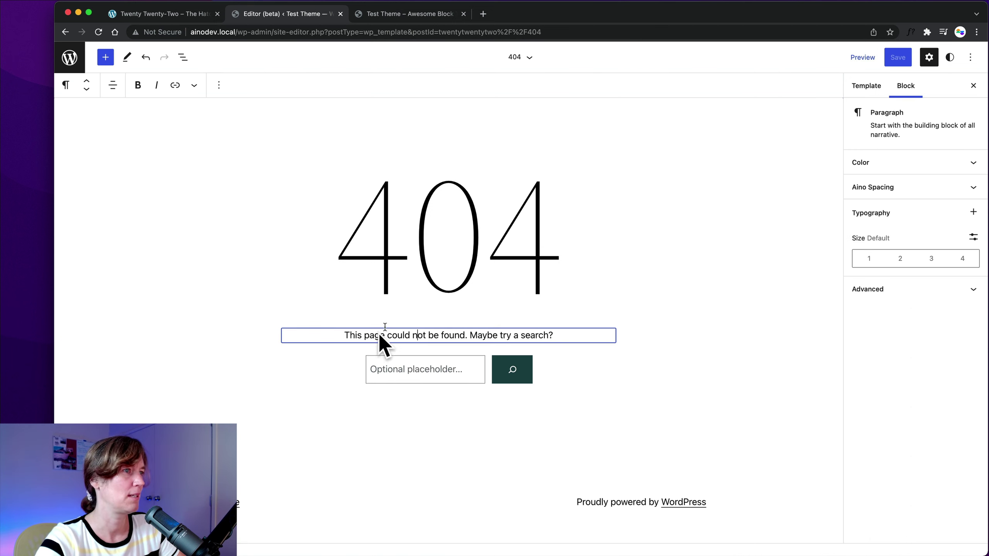
Step: Return from the 404 template to the Templates list and look through all available templates
{"action": "left_click", "coordinate": [69, 57]}
{"action": "left_click", "coordinate": [104, 176]}
{"action": "scroll", "coordinate": [348, 252], "scroll_direction": "down", "scroll_amount": 3}
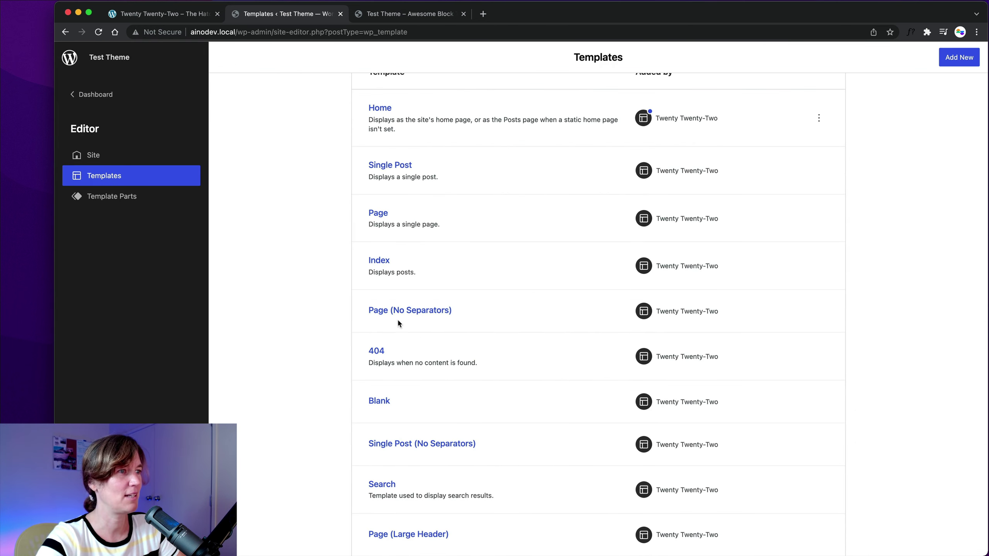
{"action": "scroll", "coordinate": [303, 306], "scroll_direction": "up", "scroll_amount": 3}
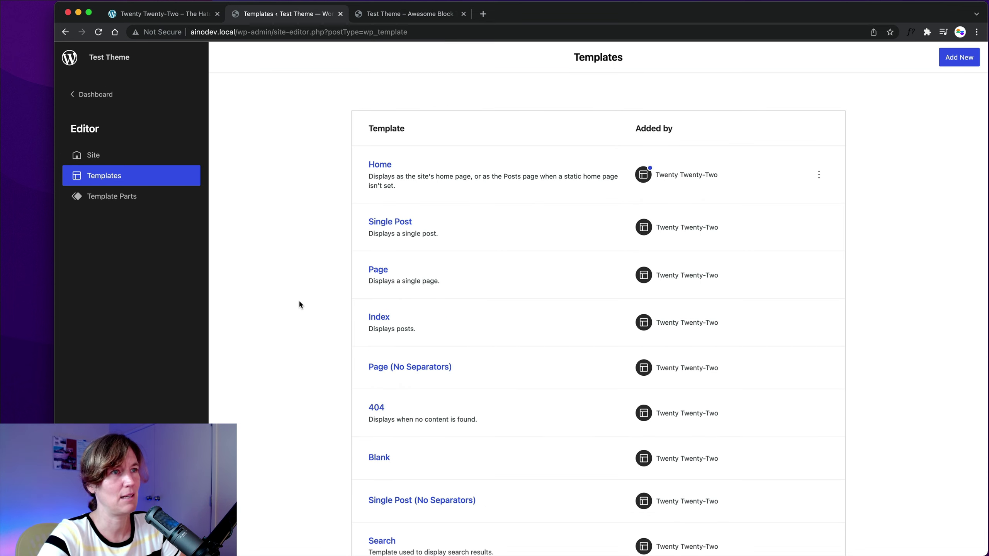
{"action": "scroll", "coordinate": [318, 301], "scroll_direction": "down", "scroll_amount": 7}
{"action": "scroll", "coordinate": [318, 301], "scroll_direction": "up", "scroll_amount": 7}
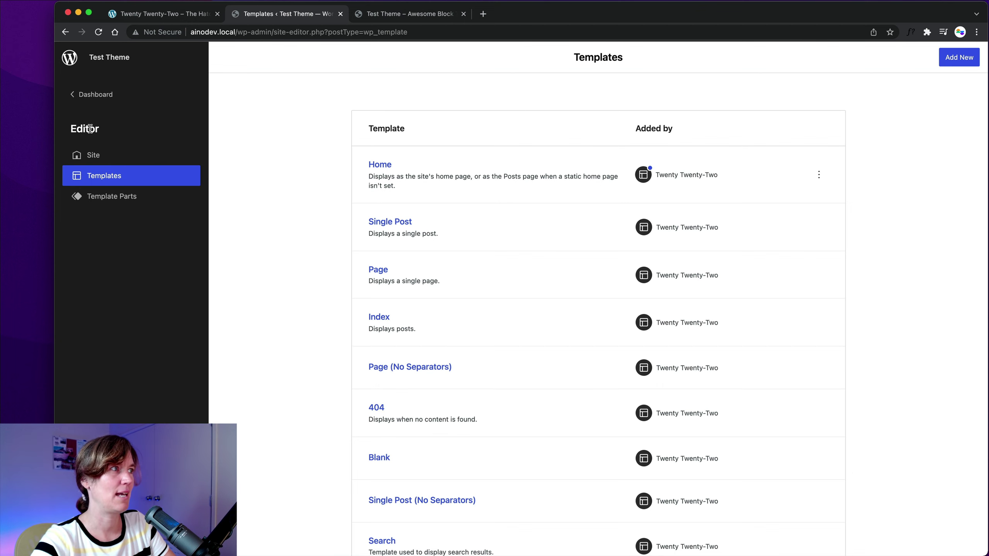
Step: Exit to the WordPress dashboard, then reopen the site editor and display its navigation sidebar
{"action": "left_click", "coordinate": [94, 99]}
{"action": "mouse_move", "coordinate": [93, 209]}
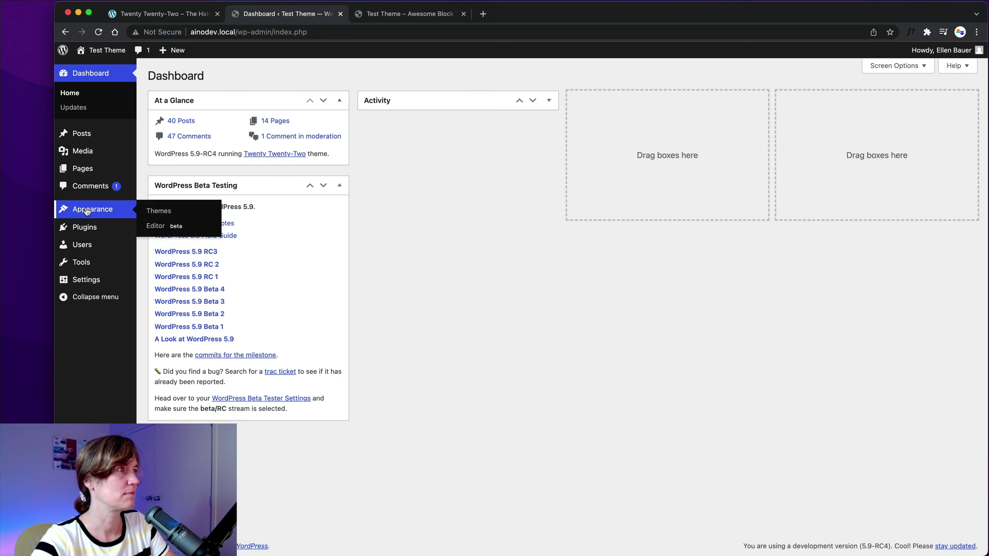
{"action": "left_click", "coordinate": [173, 226]}
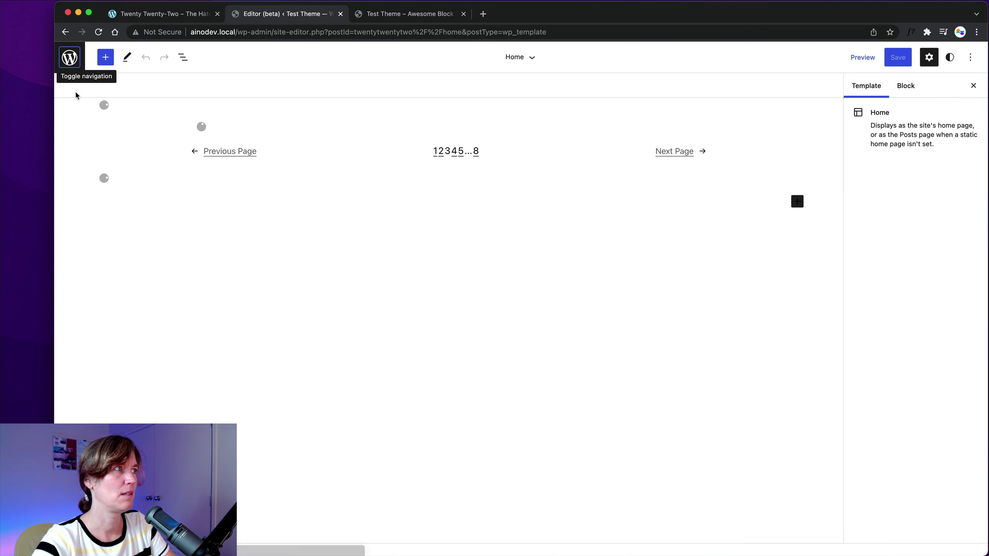
{"action": "left_click", "coordinate": [78, 56]}
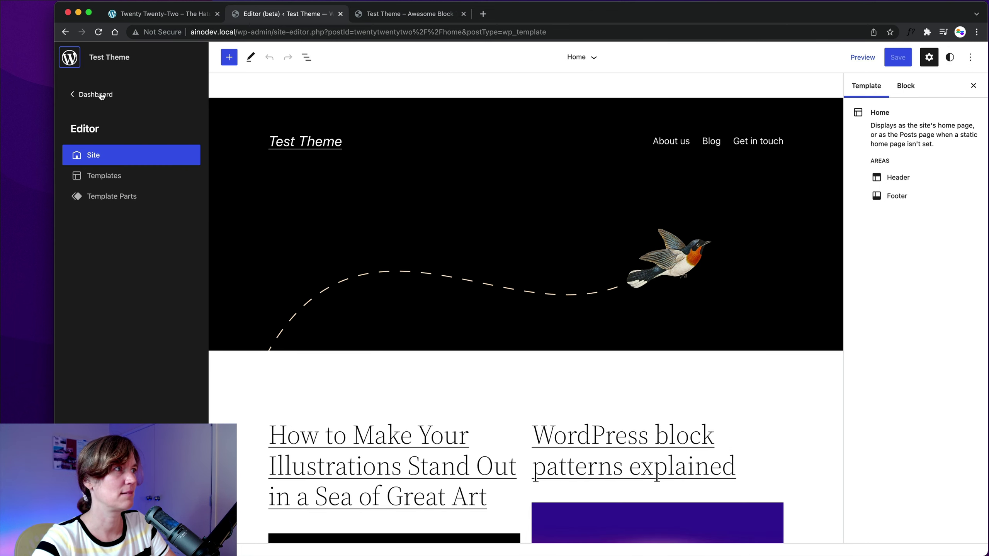
{"action": "left_click", "coordinate": [69, 63]}
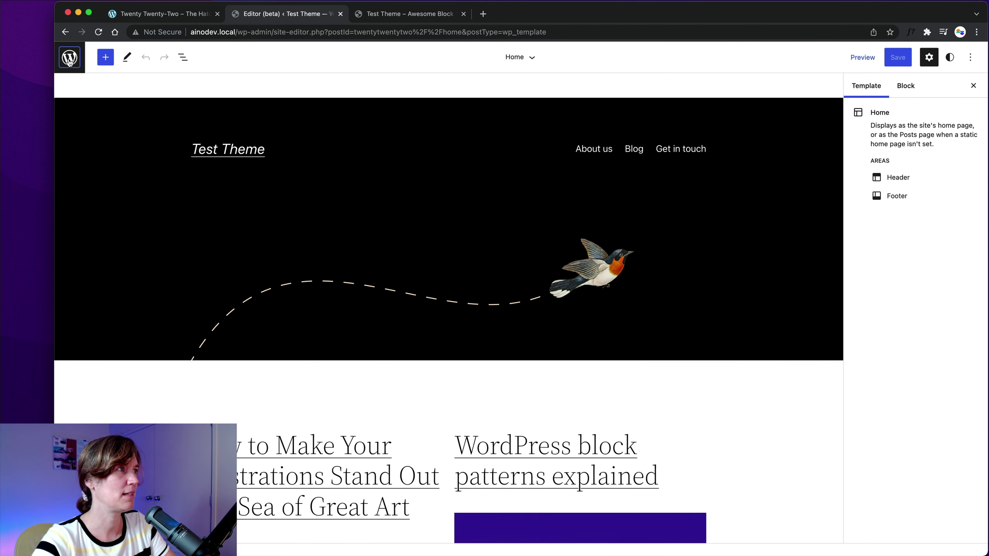
{"action": "left_click", "coordinate": [69, 62]}
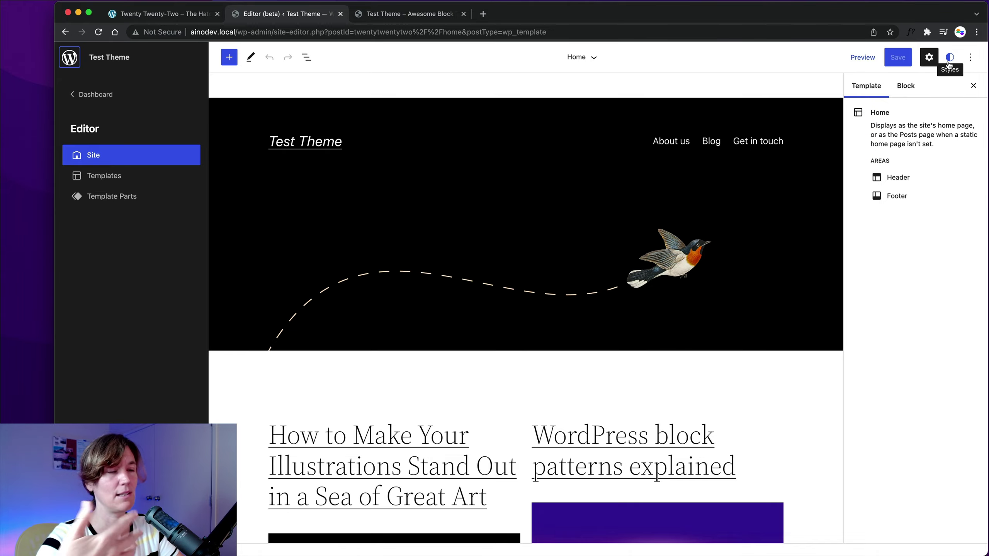
Step: Open the Home template from the Templates list and select the Post Title block of "WordPress block patterns explained"
{"action": "scroll", "coordinate": [533, 331], "scroll_direction": "down", "scroll_amount": 20}
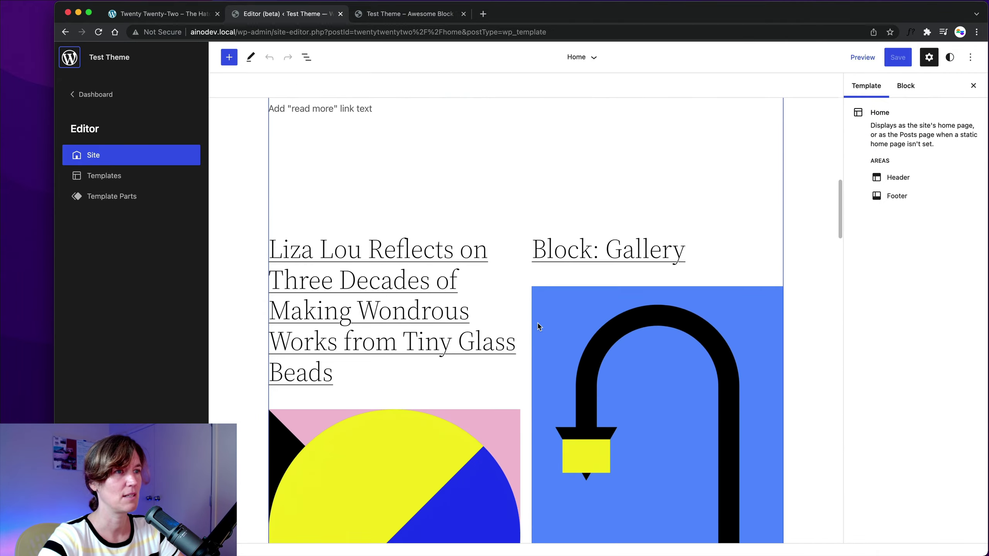
{"action": "scroll", "coordinate": [536, 324], "scroll_direction": "down", "scroll_amount": 10}
{"action": "scroll", "coordinate": [534, 323], "scroll_direction": "up", "scroll_amount": 15}
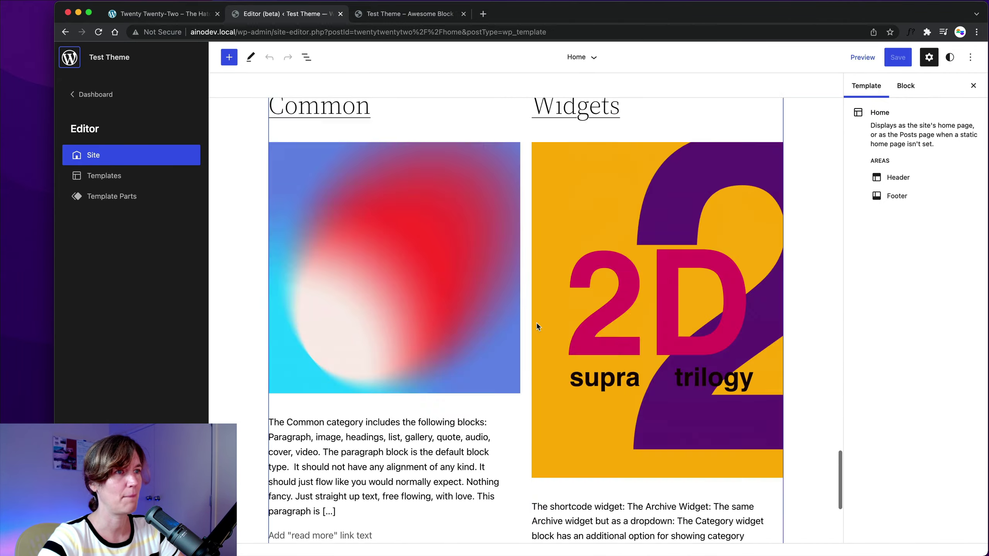
{"action": "scroll", "coordinate": [531, 323], "scroll_direction": "up", "scroll_amount": 5}
{"action": "left_click", "coordinate": [103, 175]}
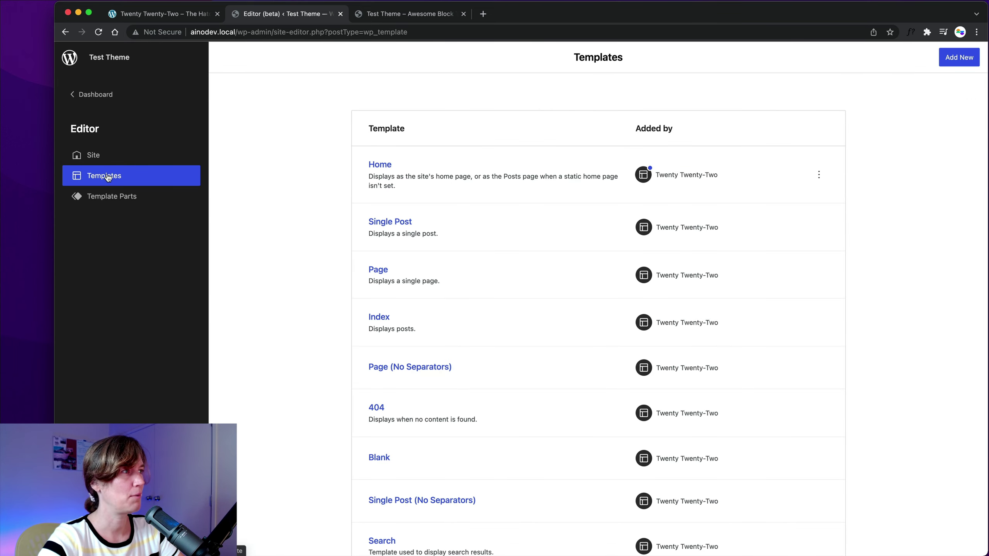
{"action": "left_click", "coordinate": [382, 164]}
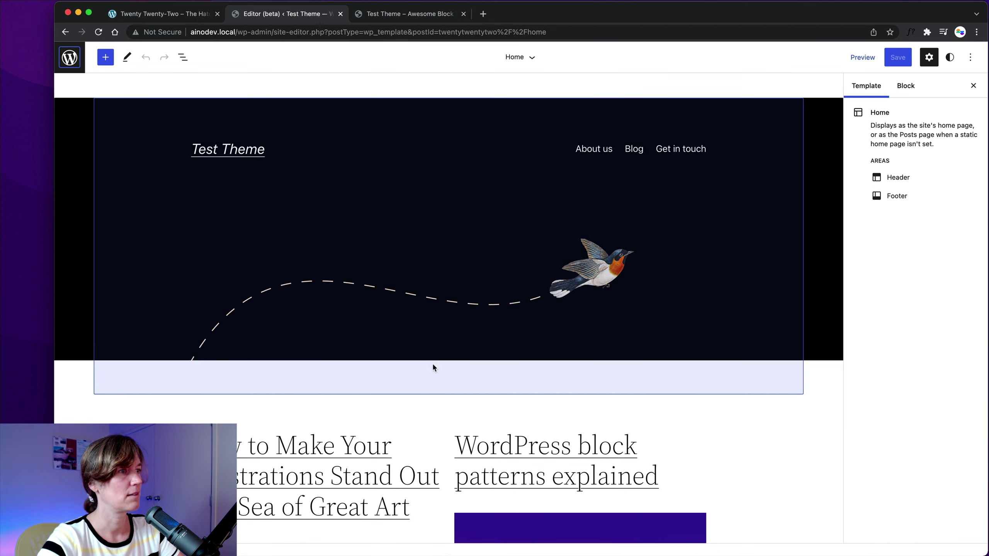
{"action": "scroll", "coordinate": [429, 362], "scroll_direction": "down", "scroll_amount": 5}
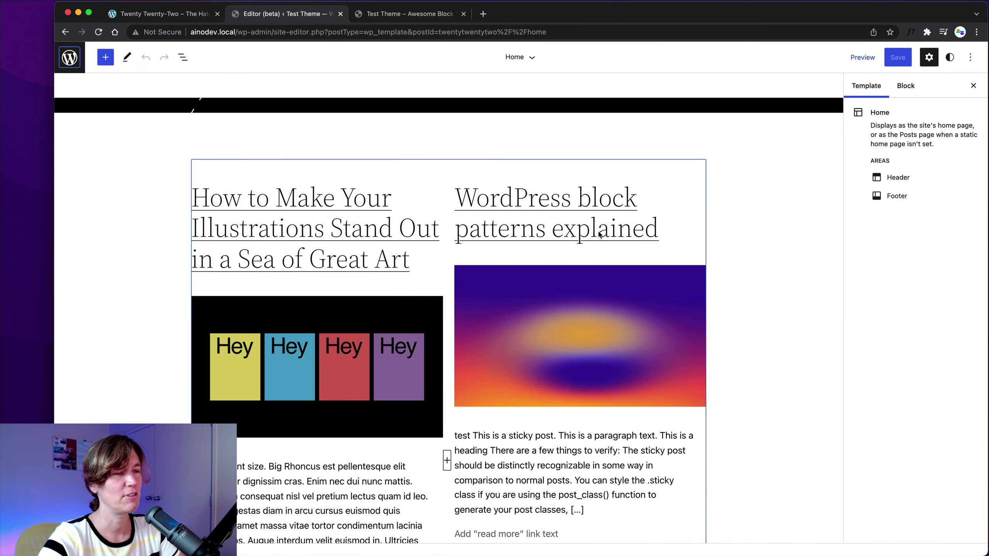
{"action": "left_click", "coordinate": [608, 203]}
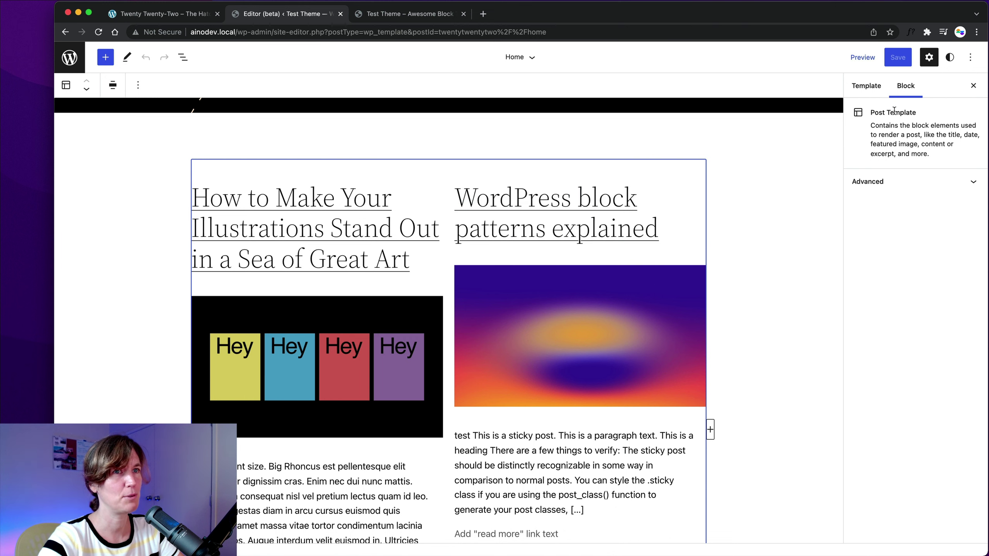
{"action": "left_click", "coordinate": [598, 207]}
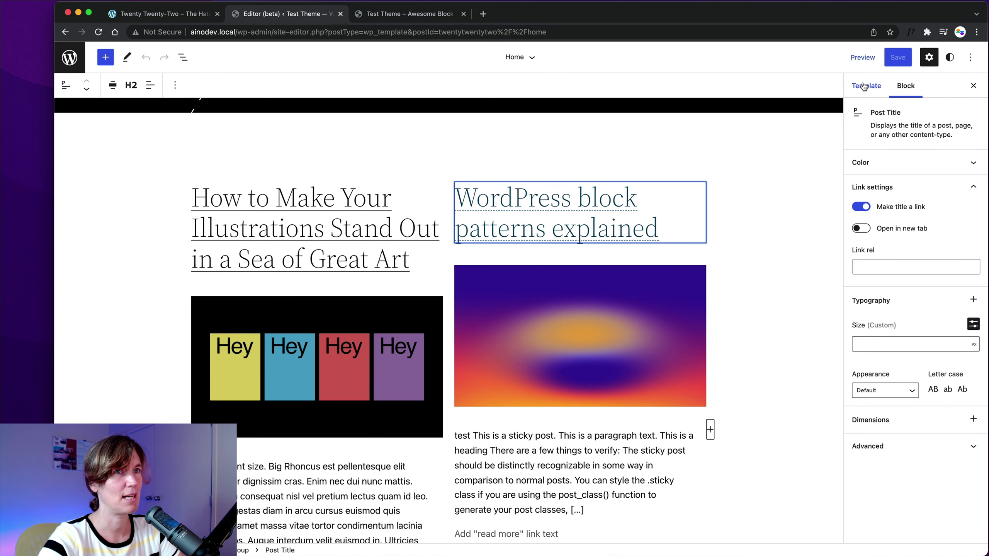
Step: Set the Post Title block's font family to System Font in the site-wide block styles
{"action": "left_click", "coordinate": [949, 57]}
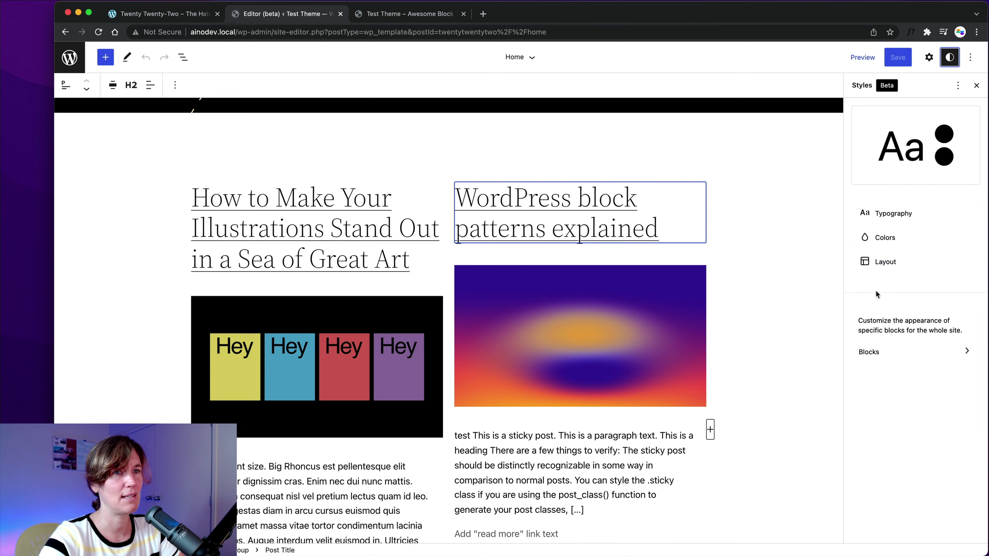
{"action": "left_click", "coordinate": [882, 352]}
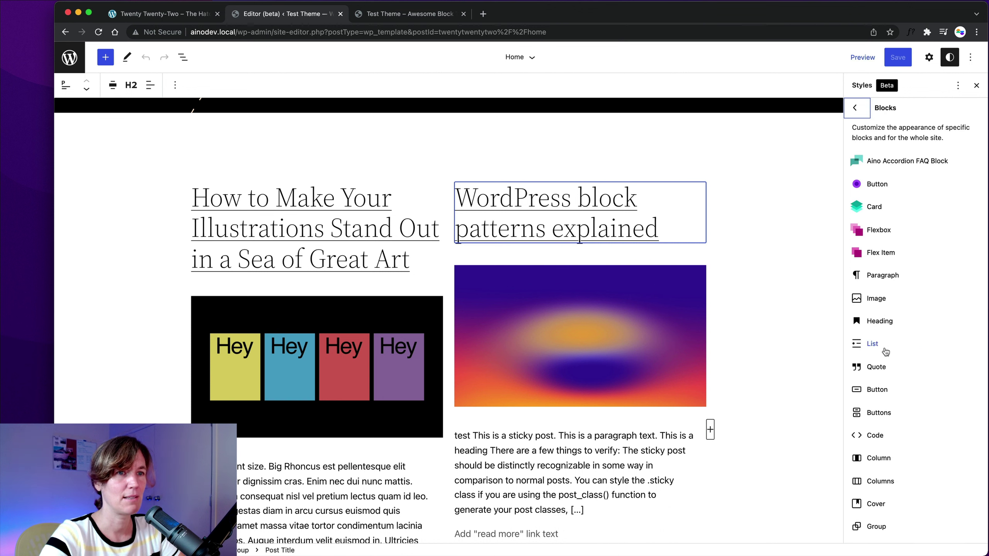
{"action": "scroll", "coordinate": [952, 397], "scroll_direction": "down", "scroll_amount": 5}
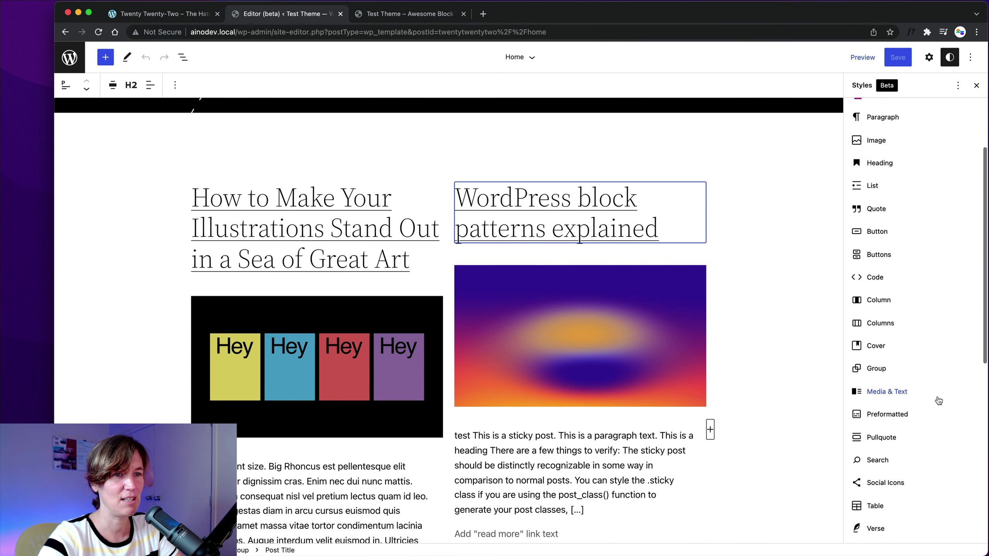
{"action": "scroll", "coordinate": [882, 327], "scroll_direction": "down", "scroll_amount": 8}
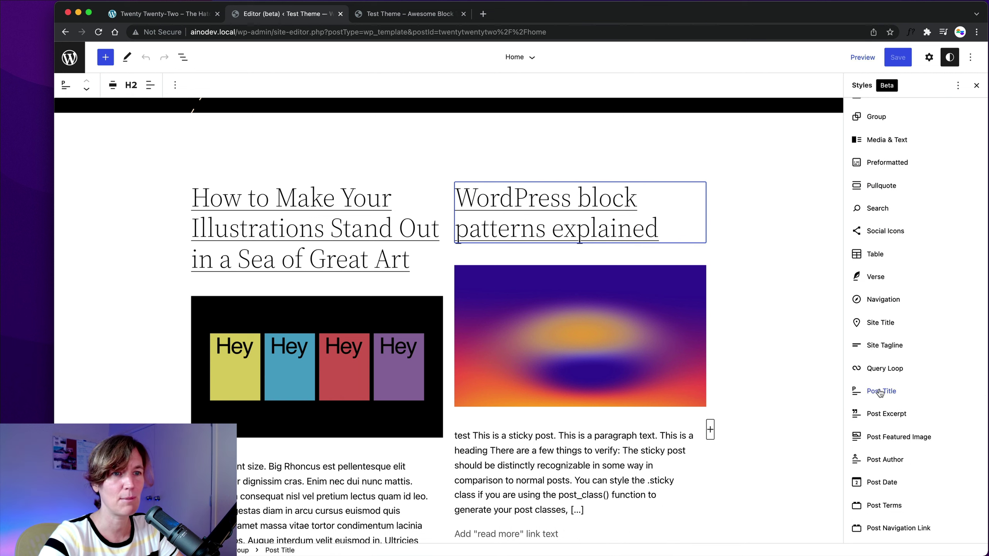
{"action": "left_click", "coordinate": [884, 393]}
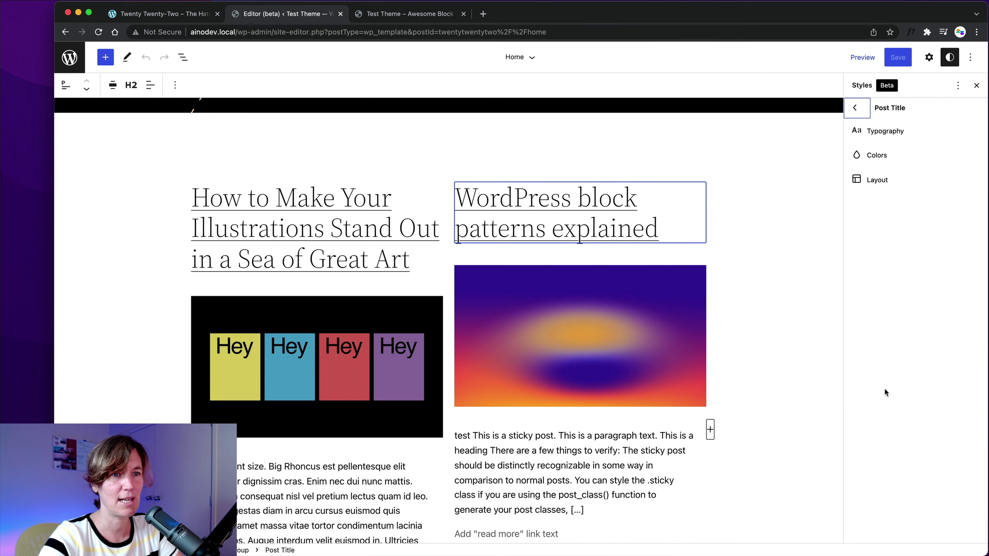
{"action": "left_click", "coordinate": [878, 133]}
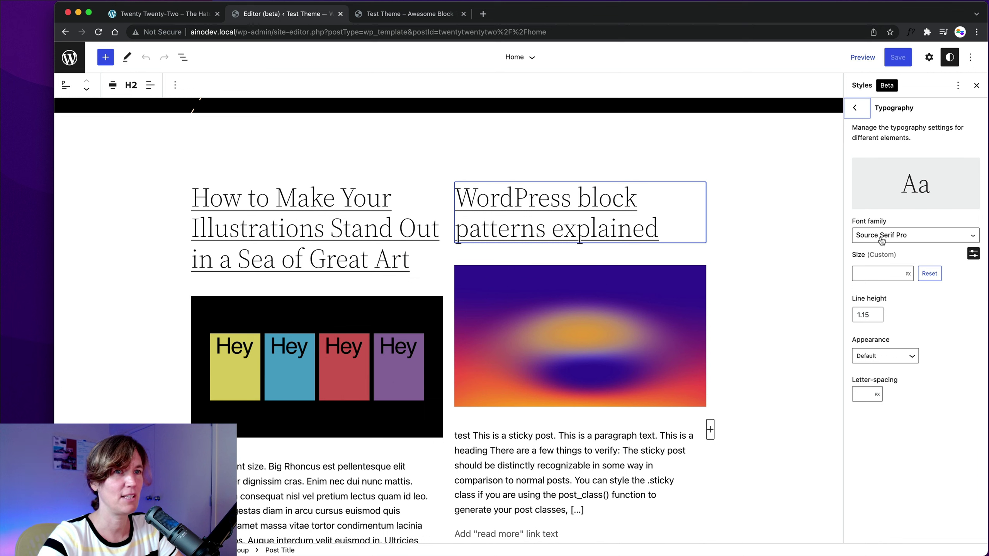
{"action": "left_click", "coordinate": [881, 240]}
{"action": "key", "text": "Escape"}
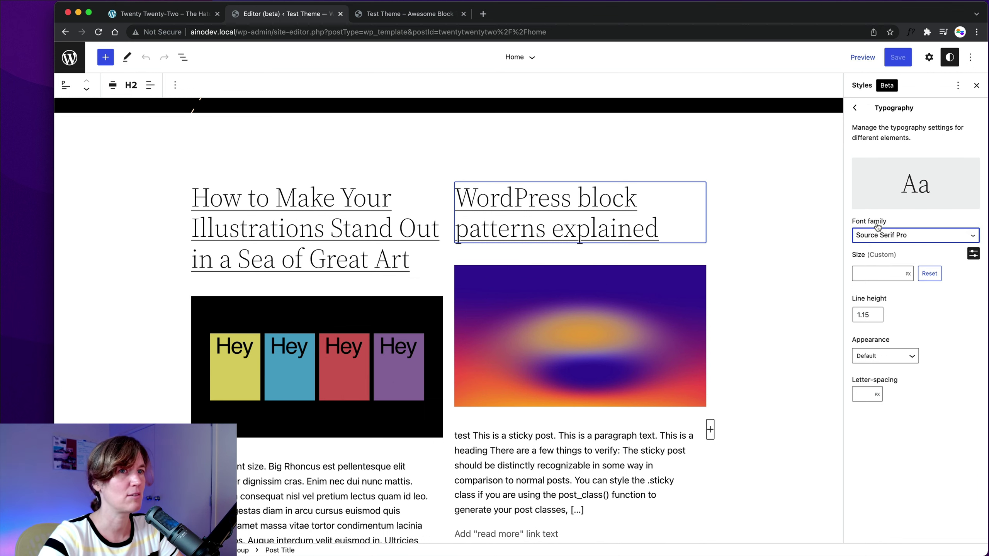
{"action": "left_click", "coordinate": [878, 227]}
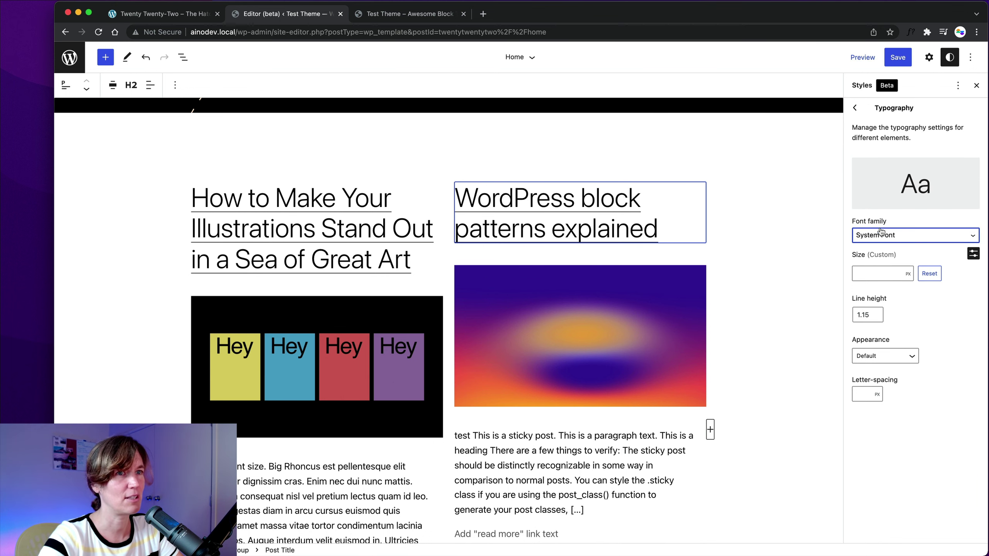
Step: Set the Post Title block's line height to 1.1 and appearance to Semi Bold, and save the styles
{"action": "left_click", "coordinate": [874, 319]}
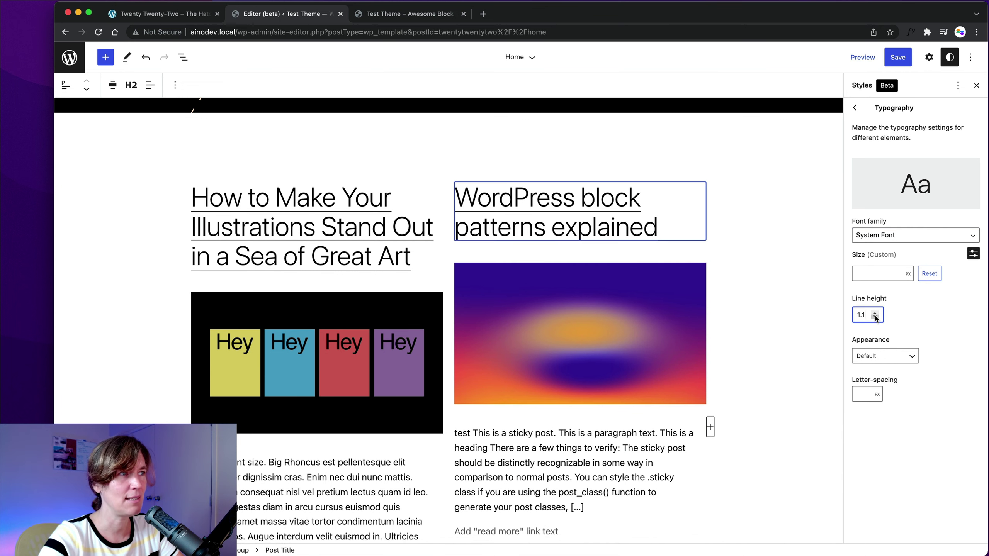
{"action": "left_click", "coordinate": [863, 358]}
{"action": "left_click", "coordinate": [864, 376]}
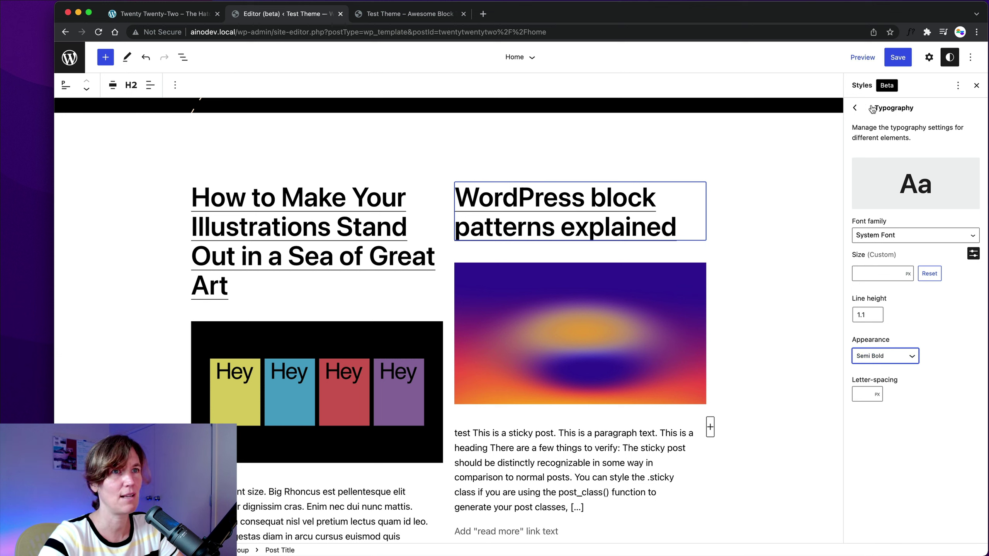
{"action": "left_click", "coordinate": [897, 57]}
{"action": "left_click", "coordinate": [908, 58]}
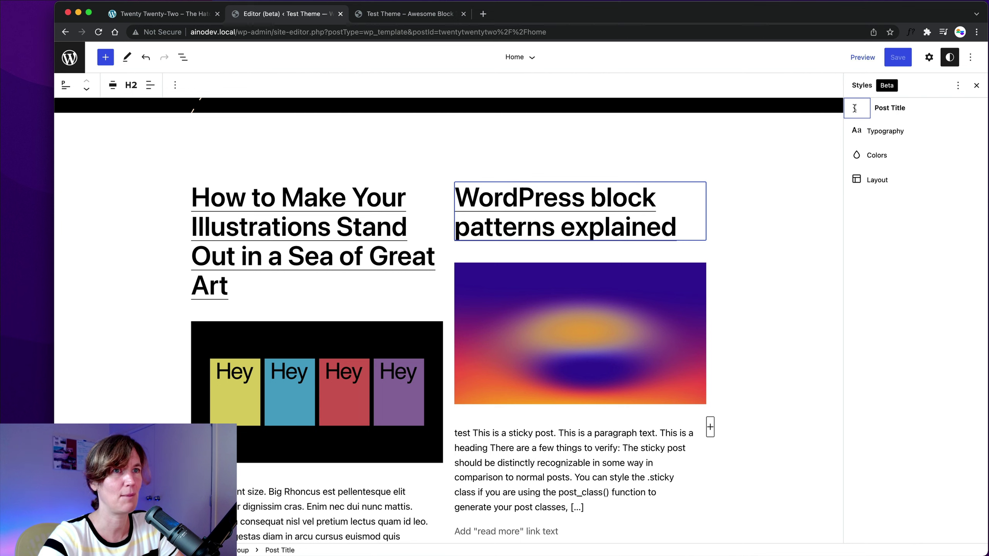
Step: Set the site-wide text font family to Source Serif Pro in the global typography styles
{"action": "left_click", "coordinate": [857, 106]}
{"action": "left_click", "coordinate": [858, 111]}
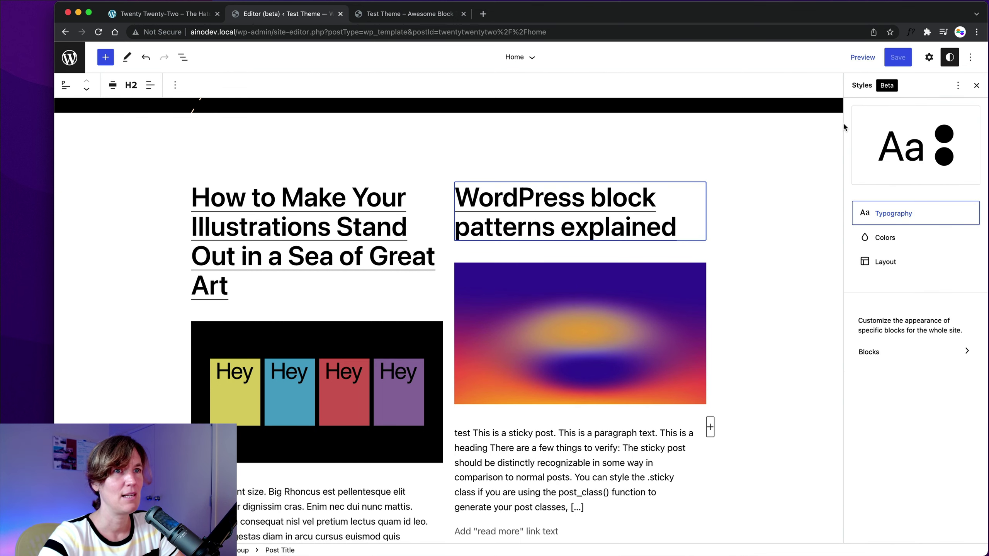
{"action": "left_click", "coordinate": [905, 290]}
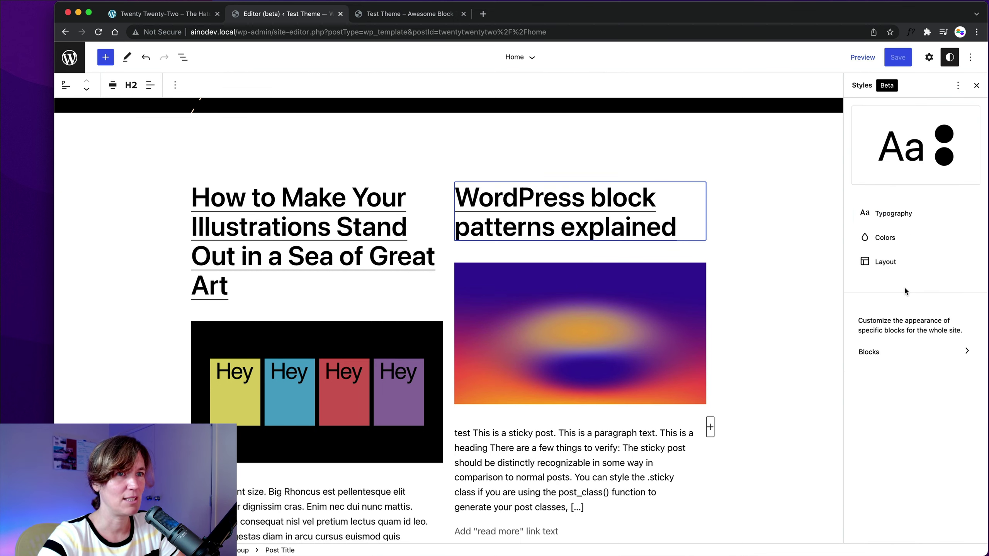
{"action": "left_click", "coordinate": [877, 213]}
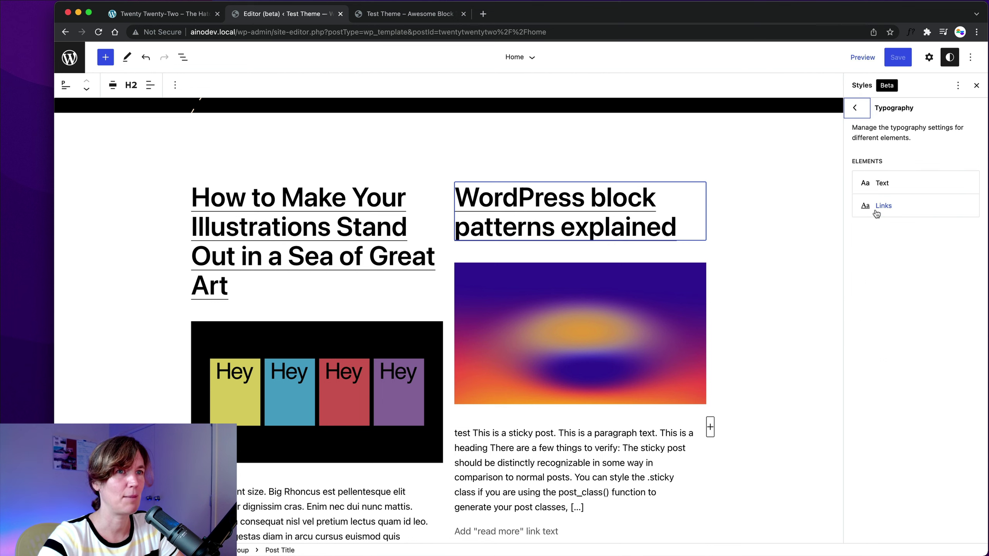
{"action": "left_click", "coordinate": [884, 183]}
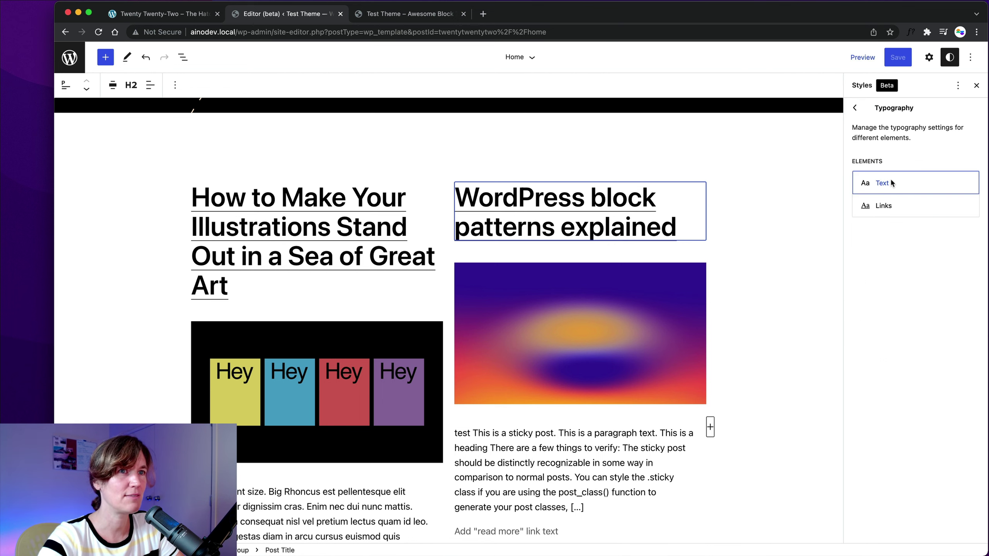
{"action": "scroll", "coordinate": [784, 409], "scroll_direction": "down", "scroll_amount": 2}
{"action": "scroll", "coordinate": [784, 409], "scroll_direction": "down", "scroll_amount": 2}
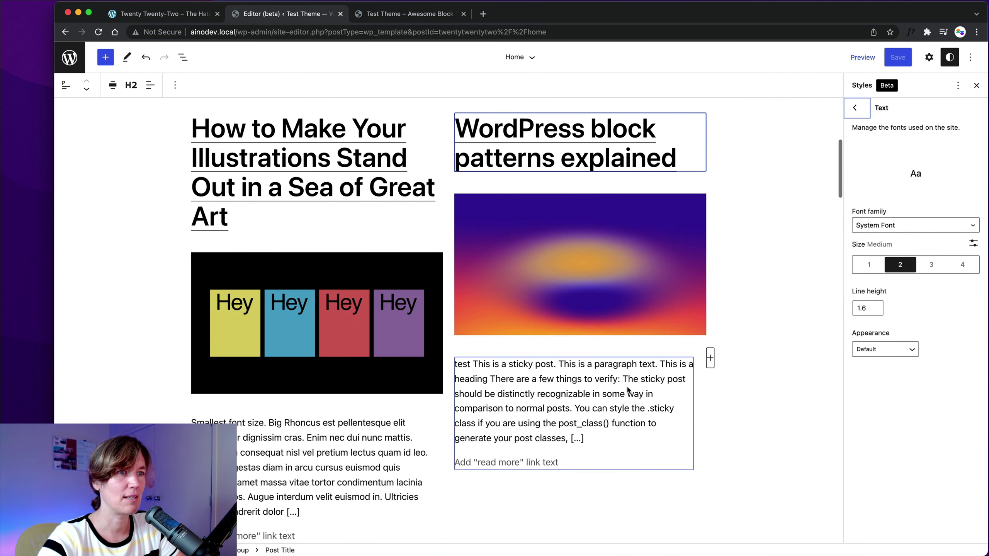
{"action": "left_click", "coordinate": [866, 226]}
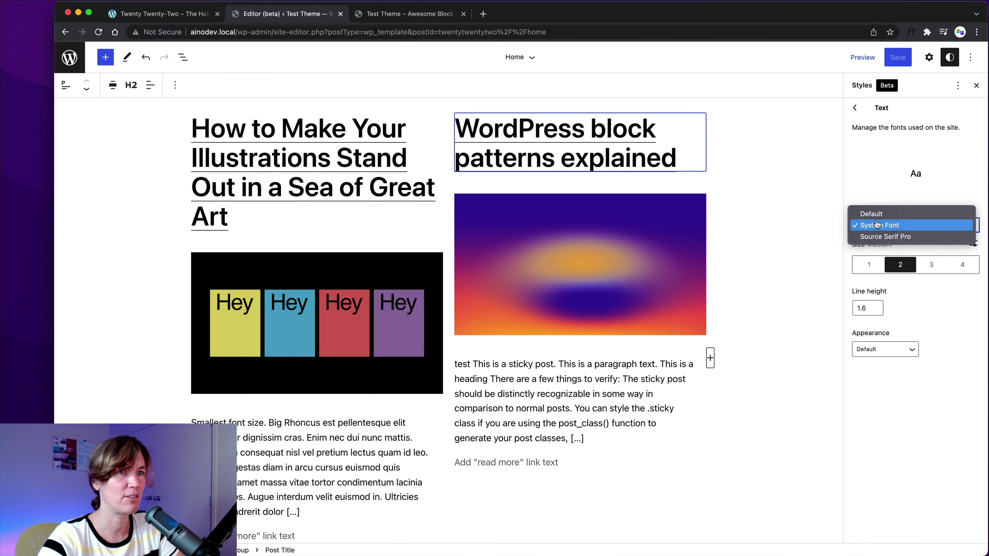
{"action": "left_click", "coordinate": [875, 238]}
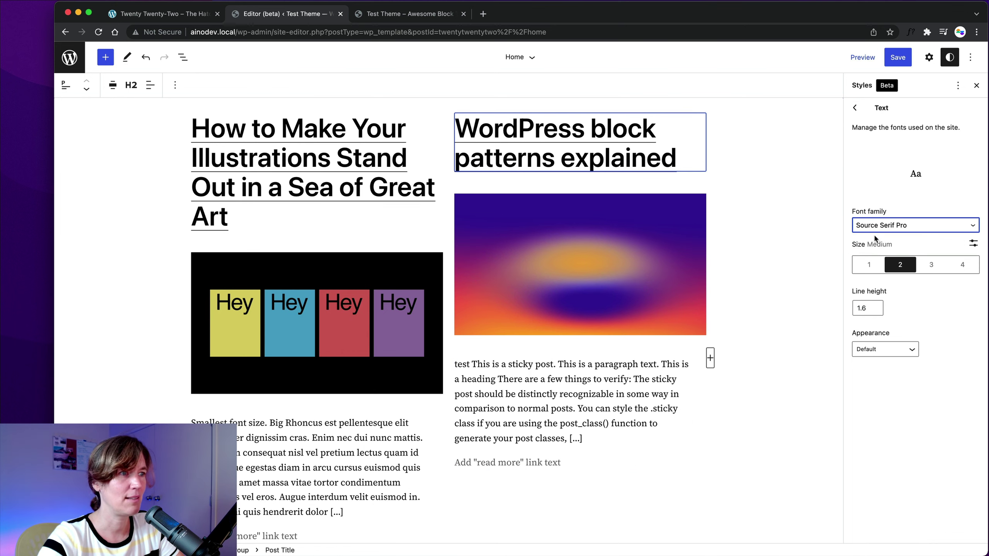
Step: Try the Small and Large sizes for the site-wide text and return the size to Medium
{"action": "scroll", "coordinate": [736, 514], "scroll_direction": "down", "scroll_amount": 1}
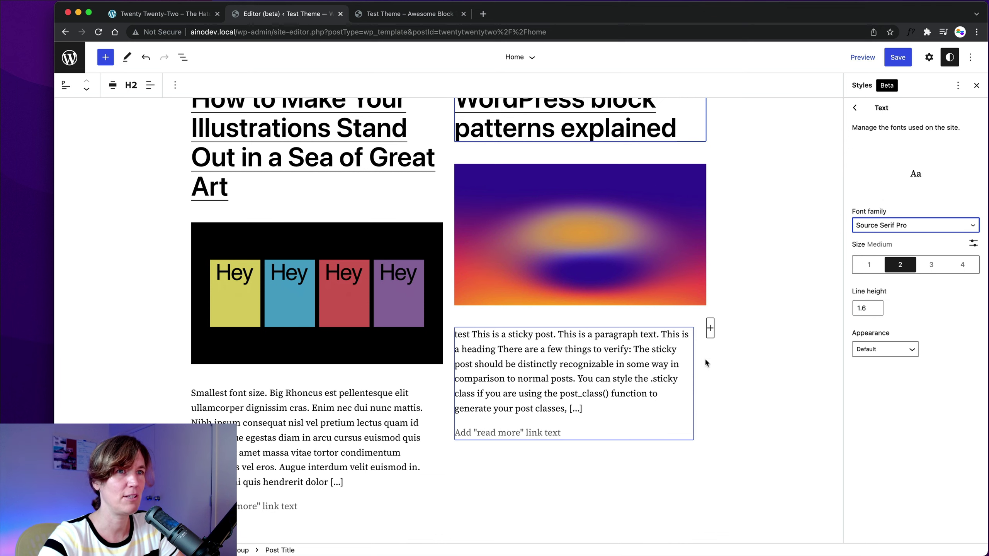
{"action": "left_click", "coordinate": [871, 265]}
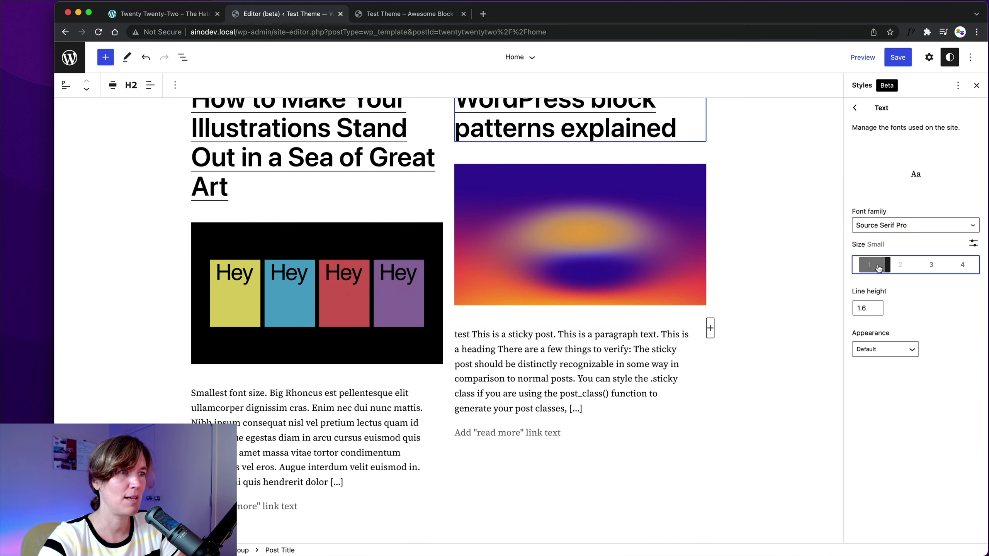
{"action": "left_click", "coordinate": [902, 268]}
{"action": "left_click", "coordinate": [924, 269]}
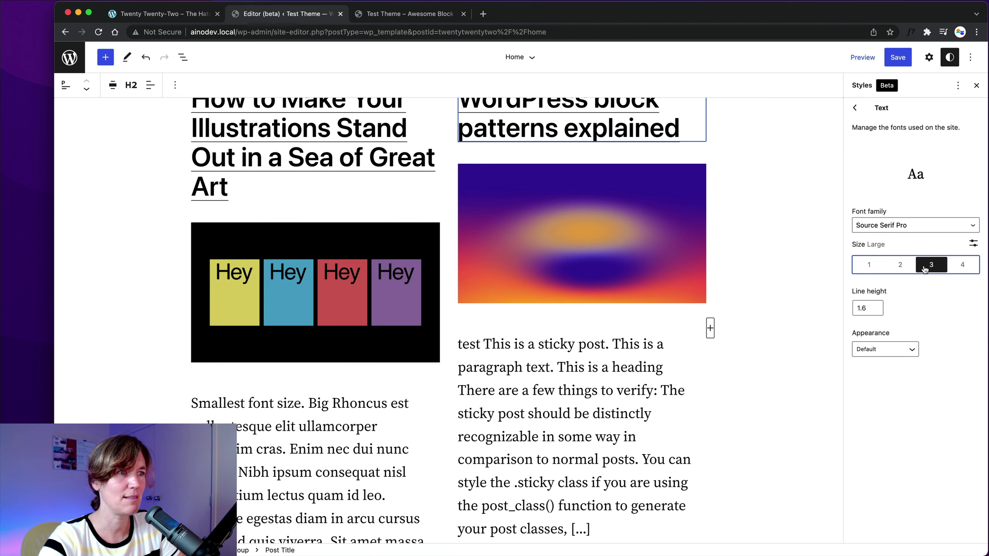
{"action": "left_click", "coordinate": [899, 272]}
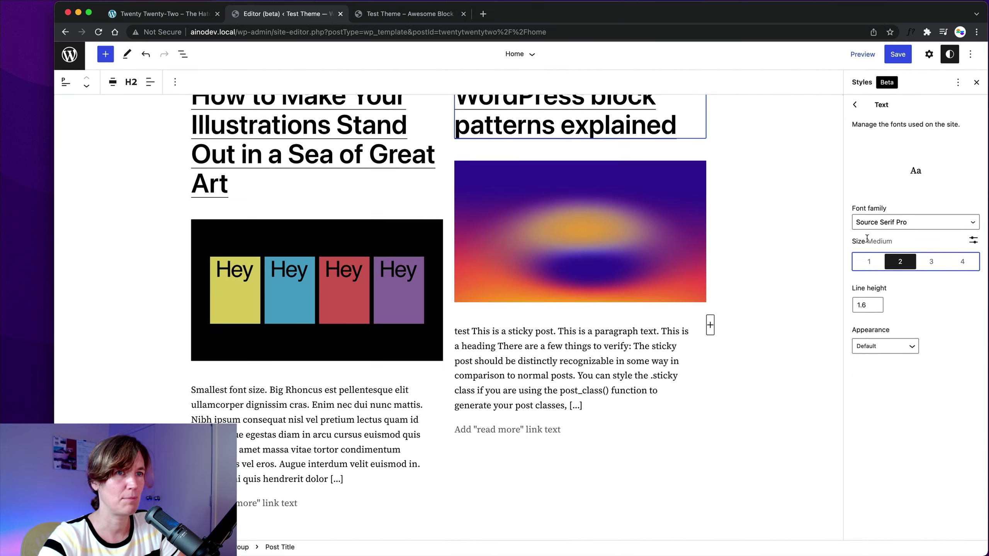
{"action": "left_click", "coordinate": [874, 310]}
{"action": "left_click", "coordinate": [875, 306]}
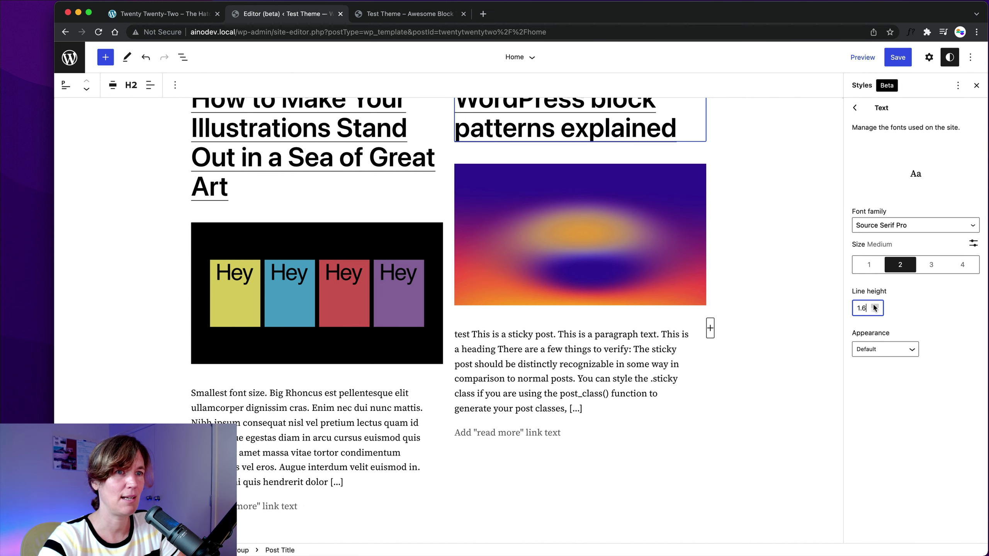
Step: Return to the typography elements overview and save the custom global styles
{"action": "left_click", "coordinate": [857, 107]}
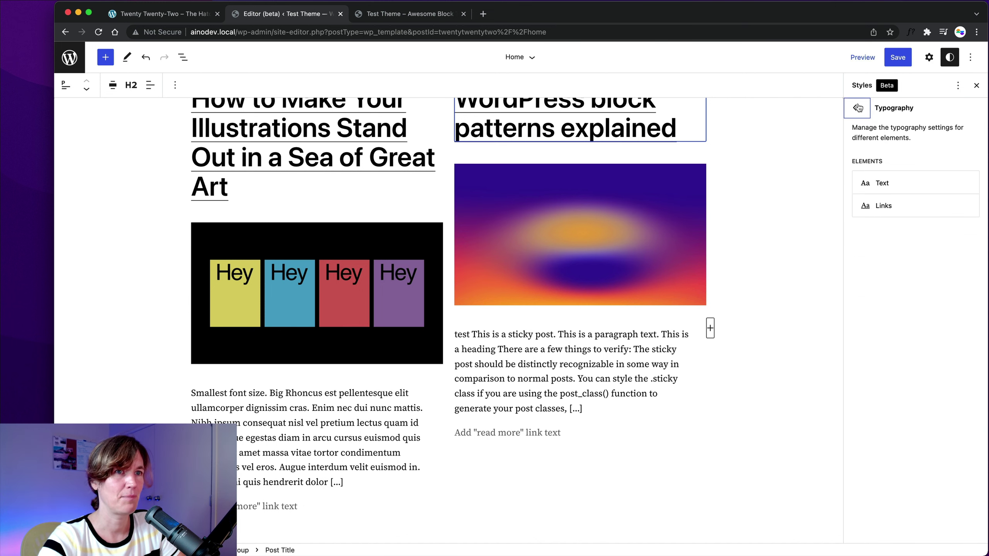
{"action": "left_click", "coordinate": [895, 57]}
{"action": "left_click", "coordinate": [908, 57]}
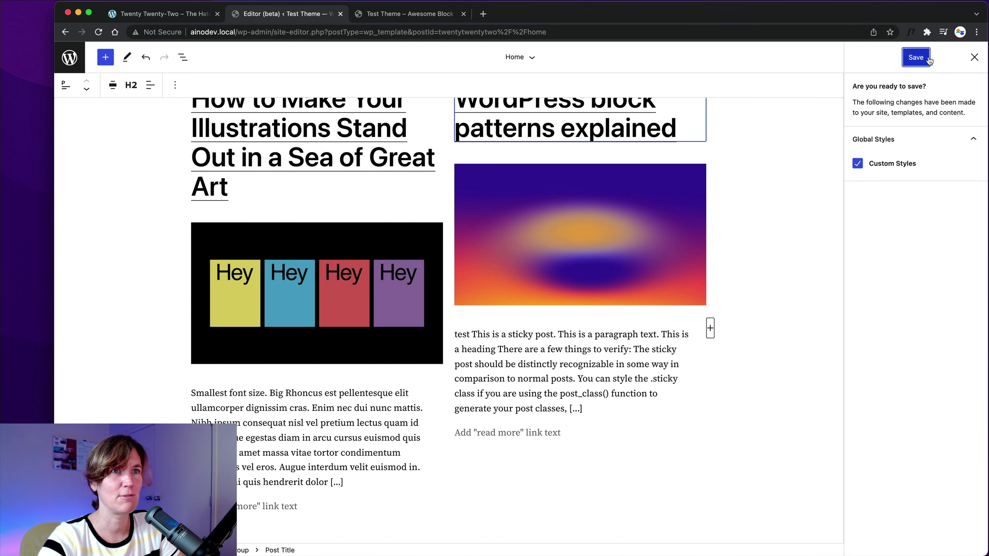
Step: Review the site-wide typography options for links and return to the global styles overview
{"action": "left_click", "coordinate": [884, 205]}
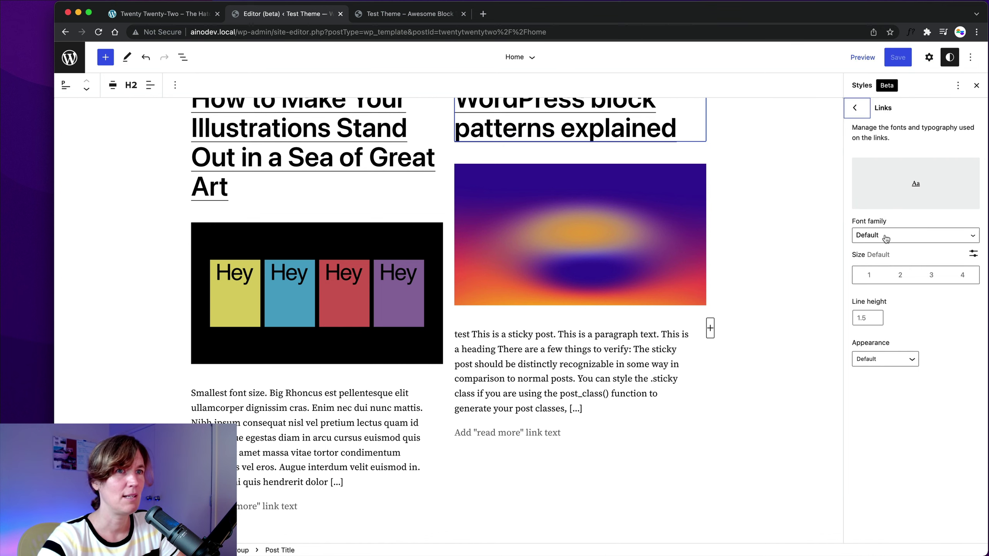
{"action": "left_click", "coordinate": [857, 108]}
{"action": "left_click", "coordinate": [856, 109]}
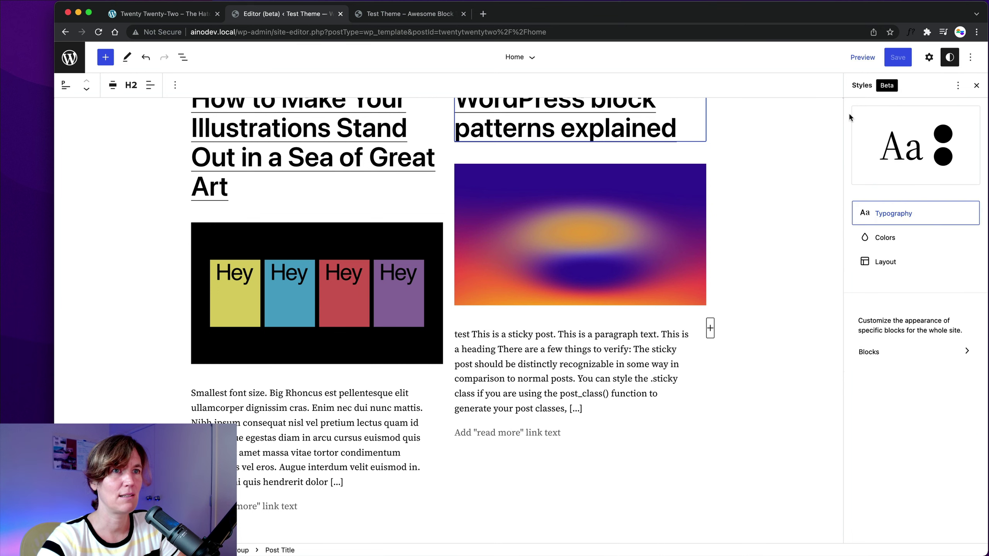
Step: Open the global color palette and compare its solid and gradient color sets
{"action": "left_click", "coordinate": [881, 242]}
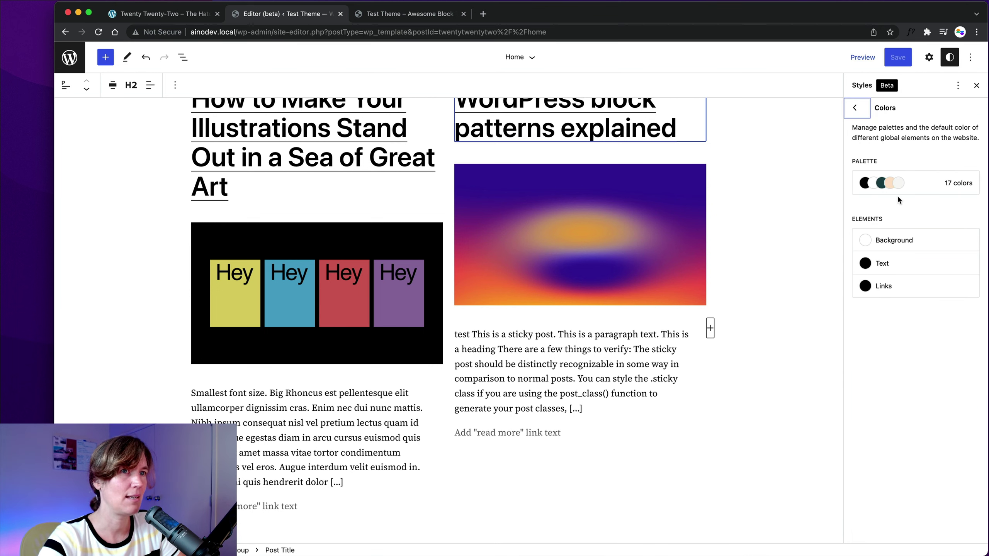
{"action": "left_click", "coordinate": [931, 190]}
{"action": "left_click", "coordinate": [924, 181]}
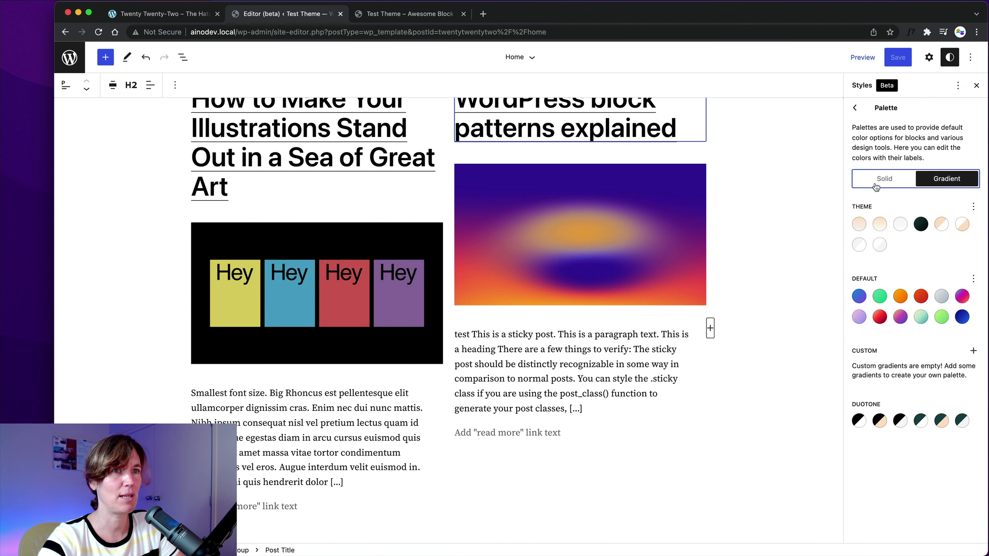
{"action": "left_click", "coordinate": [877, 186]}
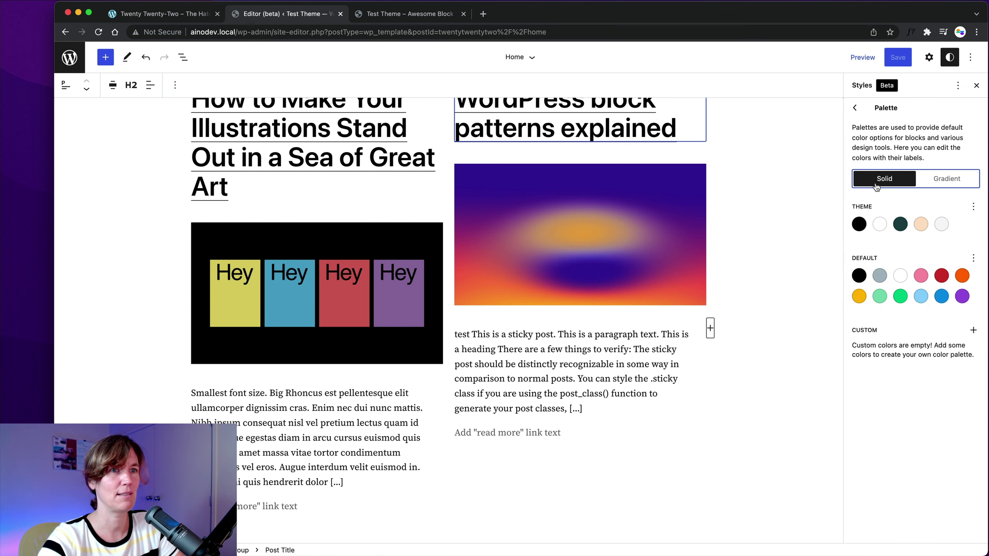
{"action": "left_click", "coordinate": [930, 183]}
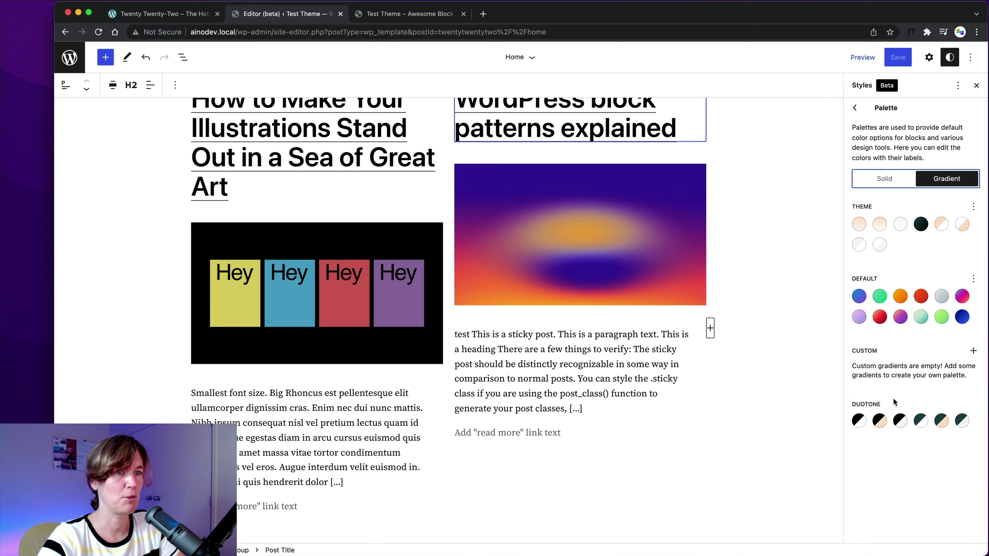
Step: Edit the theme's solid colors and change the Primary color to the blue #001ECE
{"action": "left_click", "coordinate": [880, 186]}
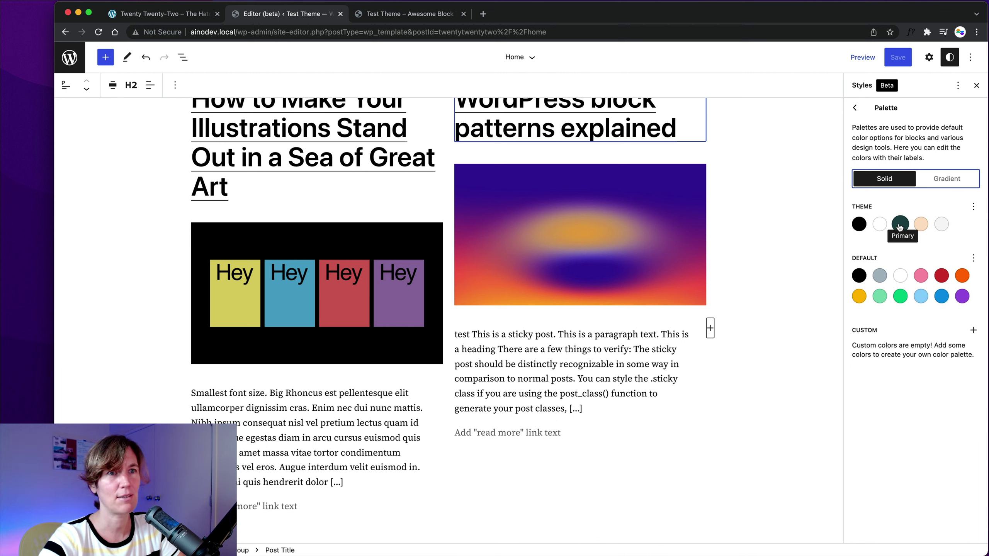
{"action": "left_click", "coordinate": [972, 207]}
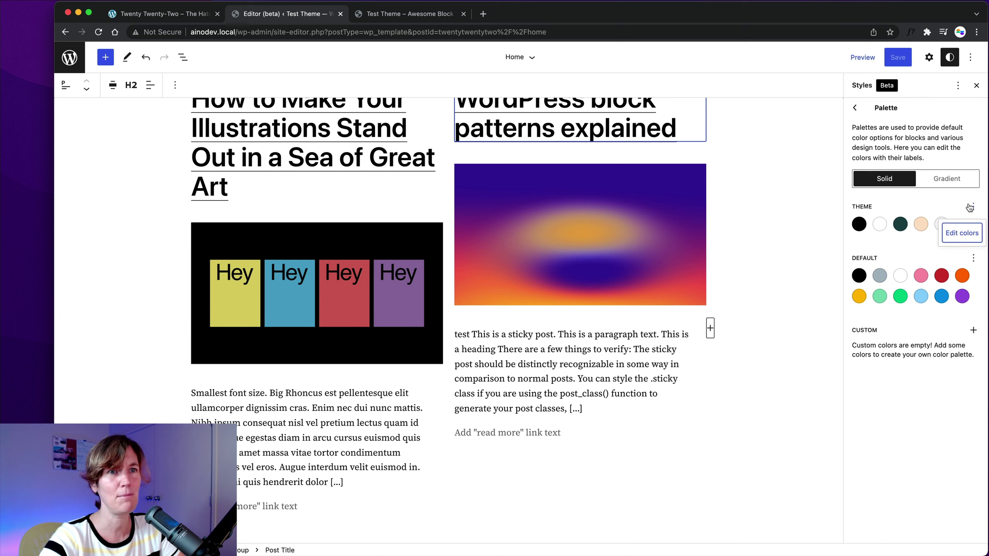
{"action": "left_click", "coordinate": [960, 233]}
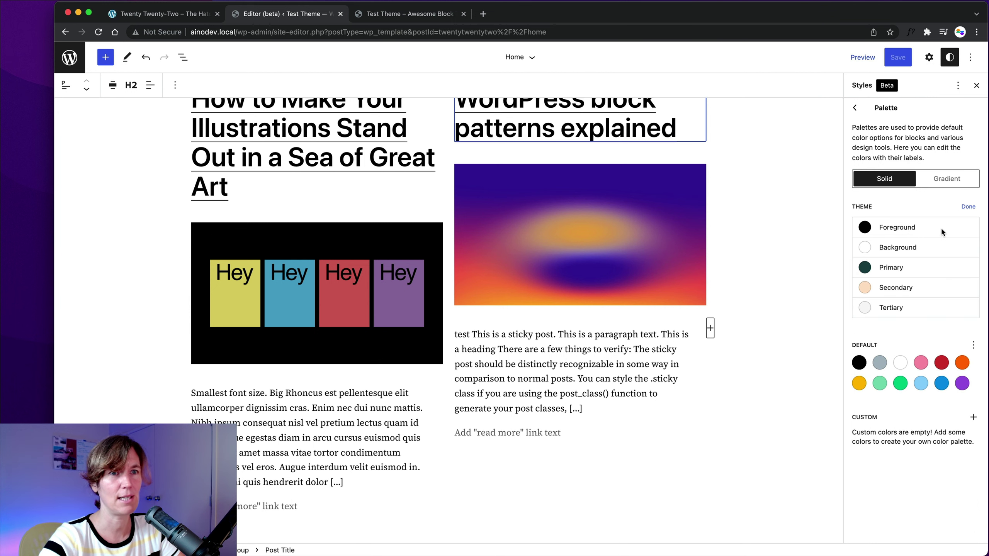
{"action": "left_click", "coordinate": [864, 268]}
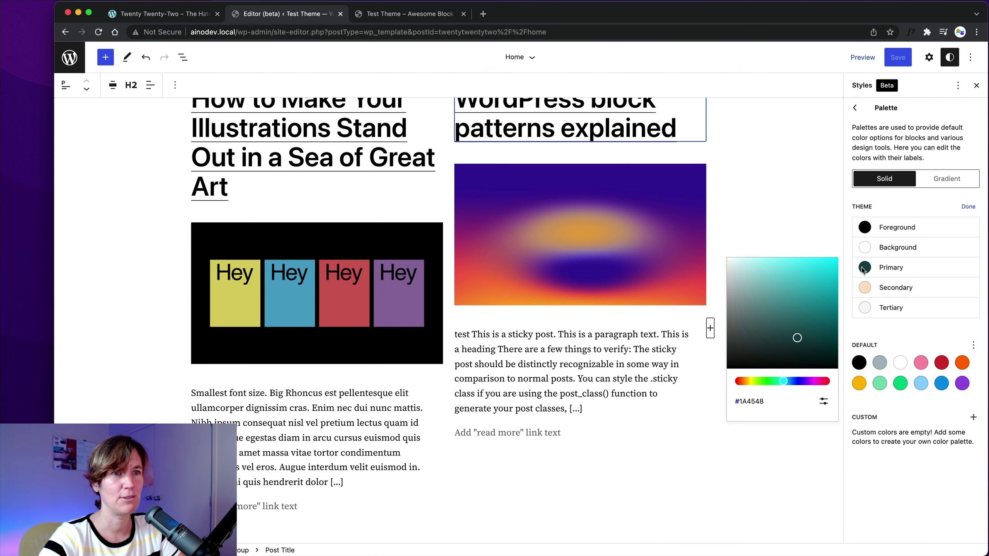
{"action": "mouse_move", "coordinate": [810, 293]}
{"action": "left_mouse_down"}
{"action": "mouse_move", "coordinate": [792, 276]}
{"action": "mouse_move", "coordinate": [799, 301]}
{"action": "left_mouse_up"}
{"action": "left_click", "coordinate": [819, 301]}
{"action": "left_click", "coordinate": [825, 298]}
{"action": "left_click_drag", "start_coordinate": [826, 298], "coordinate": [826, 295]}
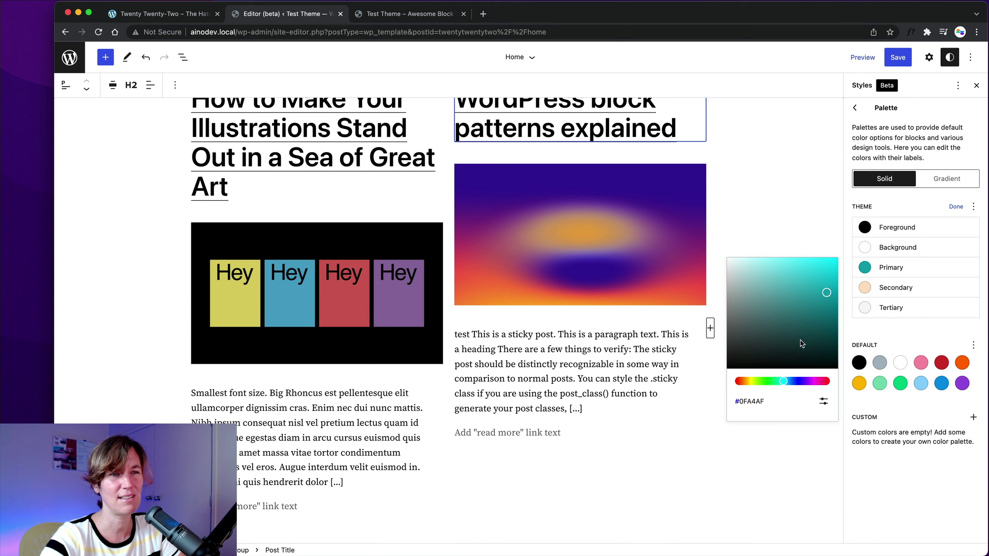
{"action": "left_click", "coordinate": [795, 381]}
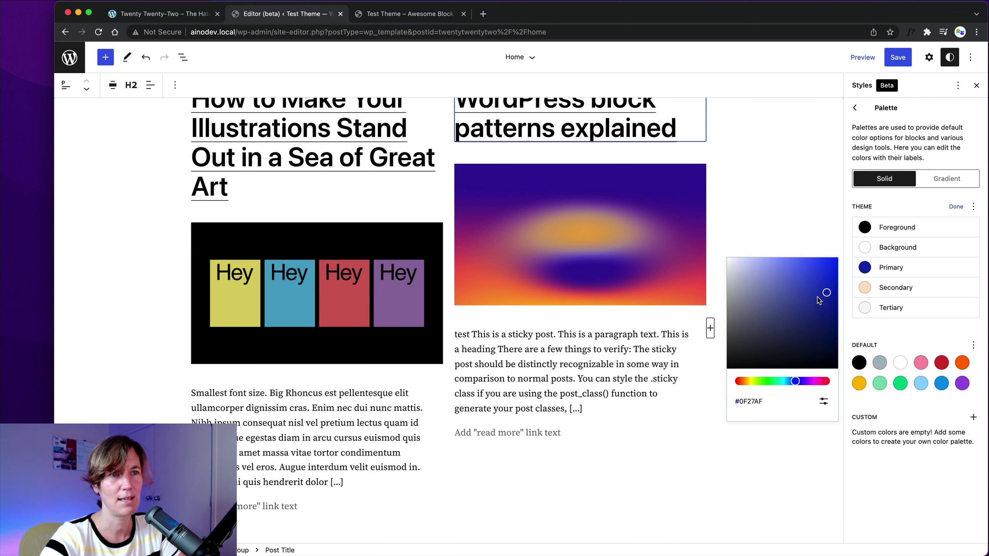
{"action": "left_click_drag", "start_coordinate": [826, 293], "coordinate": [836, 279]}
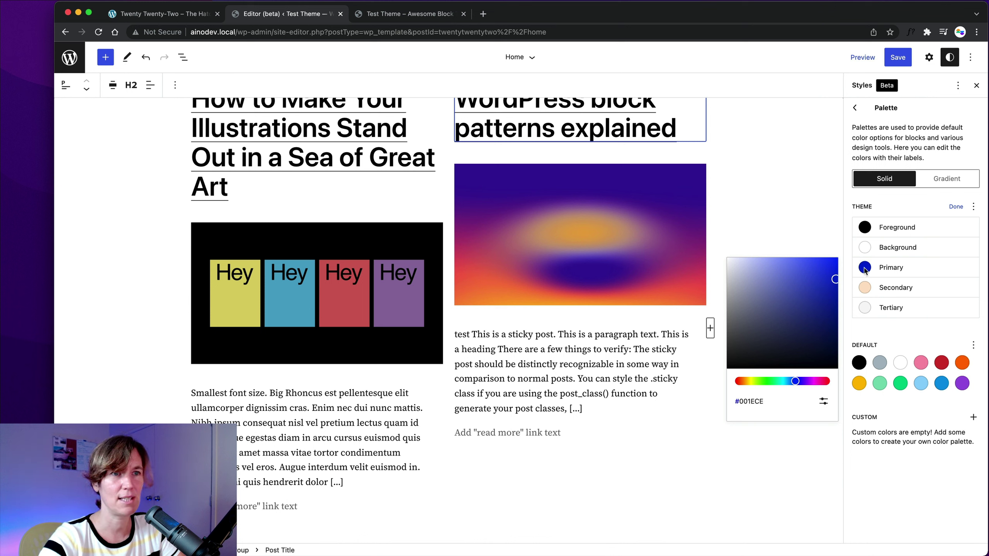
Step: Change the theme's Secondary color to a light yellow-green, about #EDF9AF, and save the custom global styles
{"action": "left_click", "coordinate": [864, 290]}
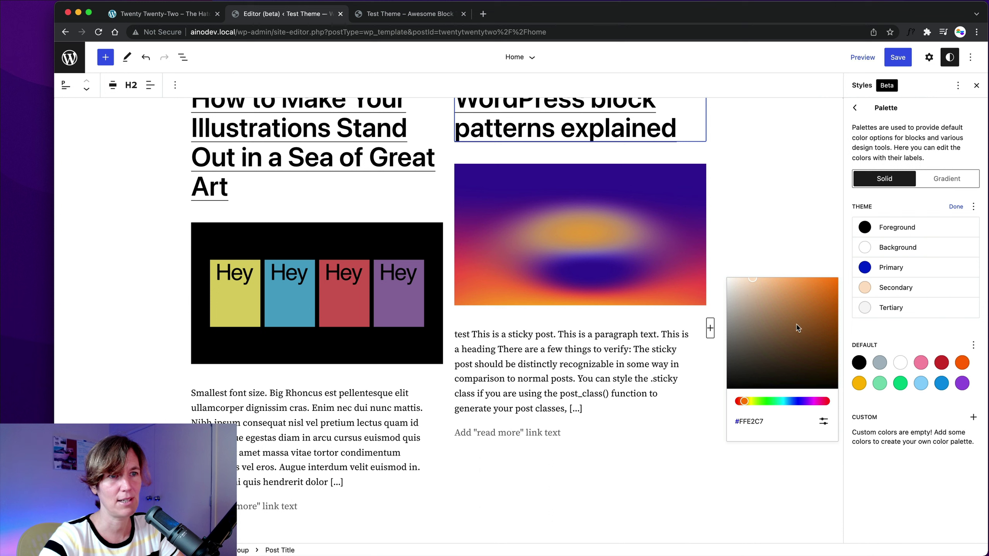
{"action": "left_click_drag", "start_coordinate": [762, 296], "coordinate": [752, 293]}
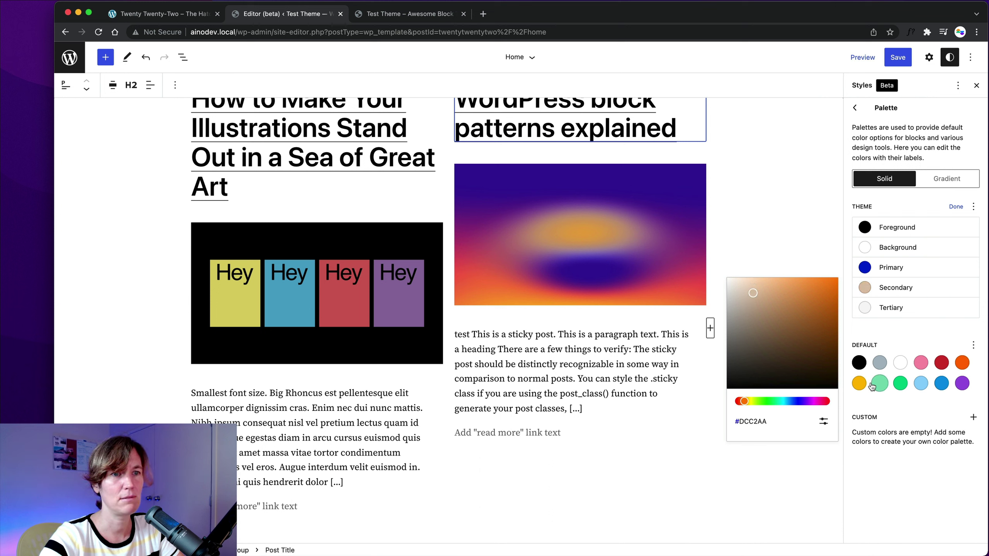
{"action": "left_click", "coordinate": [754, 401]}
{"action": "left_click", "coordinate": [759, 287]}
{"action": "left_click_drag", "start_coordinate": [759, 286], "coordinate": [759, 278]}
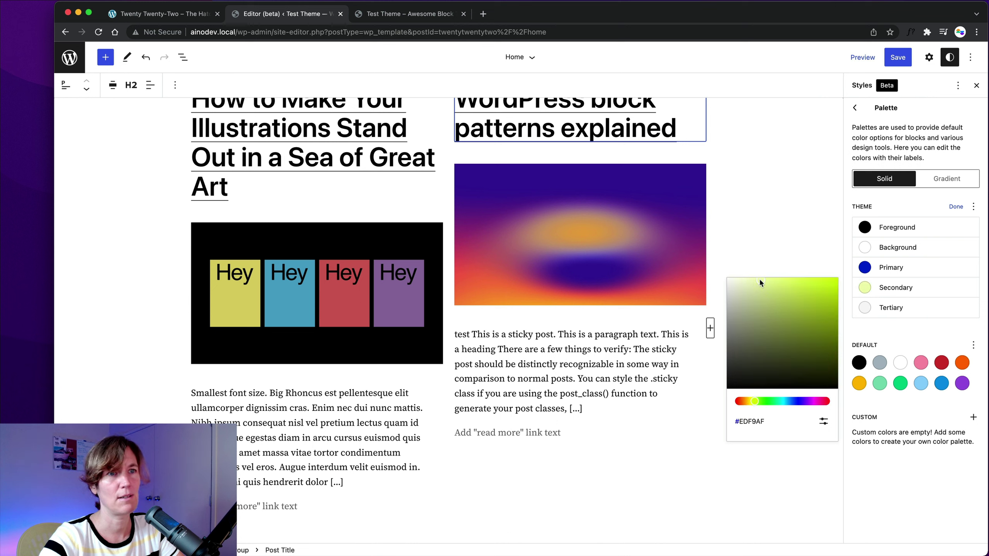
{"action": "left_click", "coordinate": [899, 58]}
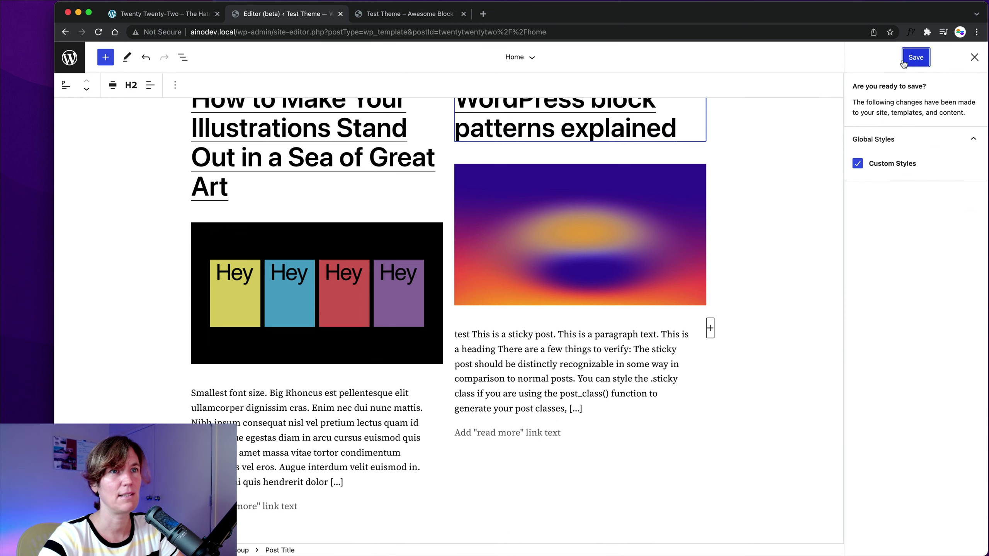
{"action": "left_click", "coordinate": [904, 61]}
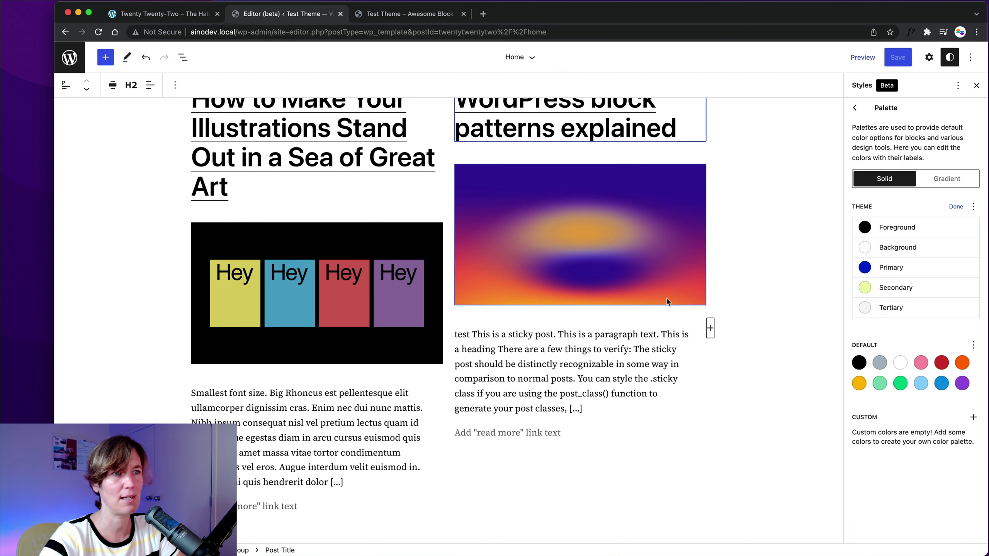
Step: Select the first post's title block and examine its text, background and link color options with the updated theme palette
{"action": "scroll", "coordinate": [530, 238], "scroll_direction": "up", "scroll_amount": 2}
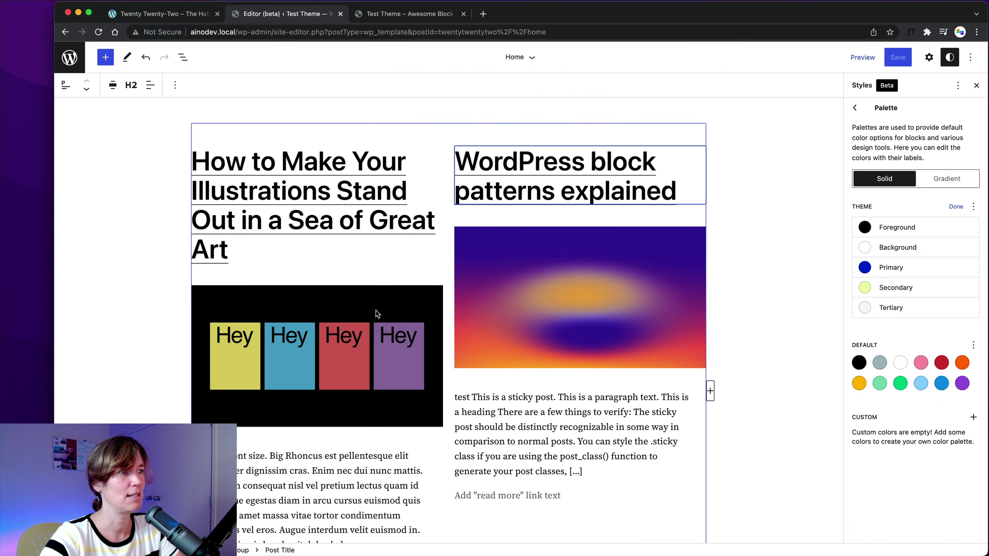
{"action": "left_click", "coordinate": [330, 226]}
{"action": "left_click", "coordinate": [249, 173]}
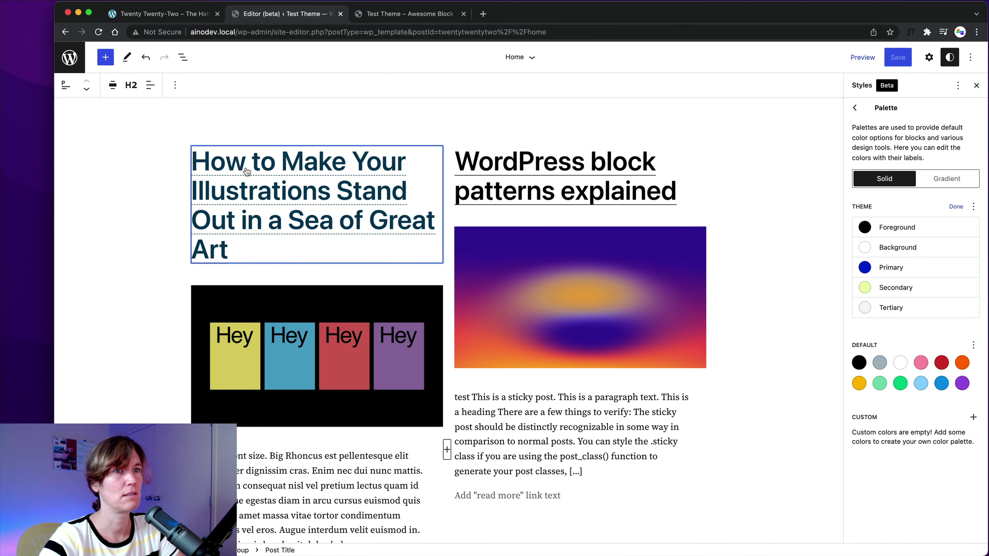
{"action": "left_click", "coordinate": [928, 58]}
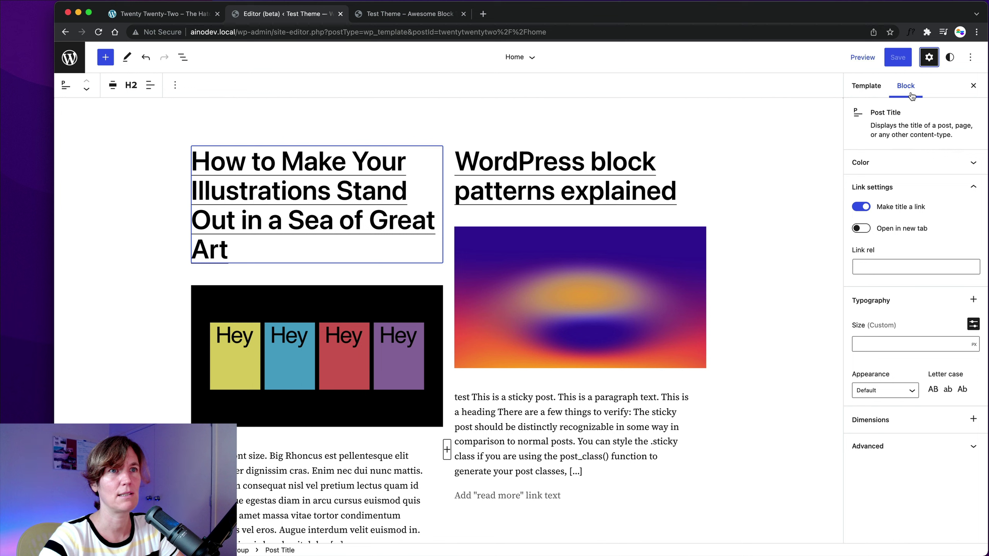
{"action": "left_click", "coordinate": [871, 166]}
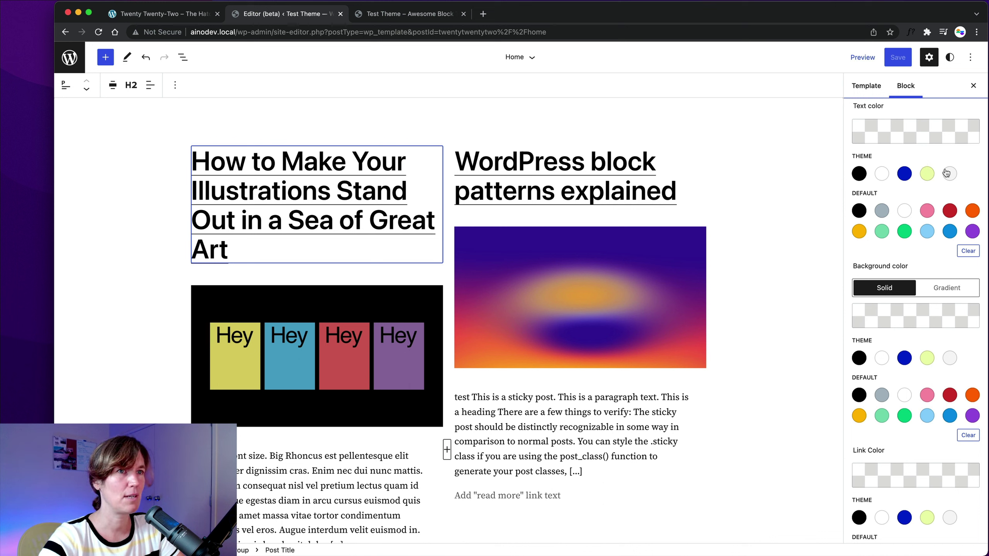
{"action": "scroll", "coordinate": [897, 158], "scroll_direction": "up", "scroll_amount": 1}
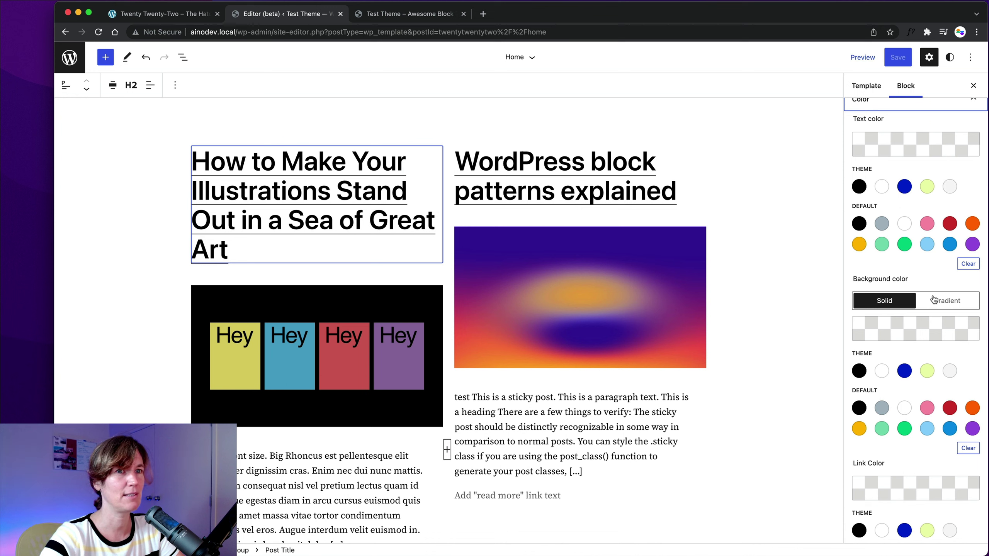
{"action": "scroll", "coordinate": [933, 299], "scroll_direction": "up", "scroll_amount": 3}
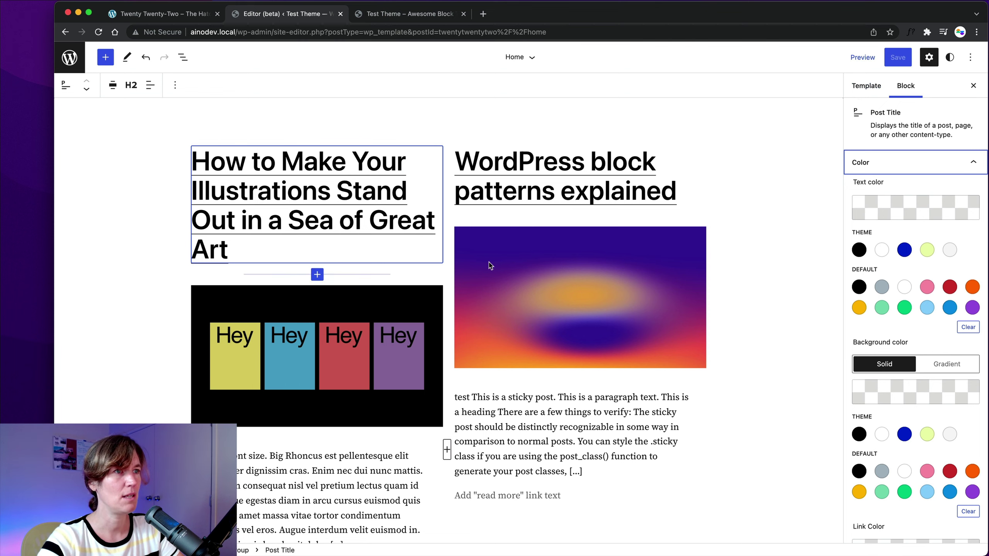
{"action": "scroll", "coordinate": [545, 263], "scroll_direction": "down", "scroll_amount": 10}
{"action": "scroll", "coordinate": [605, 261], "scroll_direction": "down", "scroll_amount": 15}
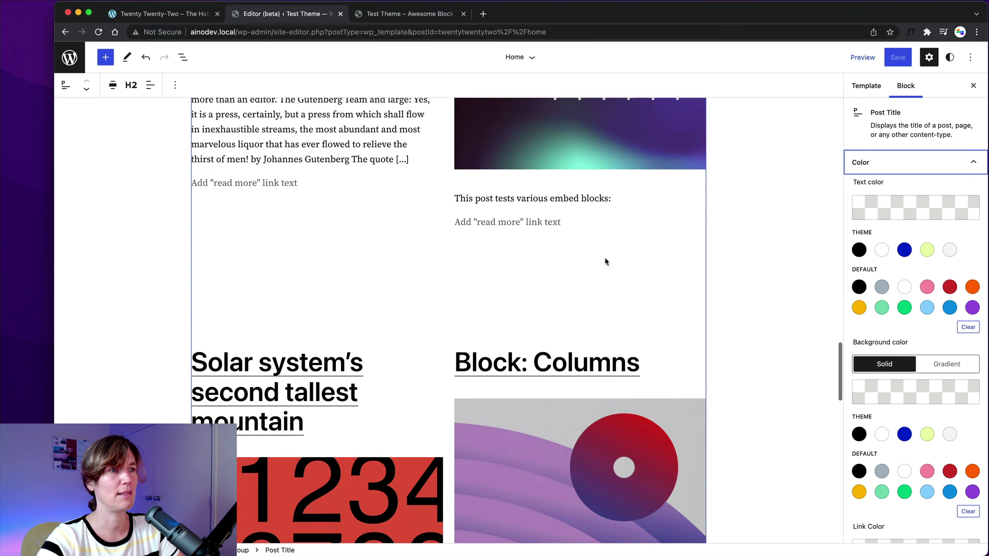
{"action": "scroll", "coordinate": [918, 251], "scroll_direction": "down", "scroll_amount": 3}
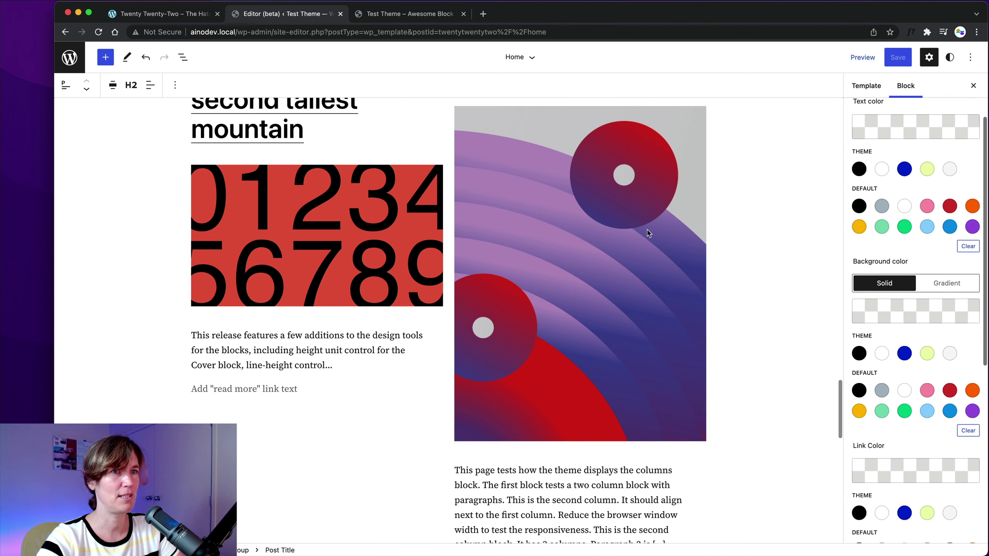
{"action": "scroll", "coordinate": [219, 180], "scroll_direction": "up", "scroll_amount": 20}
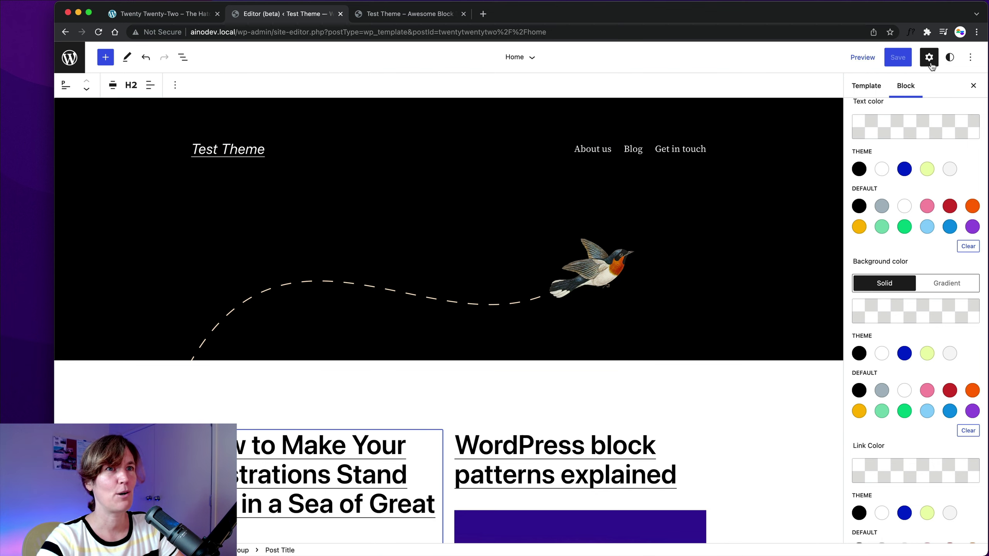
Step: Reset the global styles to the theme defaults and save the Custom Styles change
{"action": "left_click", "coordinate": [949, 57]}
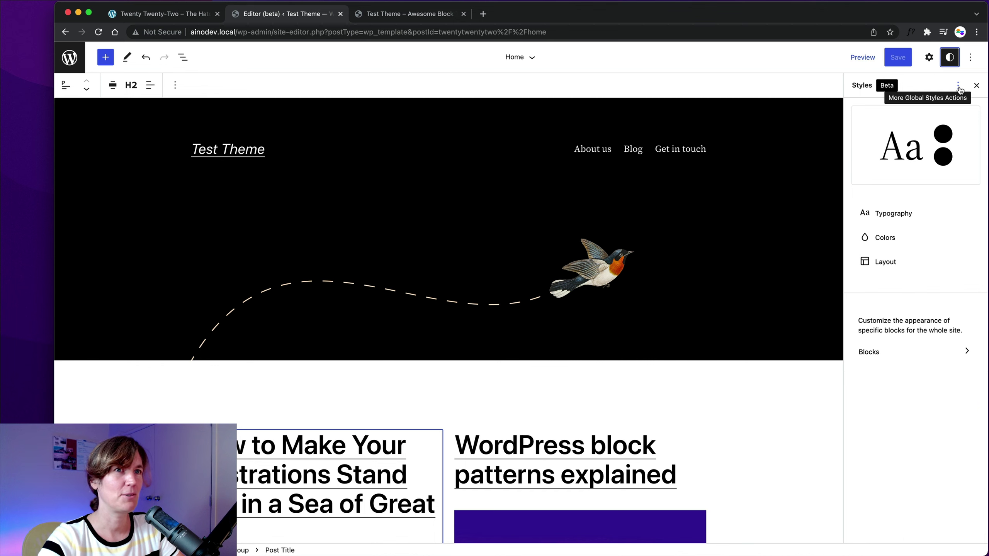
{"action": "left_click", "coordinate": [958, 87]}
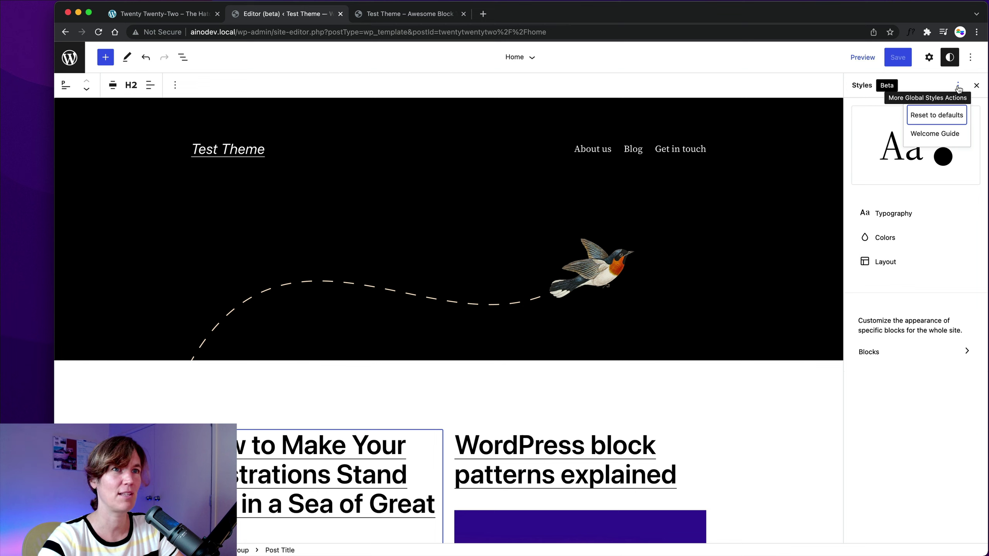
{"action": "left_click", "coordinate": [942, 119]}
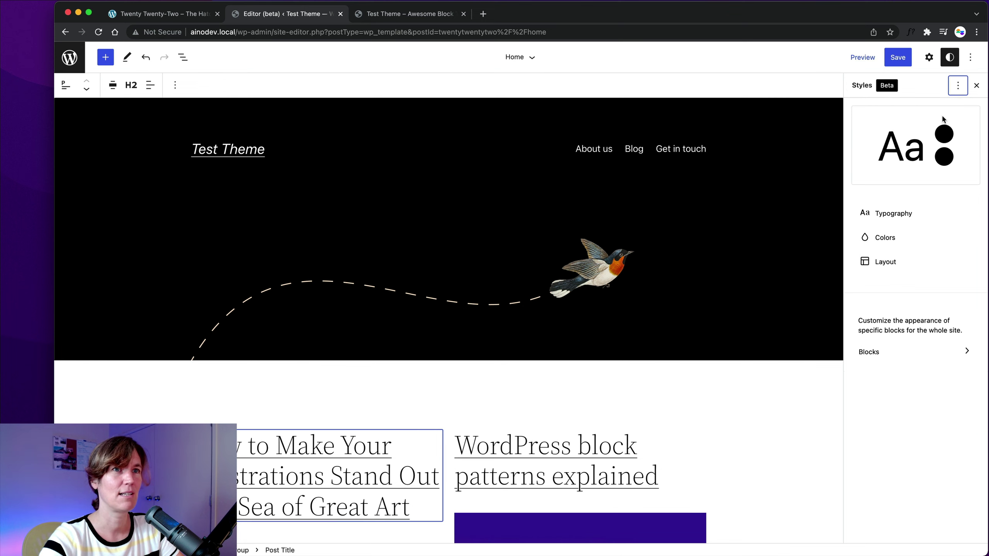
{"action": "left_click", "coordinate": [898, 59]}
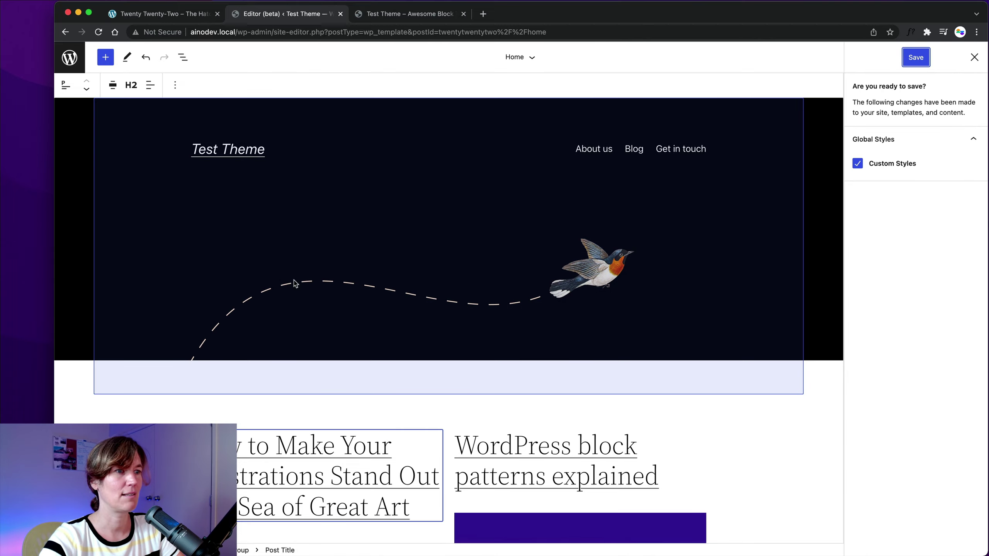
{"action": "scroll", "coordinate": [197, 292], "scroll_direction": "down", "scroll_amount": 10}
{"action": "scroll", "coordinate": [137, 204], "scroll_direction": "down", "scroll_amount": 15}
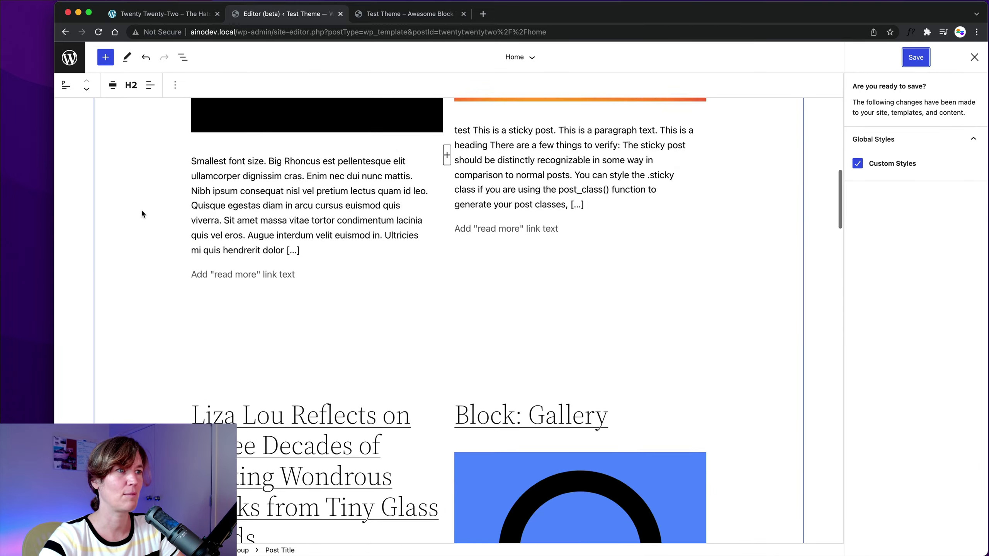
{"action": "scroll", "coordinate": [144, 211], "scroll_direction": "up", "scroll_amount": 20}
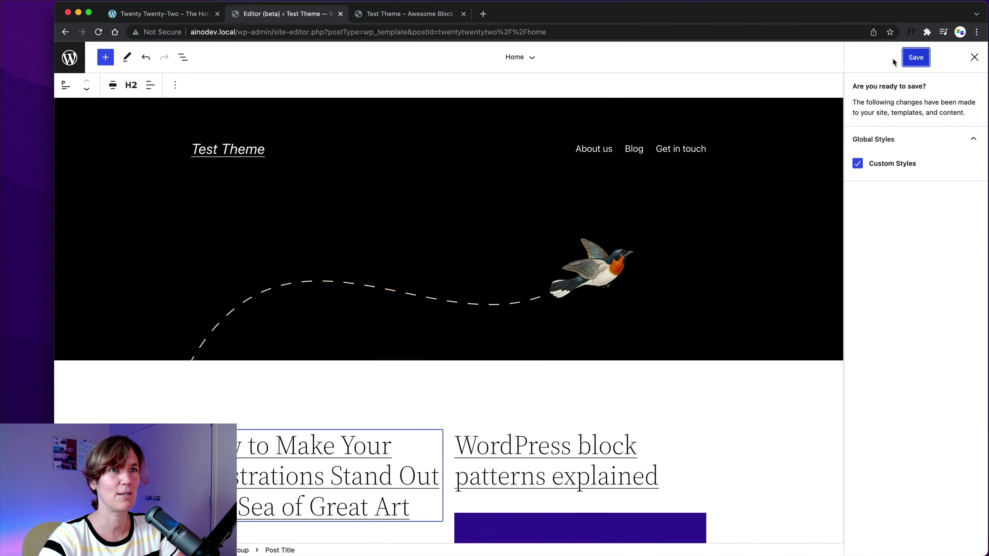
{"action": "left_click", "coordinate": [915, 60]}
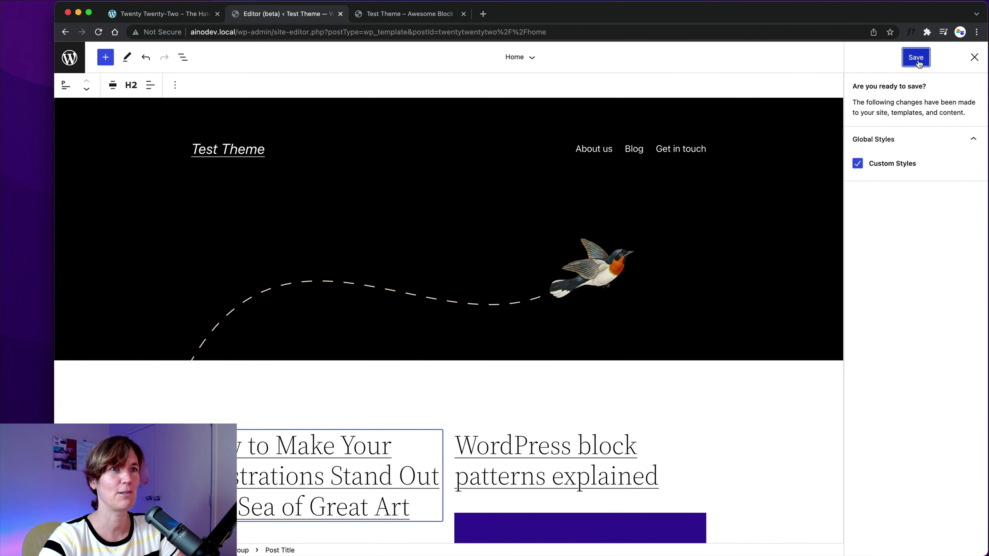
Step: Leave the site editor for the dashboard and open the About us page for editing
{"action": "left_click", "coordinate": [69, 62]}
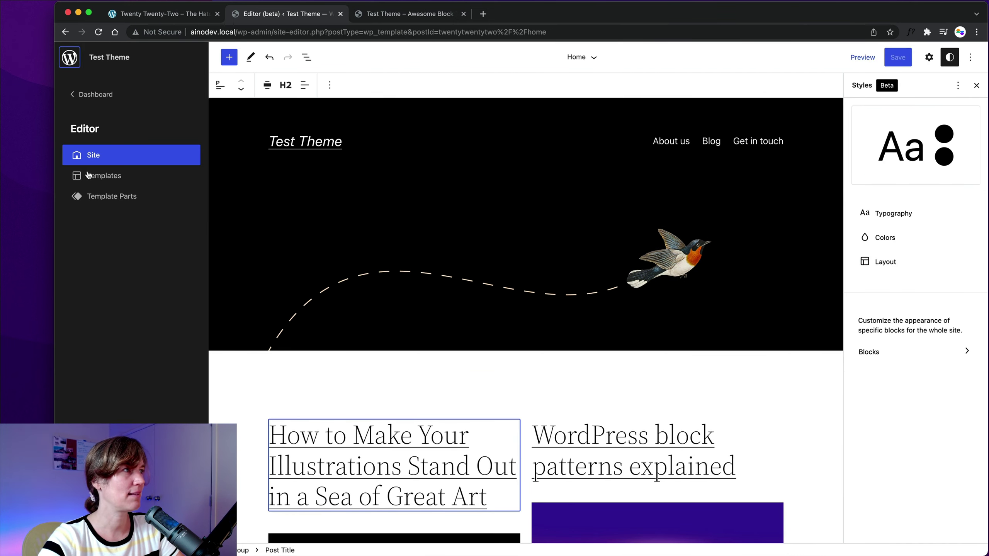
{"action": "left_click", "coordinate": [87, 98]}
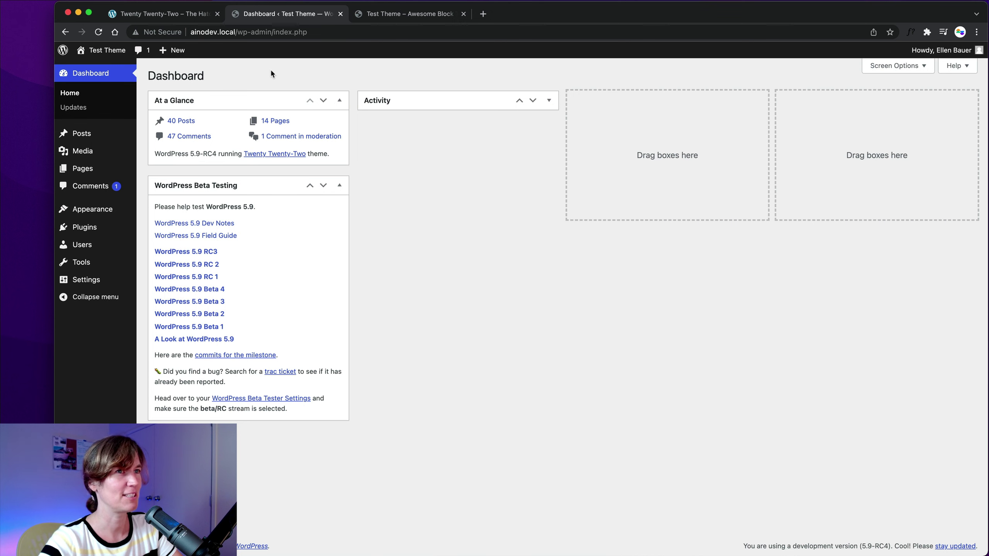
{"action": "left_click", "coordinate": [88, 174]}
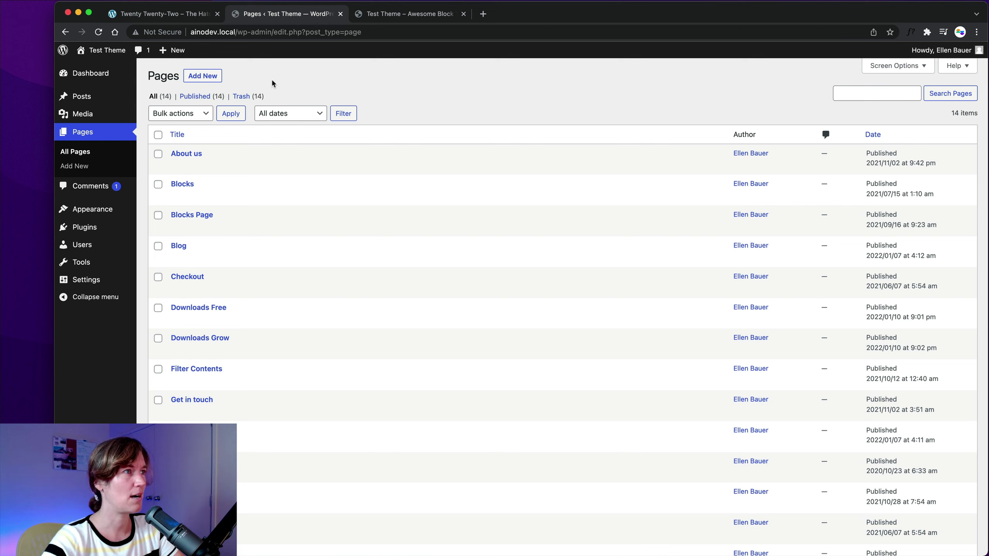
{"action": "left_click", "coordinate": [185, 154]}
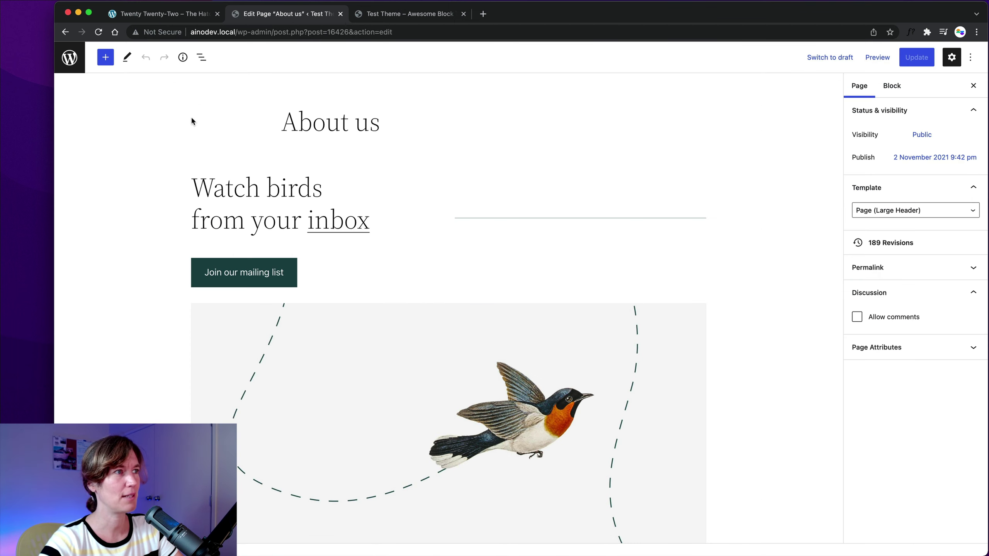
Step: Delete all content blocks from the About us page and update the page
{"action": "left_click", "coordinate": [186, 192]}
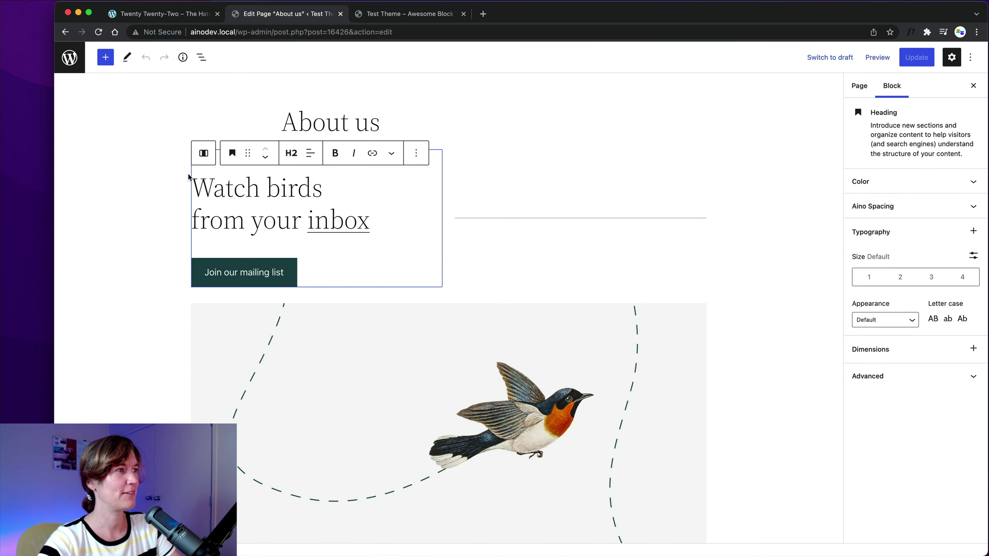
{"action": "left_click", "coordinate": [174, 167]}
{"action": "key", "text": "super+a"}
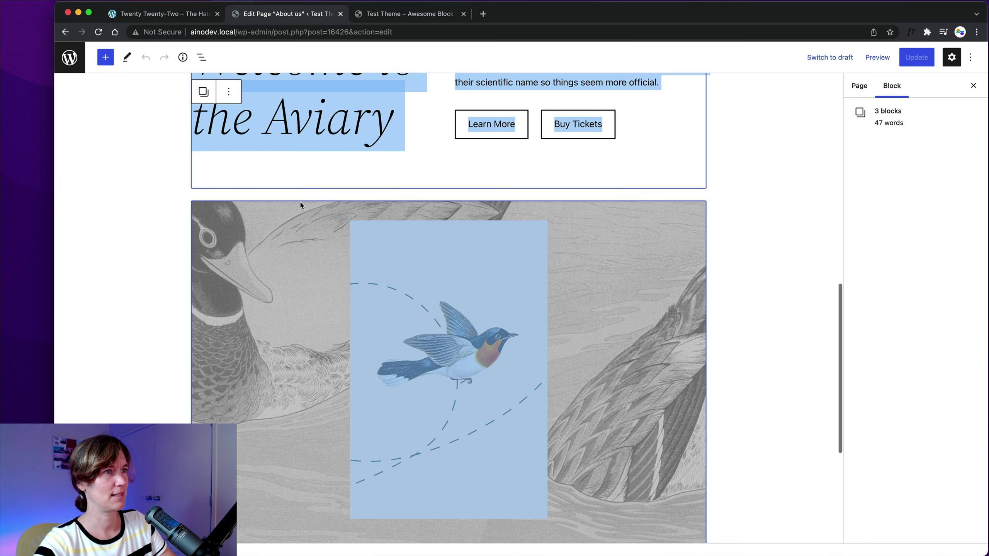
{"action": "key", "text": "BackSpace"}
{"action": "left_click", "coordinate": [913, 60]}
Step: Switch the About us page to the Default template and update the page
{"action": "left_click", "coordinate": [860, 87]}
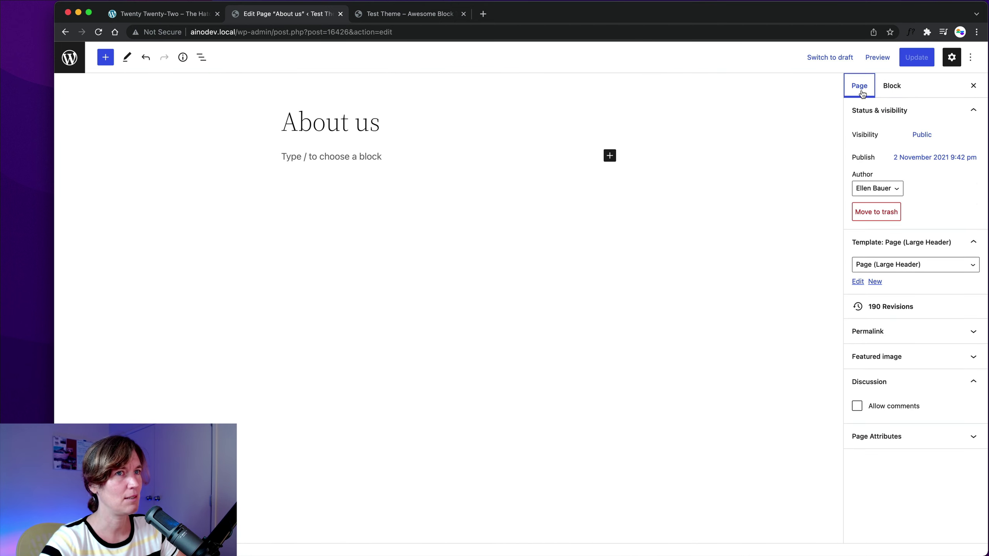
{"action": "left_click", "coordinate": [886, 269]}
{"action": "left_click", "coordinate": [866, 230]}
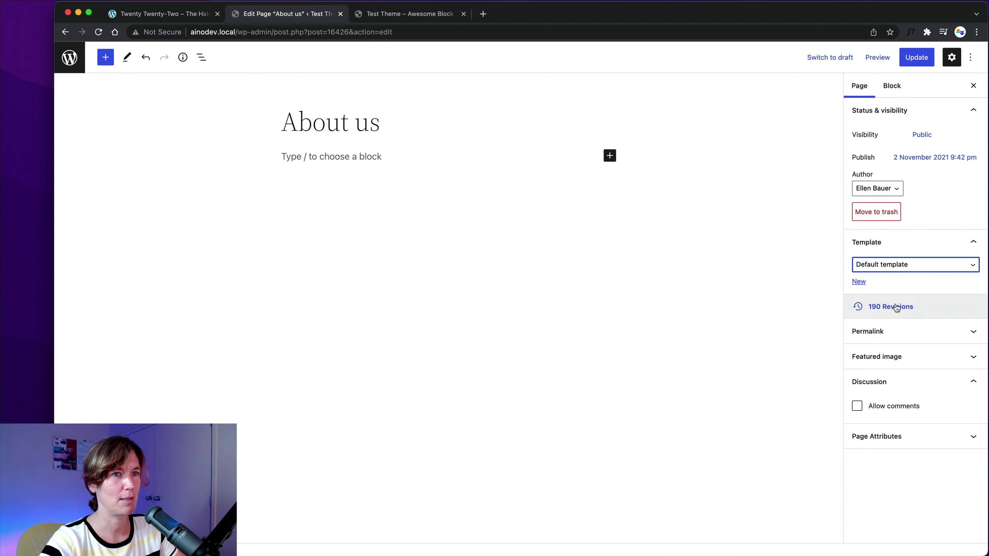
{"action": "left_click", "coordinate": [915, 58]}
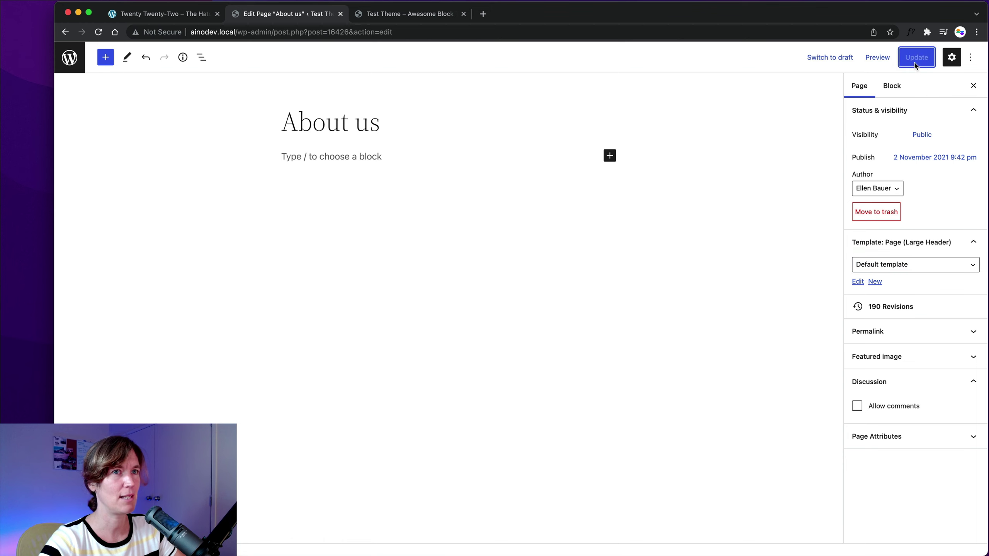
Step: Assign the Page (Large Header) template to the About us page and update it
{"action": "left_click", "coordinate": [865, 265]}
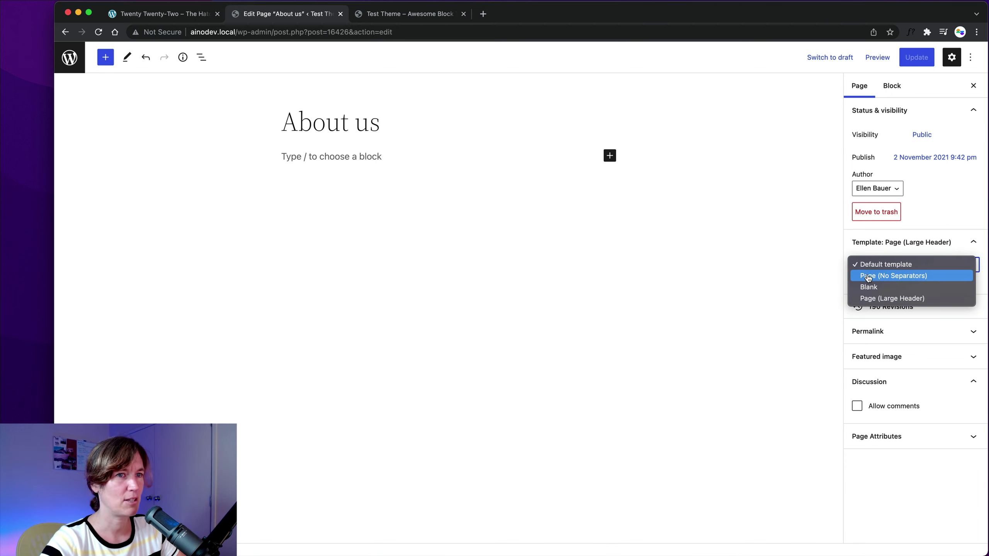
{"action": "left_click", "coordinate": [873, 299]}
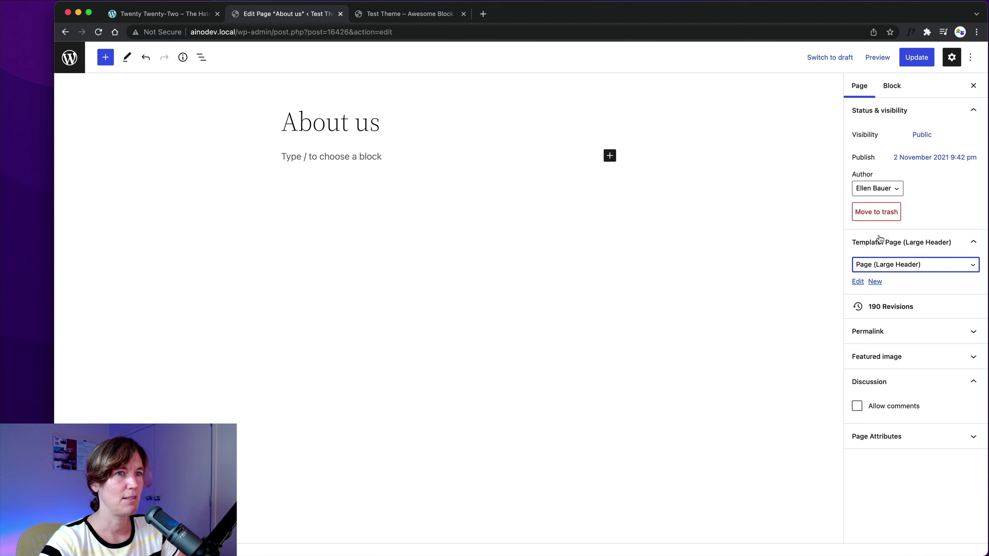
{"action": "left_click", "coordinate": [908, 59]}
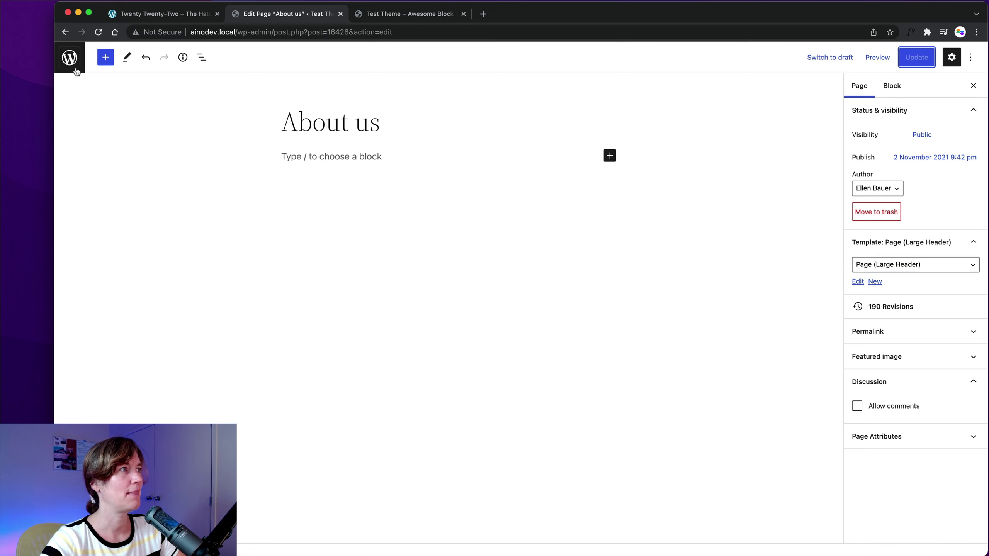
Step: Open the full pattern explorer for the About us page and browse the Featured and Headers patterns
{"action": "left_click", "coordinate": [106, 60]}
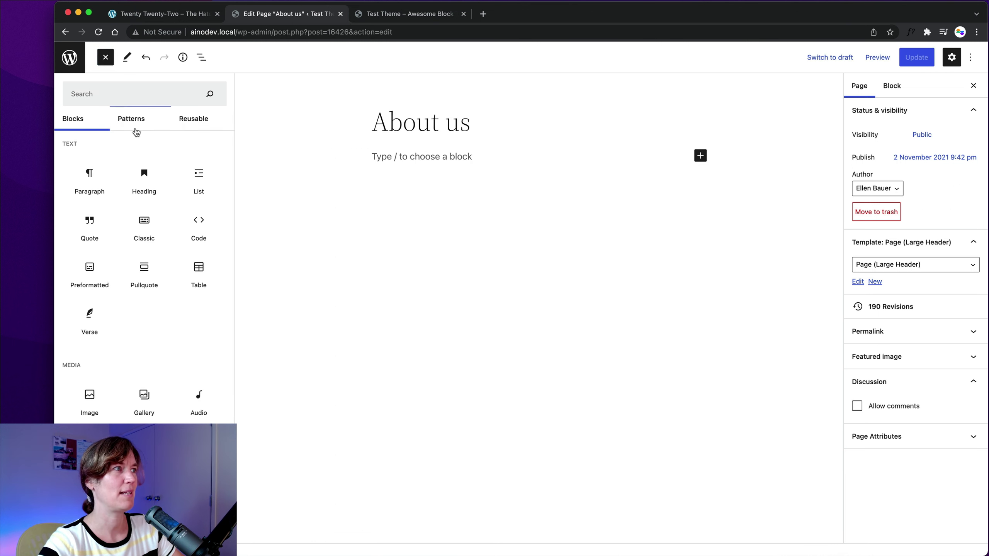
{"action": "left_click", "coordinate": [136, 132]}
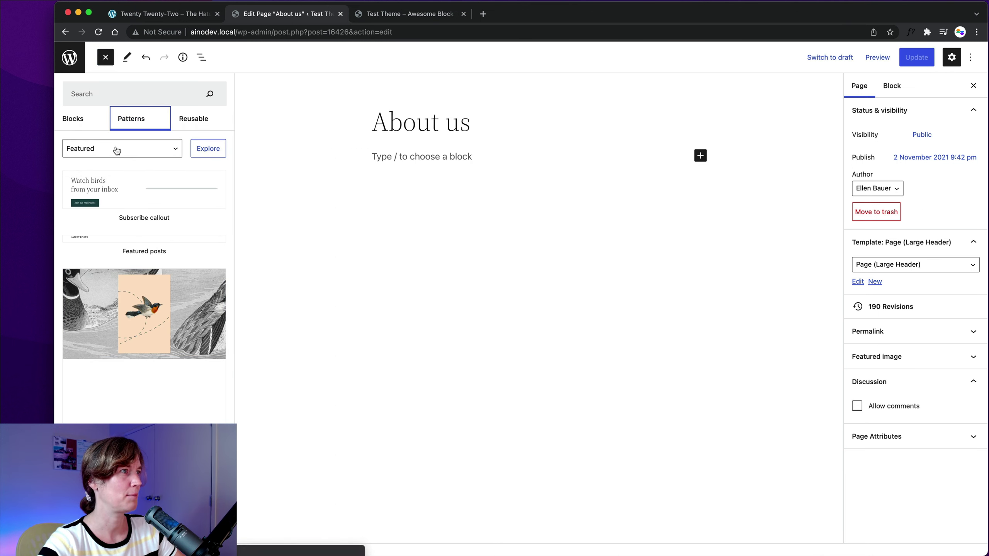
{"action": "left_click", "coordinate": [213, 151]}
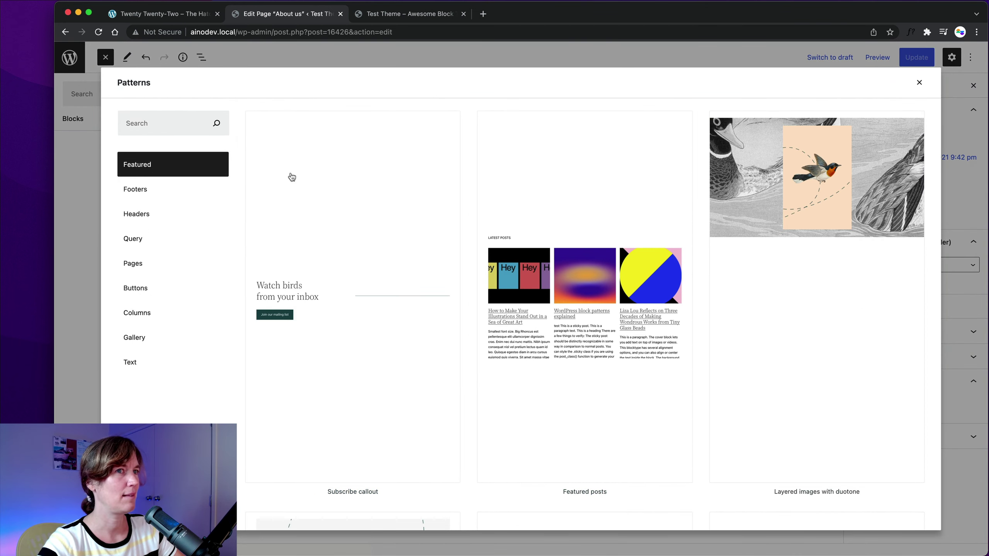
{"action": "scroll", "coordinate": [336, 238], "scroll_direction": "down", "scroll_amount": 10}
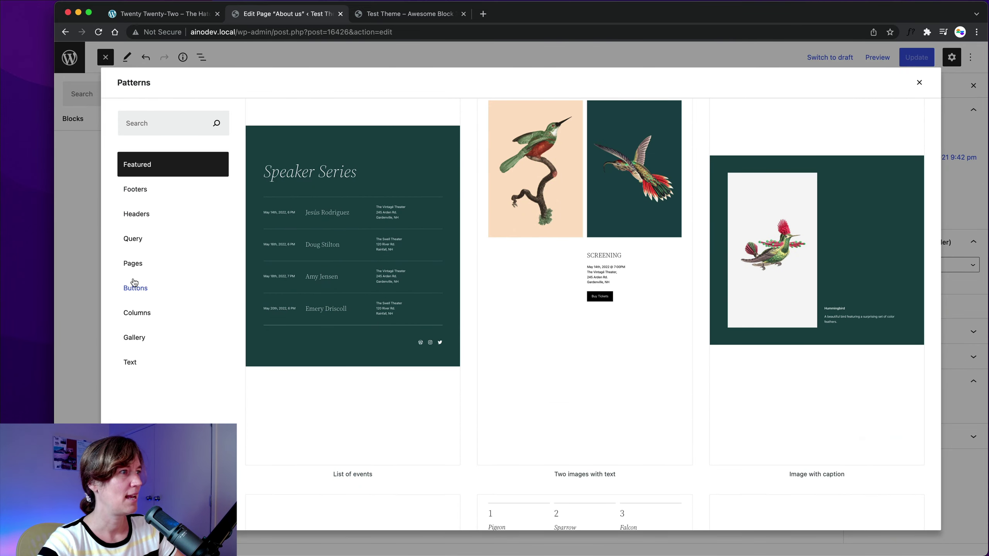
{"action": "left_click", "coordinate": [136, 222]}
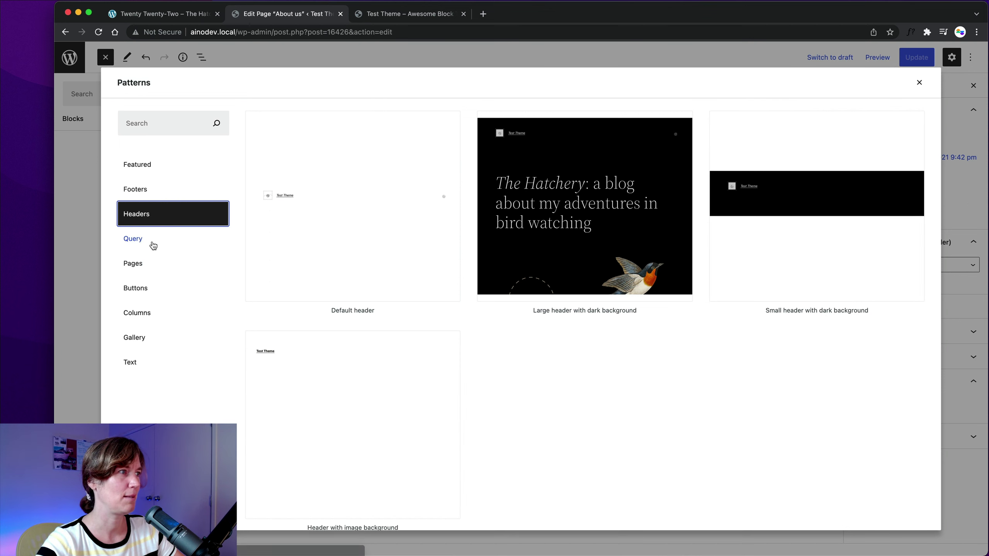
Step: Look through the block patterns in the Pages category for a suitable about page layout
{"action": "left_click", "coordinate": [168, 265]}
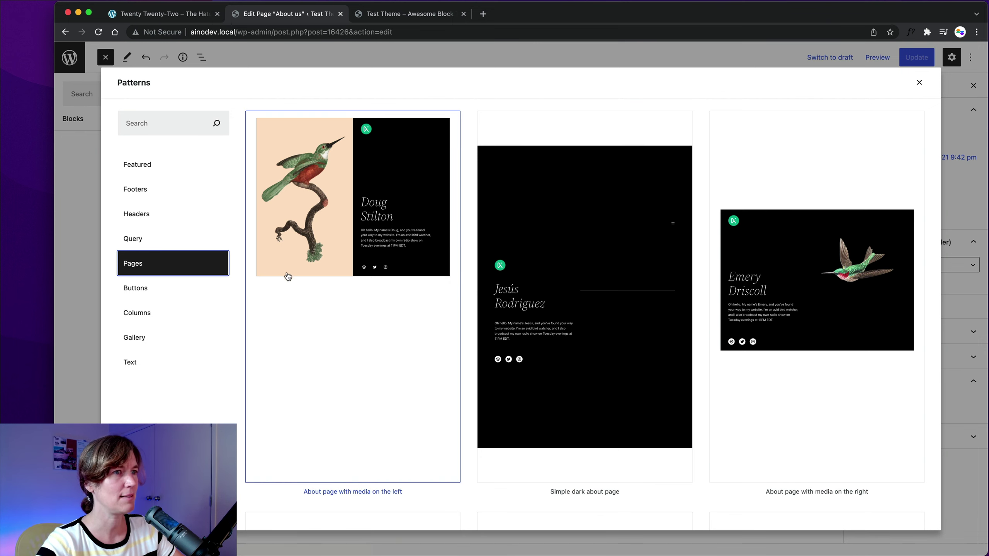
{"action": "scroll", "coordinate": [288, 280], "scroll_direction": "down", "scroll_amount": 2}
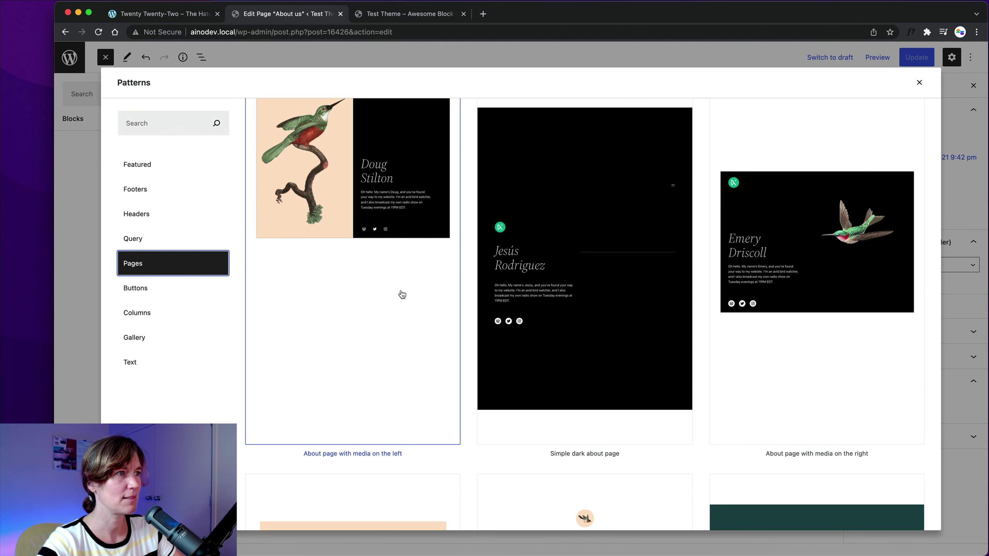
{"action": "scroll", "coordinate": [399, 294], "scroll_direction": "down", "scroll_amount": 8}
{"action": "scroll", "coordinate": [400, 294], "scroll_direction": "down", "scroll_amount": 7}
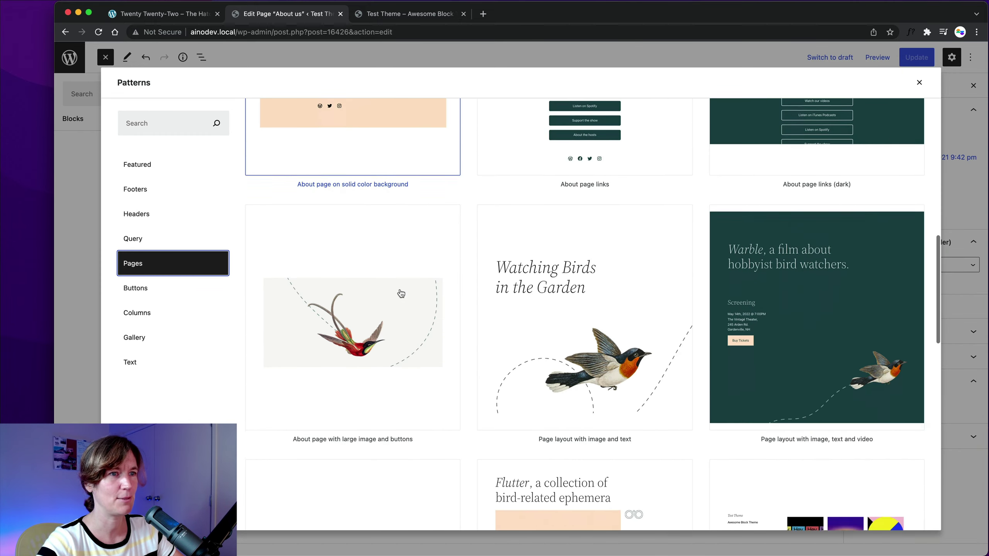
{"action": "scroll", "coordinate": [472, 307], "scroll_direction": "down", "scroll_amount": 1}
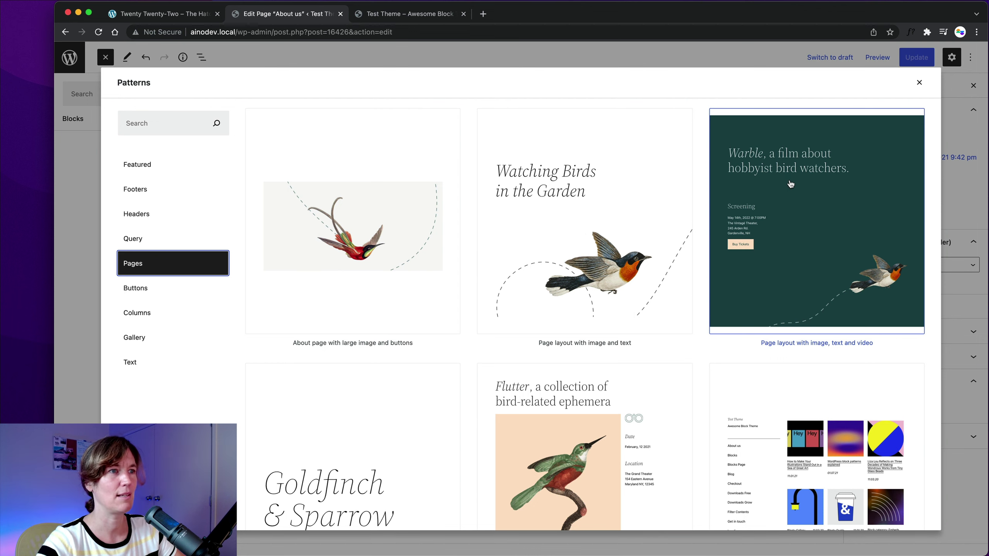
{"action": "scroll", "coordinate": [685, 286], "scroll_direction": "down", "scroll_amount": 7}
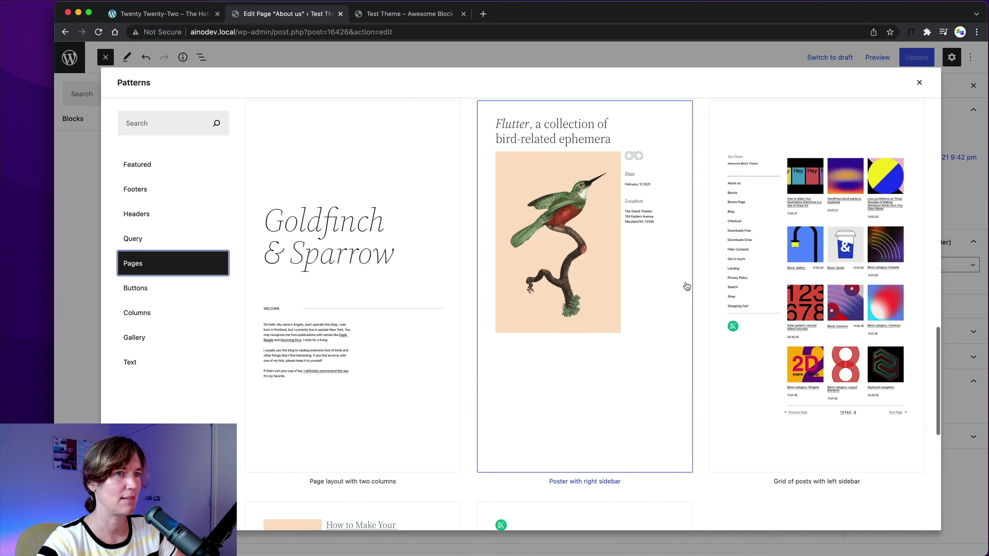
{"action": "scroll", "coordinate": [394, 284], "scroll_direction": "up", "scroll_amount": 9}
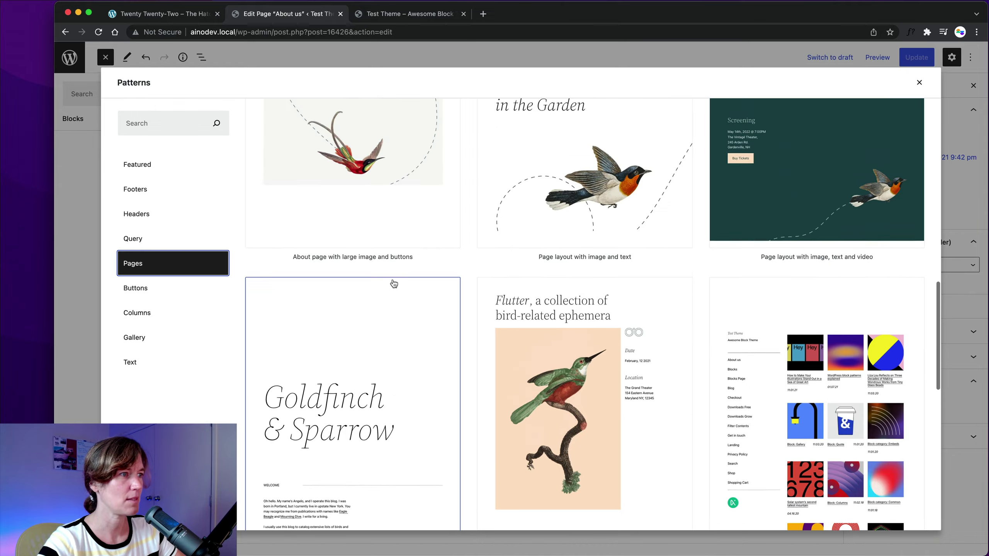
{"action": "scroll", "coordinate": [394, 283], "scroll_direction": "up", "scroll_amount": 5}
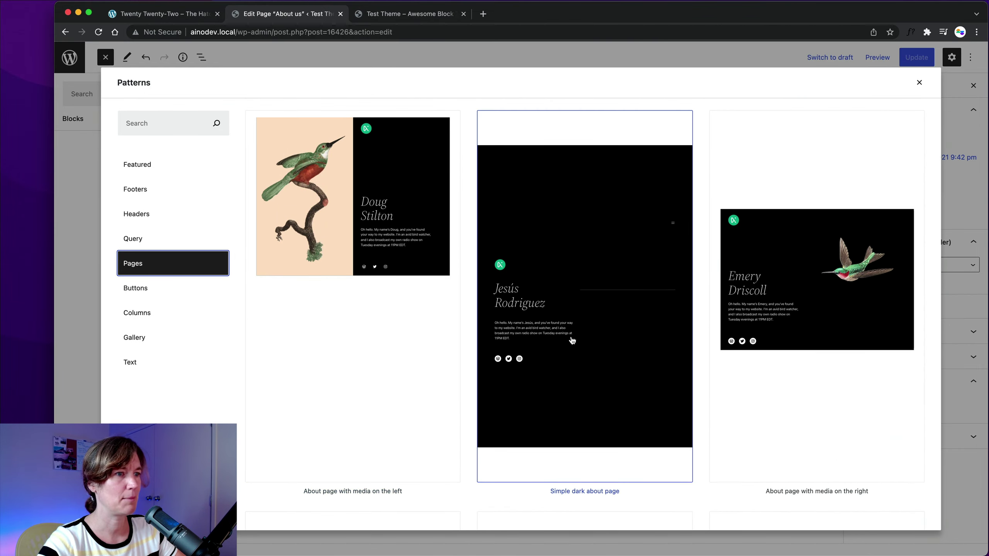
Step: Insert the "About page with media on the right" pattern into the About us page
{"action": "scroll", "coordinate": [550, 340], "scroll_direction": "down", "scroll_amount": 2}
{"action": "scroll", "coordinate": [773, 337], "scroll_direction": "up", "scroll_amount": 2}
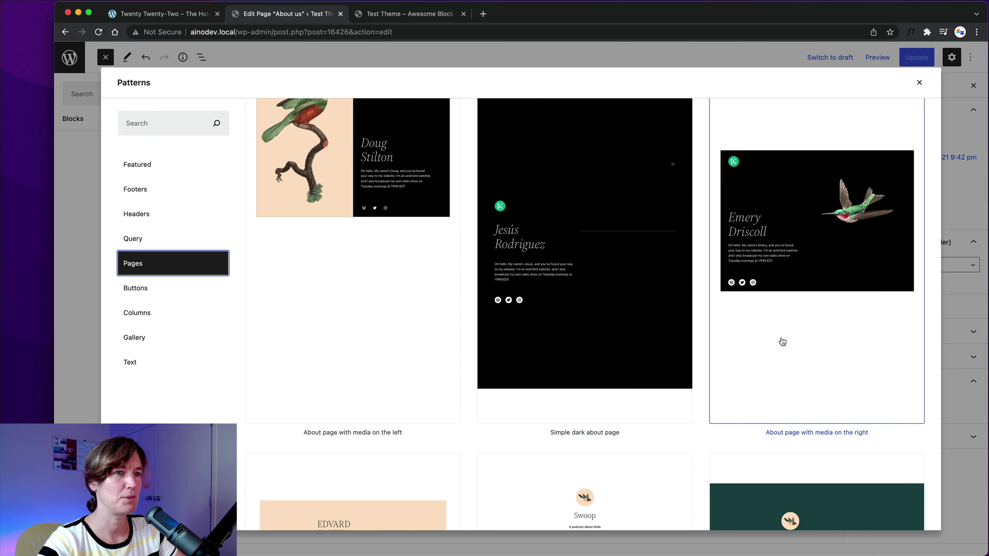
{"action": "left_click", "coordinate": [783, 342]}
{"action": "scroll", "coordinate": [425, 256], "scroll_direction": "up", "scroll_amount": 8}
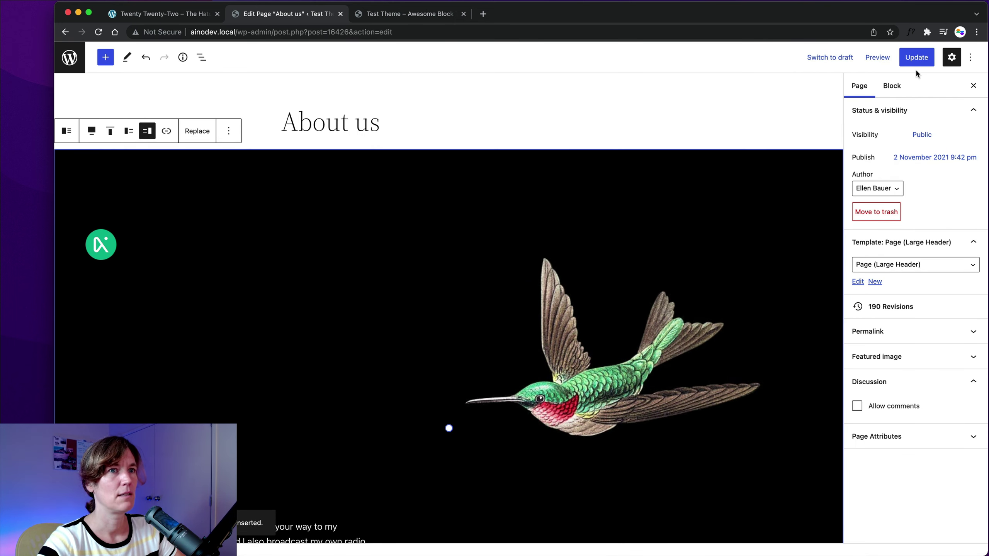
{"action": "scroll", "coordinate": [654, 260], "scroll_direction": "down", "scroll_amount": 11}
{"action": "scroll", "coordinate": [654, 261], "scroll_direction": "up", "scroll_amount": 10}
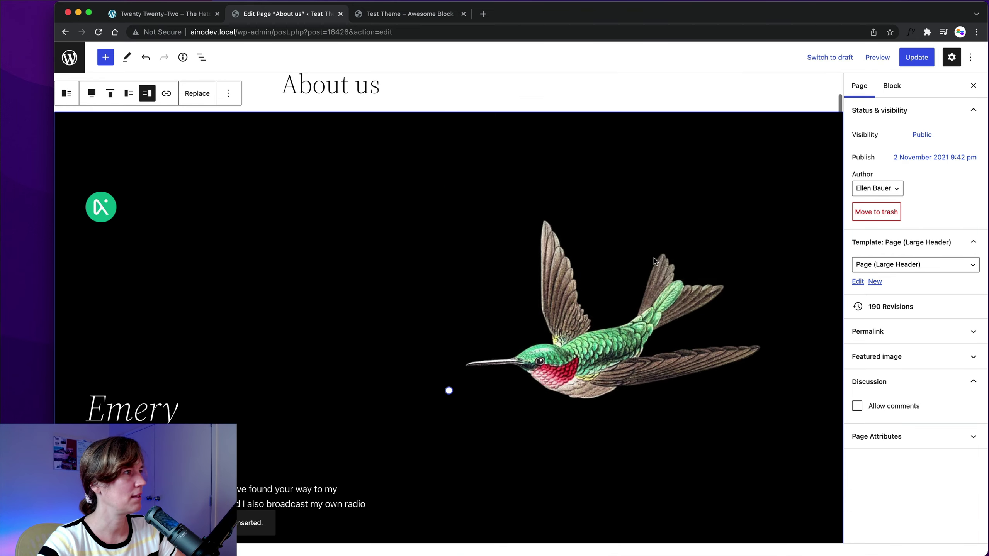
Step: Assign the Blank template to the About us page and update it
{"action": "left_click", "coordinate": [872, 264]}
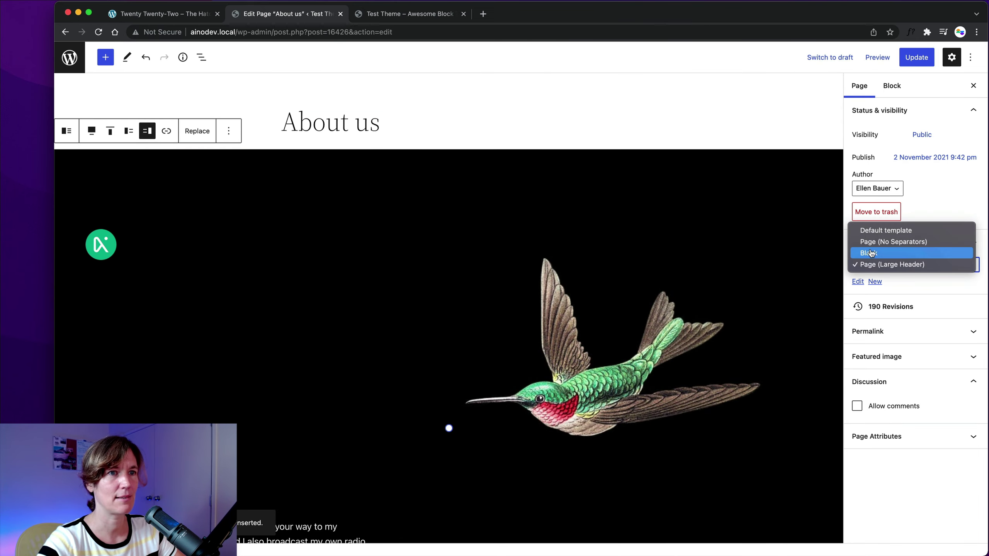
{"action": "left_click", "coordinate": [871, 252]}
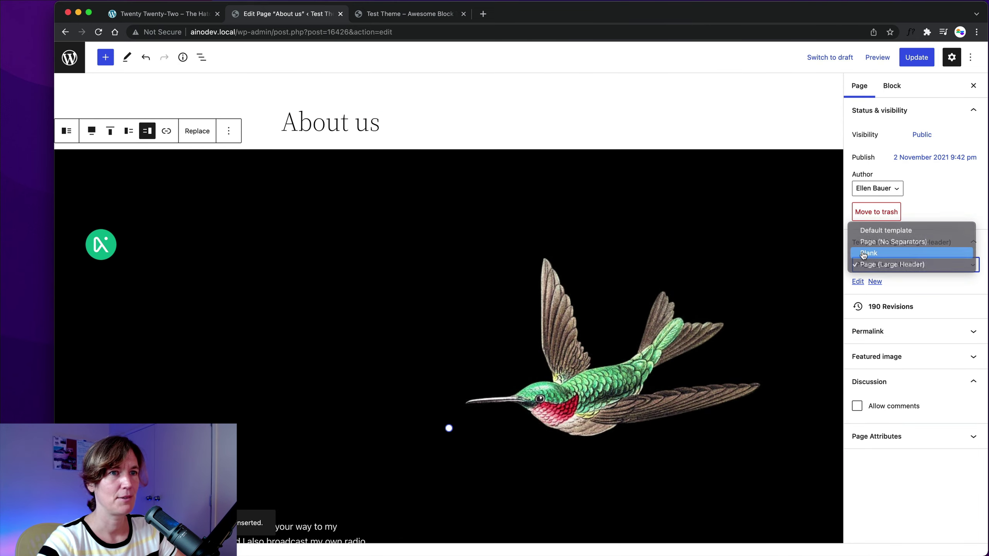
{"action": "left_click", "coordinate": [912, 63]}
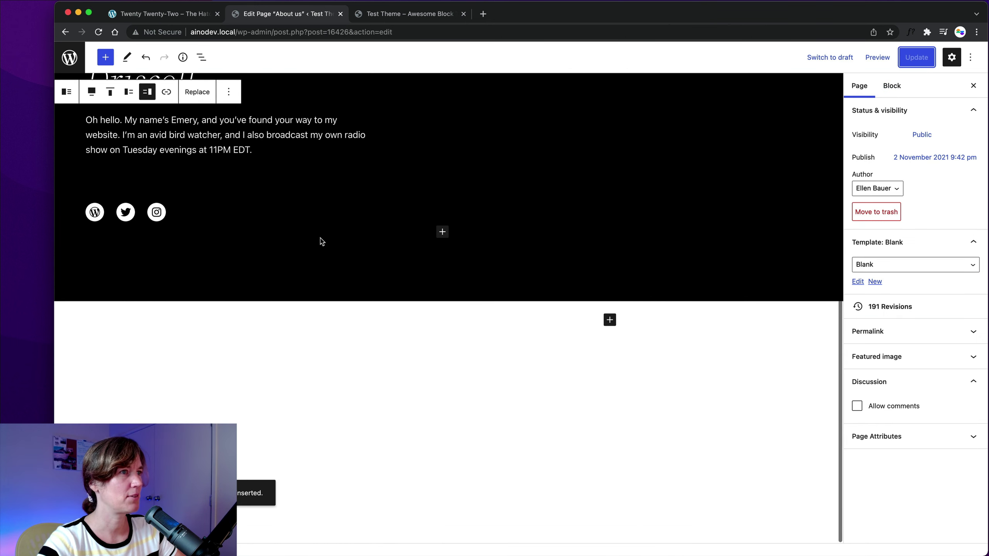
Step: Replace the placeholder name in the pattern's two-line heading with the page author's first and last name
{"action": "left_click", "coordinate": [125, 228]}
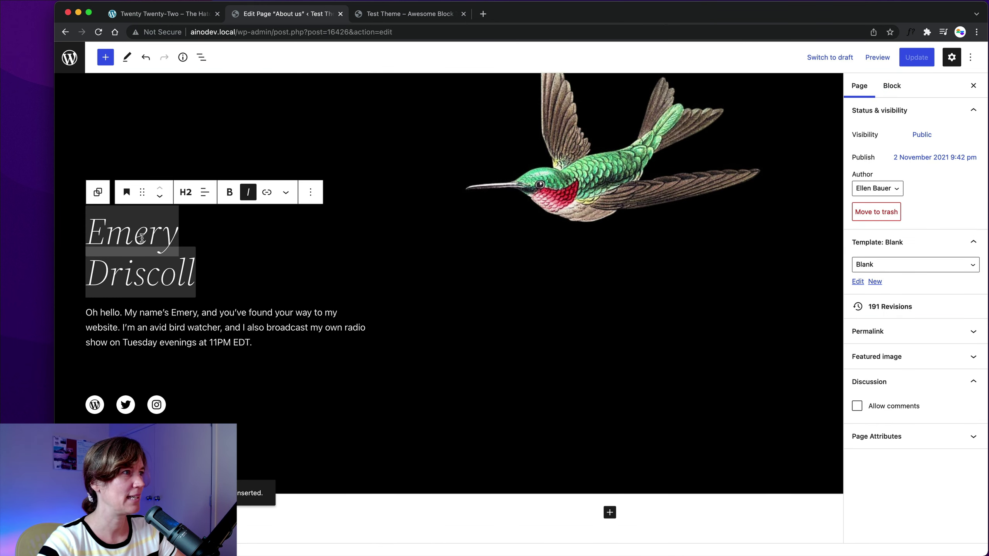
{"action": "left_click_drag", "start_coordinate": [175, 248], "coordinate": [118, 246]}
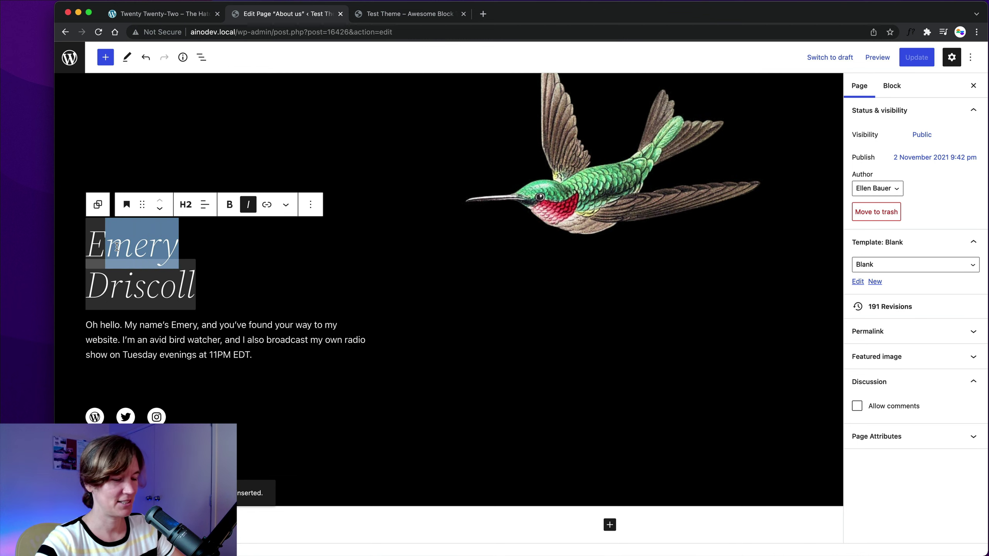
{"action": "type", "text": "llen"}
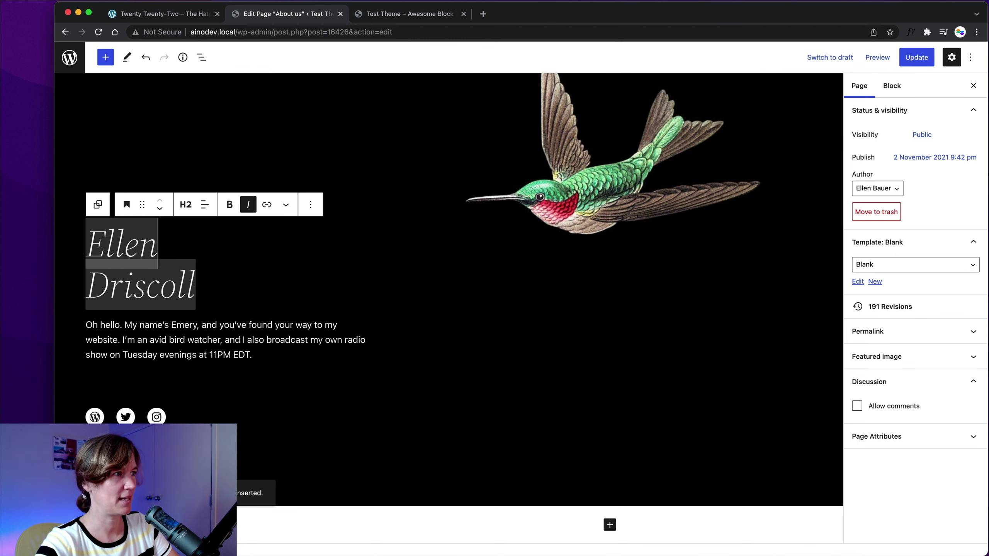
{"action": "double_click", "coordinate": [133, 292]}
{"action": "type", "text": "H"}
{"action": "key", "text": "BackSpace"}
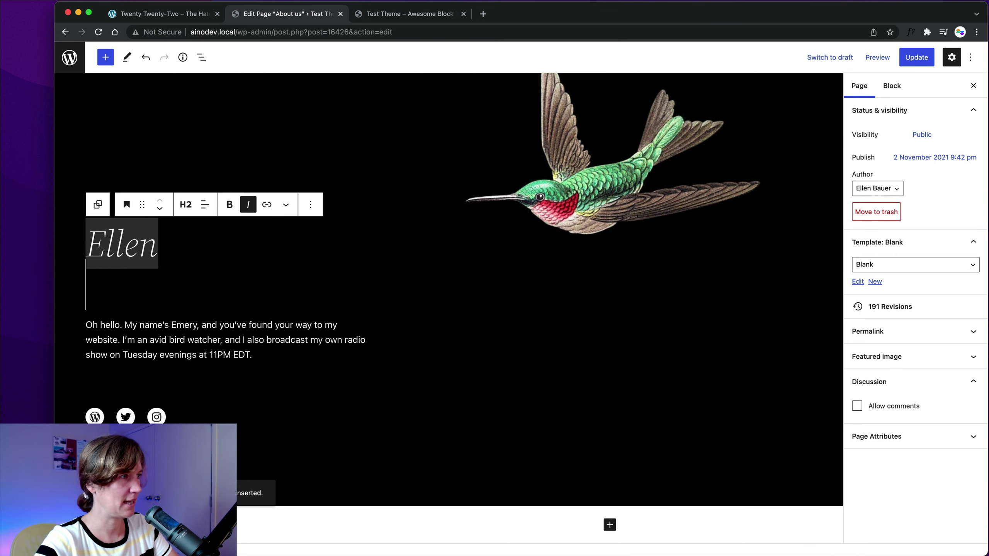
{"action": "type", "text": "Bauer"}
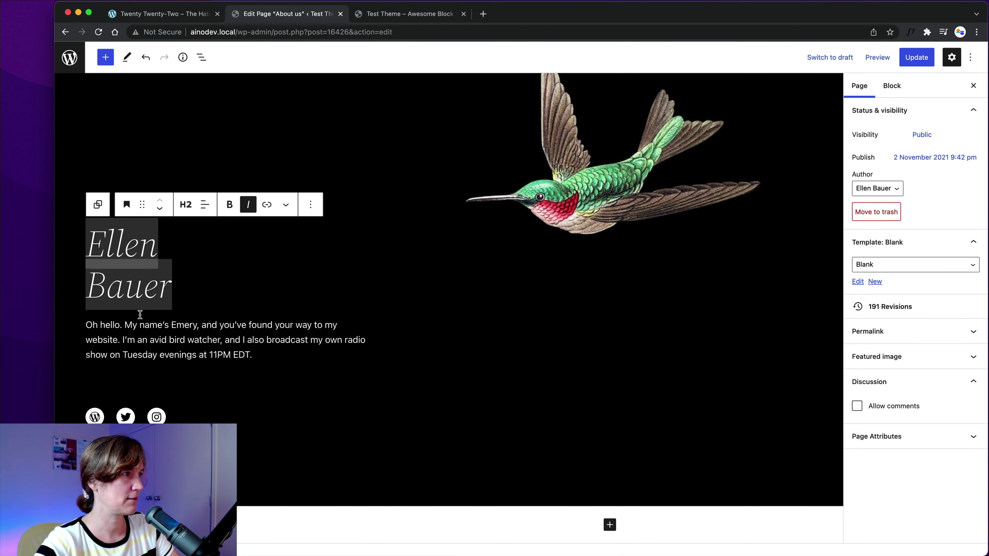
{"action": "left_click", "coordinate": [139, 329]}
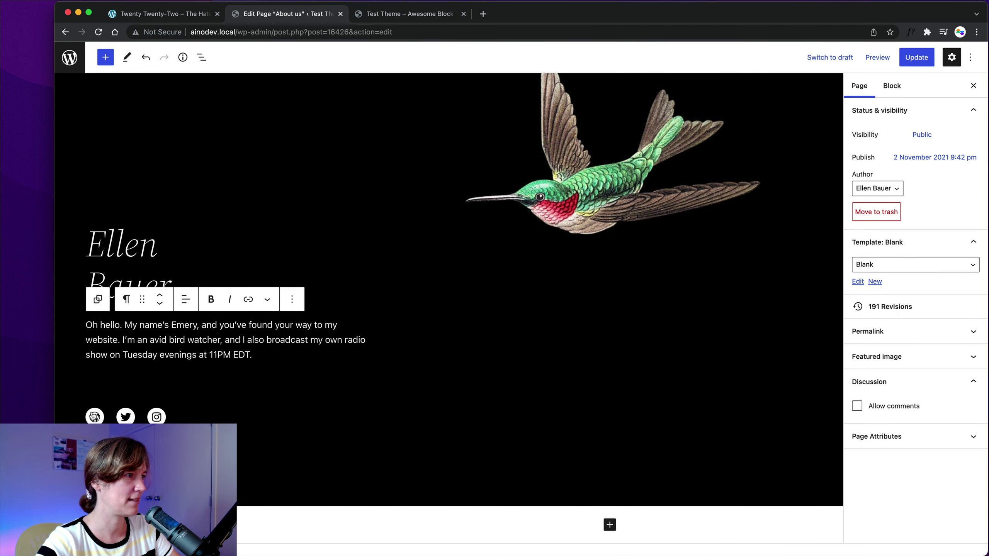
Step: Get the author's profile address from Twitter in a new tab for the link of the pattern's Twitter icon
{"action": "scroll", "coordinate": [93, 417], "scroll_direction": "down", "scroll_amount": 1}
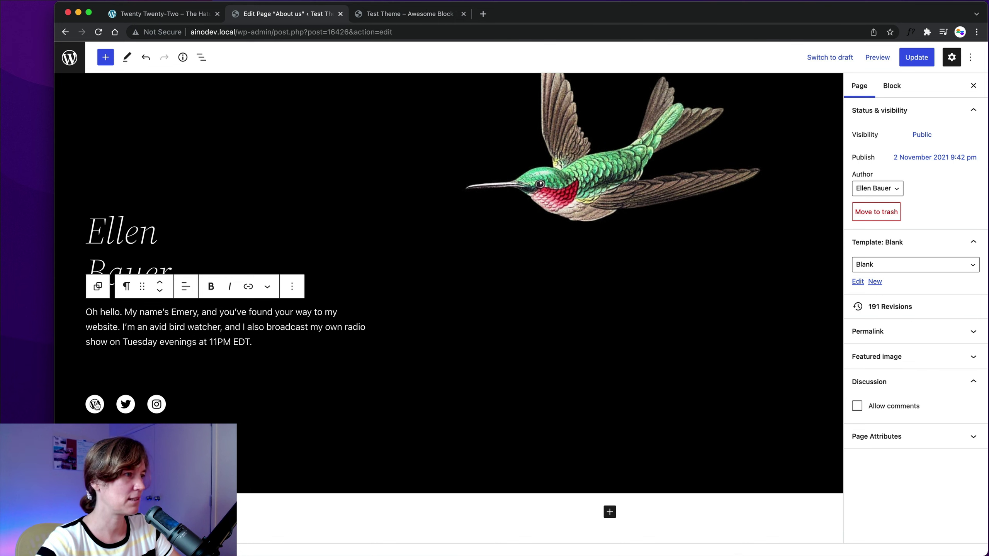
{"action": "left_click", "coordinate": [96, 405]}
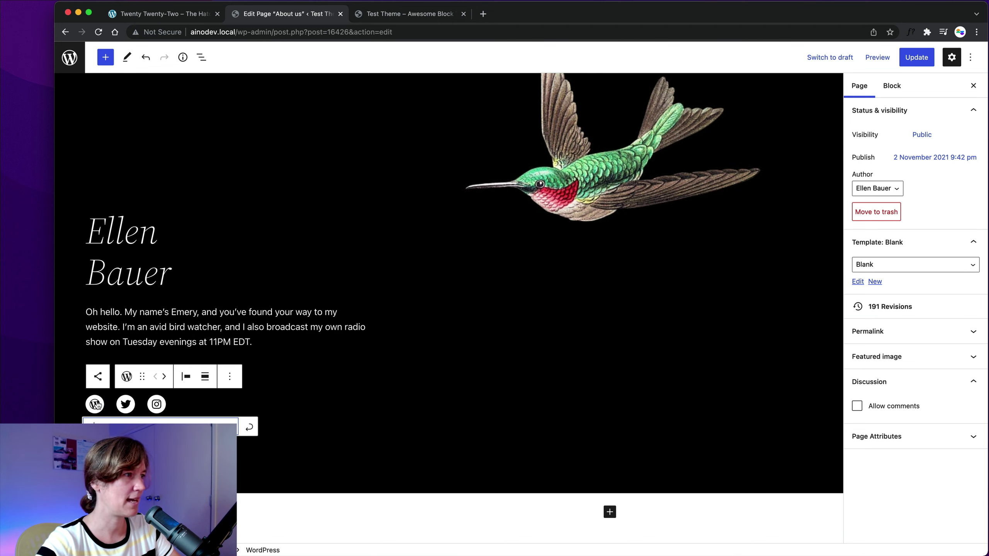
{"action": "left_click", "coordinate": [126, 405]}
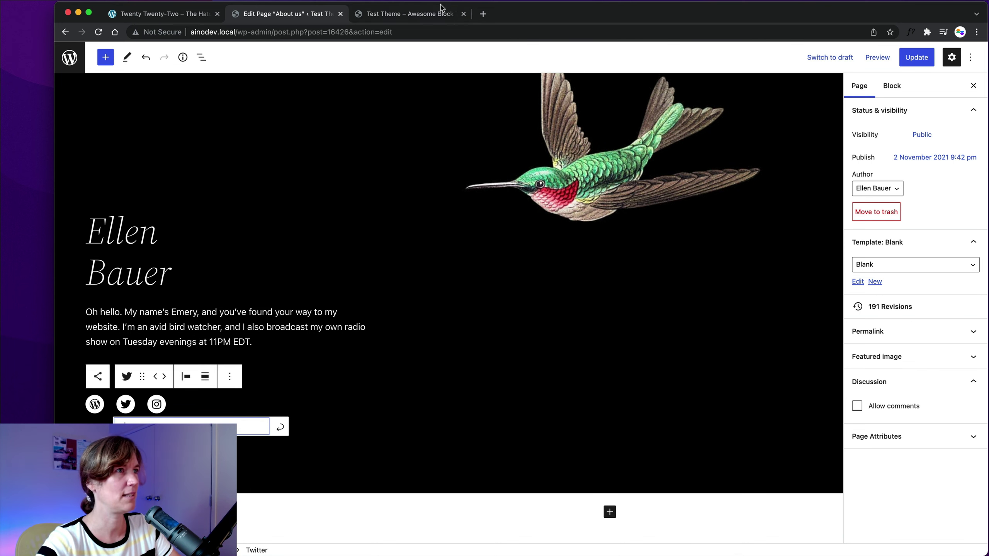
{"action": "left_click", "coordinate": [482, 13]}
{"action": "type", "text": "twitter.com/ellenbauer/"}
{"action": "key", "text": "Return"}
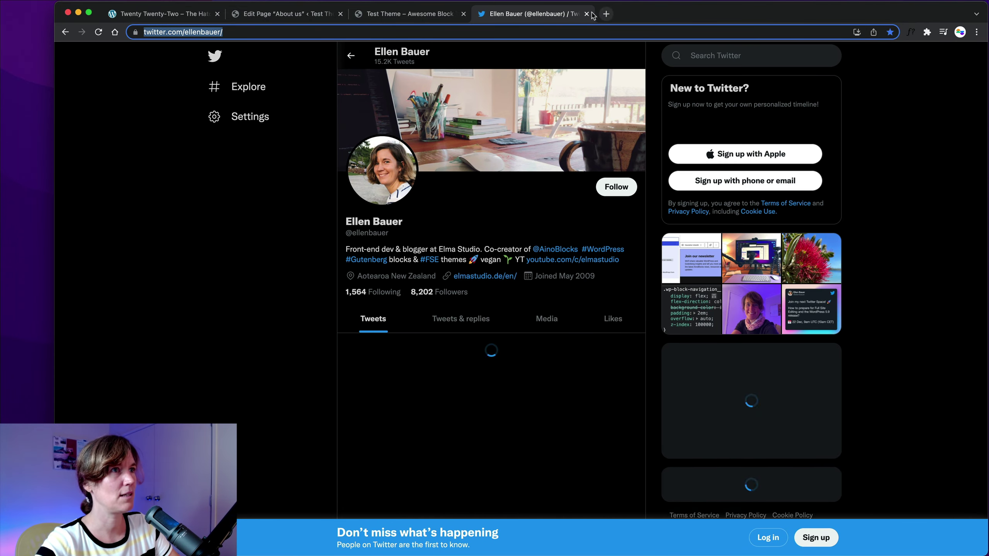
{"action": "left_click", "coordinate": [586, 13]}
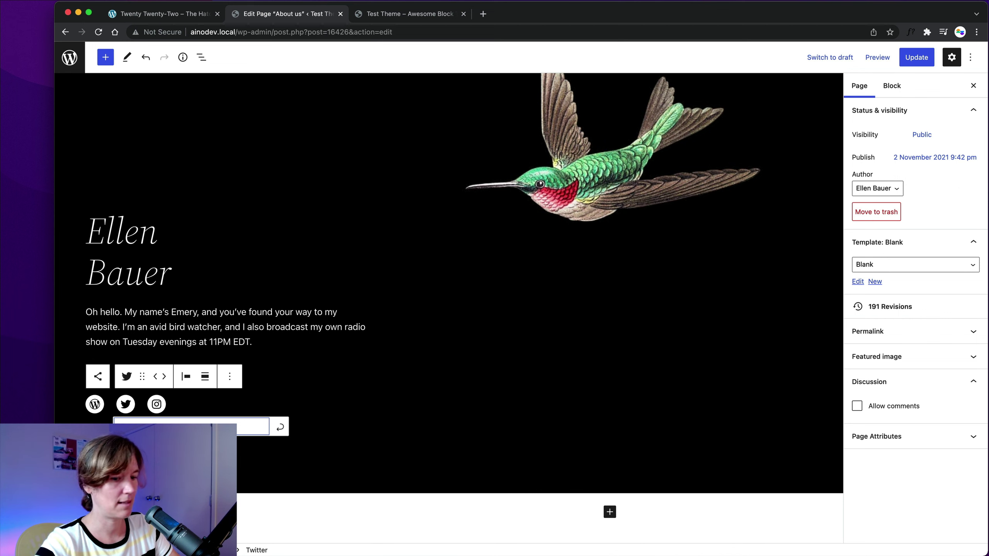
{"action": "key", "text": "Escape"}
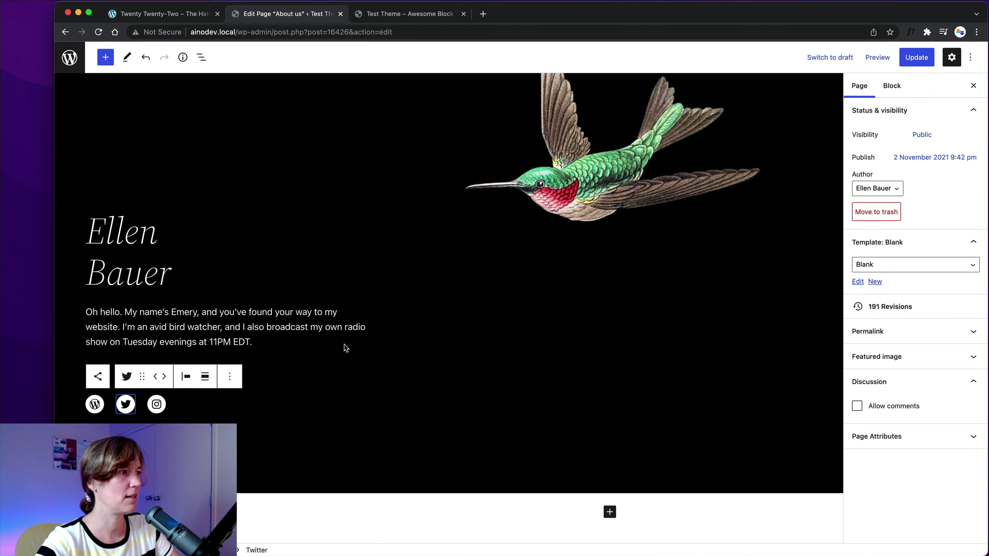
Step: Select the Media & Text block holding the hummingbird image and look over its layout on the page
{"action": "scroll", "coordinate": [593, 230], "scroll_direction": "up", "scroll_amount": 3}
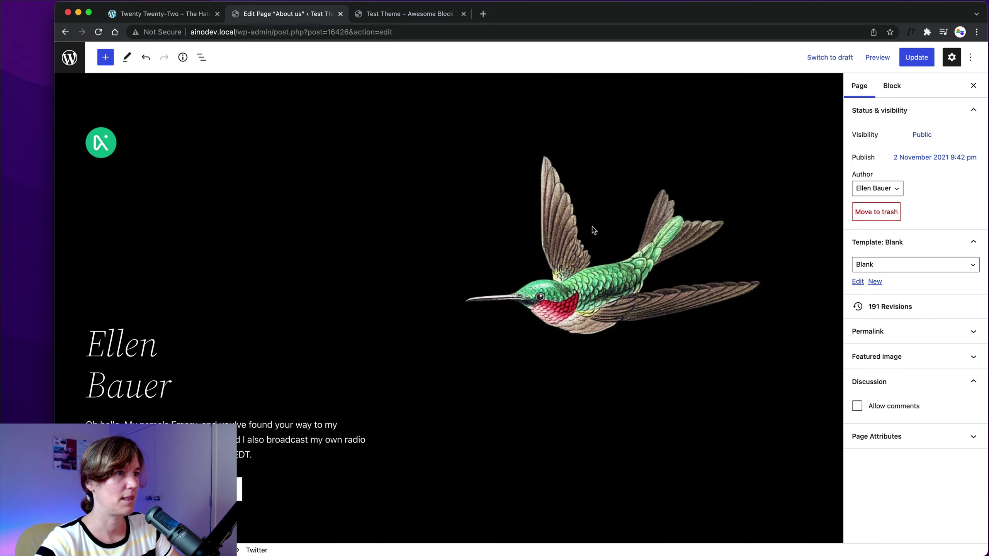
{"action": "scroll", "coordinate": [593, 230], "scroll_direction": "up", "scroll_amount": 3}
{"action": "left_click", "coordinate": [61, 171]}
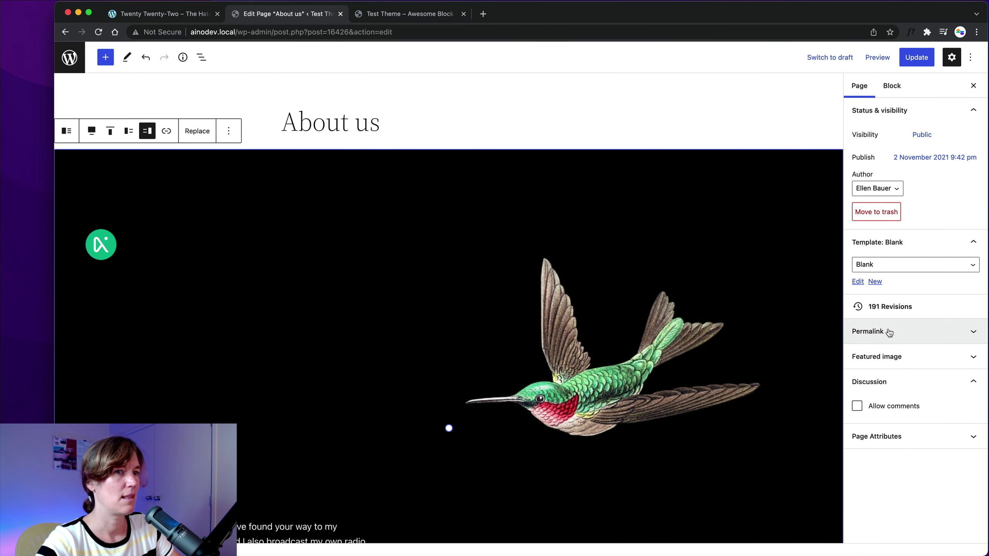
{"action": "scroll", "coordinate": [537, 260], "scroll_direction": "down", "scroll_amount": 2}
{"action": "scroll", "coordinate": [561, 272], "scroll_direction": "down", "scroll_amount": 2}
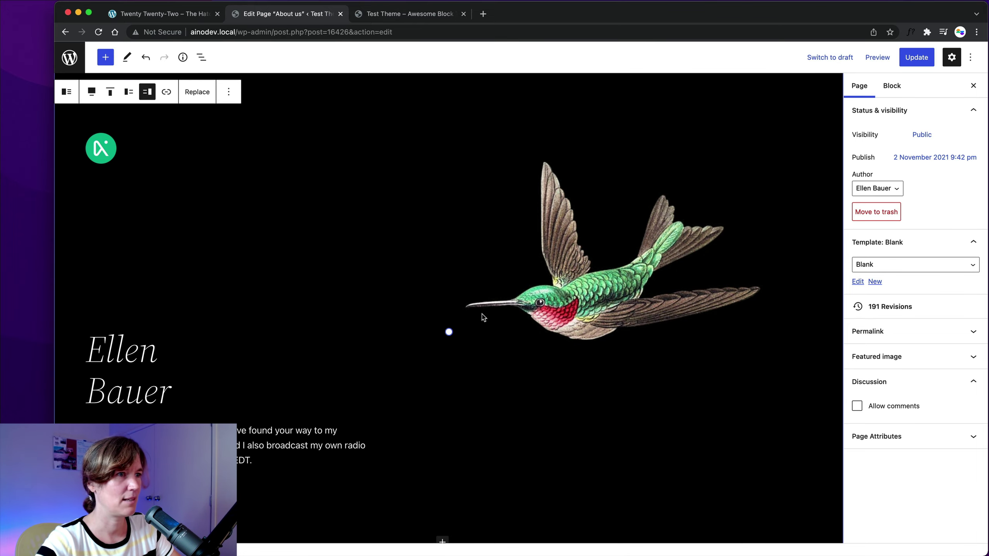
{"action": "scroll", "coordinate": [631, 292], "scroll_direction": "up", "scroll_amount": 4}
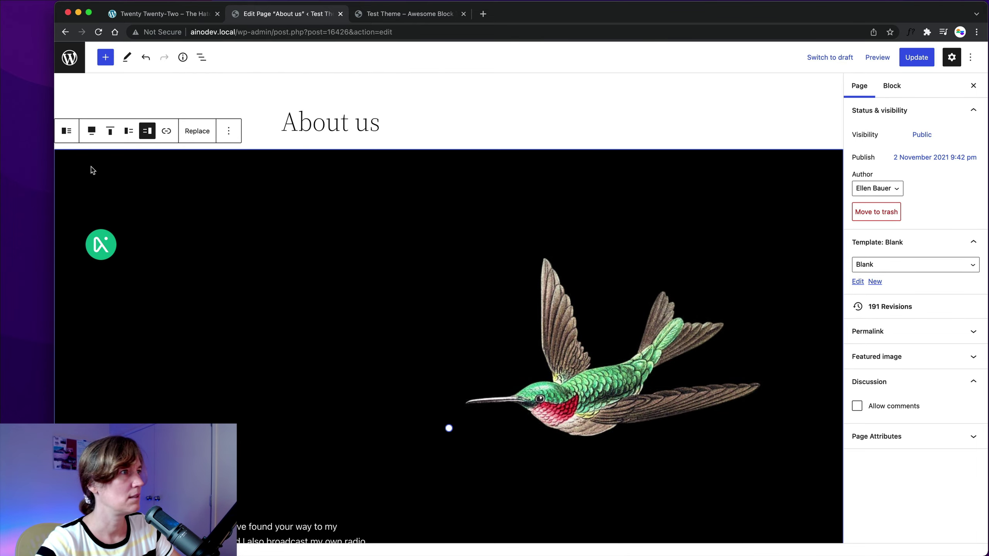
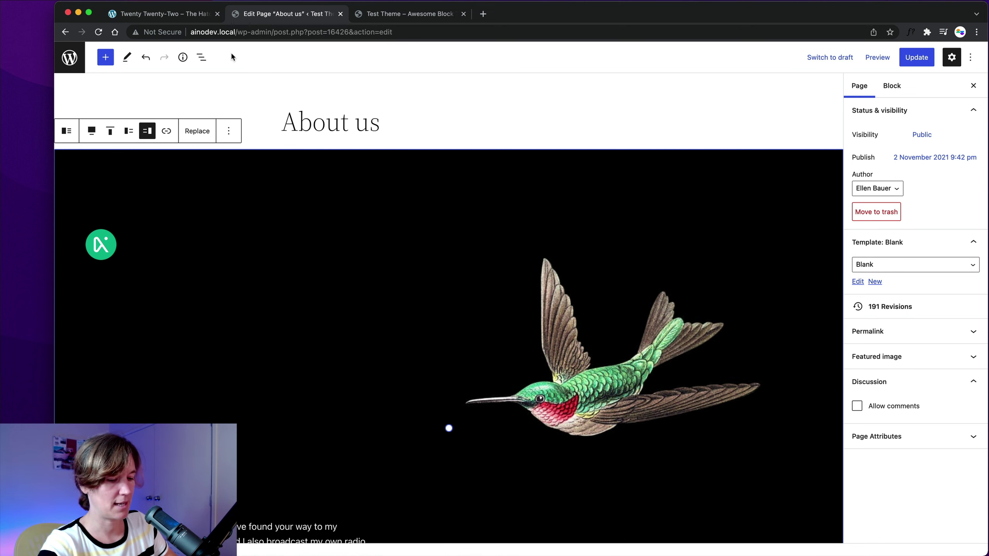
Step: Show the page's block list and select the Media & Text block that holds the hummingbird image
{"action": "key", "text": "ctrl+alt+o"}
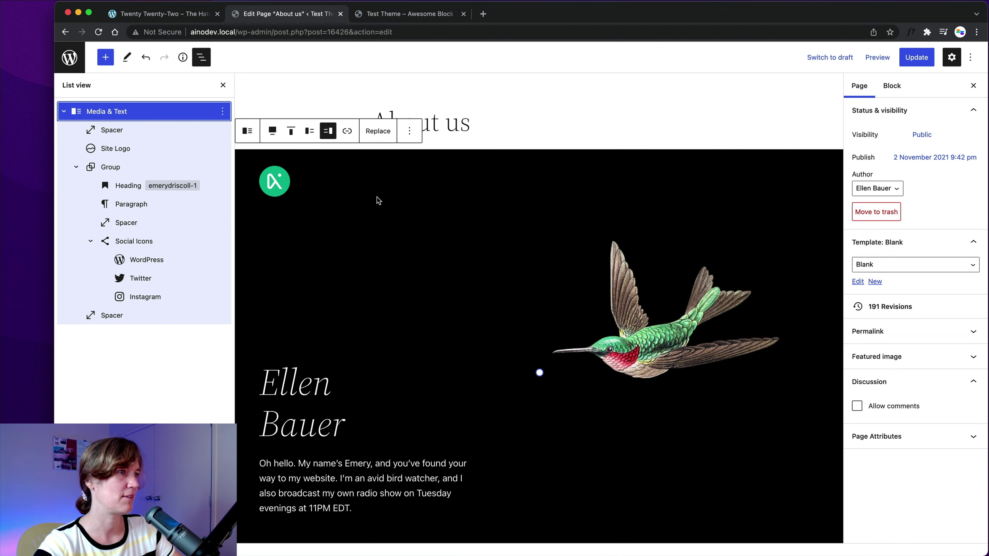
{"action": "scroll", "coordinate": [333, 341], "scroll_direction": "down", "scroll_amount": 4}
{"action": "left_click", "coordinate": [333, 341]}
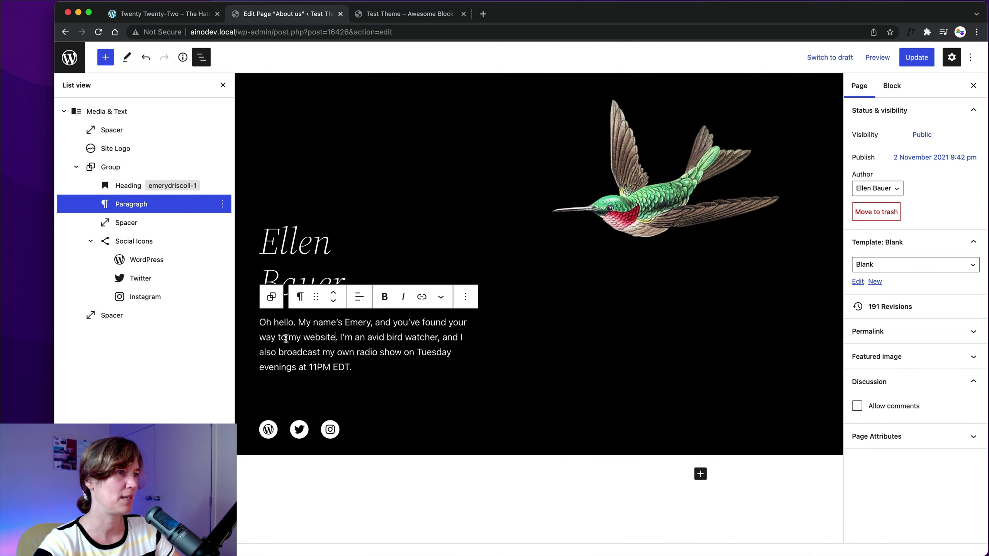
{"action": "scroll", "coordinate": [654, 279], "scroll_direction": "up", "scroll_amount": 1}
{"action": "left_click", "coordinate": [649, 273]}
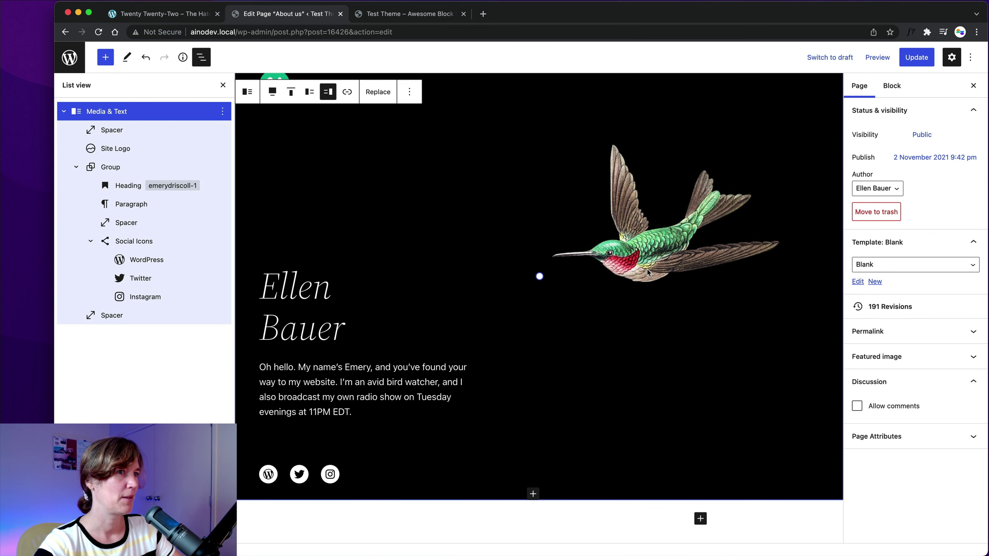
{"action": "scroll", "coordinate": [650, 275], "scroll_direction": "up", "scroll_amount": 2}
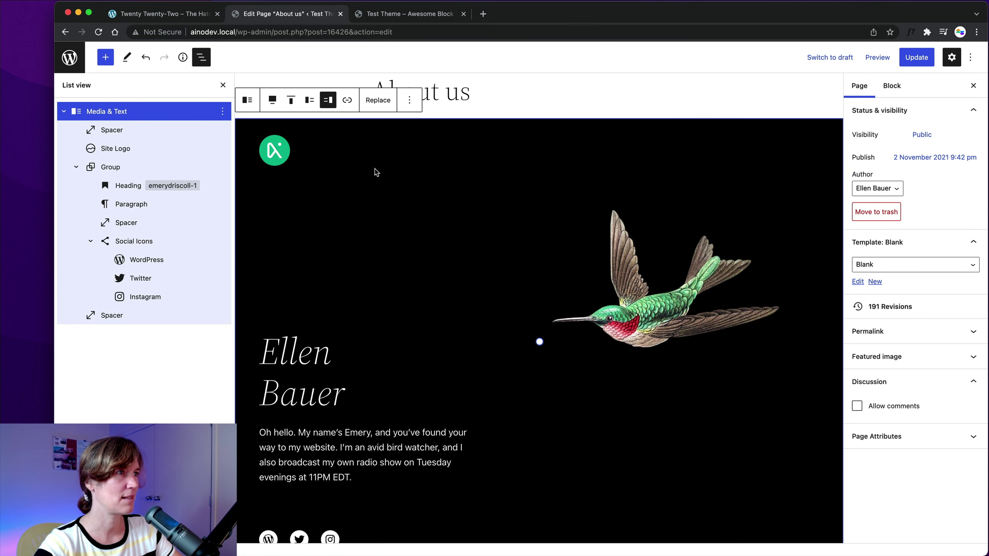
Step: Try the Media & Text block with its image left of the text, and return the image to the right
{"action": "left_click", "coordinate": [308, 102]}
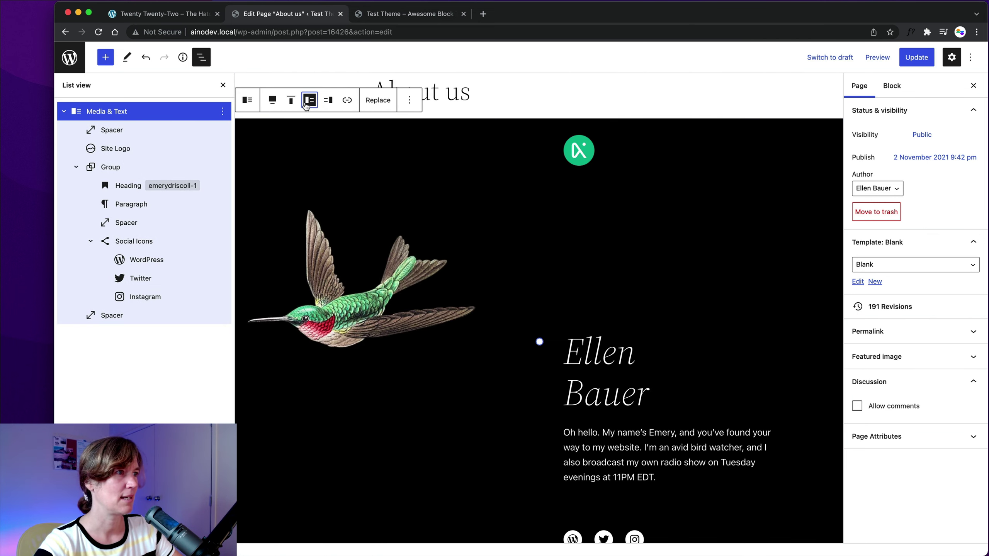
{"action": "scroll", "coordinate": [473, 351], "scroll_direction": "down", "scroll_amount": 4}
{"action": "scroll", "coordinate": [463, 263], "scroll_direction": "up", "scroll_amount": 5}
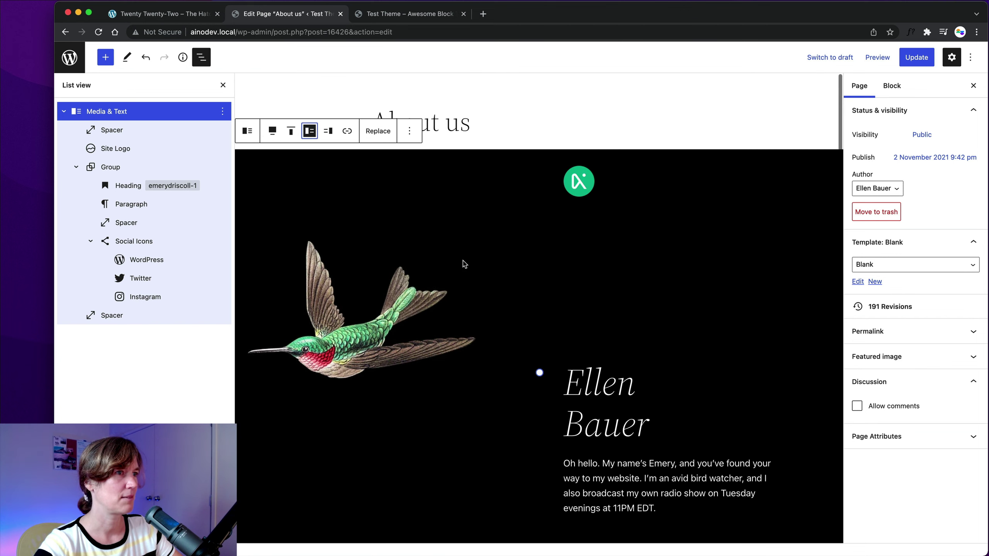
{"action": "left_click", "coordinate": [326, 134]}
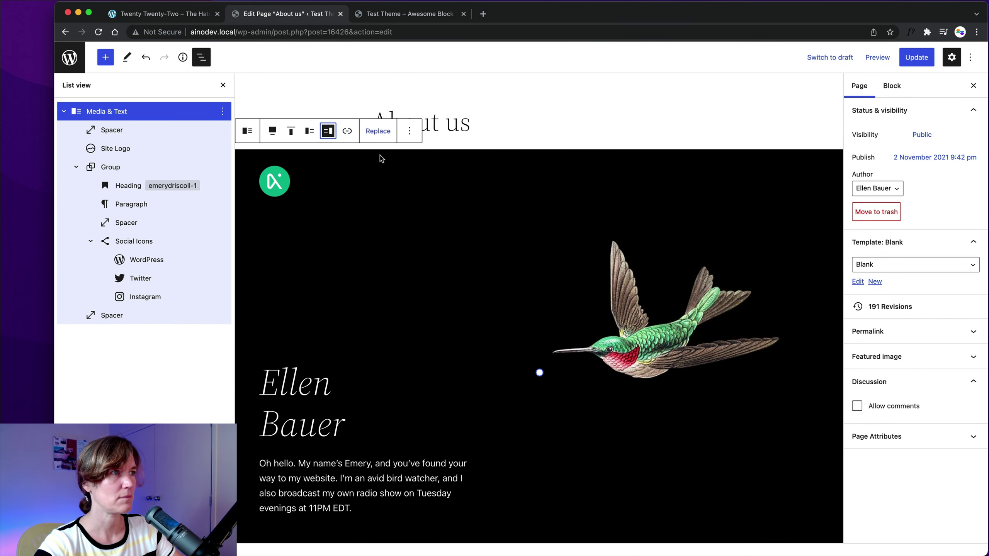
Step: Replace the hummingbird image in the Media & Text block with Labyrinth.png from the media library
{"action": "scroll", "coordinate": [413, 221], "scroll_direction": "down", "scroll_amount": 1}
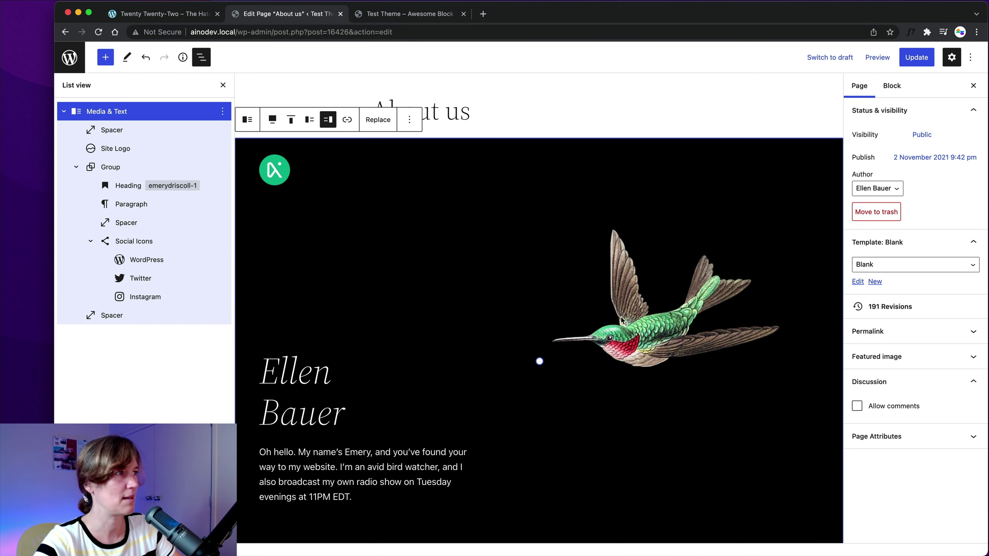
{"action": "scroll", "coordinate": [646, 329], "scroll_direction": "down", "scroll_amount": 1}
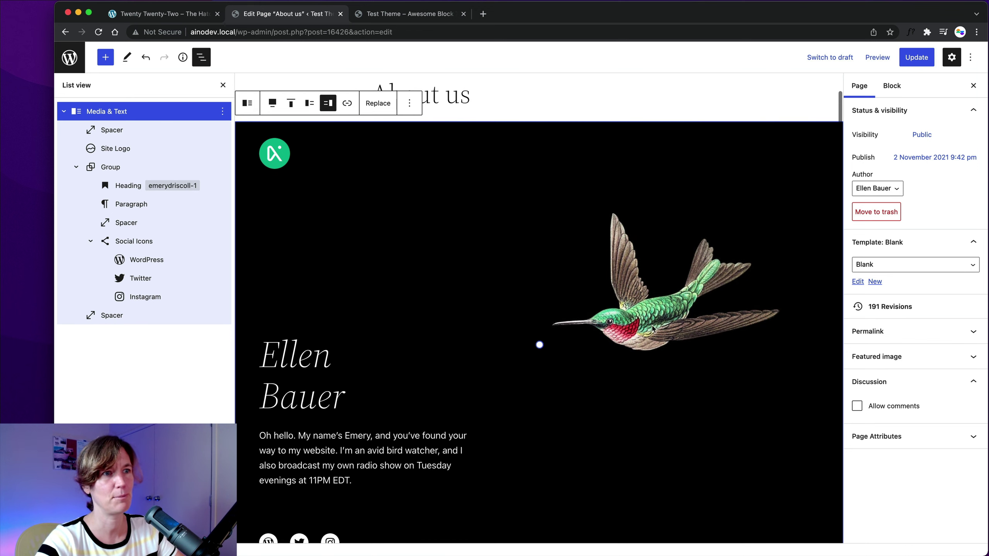
{"action": "scroll", "coordinate": [657, 327], "scroll_direction": "down", "scroll_amount": 1}
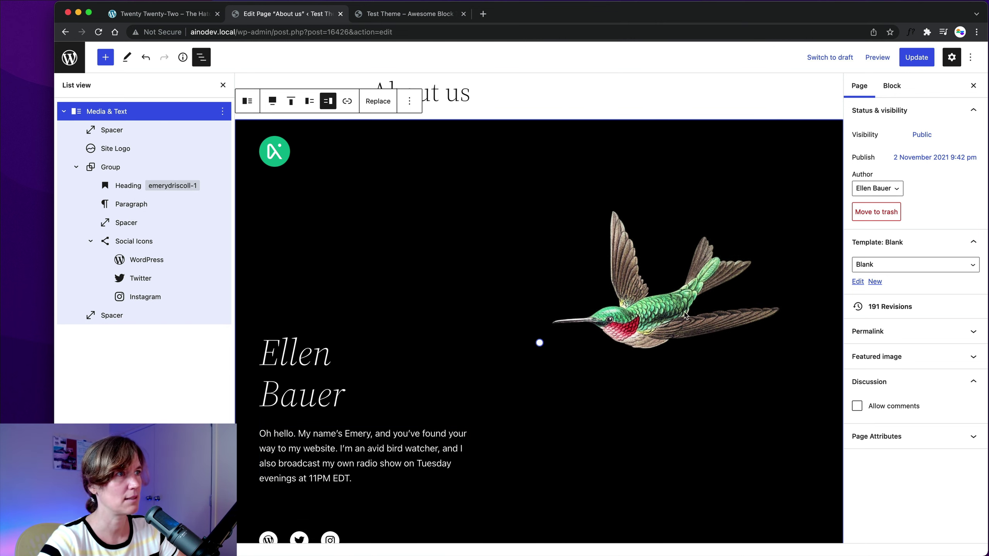
{"action": "scroll", "coordinate": [685, 315], "scroll_direction": "up", "scroll_amount": 2}
{"action": "left_click", "coordinate": [378, 131]}
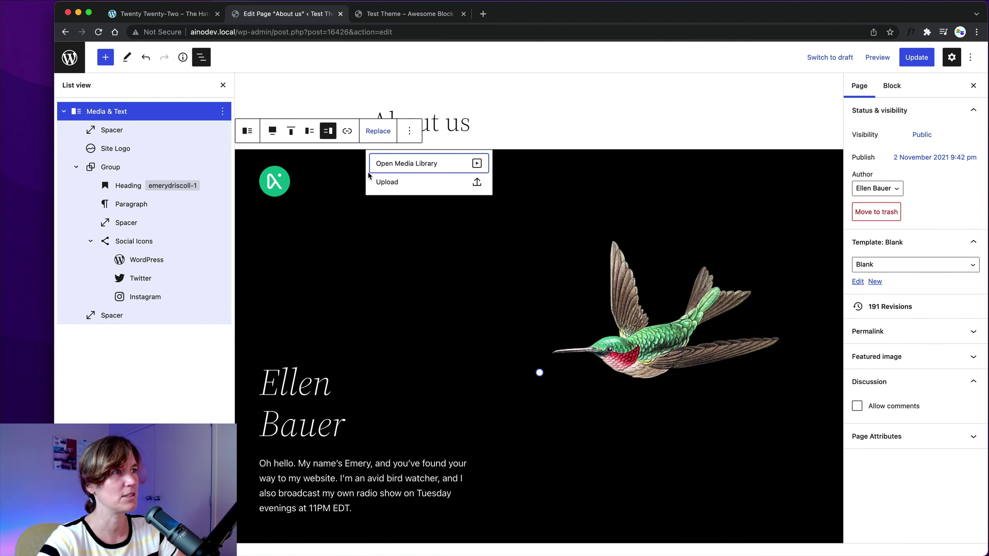
{"action": "left_click", "coordinate": [385, 165]}
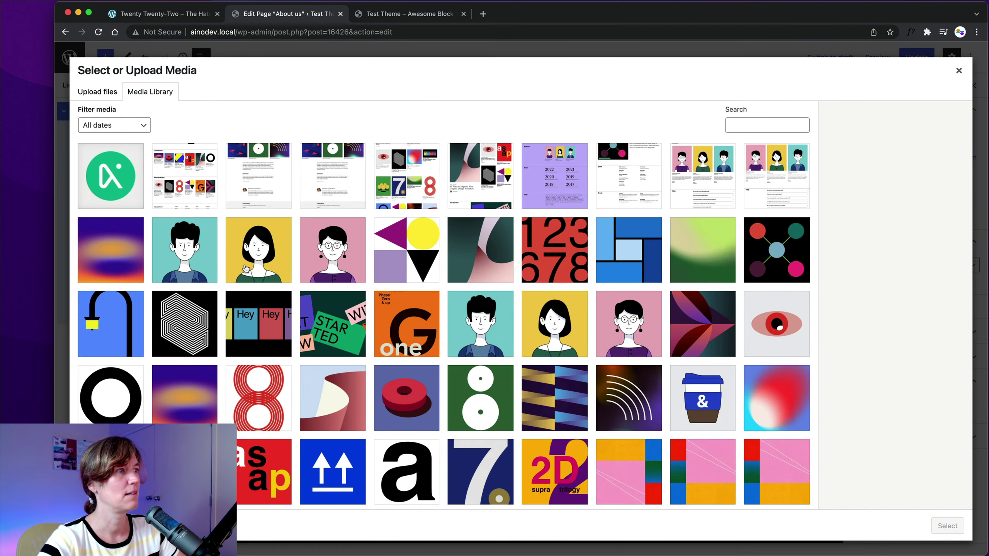
{"action": "left_click", "coordinate": [193, 332]}
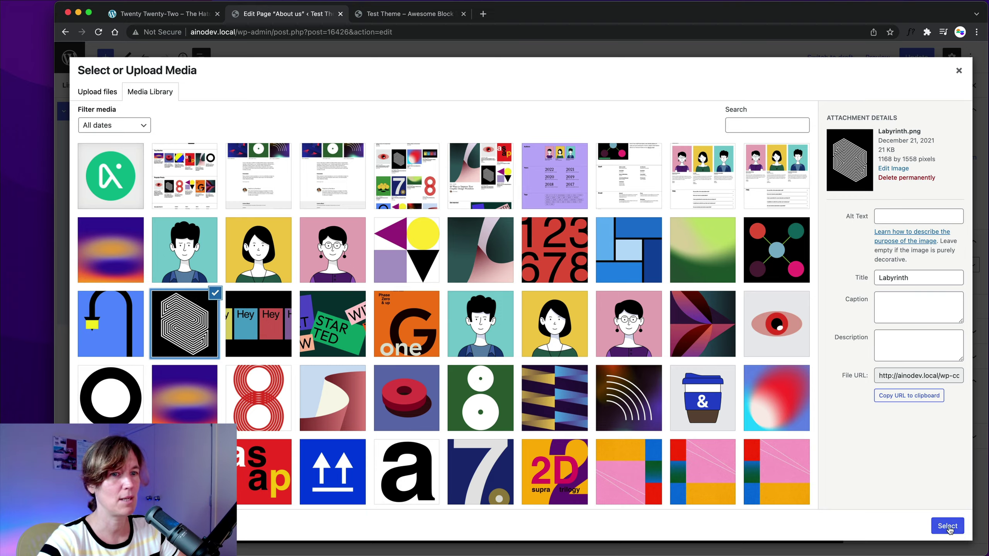
{"action": "left_click", "coordinate": [947, 525]}
{"action": "scroll", "coordinate": [492, 273], "scroll_direction": "down", "scroll_amount": 5}
{"action": "scroll", "coordinate": [492, 272], "scroll_direction": "up", "scroll_amount": 3}
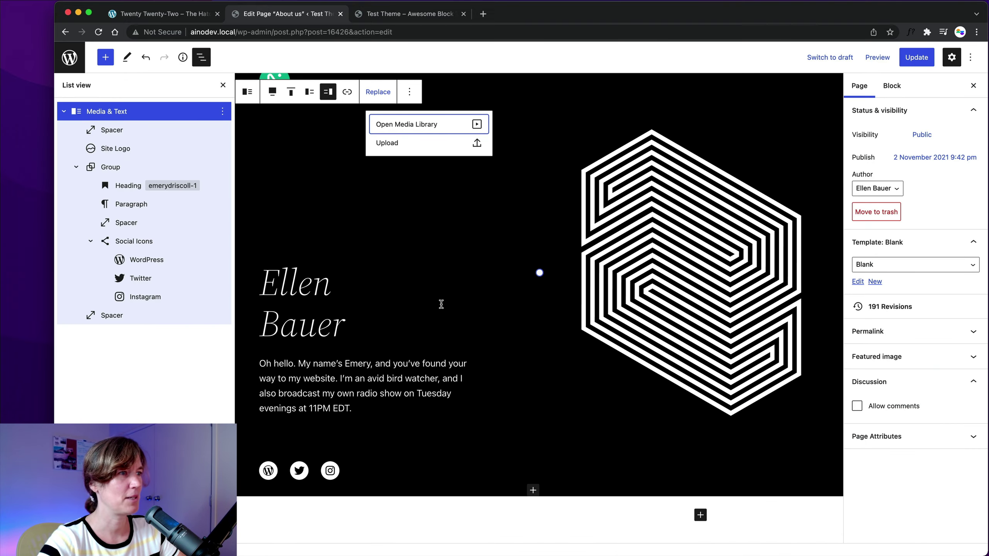
Step: Save the About us page and look over its full-page layout in a new-tab preview
{"action": "left_click", "coordinate": [414, 308]}
{"action": "key", "text": "super+s"}
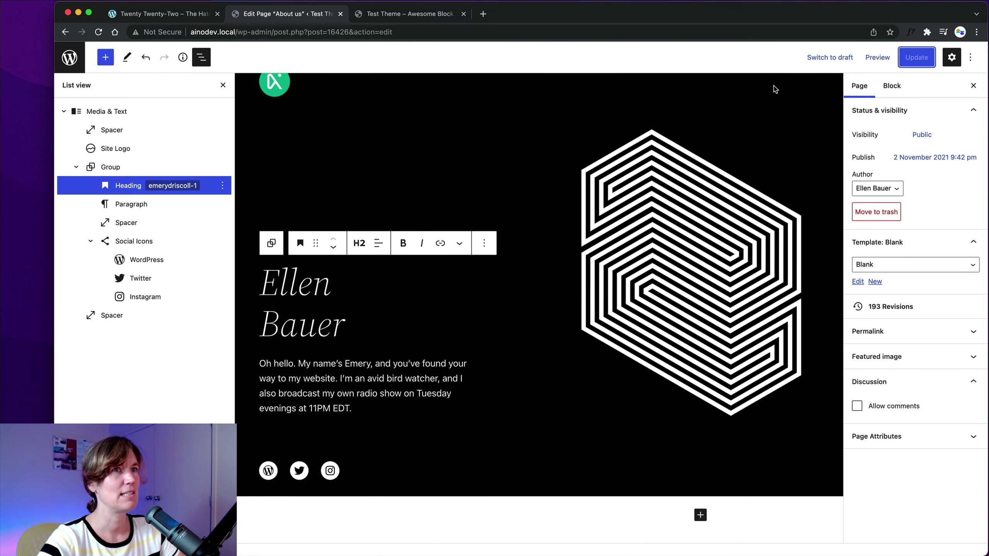
{"action": "left_click", "coordinate": [877, 57]}
{"action": "left_click", "coordinate": [808, 148]}
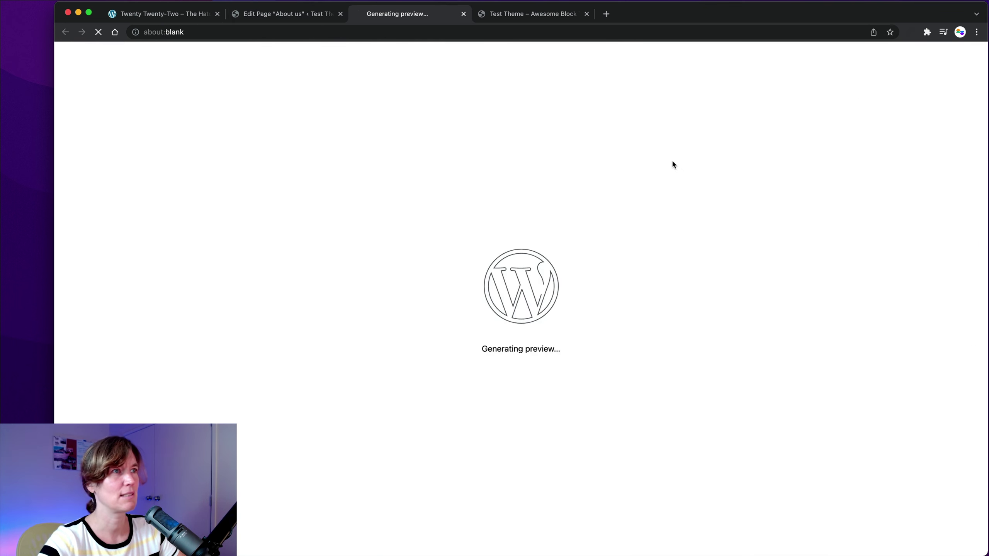
{"action": "scroll", "coordinate": [191, 245], "scroll_direction": "down", "scroll_amount": 3}
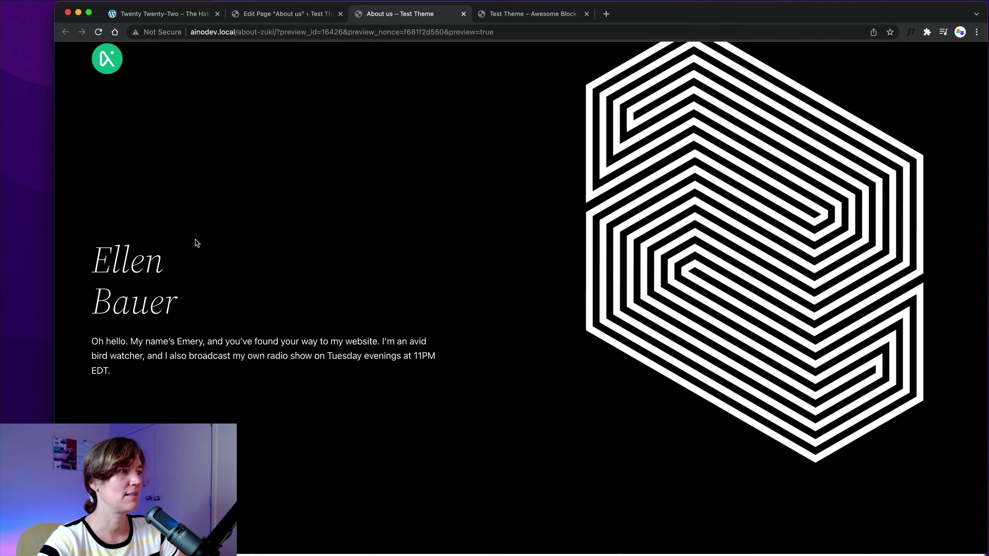
{"action": "scroll", "coordinate": [195, 242], "scroll_direction": "up", "scroll_amount": 3}
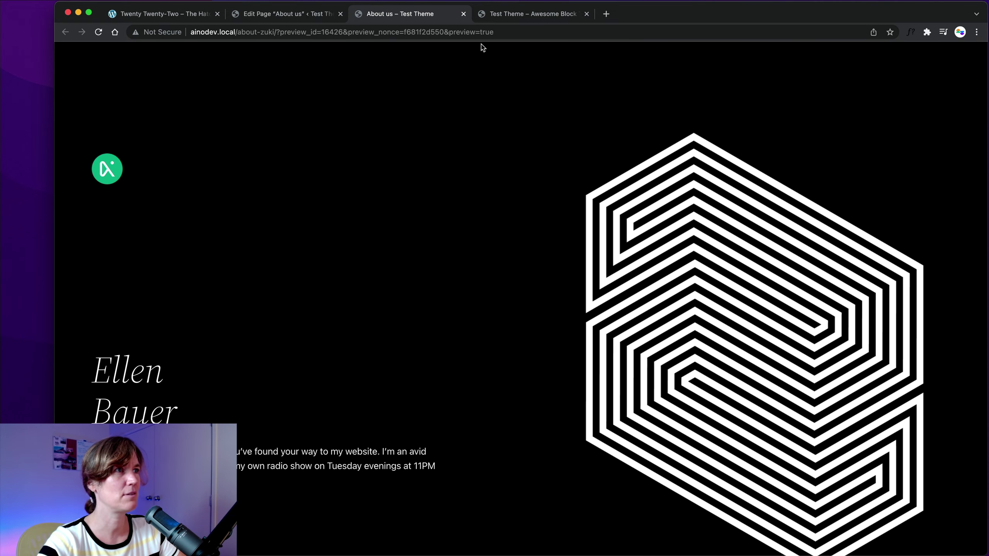
{"action": "scroll", "coordinate": [346, 158], "scroll_direction": "down", "scroll_amount": 3}
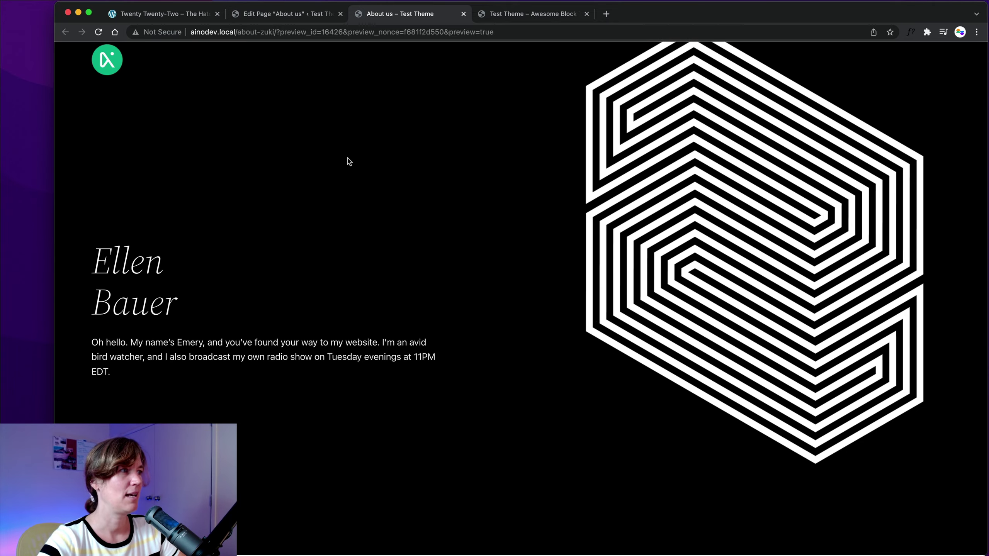
{"action": "scroll", "coordinate": [389, 168], "scroll_direction": "up", "scroll_amount": 3}
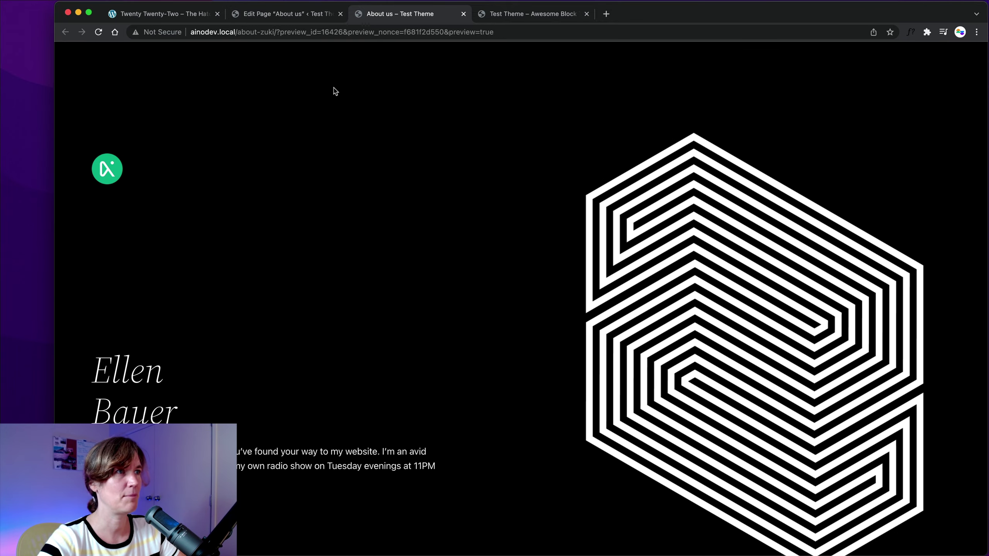
Step: Assign the Page (Large Header) template to the About us page and update it
{"action": "left_click", "coordinate": [297, 14]}
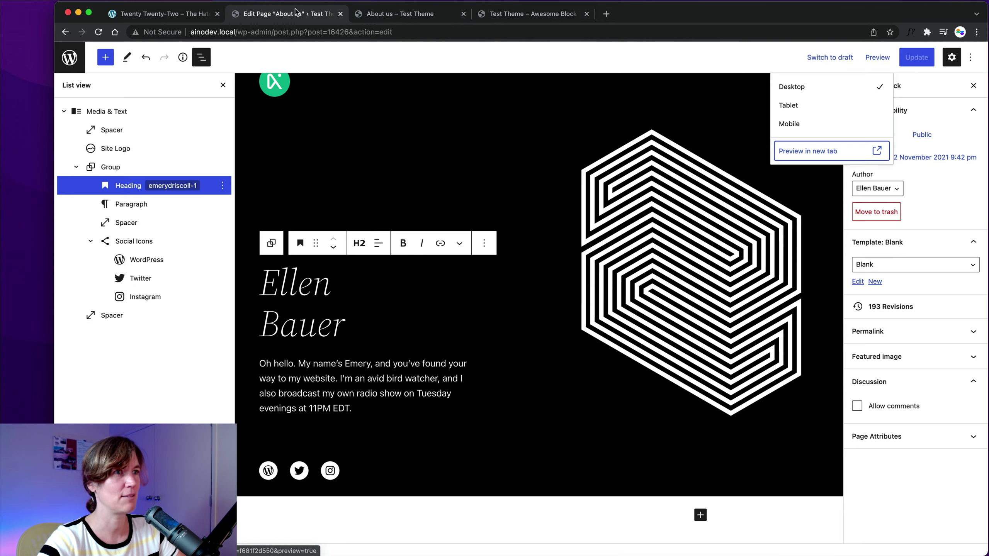
{"action": "left_click", "coordinate": [947, 201]}
{"action": "left_click", "coordinate": [850, 267]}
{"action": "left_click", "coordinate": [851, 265]}
{"action": "left_click", "coordinate": [859, 267]}
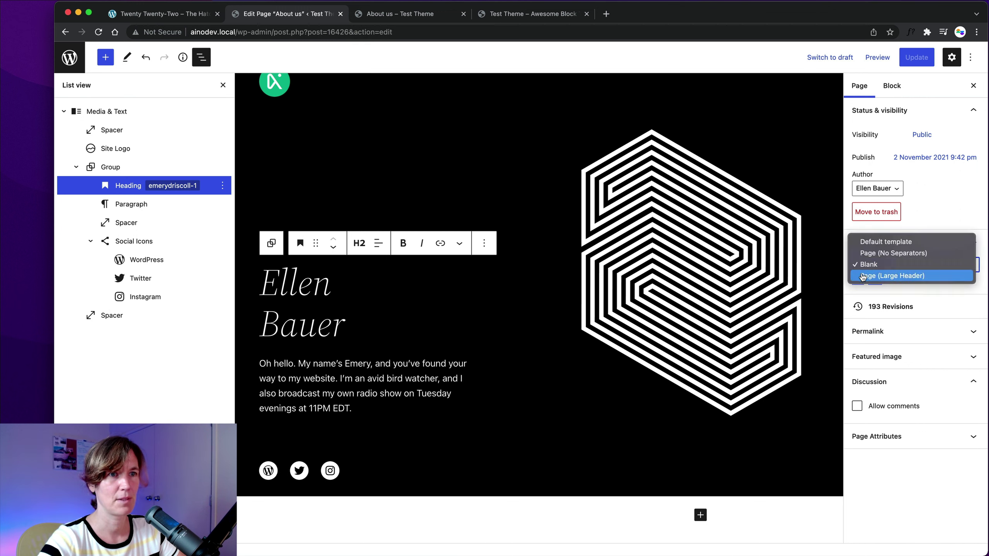
{"action": "left_click", "coordinate": [863, 277]}
{"action": "left_click", "coordinate": [909, 61]}
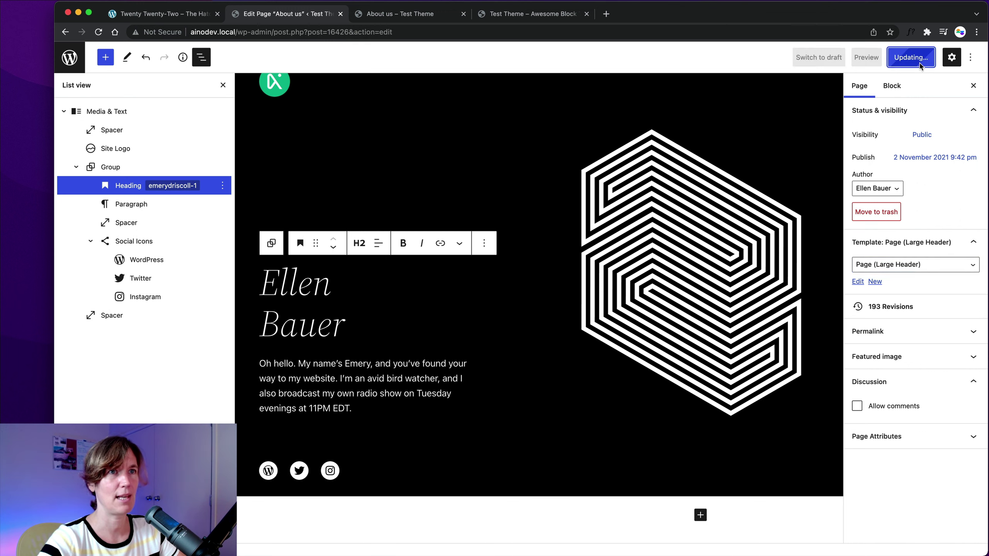
Step: Reload the About us preview and examine how the large header and the Media & Text block fit together
{"action": "left_click", "coordinate": [418, 15]}
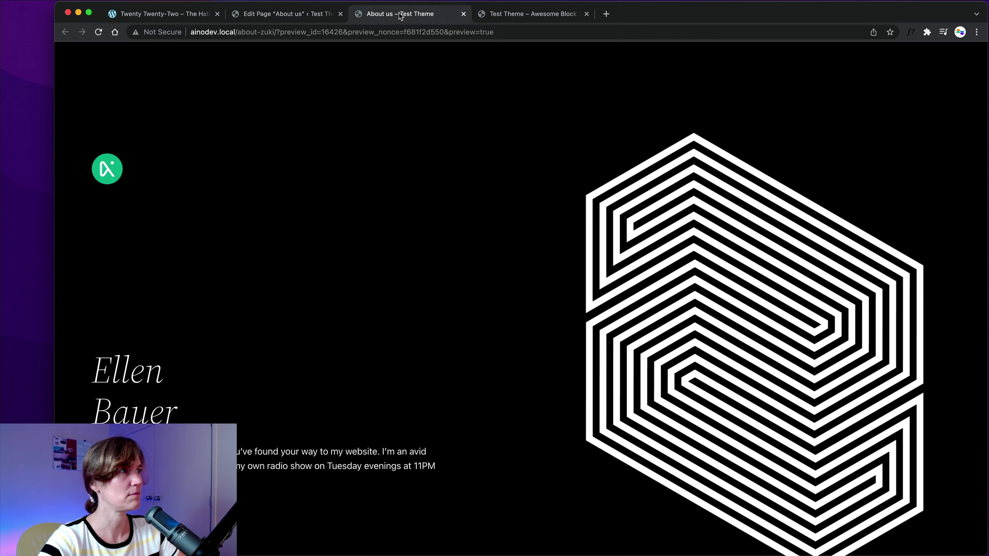
{"action": "left_click", "coordinate": [98, 32]}
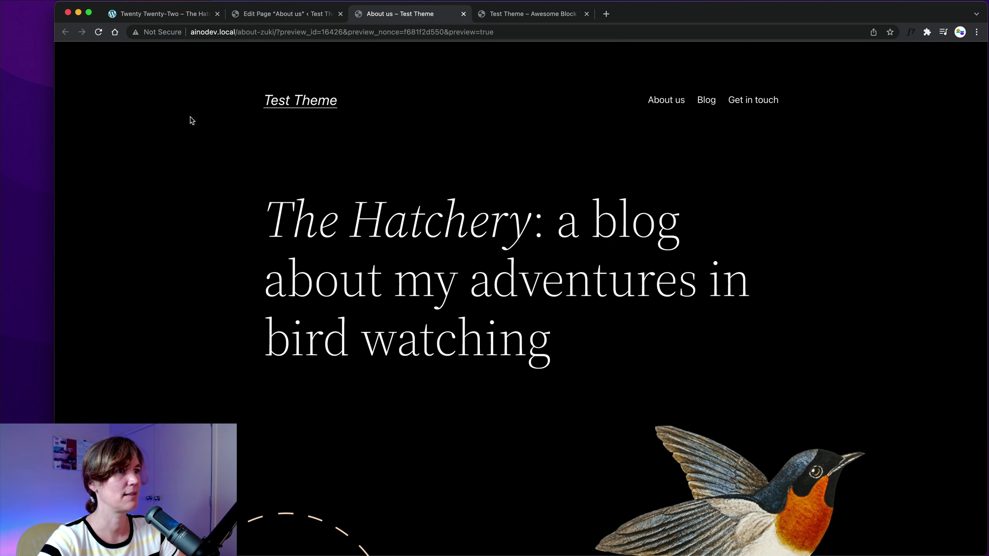
{"action": "scroll", "coordinate": [191, 121], "scroll_direction": "down", "scroll_amount": 5}
{"action": "scroll", "coordinate": [190, 119], "scroll_direction": "up", "scroll_amount": 5}
{"action": "scroll", "coordinate": [190, 119], "scroll_direction": "down", "scroll_amount": 15}
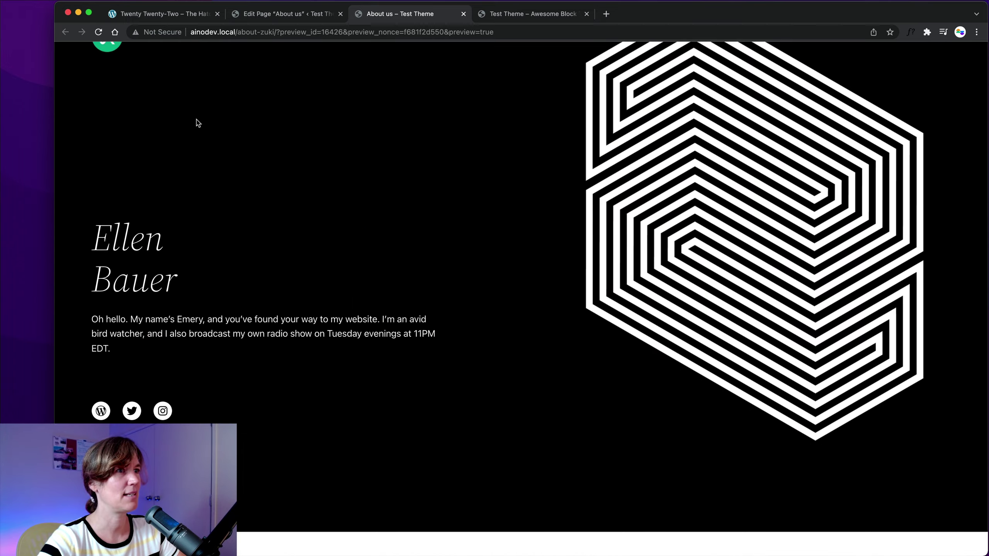
{"action": "scroll", "coordinate": [198, 124], "scroll_direction": "down", "scroll_amount": 3}
{"action": "scroll", "coordinate": [198, 123], "scroll_direction": "up", "scroll_amount": 15}
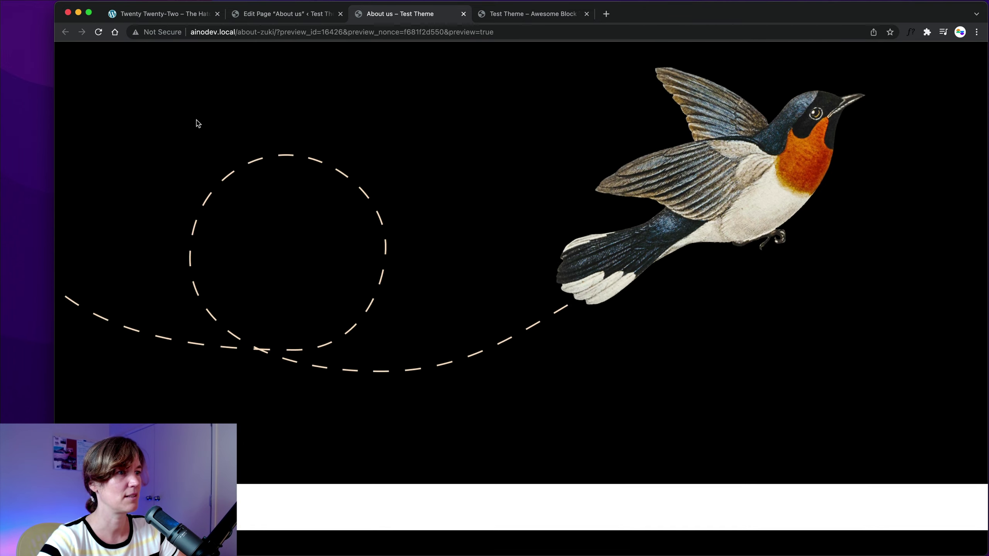
{"action": "scroll", "coordinate": [198, 124], "scroll_direction": "down", "scroll_amount": 10}
{"action": "scroll", "coordinate": [228, 182], "scroll_direction": "up", "scroll_amount": 5}
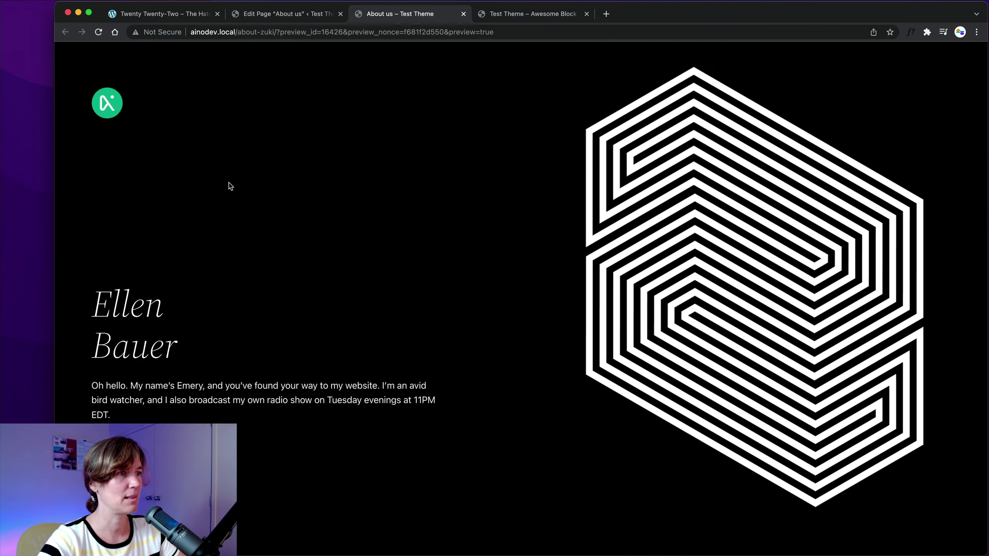
{"action": "scroll", "coordinate": [228, 182], "scroll_direction": "up", "scroll_amount": 10}
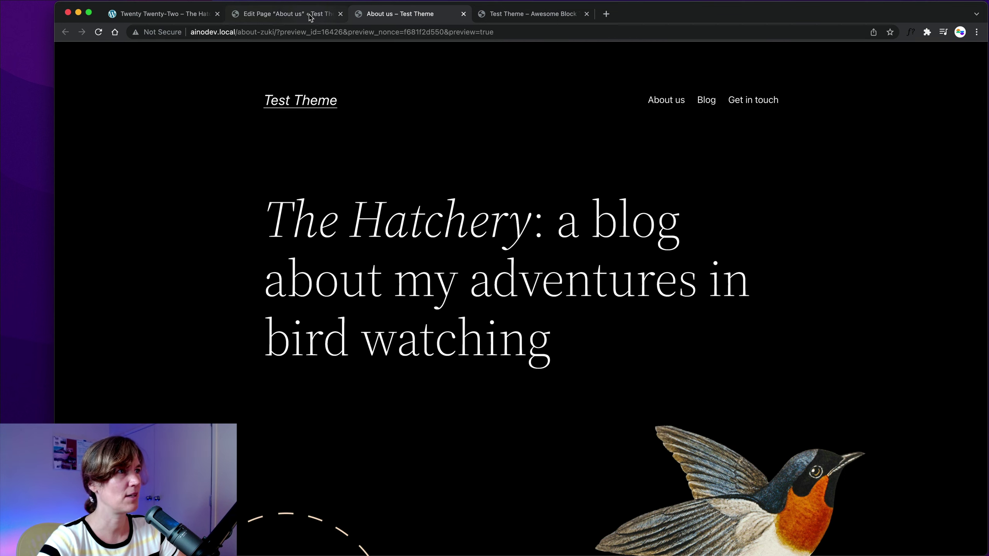
Step: Remove the whole Media & Text block from the About us page in the editor
{"action": "left_click", "coordinate": [310, 17]}
{"action": "scroll", "coordinate": [296, 197], "scroll_direction": "up", "scroll_amount": 3}
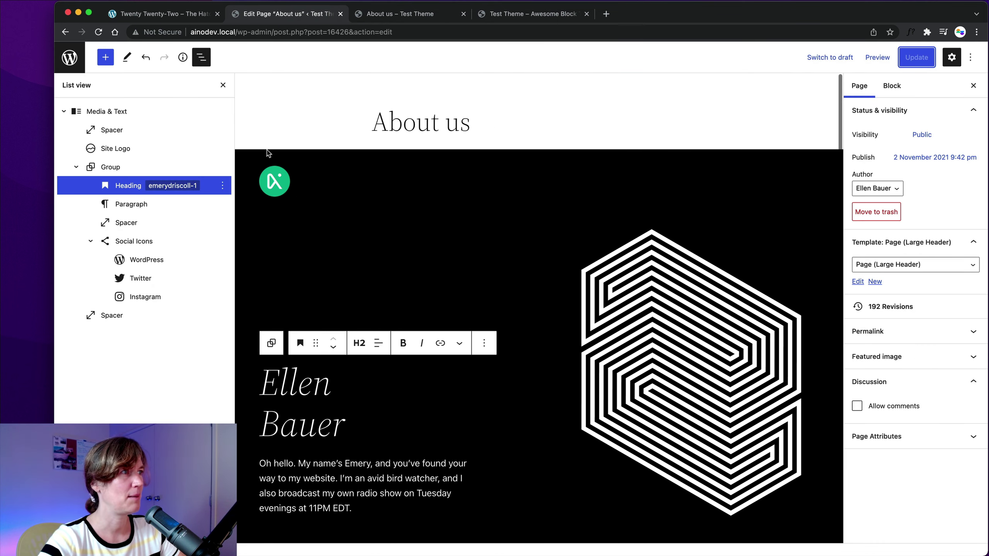
{"action": "left_click", "coordinate": [112, 111]}
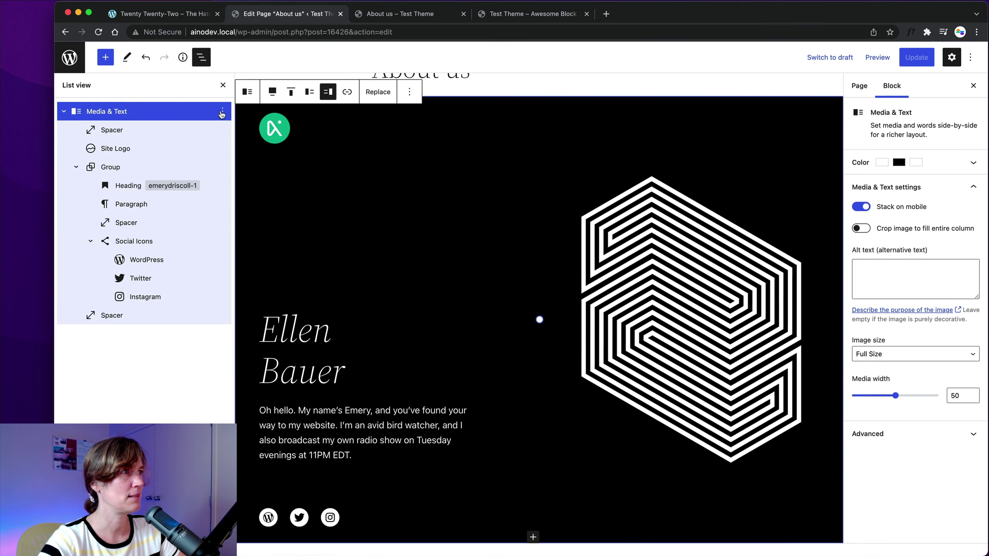
{"action": "scroll", "coordinate": [393, 143], "scroll_direction": "up", "scroll_amount": 2}
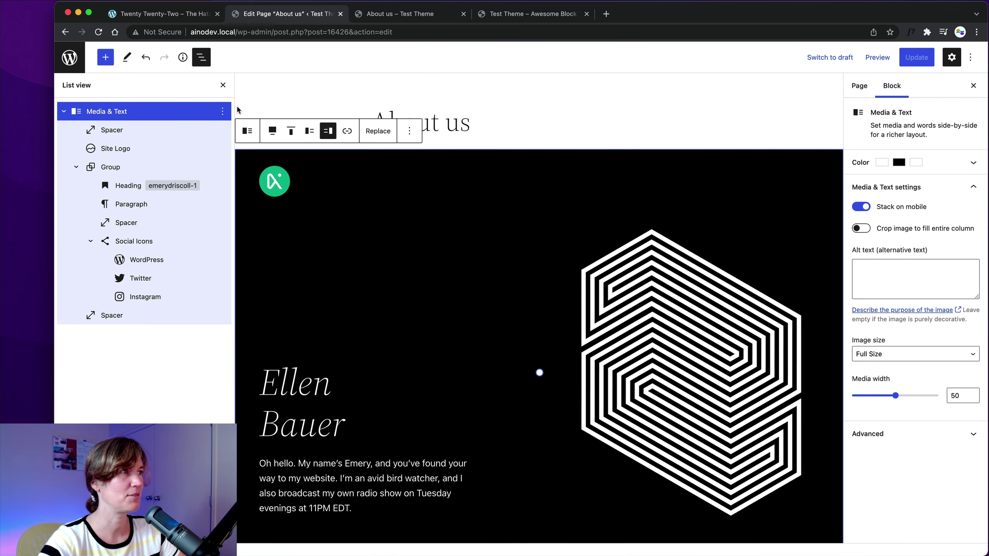
{"action": "left_click", "coordinate": [221, 112]}
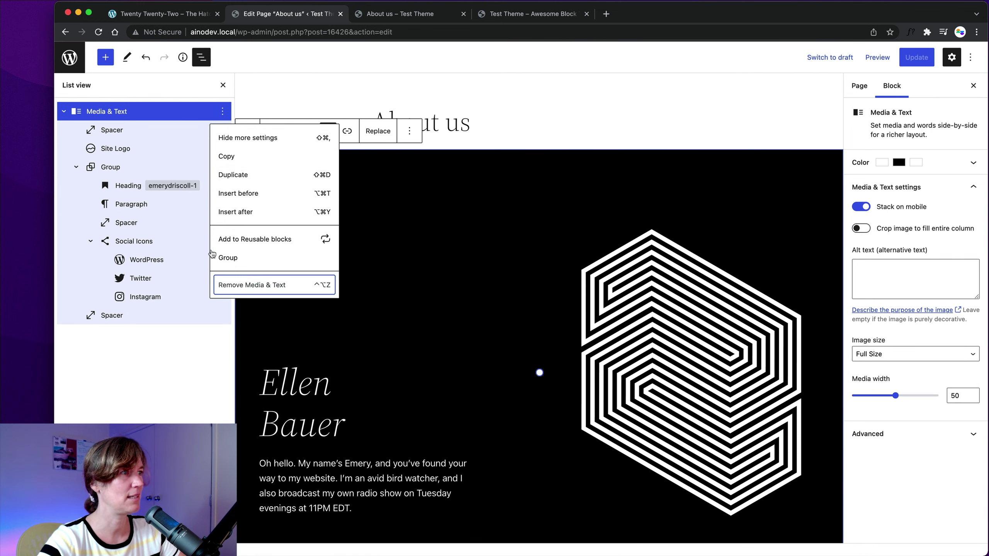
{"action": "left_click", "coordinate": [268, 285]}
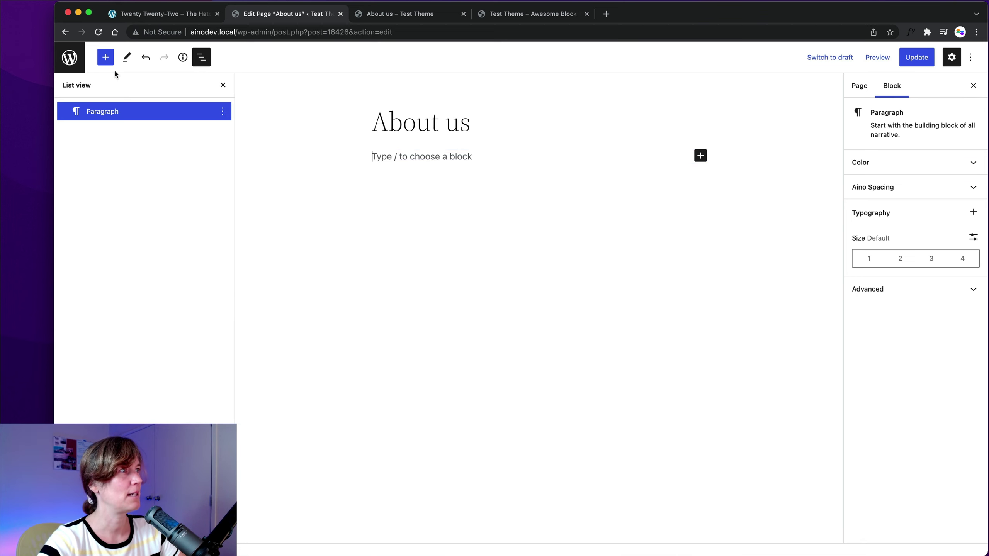
Step: Insert the Subscribe callout pattern from the Featured category below the About us title
{"action": "left_click", "coordinate": [105, 57]}
{"action": "left_click", "coordinate": [129, 123]}
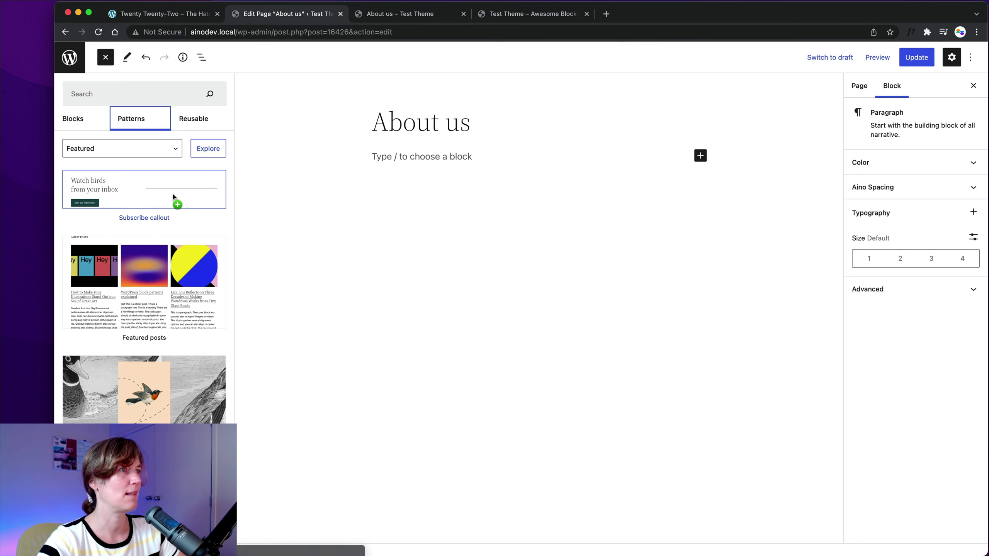
{"action": "left_click_drag", "start_coordinate": [175, 199], "coordinate": [413, 211]}
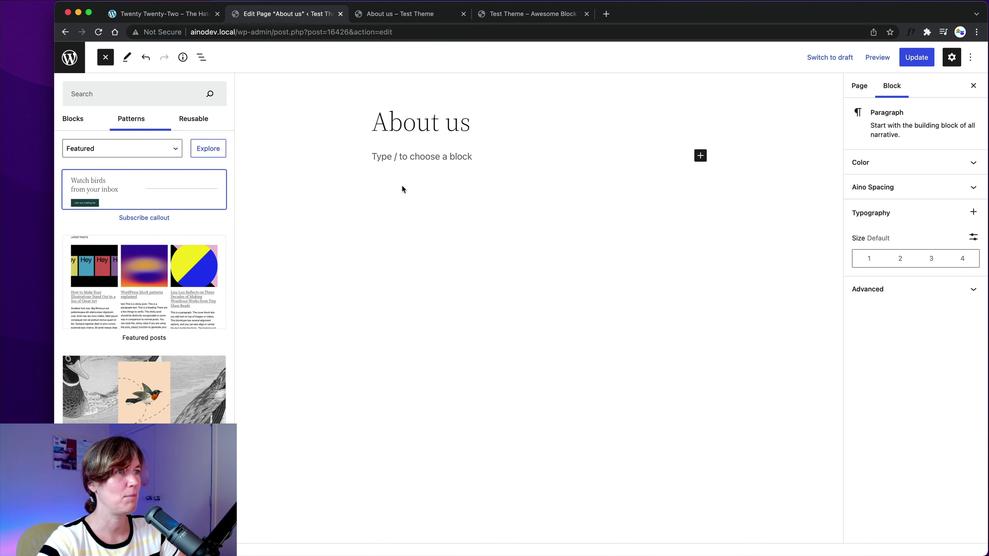
{"action": "left_click", "coordinate": [116, 196]}
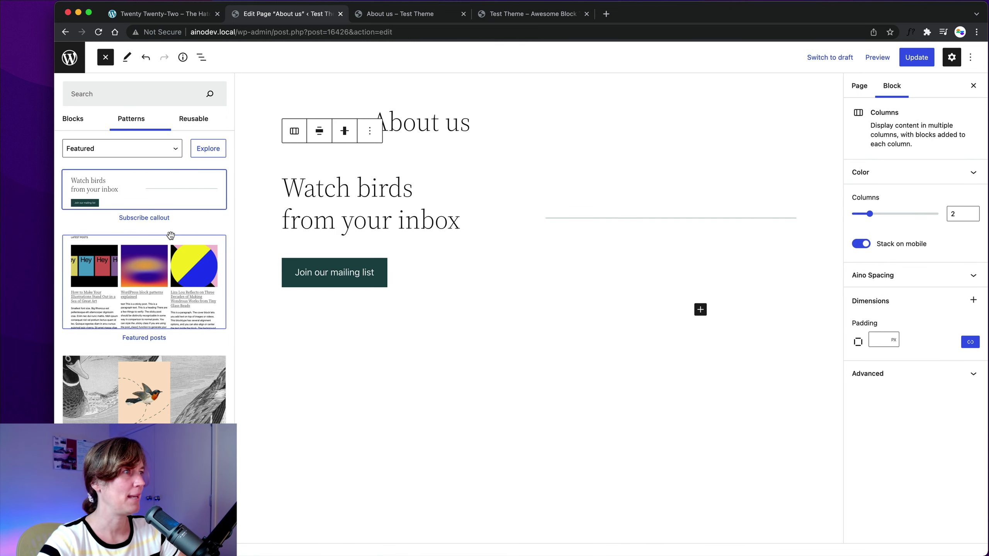
Step: Add the Large list of names pattern below the Subscribe callout
{"action": "scroll", "coordinate": [170, 235], "scroll_direction": "down", "scroll_amount": 10}
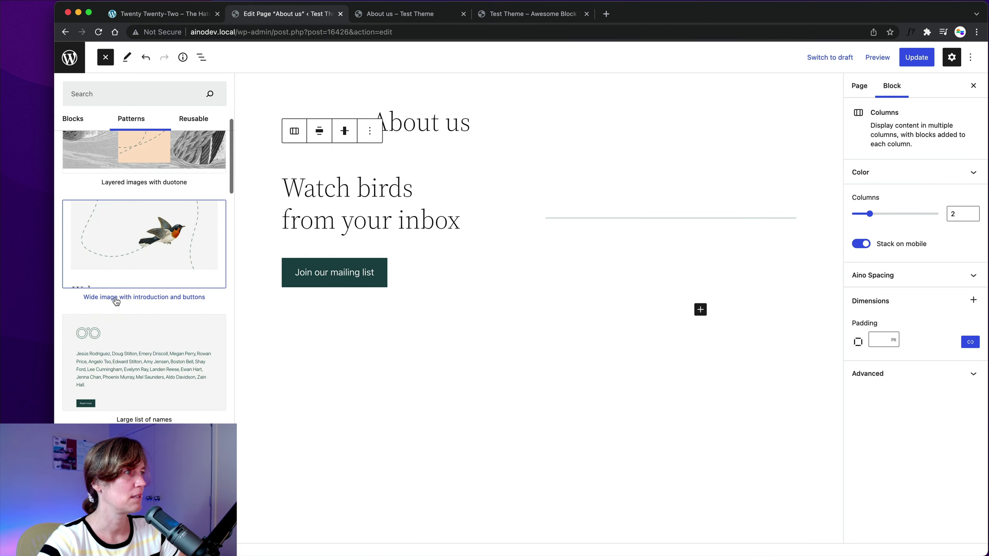
{"action": "scroll", "coordinate": [116, 300], "scroll_direction": "down", "scroll_amount": 5}
{"action": "left_click", "coordinate": [149, 230]}
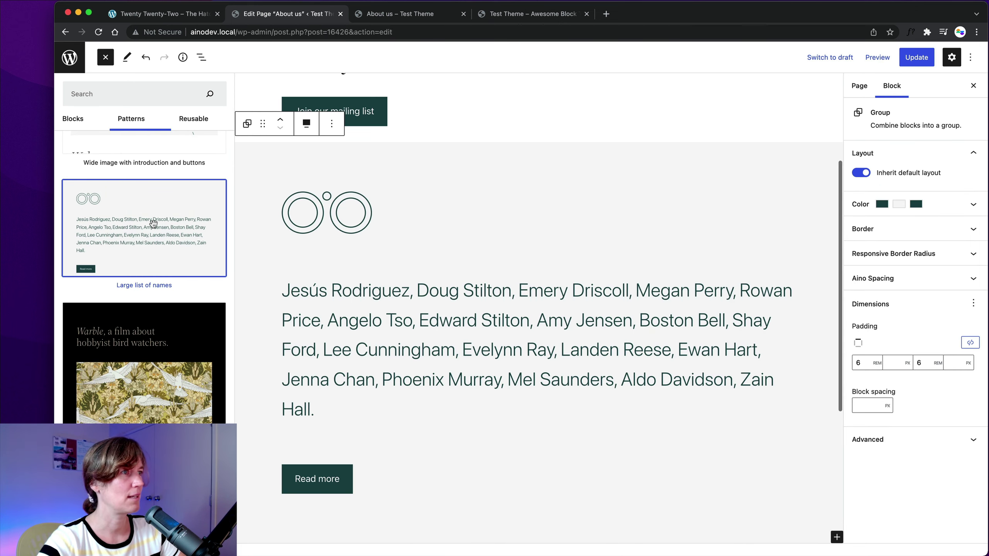
Step: Move the Large list of names group above the Subscribe callout and check the new order
{"action": "left_click", "coordinate": [281, 120]}
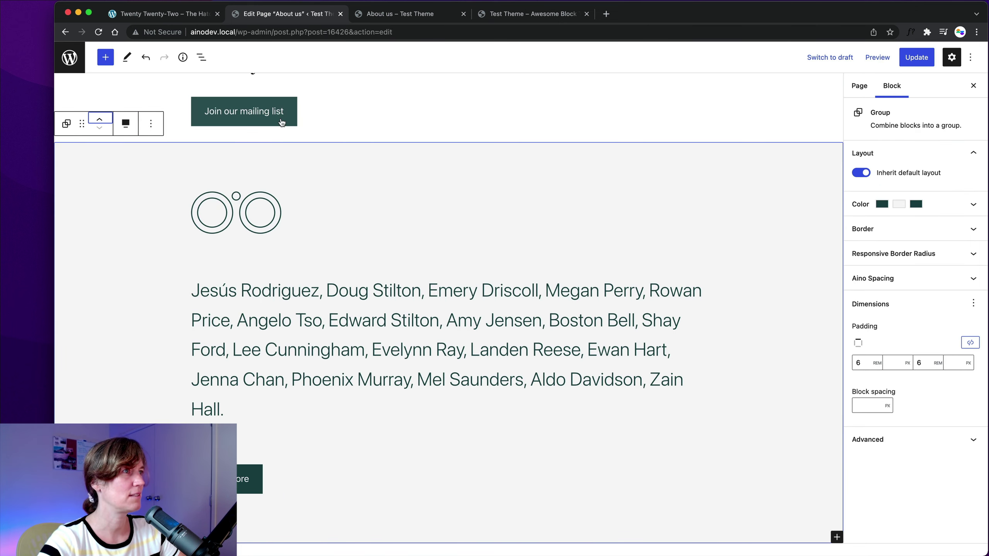
{"action": "scroll", "coordinate": [253, 214], "scroll_direction": "up", "scroll_amount": 5}
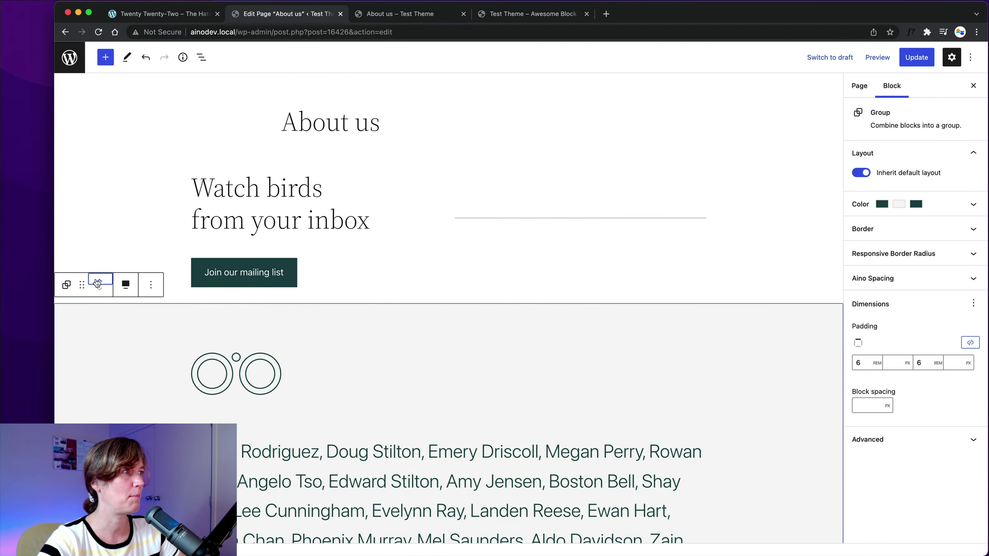
{"action": "left_click", "coordinate": [98, 280]}
{"action": "scroll", "coordinate": [296, 195], "scroll_direction": "down", "scroll_amount": 10}
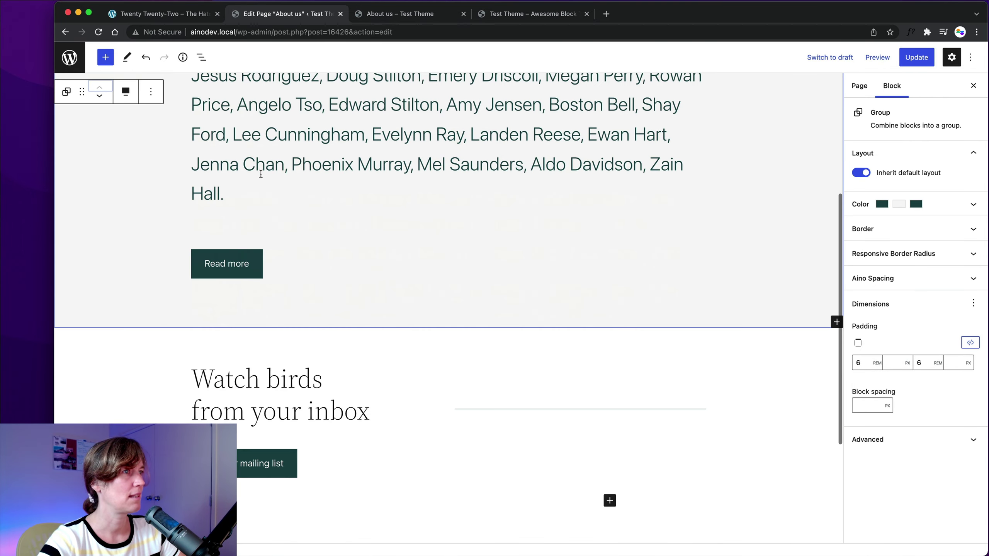
{"action": "scroll", "coordinate": [354, 225], "scroll_direction": "up", "scroll_amount": 3}
{"action": "scroll", "coordinate": [354, 225], "scroll_direction": "up", "scroll_amount": 5}
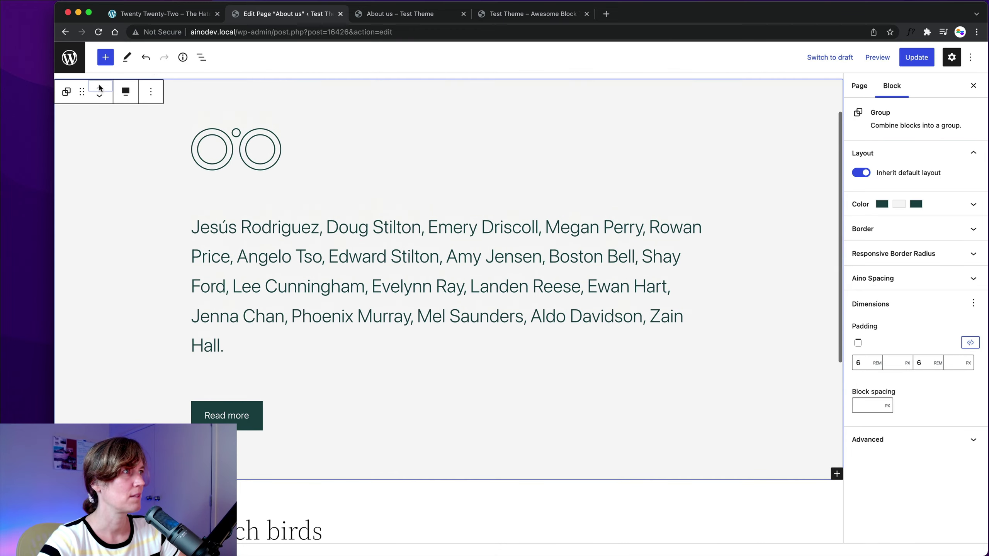
Step: Look through the Featured patterns and insert the Pricing table between the names list and the Subscribe callout
{"action": "left_click", "coordinate": [105, 57]}
{"action": "left_click", "coordinate": [124, 128]}
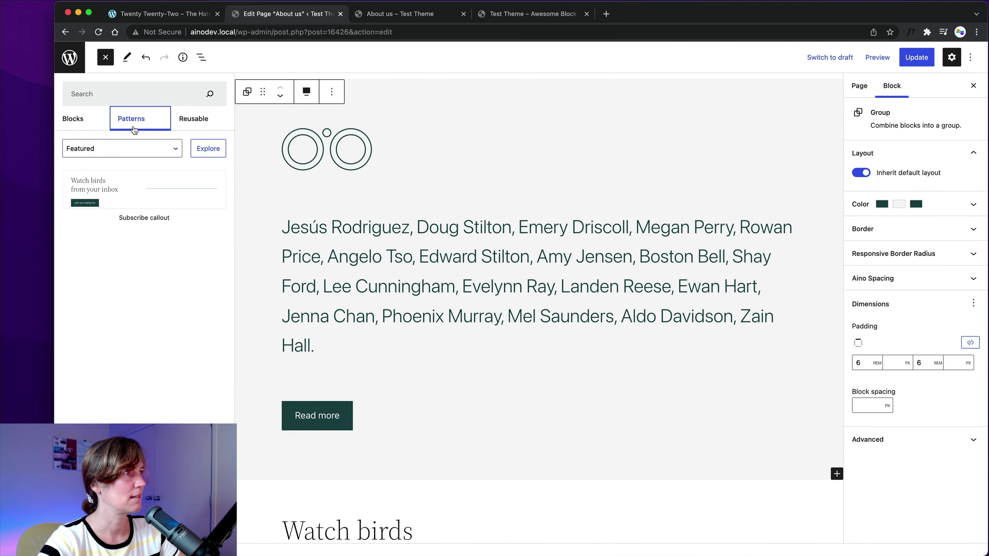
{"action": "scroll", "coordinate": [119, 260], "scroll_direction": "down", "scroll_amount": 3}
{"action": "scroll", "coordinate": [118, 260], "scroll_direction": "down", "scroll_amount": 8}
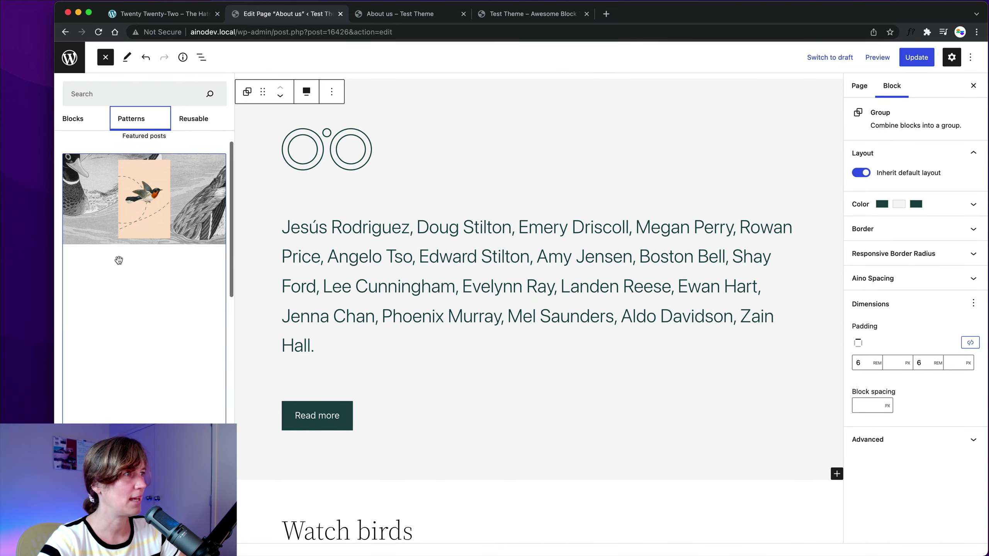
{"action": "scroll", "coordinate": [118, 260], "scroll_direction": "up", "scroll_amount": 9}
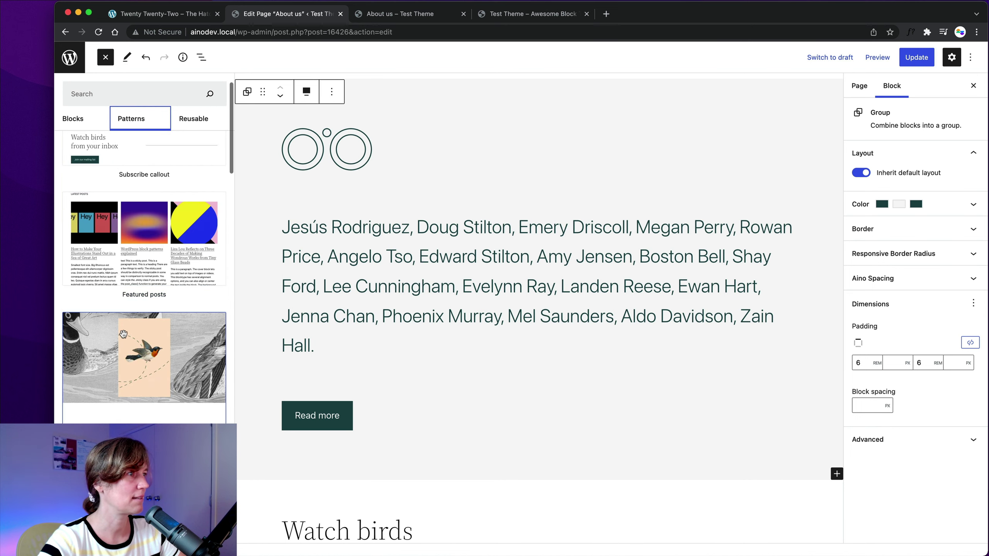
{"action": "scroll", "coordinate": [123, 334], "scroll_direction": "down", "scroll_amount": 2}
{"action": "scroll", "coordinate": [117, 288], "scroll_direction": "down", "scroll_amount": 4}
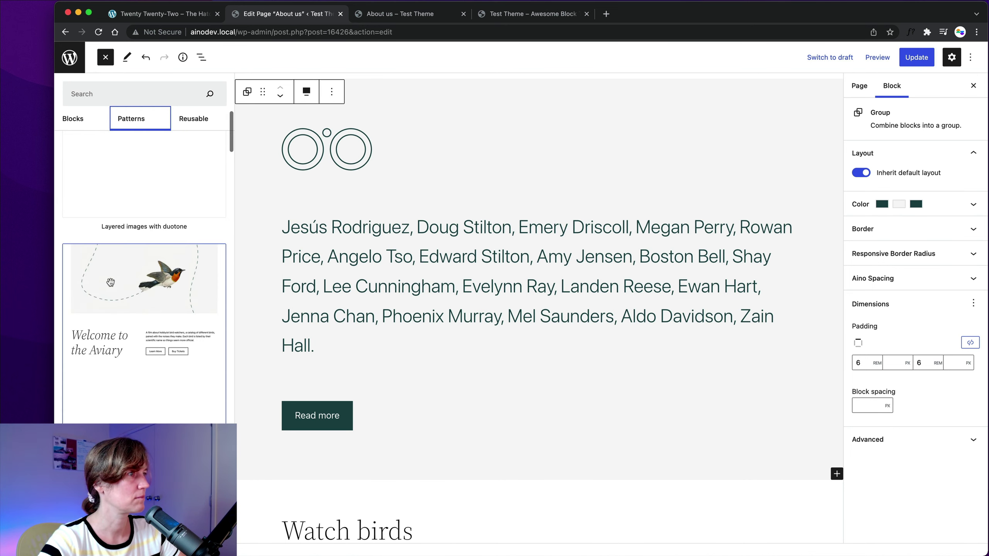
{"action": "scroll", "coordinate": [114, 283], "scroll_direction": "down", "scroll_amount": 6}
{"action": "scroll", "coordinate": [117, 282], "scroll_direction": "down", "scroll_amount": 5}
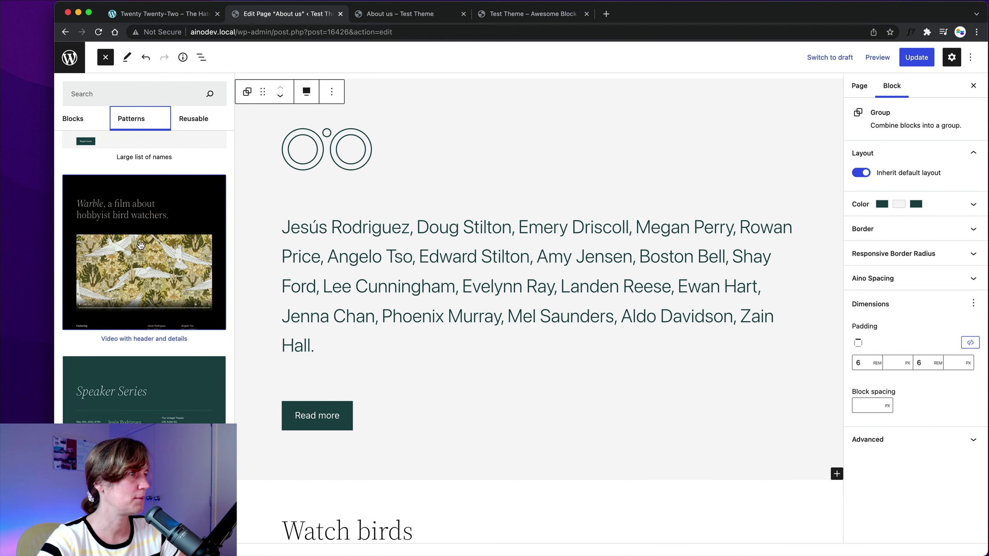
{"action": "scroll", "coordinate": [141, 245], "scroll_direction": "down", "scroll_amount": 10}
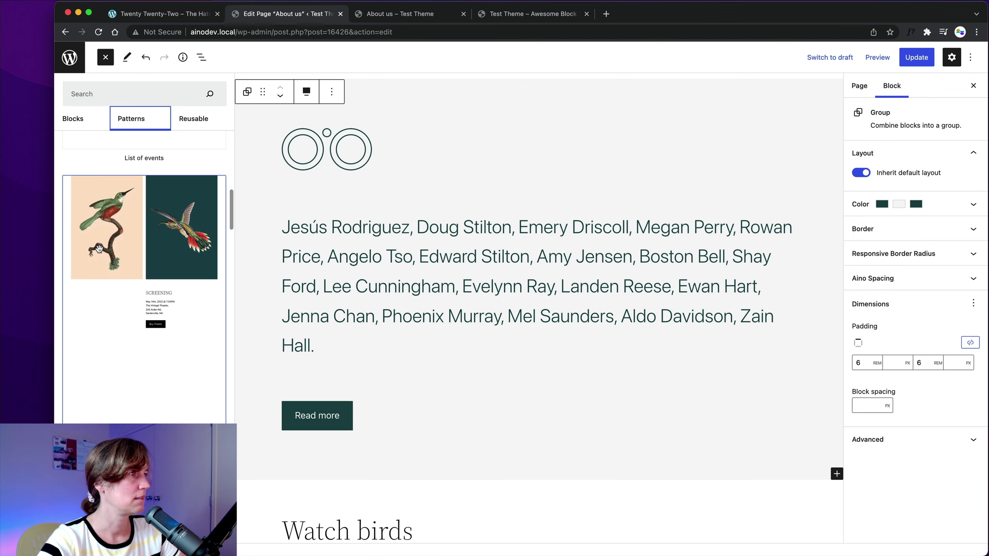
{"action": "scroll", "coordinate": [98, 248], "scroll_direction": "down", "scroll_amount": 10}
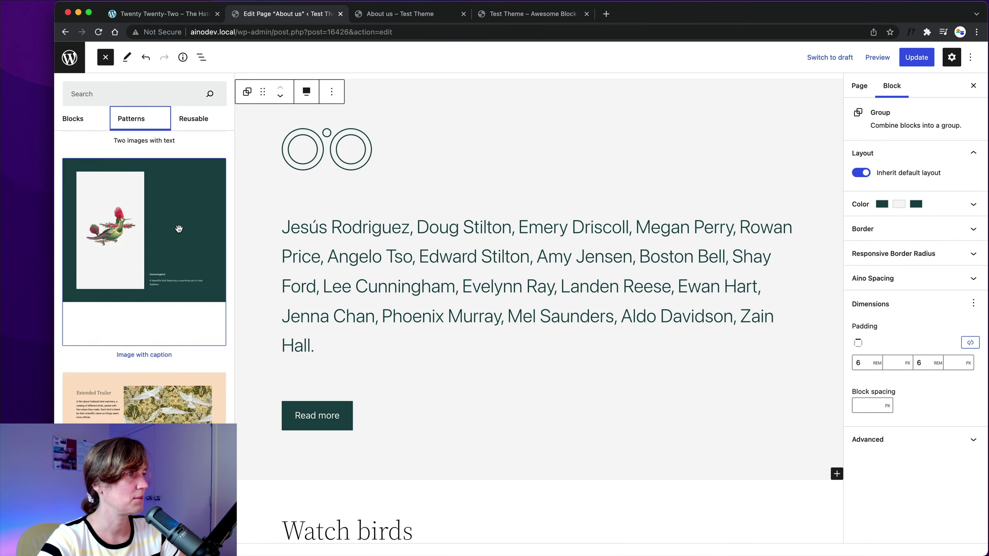
{"action": "scroll", "coordinate": [178, 229], "scroll_direction": "down", "scroll_amount": 10}
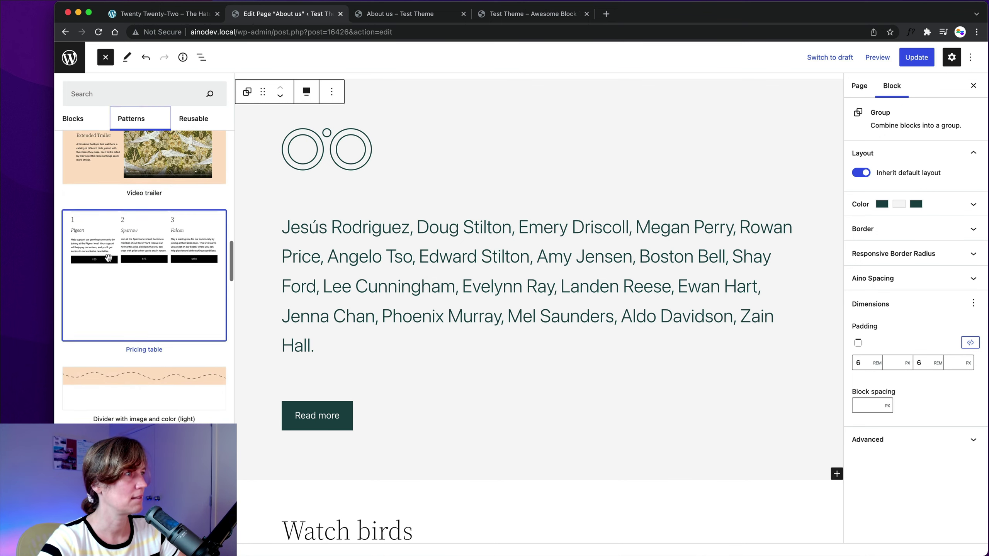
{"action": "left_click", "coordinate": [108, 258]}
{"action": "scroll", "coordinate": [322, 269], "scroll_direction": "down", "scroll_amount": 8}
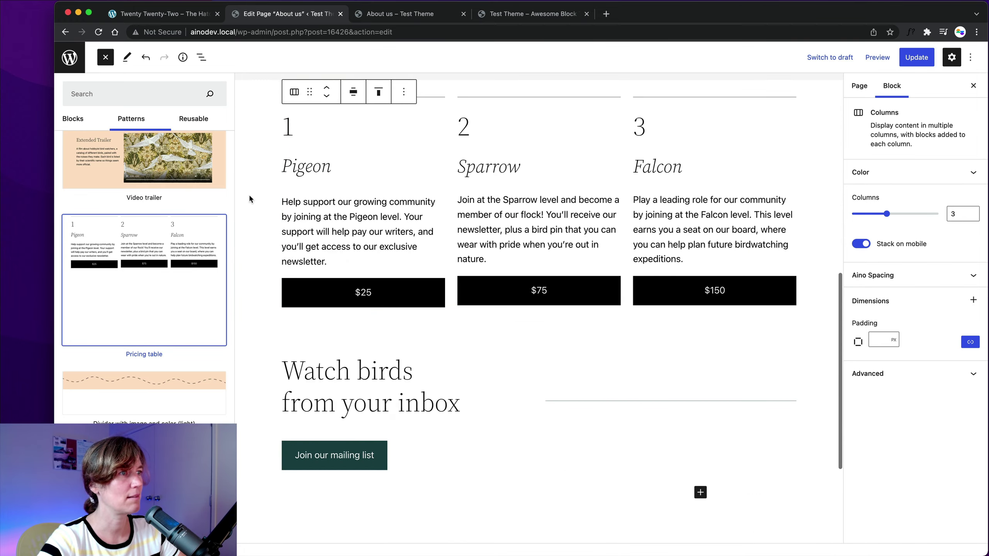
{"action": "left_click", "coordinate": [106, 58]}
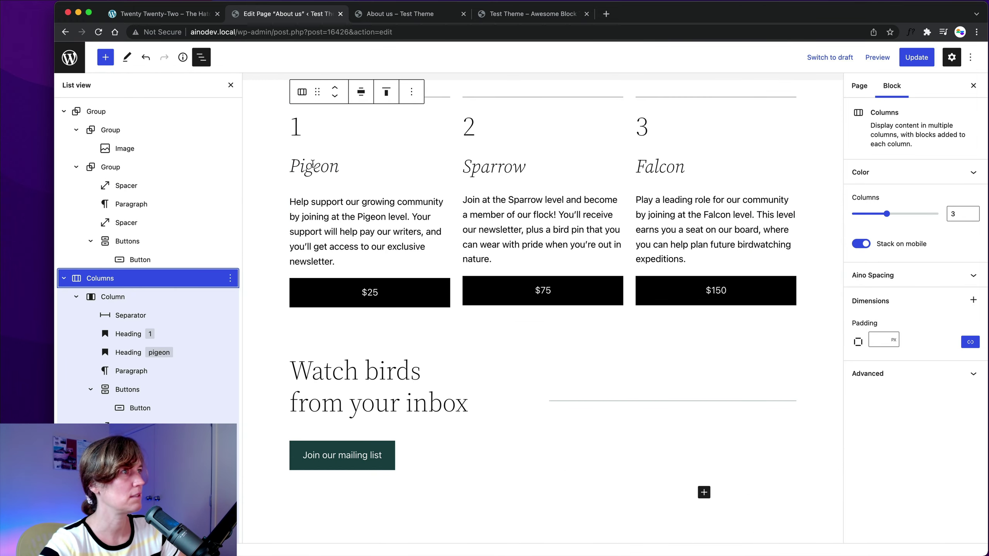
{"action": "key", "text": "Escape"}
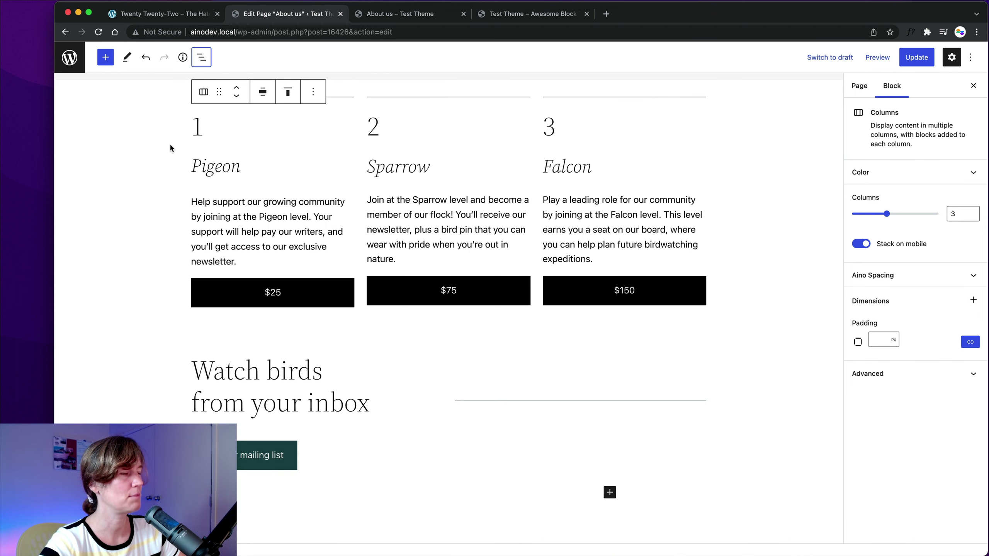
Step: Examine how the three stacked patterns fit together and view the color options for the names paragraph
{"action": "scroll", "coordinate": [170, 140], "scroll_direction": "up", "scroll_amount": 10}
{"action": "scroll", "coordinate": [193, 161], "scroll_direction": "down", "scroll_amount": 6}
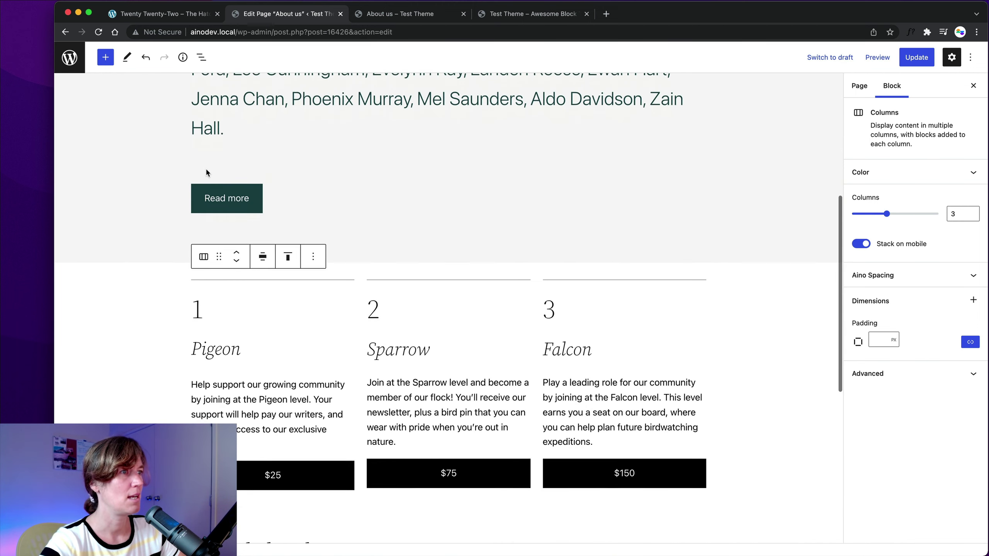
{"action": "scroll", "coordinate": [205, 168], "scroll_direction": "down", "scroll_amount": 9}
{"action": "scroll", "coordinate": [175, 181], "scroll_direction": "up", "scroll_amount": 9}
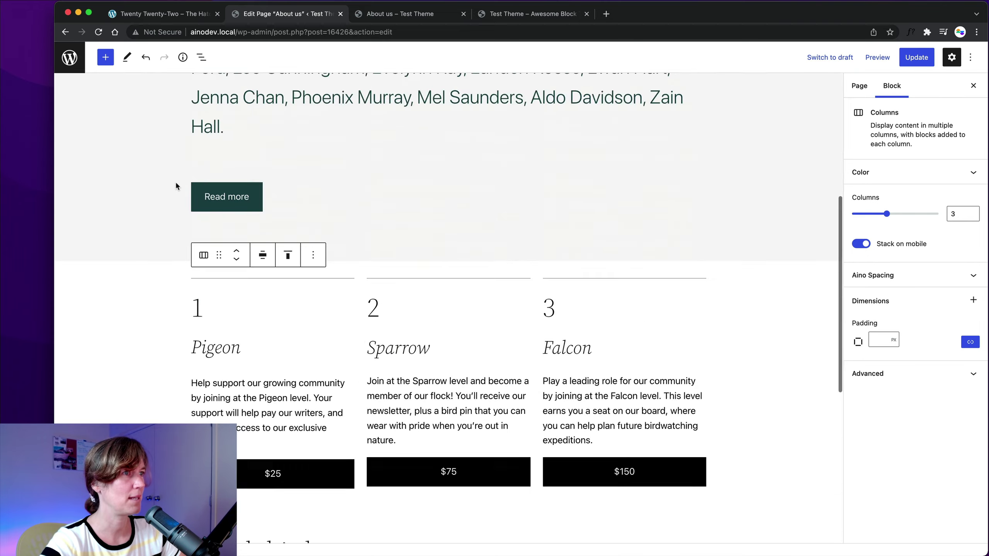
{"action": "scroll", "coordinate": [175, 186], "scroll_direction": "up", "scroll_amount": 6}
{"action": "left_click", "coordinate": [258, 324]}
{"action": "scroll", "coordinate": [260, 296], "scroll_direction": "down", "scroll_amount": 5}
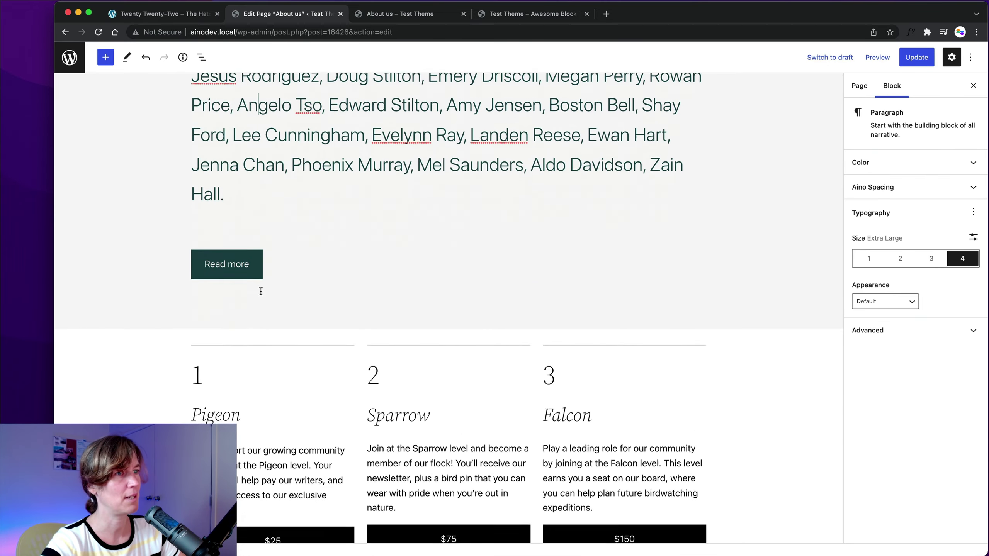
{"action": "scroll", "coordinate": [261, 292], "scroll_direction": "down", "scroll_amount": 2}
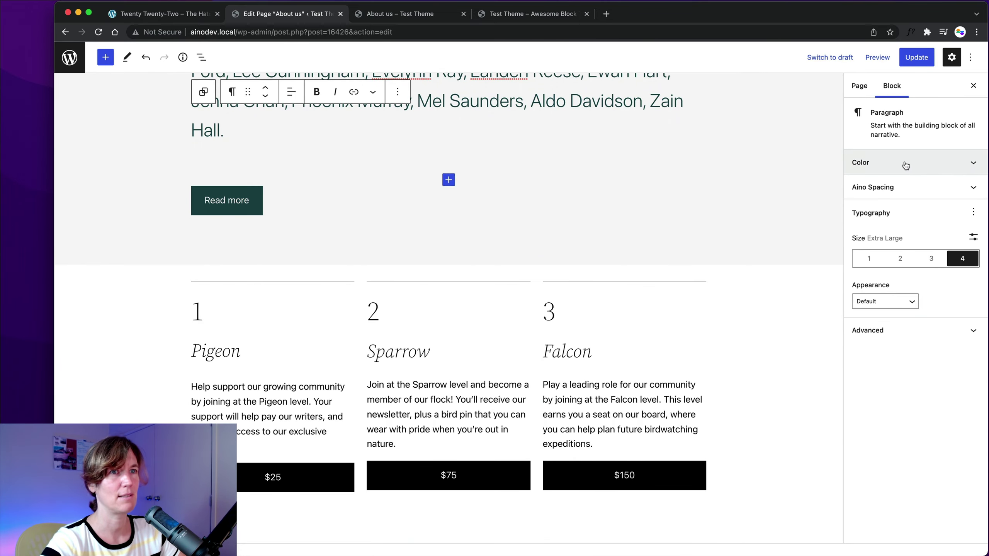
{"action": "scroll", "coordinate": [420, 94], "scroll_direction": "up", "scroll_amount": 4}
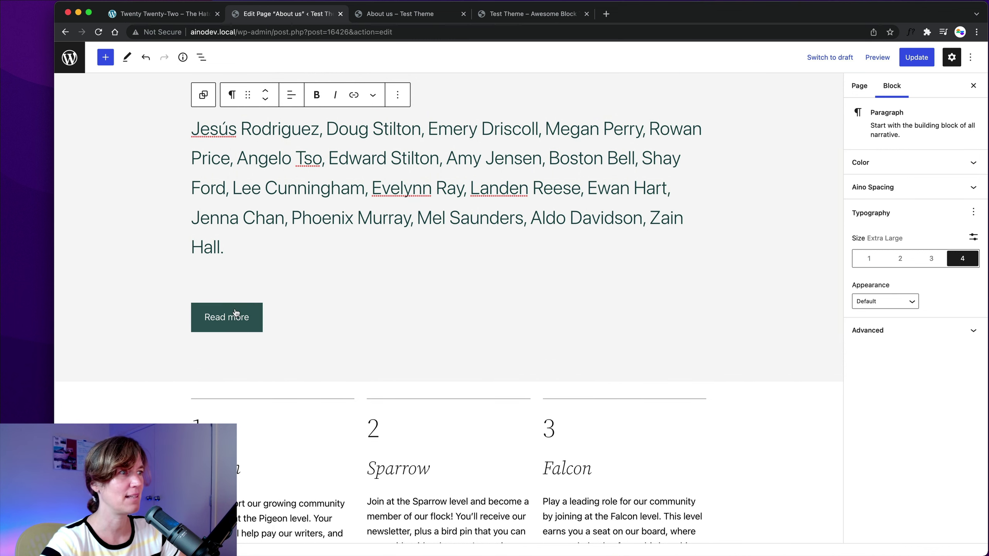
{"action": "scroll", "coordinate": [234, 312], "scroll_direction": "up", "scroll_amount": 1}
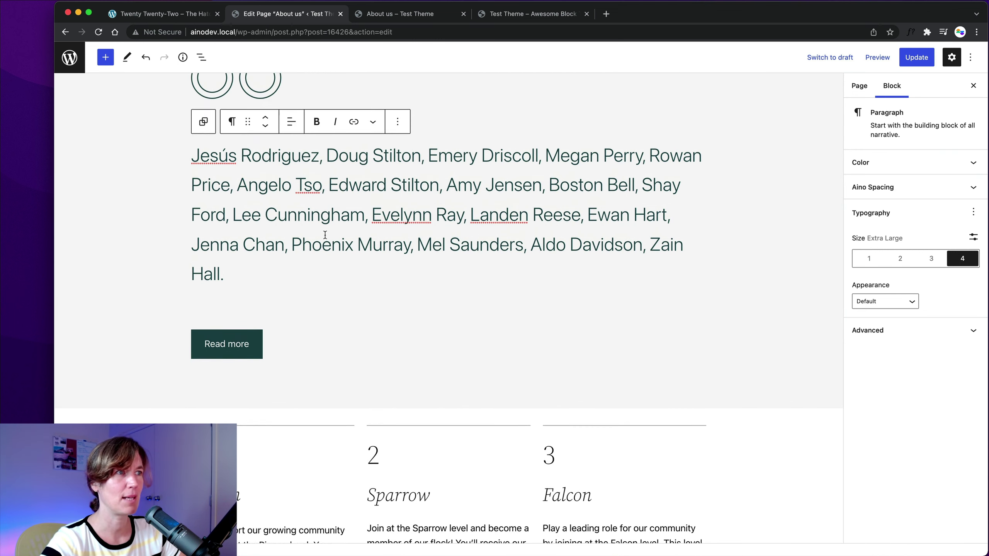
{"action": "scroll", "coordinate": [325, 235], "scroll_direction": "up", "scroll_amount": 2}
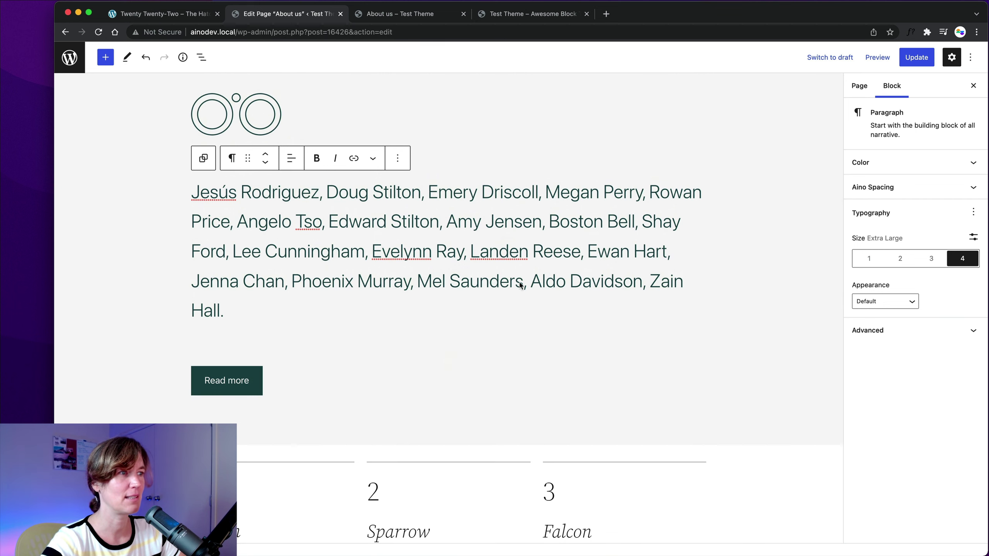
{"action": "left_click", "coordinate": [867, 161]}
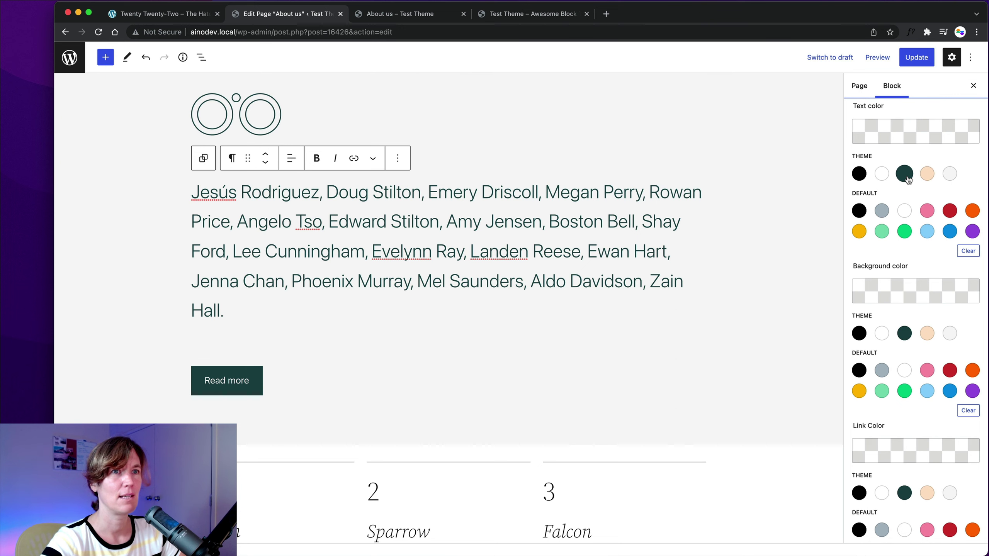
Step: Update the About us page and open the site editor for the theme
{"action": "left_click", "coordinate": [910, 67]}
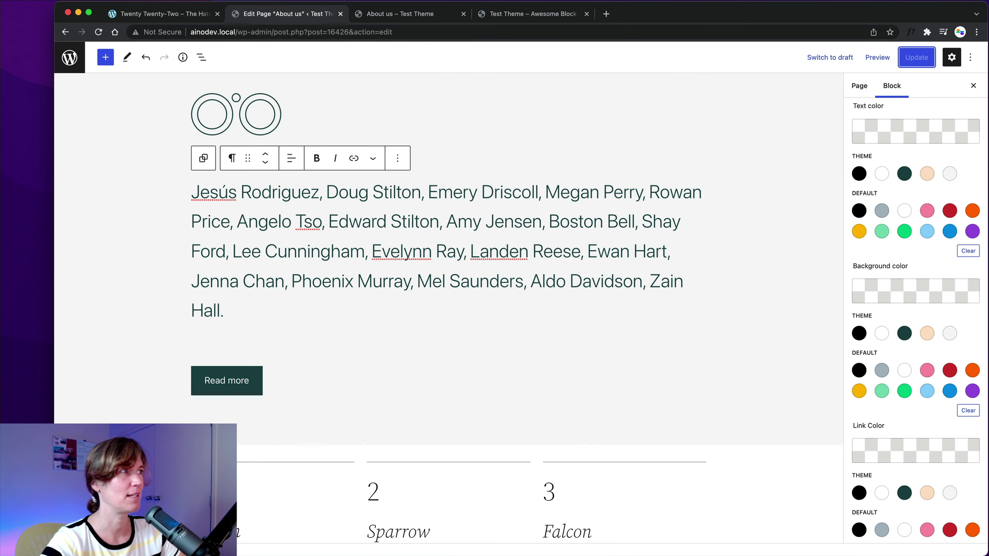
{"action": "left_click", "coordinate": [69, 60]}
{"action": "mouse_move", "coordinate": [102, 212]}
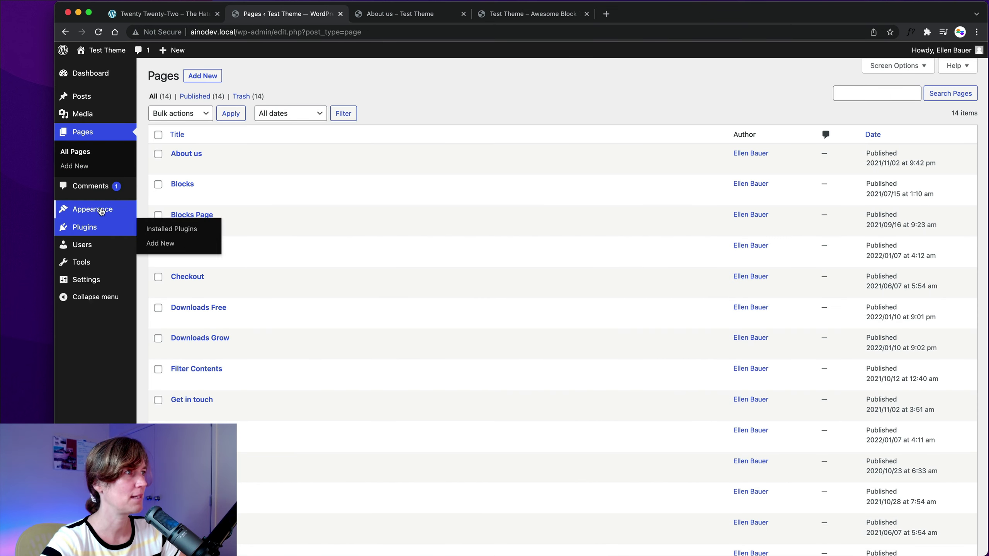
{"action": "left_click", "coordinate": [163, 225]}
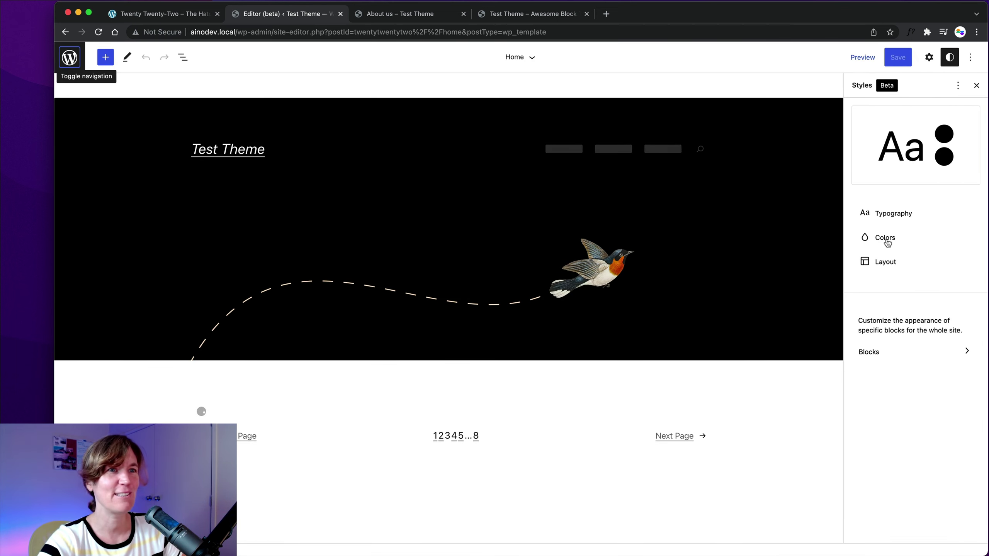
Step: Change the theme palette's Primary color to a brighter teal, about #0CA2AD, and save the Custom Styles
{"action": "left_click", "coordinate": [880, 239]}
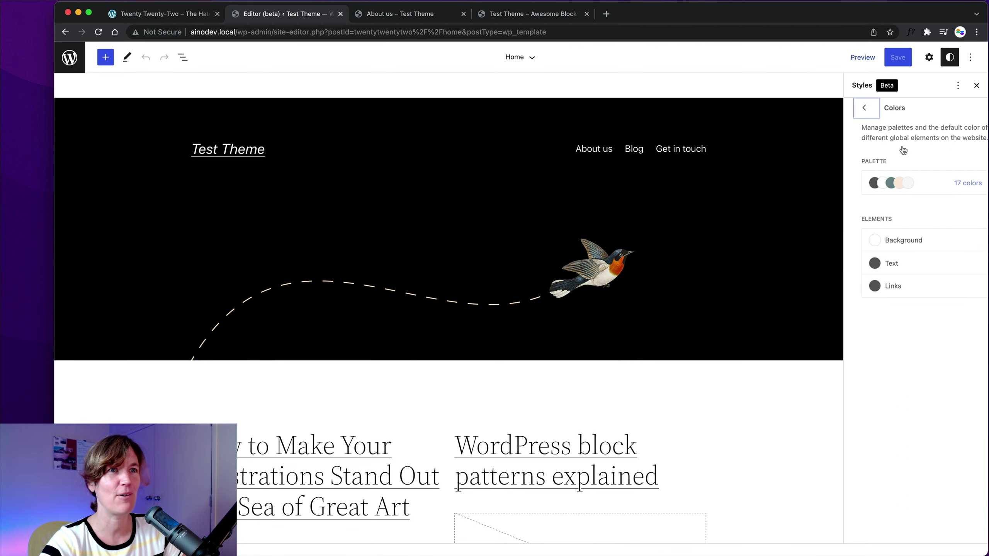
{"action": "left_click", "coordinate": [920, 190]}
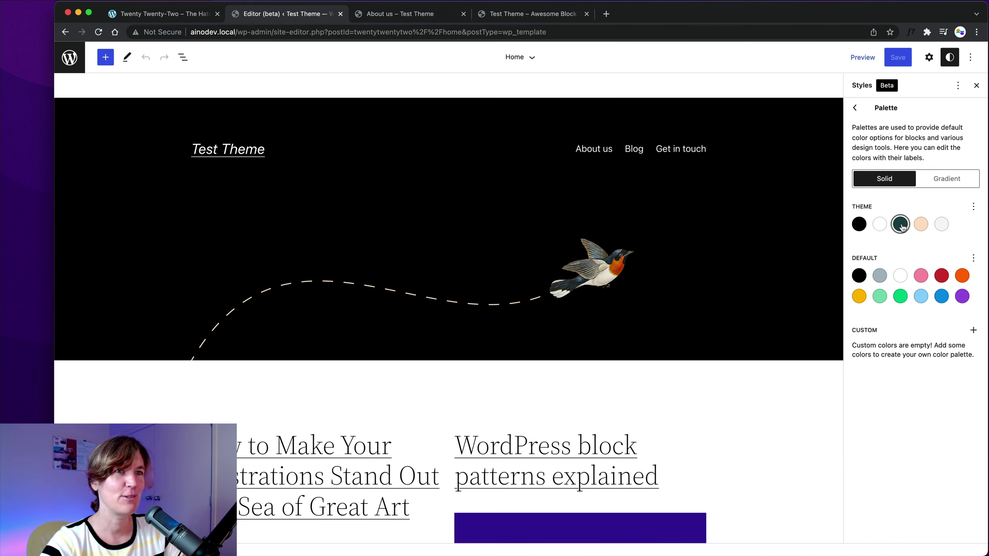
{"action": "left_click", "coordinate": [972, 206]}
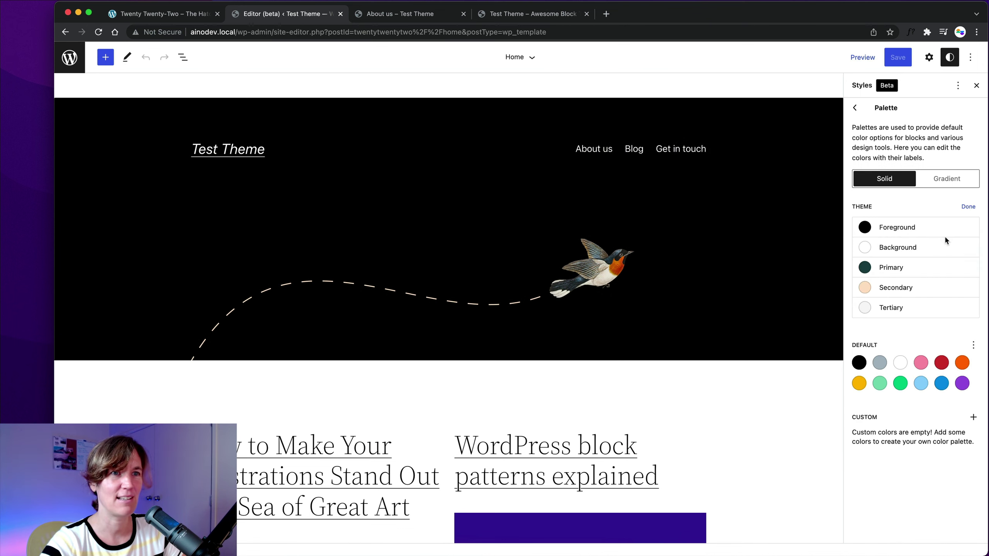
{"action": "left_click", "coordinate": [863, 268]}
{"action": "left_click_drag", "start_coordinate": [805, 277], "coordinate": [812, 314]}
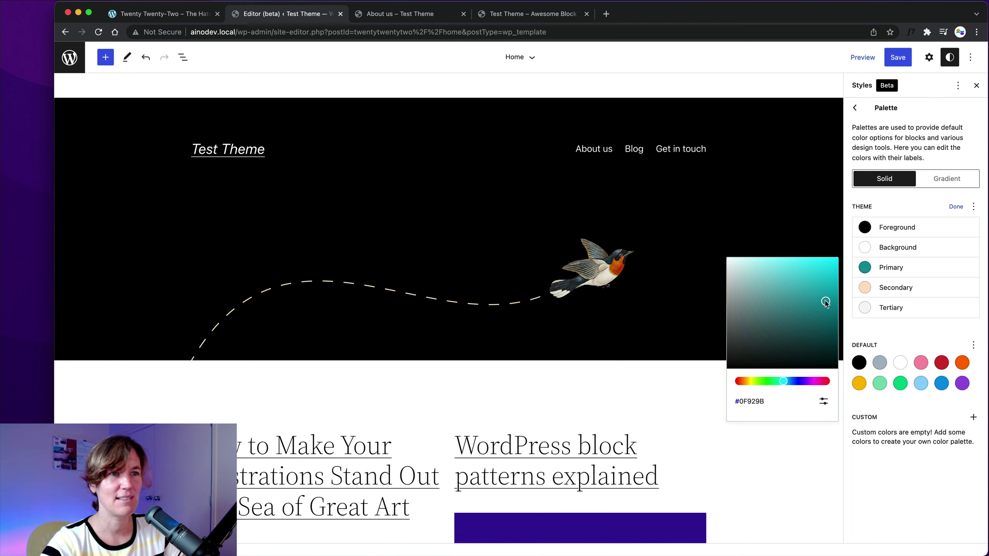
{"action": "left_click_drag", "start_coordinate": [818, 294], "coordinate": [828, 295]}
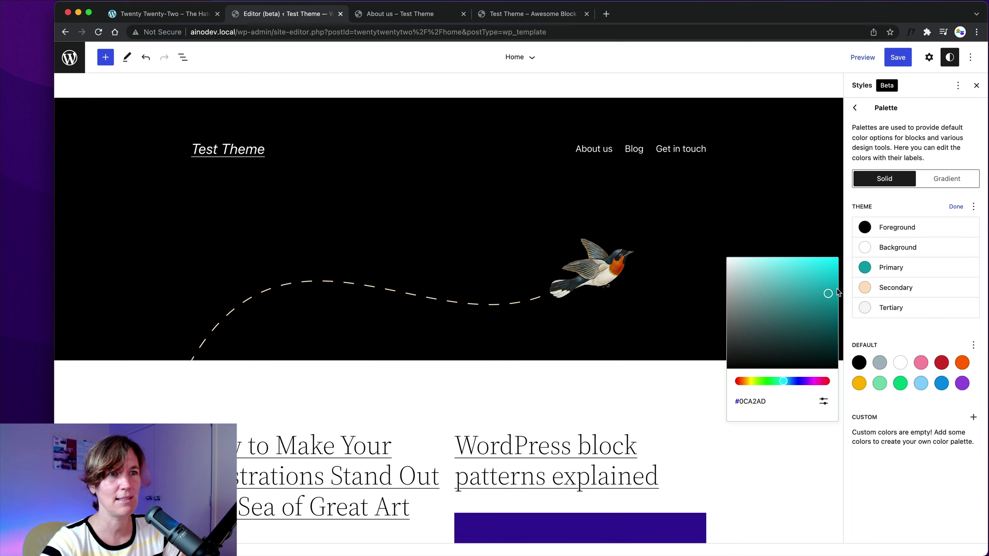
{"action": "left_click", "coordinate": [889, 60]}
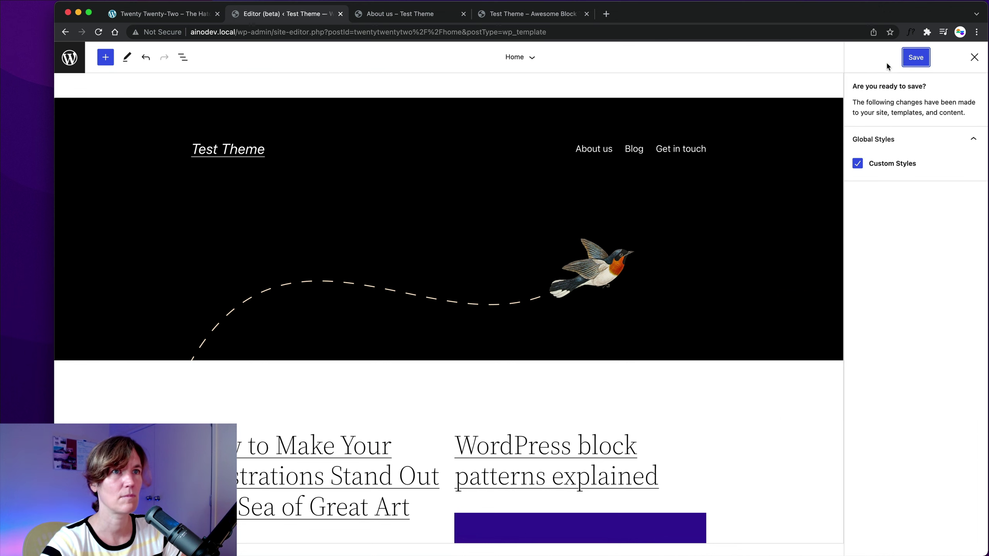
{"action": "left_click", "coordinate": [903, 61]}
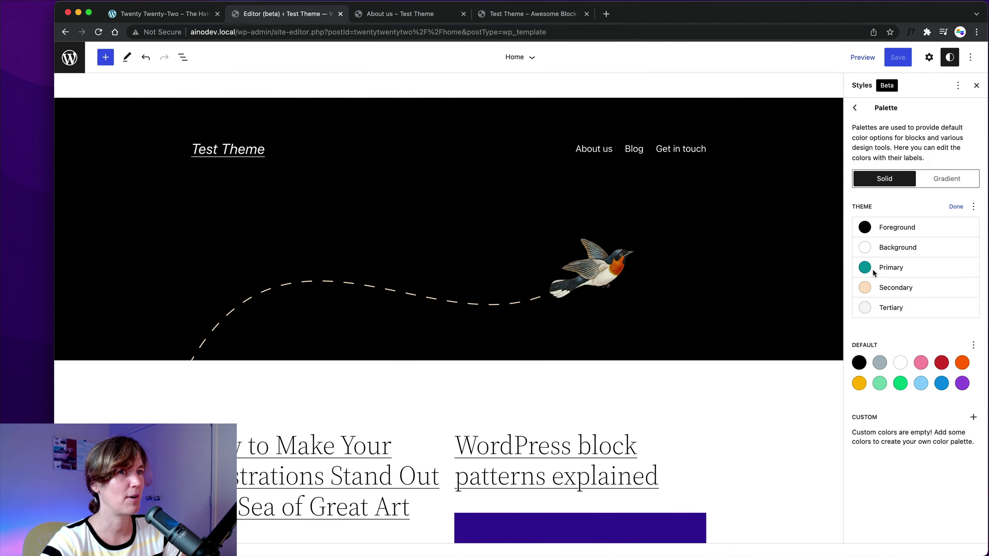
Step: Leave the site editor for the dashboard and open the About us page for editing
{"action": "left_click", "coordinate": [69, 57]}
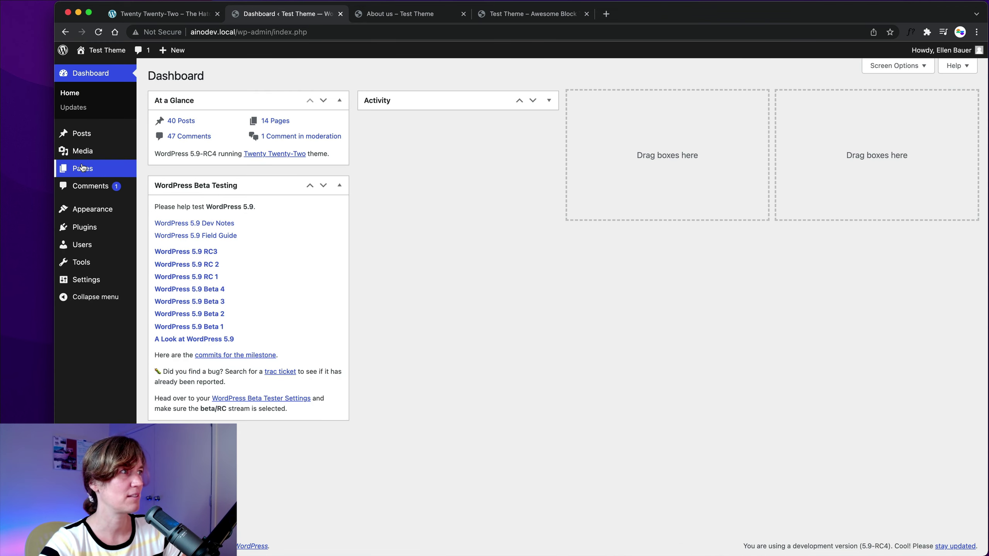
{"action": "mouse_move", "coordinate": [82, 168]}
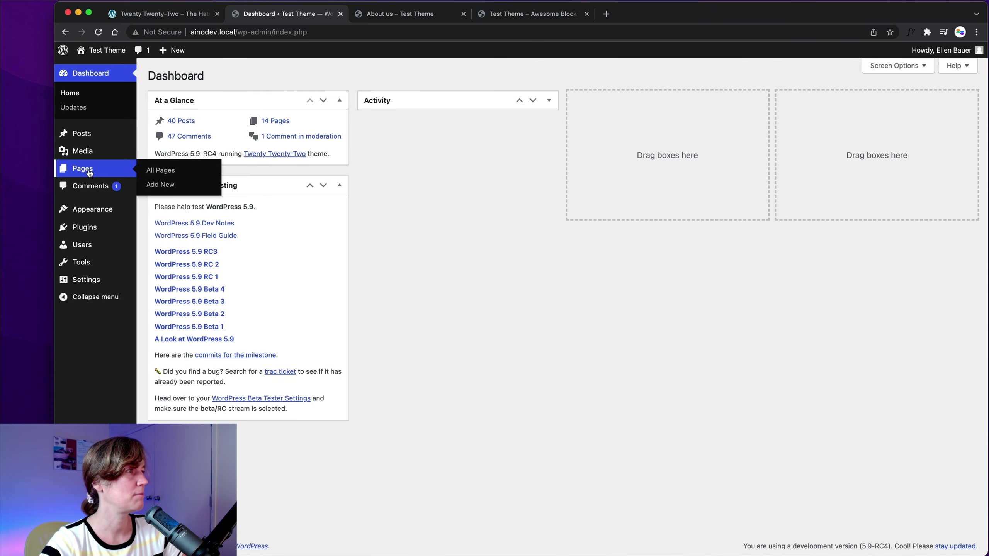
{"action": "left_click", "coordinate": [90, 173]}
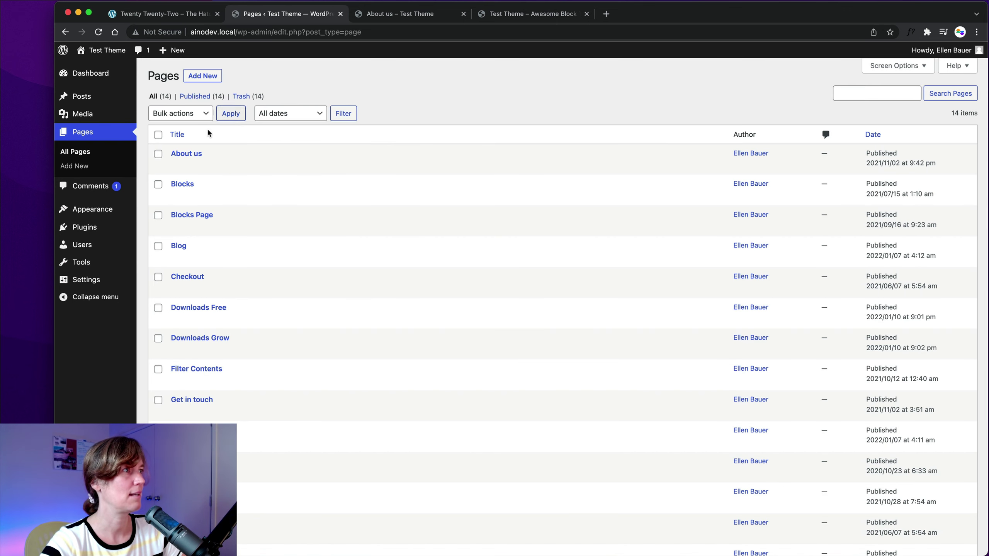
{"action": "left_click", "coordinate": [186, 153]}
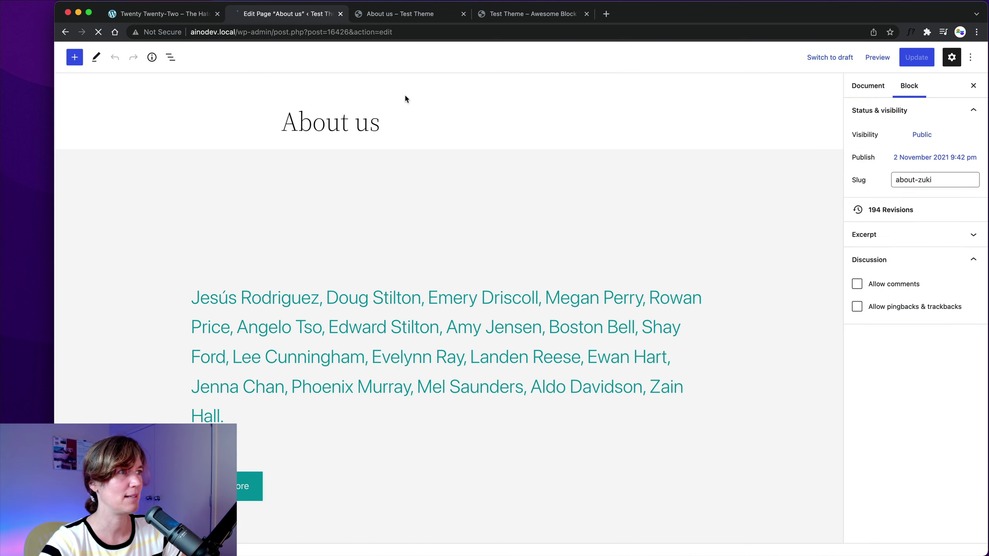
Step: Examine how the changed Primary color applies to the names paragraph, the pricing table and the mailing list callout on the About us page
{"action": "scroll", "coordinate": [149, 228], "scroll_direction": "down", "scroll_amount": 3}
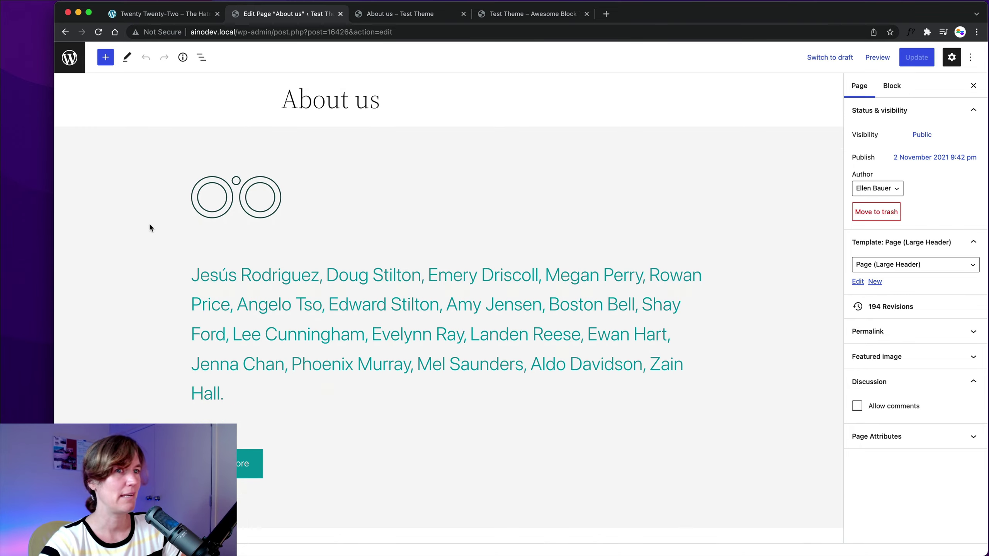
{"action": "scroll", "coordinate": [194, 233], "scroll_direction": "down", "scroll_amount": 15}
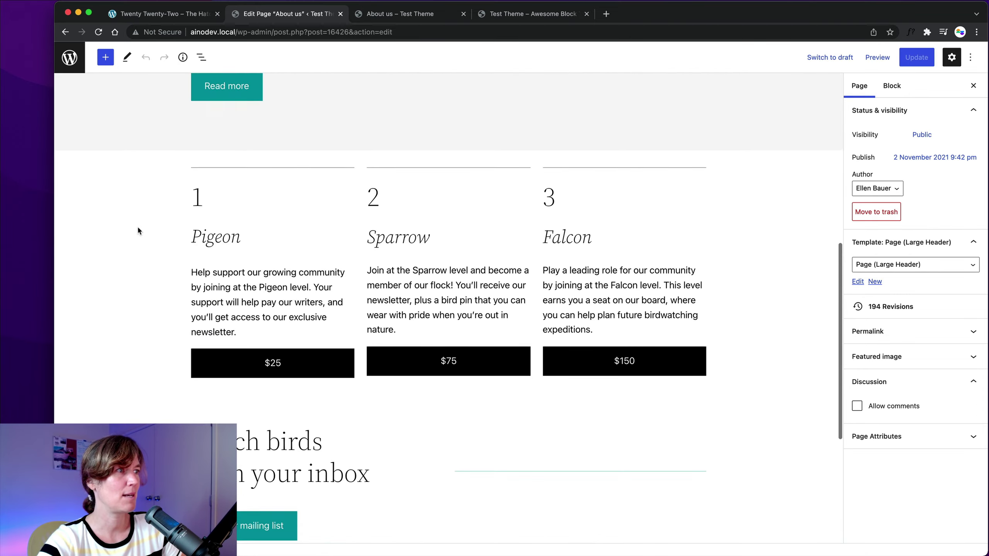
{"action": "scroll", "coordinate": [140, 231], "scroll_direction": "up", "scroll_amount": 15}
{"action": "scroll", "coordinate": [140, 231], "scroll_direction": "down", "scroll_amount": 13}
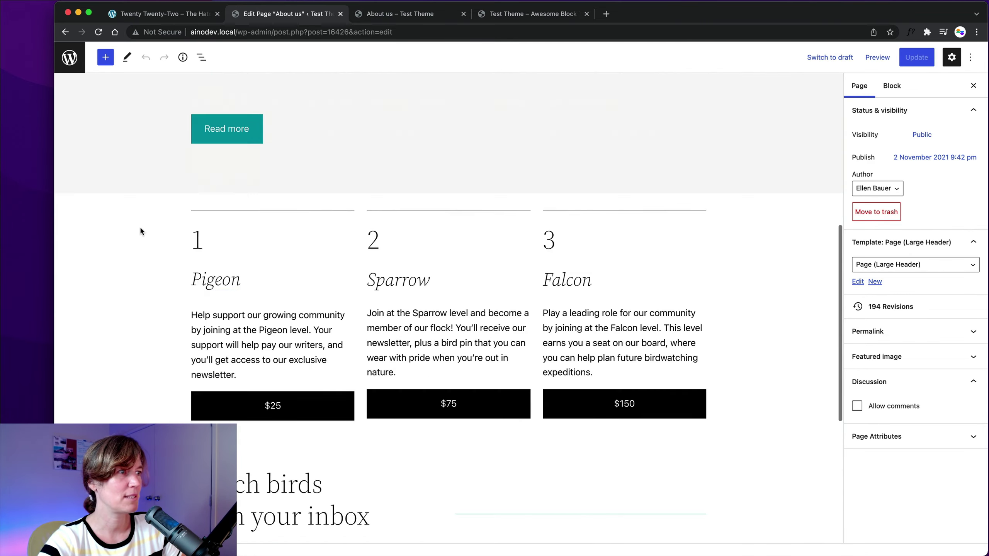
{"action": "scroll", "coordinate": [256, 349], "scroll_direction": "up", "scroll_amount": 15}
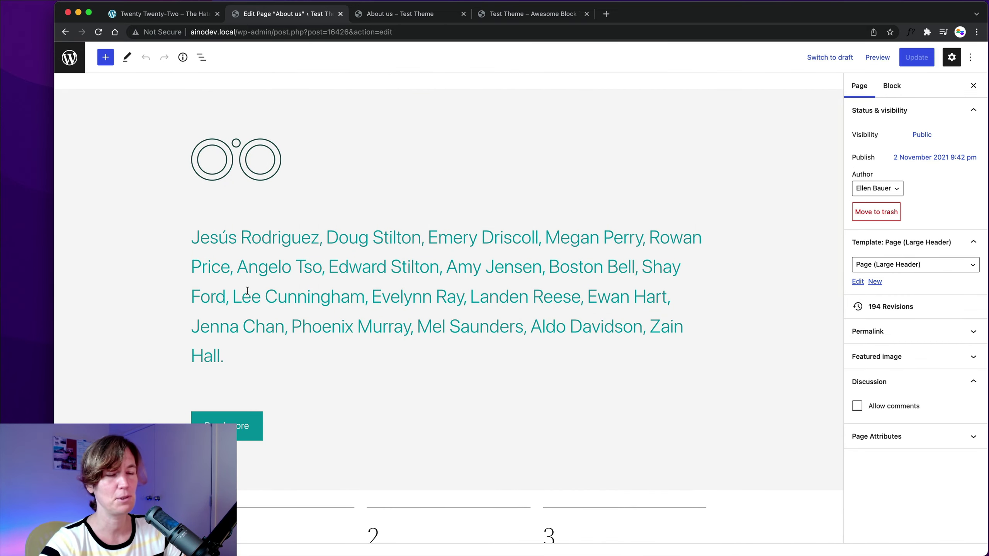
{"action": "left_click", "coordinate": [337, 300]}
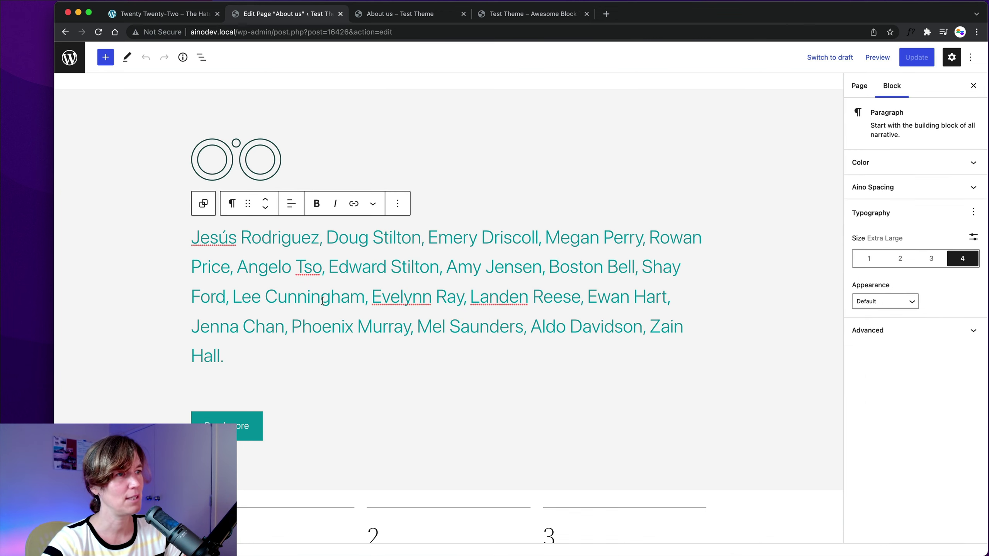
{"action": "scroll", "coordinate": [177, 293], "scroll_direction": "down", "scroll_amount": 2}
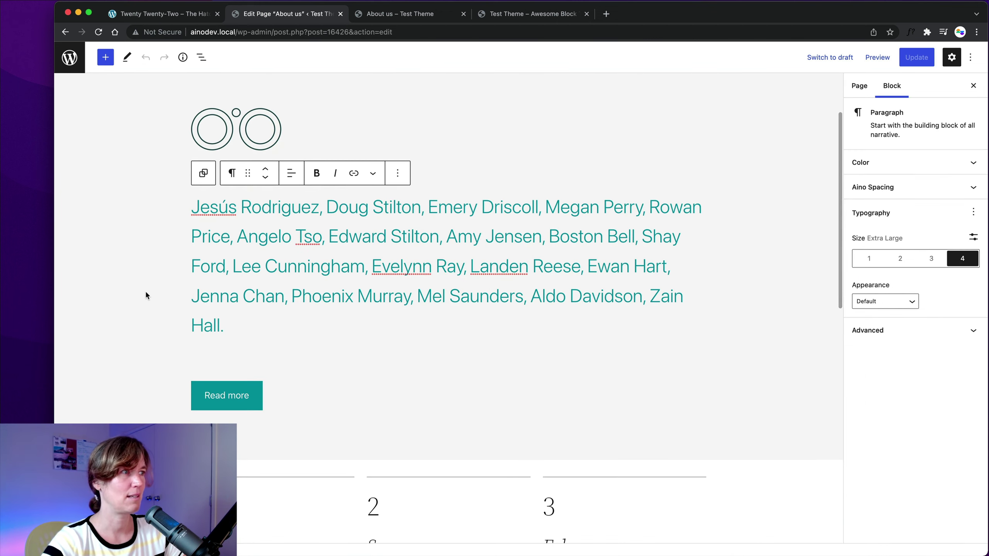
{"action": "scroll", "coordinate": [145, 292], "scroll_direction": "down", "scroll_amount": 15}
{"action": "scroll", "coordinate": [147, 291], "scroll_direction": "up", "scroll_amount": 8}
{"action": "scroll", "coordinate": [147, 291], "scroll_direction": "up", "scroll_amount": 8}
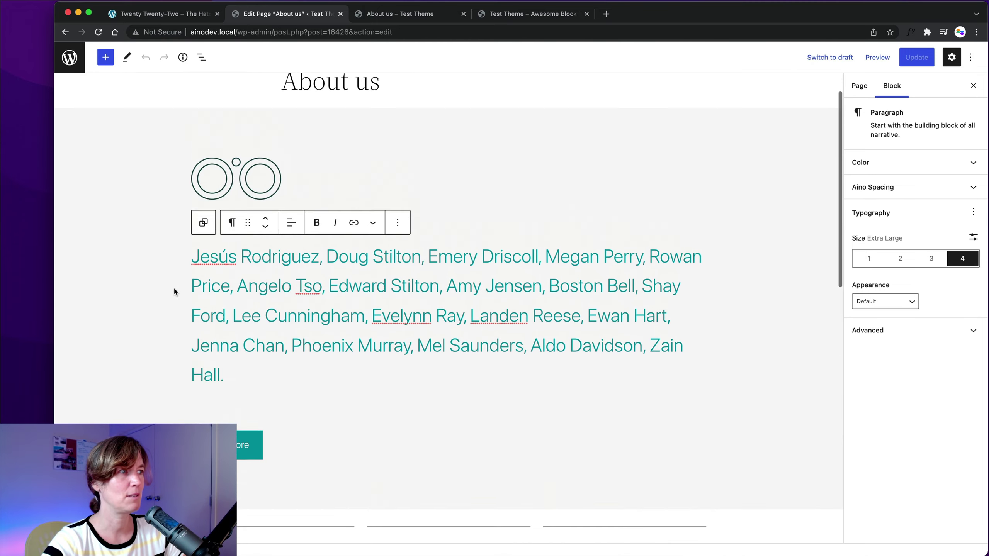
{"action": "scroll", "coordinate": [218, 389], "scroll_direction": "down", "scroll_amount": 10}
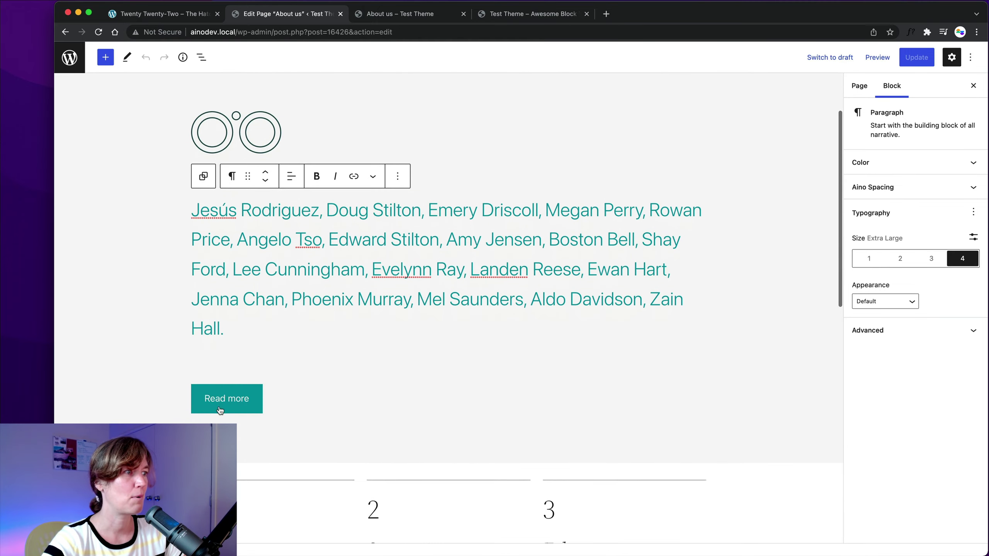
{"action": "scroll", "coordinate": [215, 378], "scroll_direction": "down", "scroll_amount": 3}
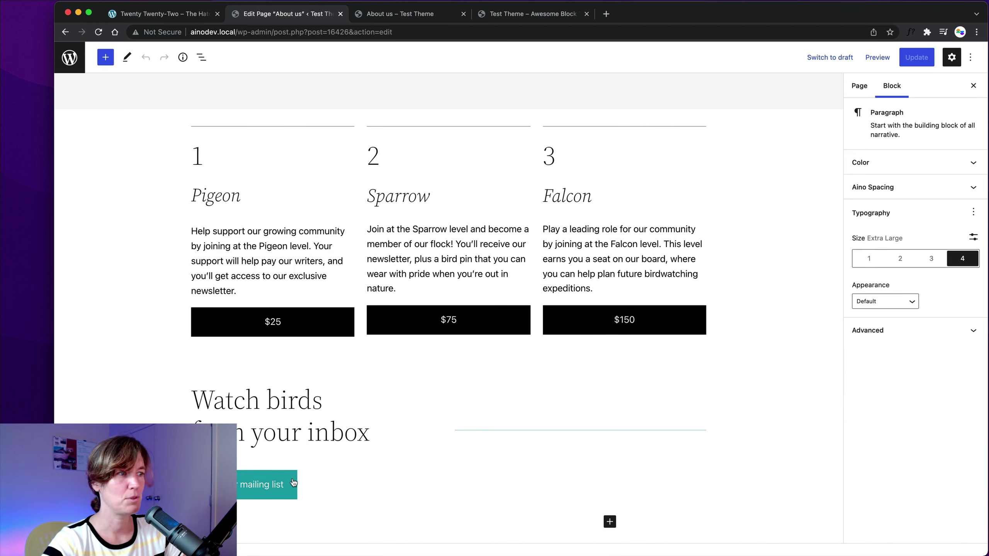
{"action": "scroll", "coordinate": [226, 416], "scroll_direction": "down", "scroll_amount": 1}
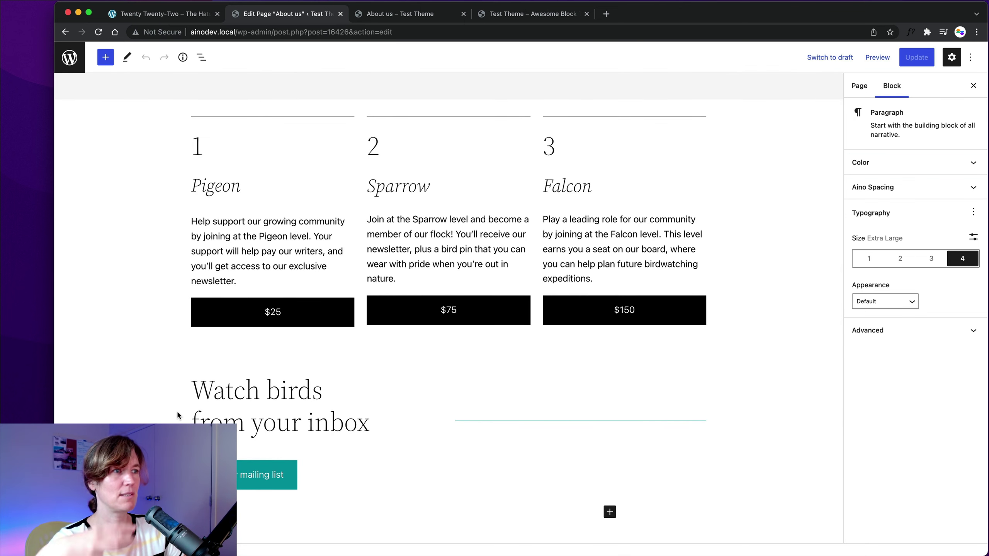
{"action": "scroll", "coordinate": [177, 415], "scroll_direction": "up", "scroll_amount": 2}
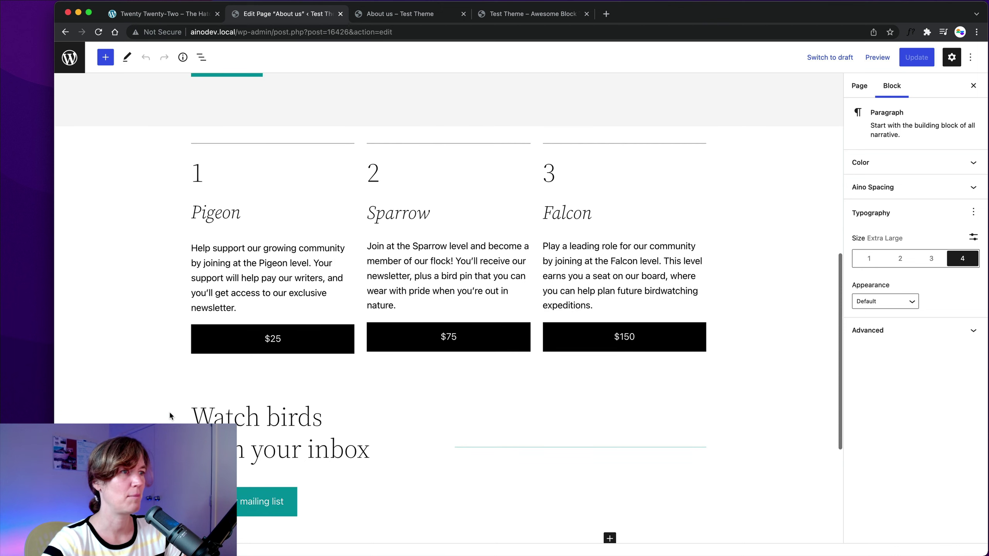
{"action": "scroll", "coordinate": [174, 415], "scroll_direction": "up", "scroll_amount": 8}
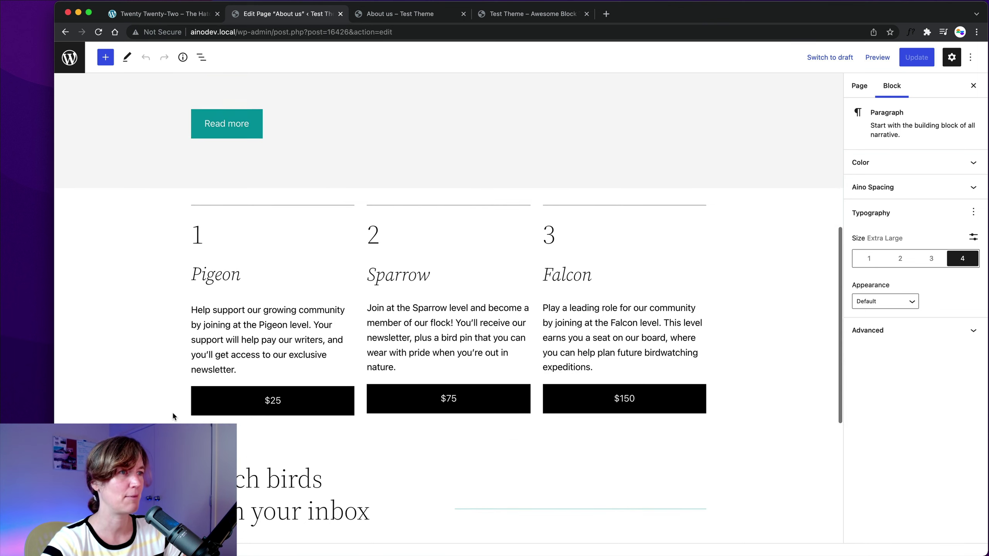
{"action": "scroll", "coordinate": [168, 412], "scroll_direction": "up", "scroll_amount": 4}
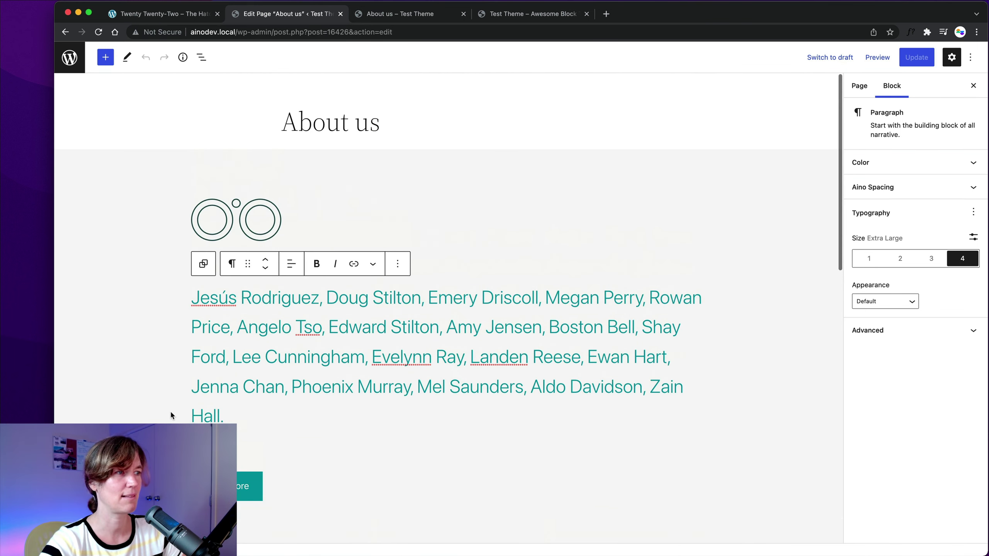
{"action": "left_click", "coordinate": [374, 355]}
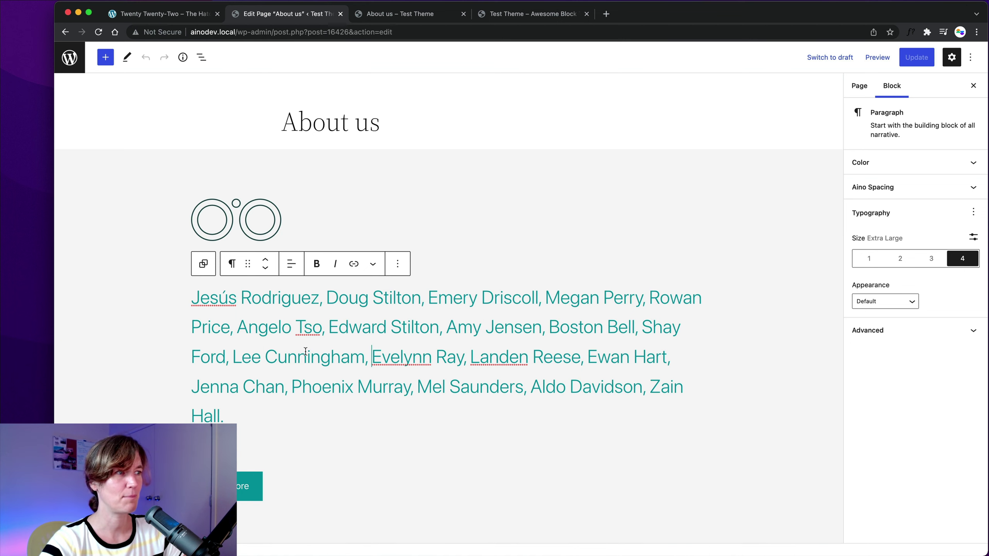
{"action": "left_click", "coordinate": [429, 14]}
{"action": "left_click", "coordinate": [277, 13]}
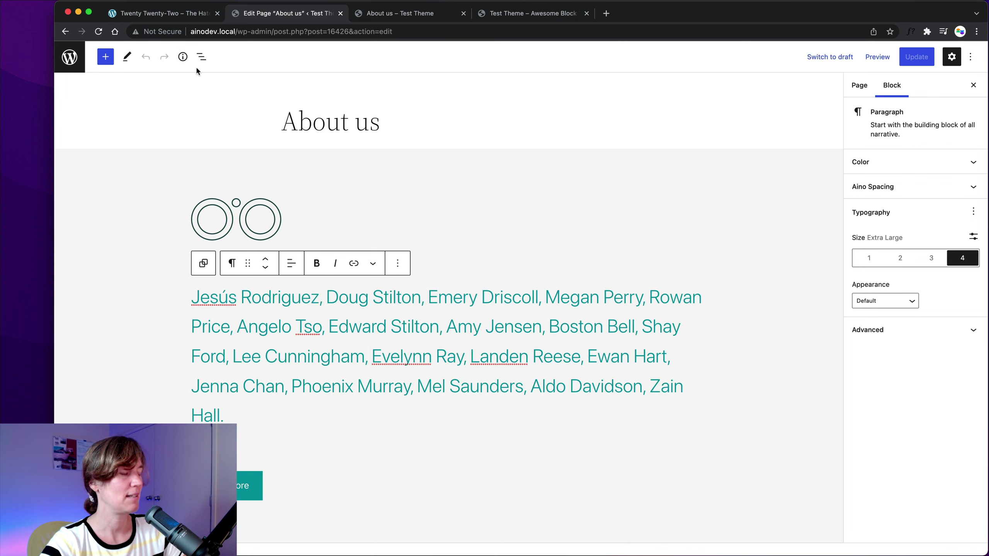
Step: Show the page's block list and inspect the names Group, the collapsed pricing Columns and the Subscribe callout Columns
{"action": "left_click", "coordinate": [201, 56]}
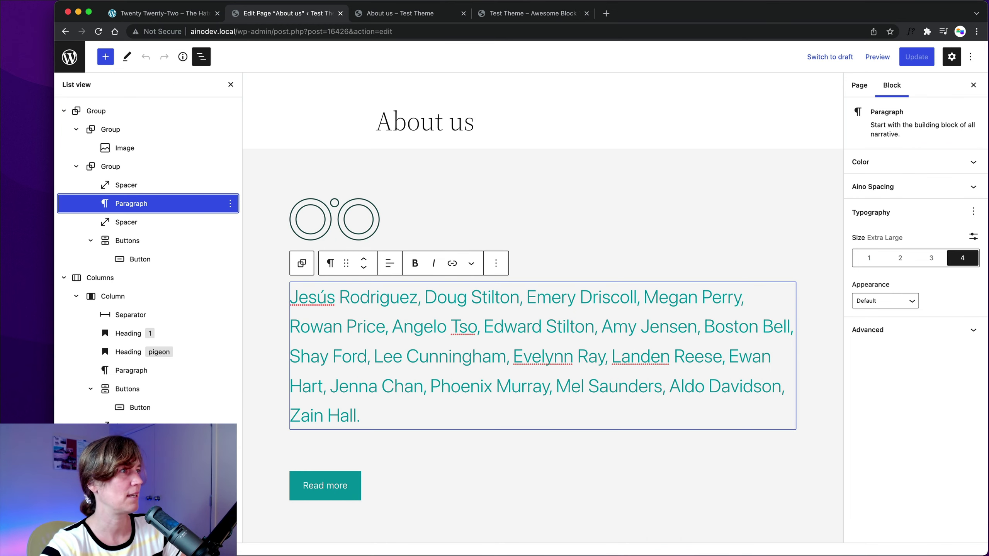
{"action": "left_click", "coordinate": [145, 113]}
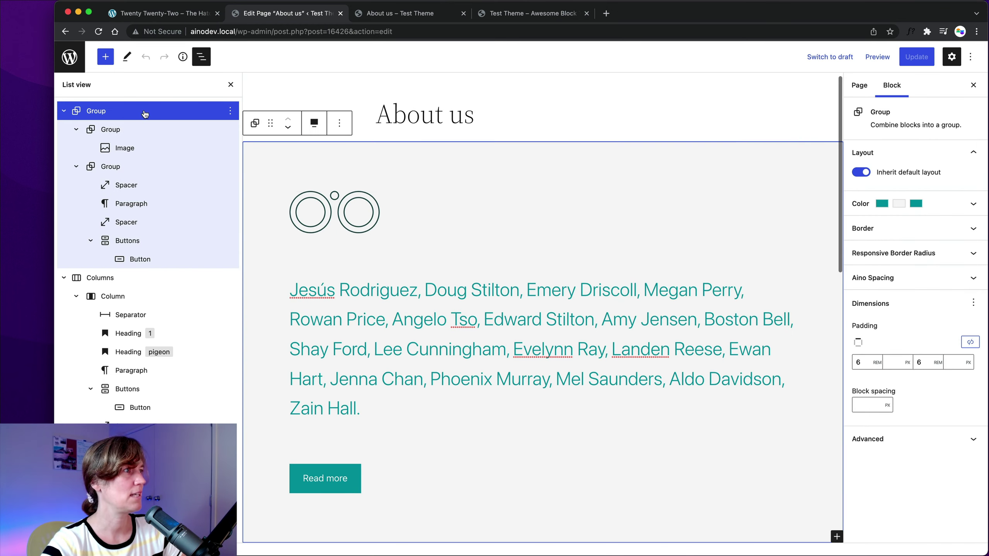
{"action": "left_click", "coordinate": [136, 277]}
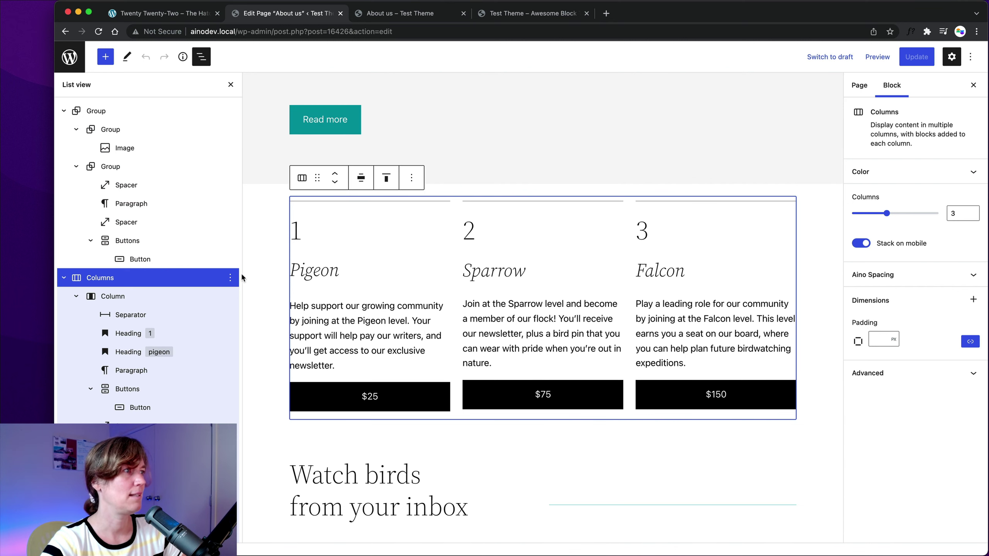
{"action": "left_click", "coordinate": [63, 277]}
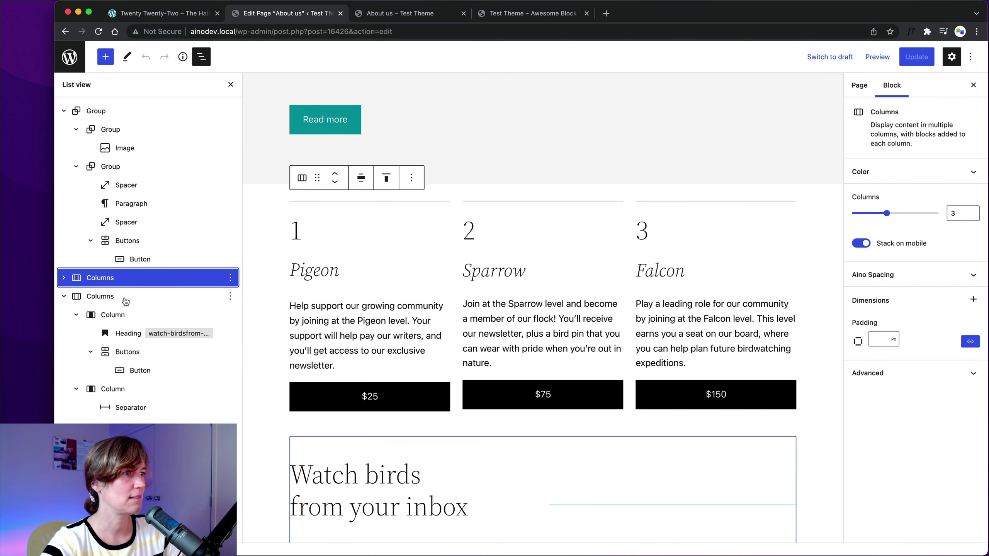
{"action": "left_click", "coordinate": [78, 296]}
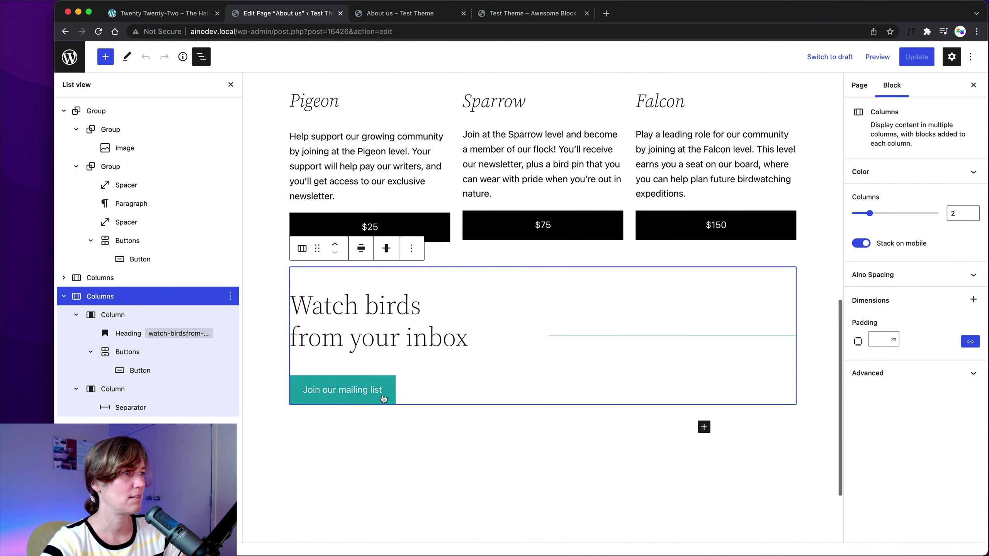
Step: Compare the block settings of the "Watch birds from your inbox" heading, the Pigeon heading and the $25 button
{"action": "left_click", "coordinate": [343, 306]}
{"action": "scroll", "coordinate": [334, 276], "scroll_direction": "up", "scroll_amount": 4}
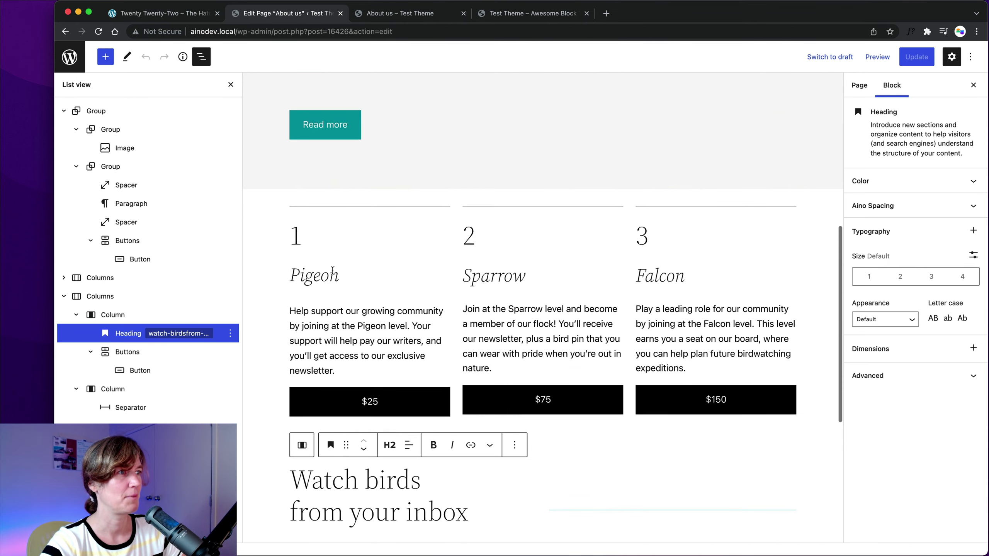
{"action": "left_click", "coordinate": [334, 276]}
{"action": "scroll", "coordinate": [277, 361], "scroll_direction": "down", "scroll_amount": 3}
{"action": "scroll", "coordinate": [277, 361], "scroll_direction": "down", "scroll_amount": 3}
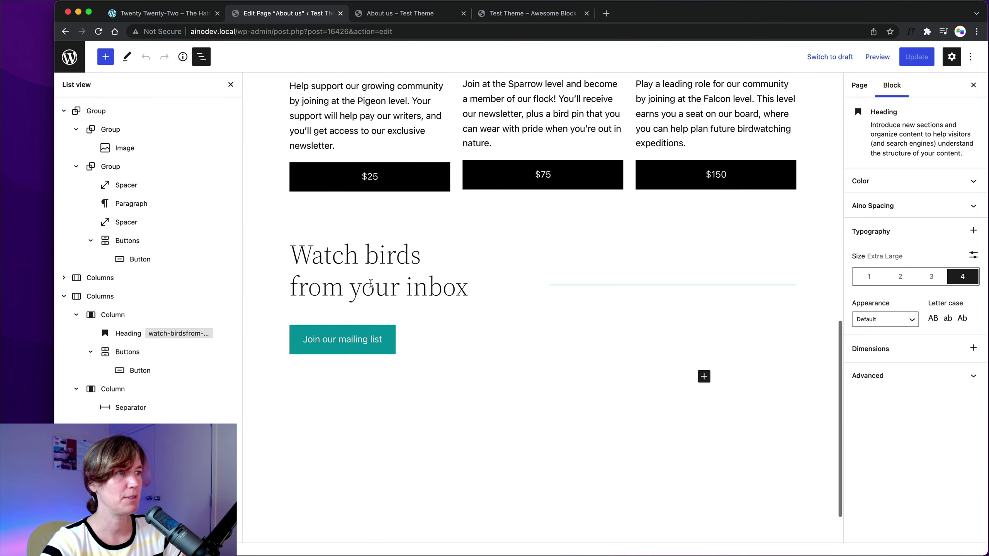
{"action": "scroll", "coordinate": [350, 389], "scroll_direction": "up", "scroll_amount": 8}
{"action": "scroll", "coordinate": [374, 429], "scroll_direction": "down", "scroll_amount": 2}
{"action": "scroll", "coordinate": [373, 428], "scroll_direction": "down", "scroll_amount": 1}
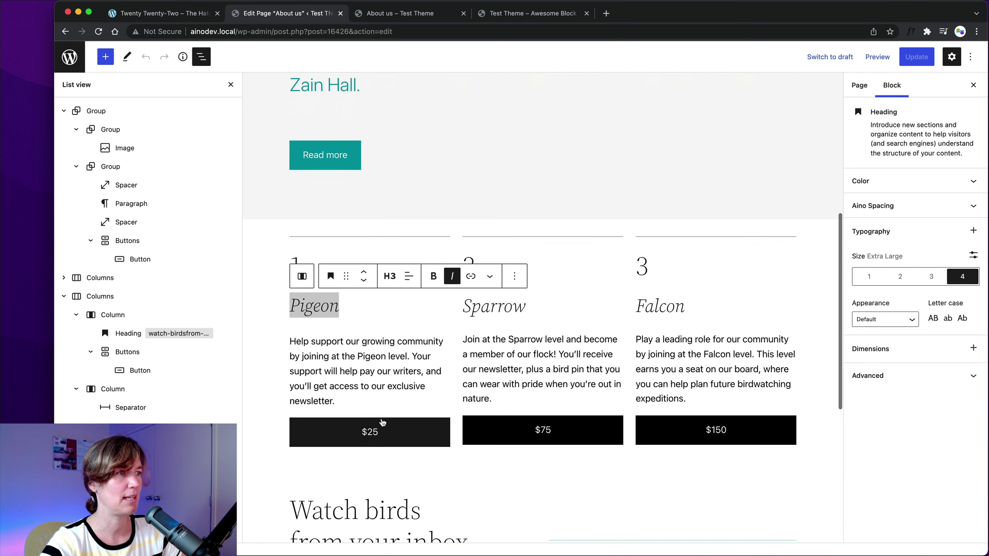
{"action": "left_click", "coordinate": [384, 433]}
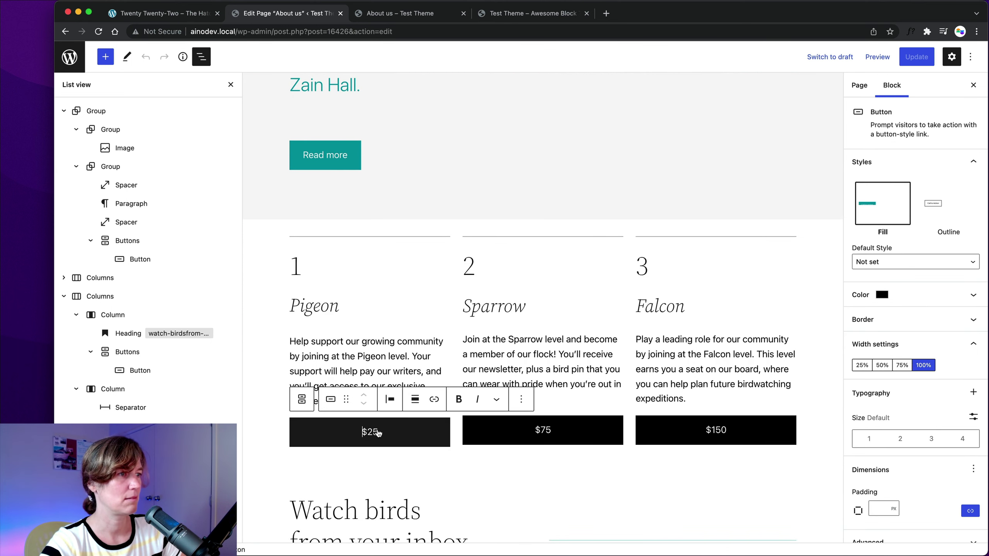
Step: Replace the text of the button in the Pigeon column with "Hi there" and bring up its link entry without adding a link
{"action": "left_click_drag", "start_coordinate": [367, 434], "coordinate": [380, 435]}
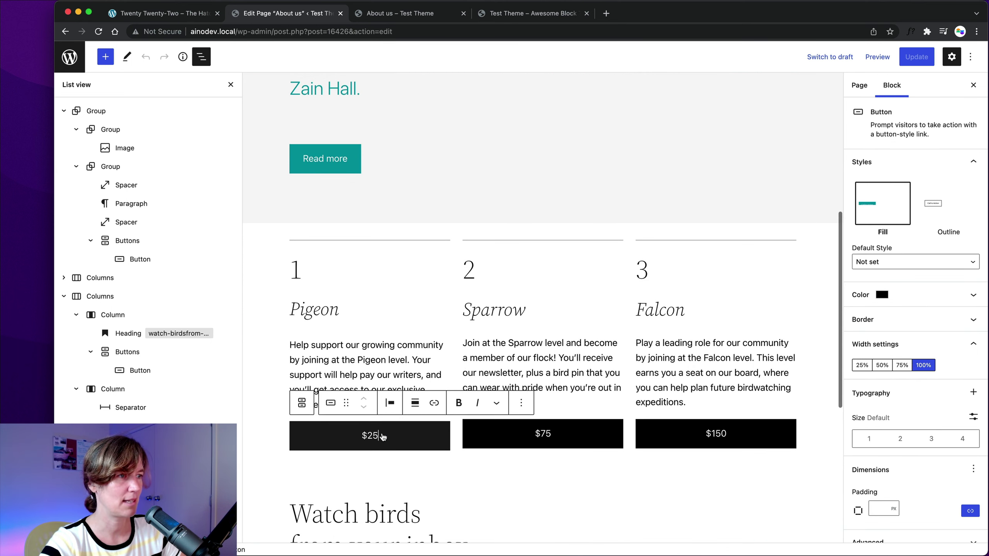
{"action": "key", "text": "BackSpace"}
{"action": "key", "text": "BackSpace"}
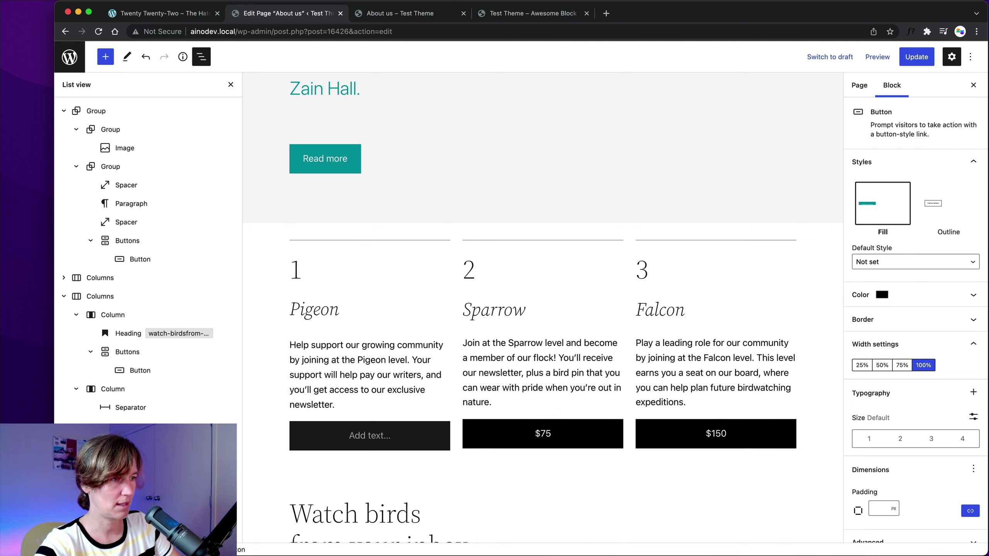
{"action": "type", "text": "Hi there"}
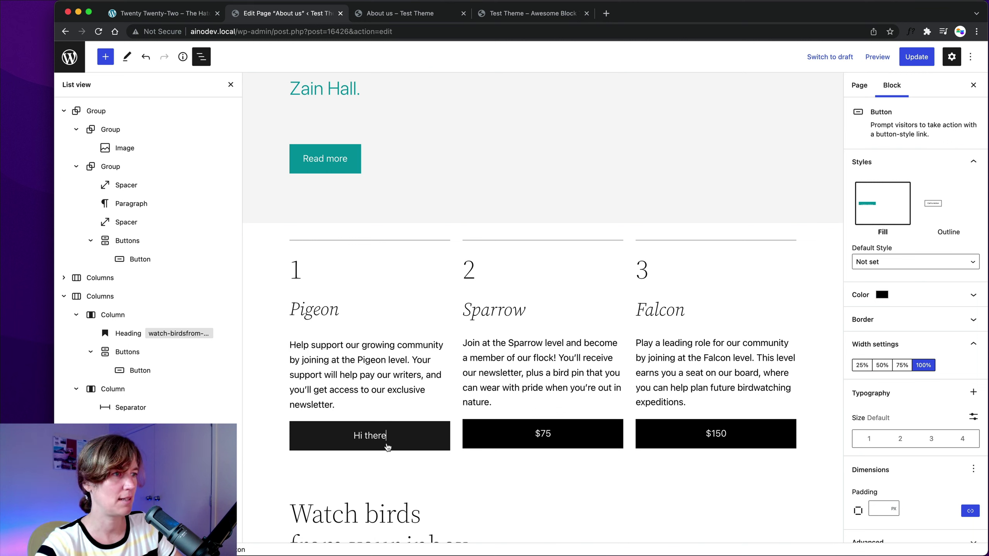
{"action": "key", "text": "super+k"}
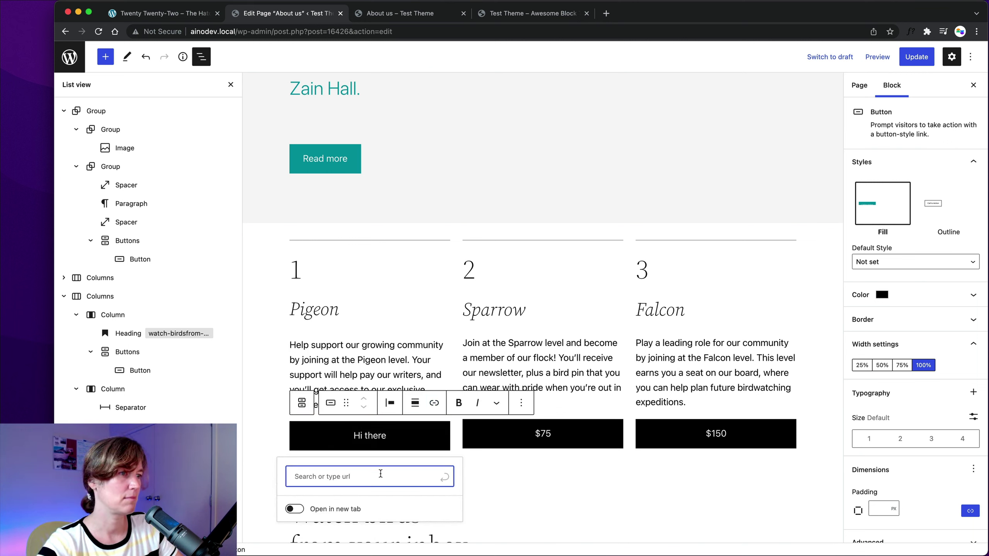
{"action": "left_click", "coordinate": [271, 397]}
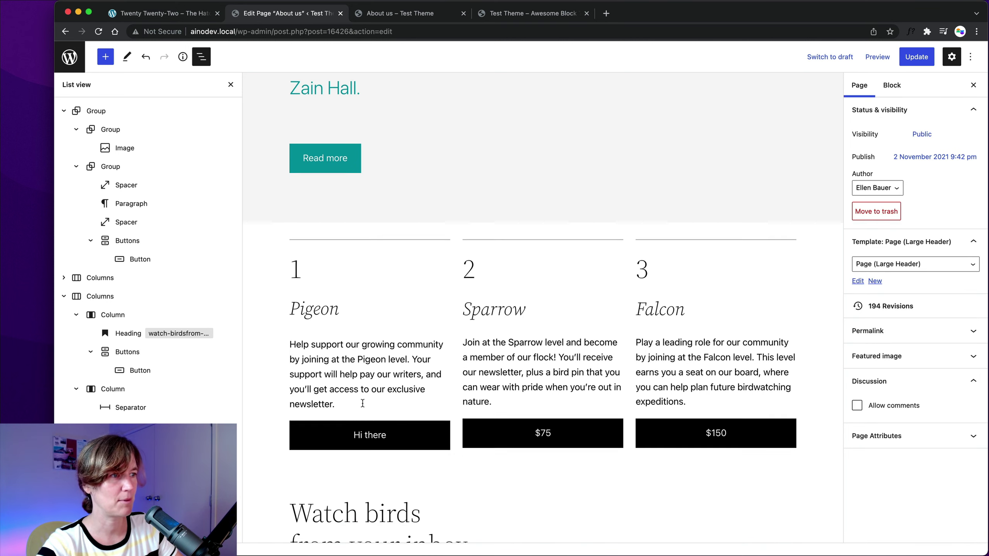
Step: Update the About us page to save the edited button
{"action": "scroll", "coordinate": [363, 400], "scroll_direction": "down", "scroll_amount": 2}
{"action": "scroll", "coordinate": [477, 292], "scroll_direction": "up", "scroll_amount": 10}
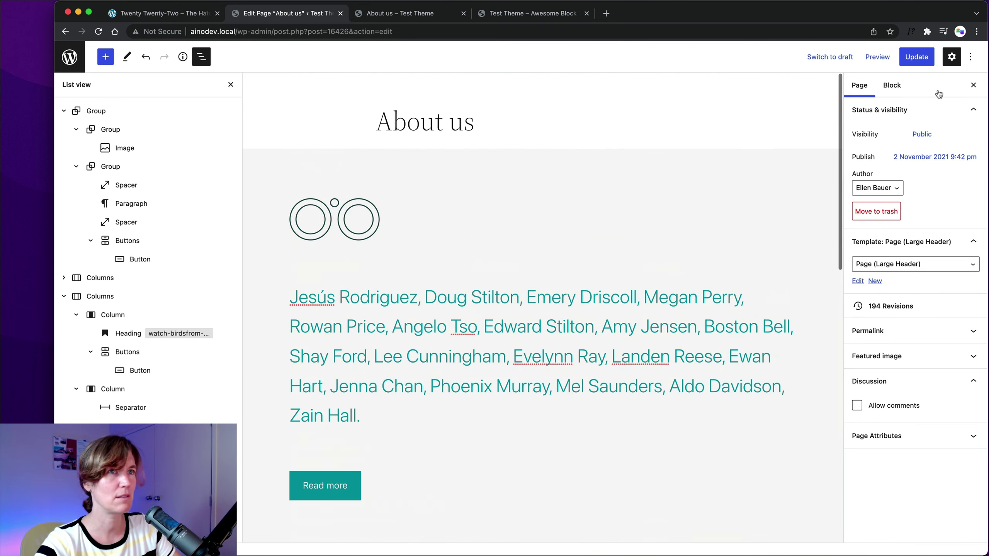
{"action": "left_click", "coordinate": [906, 57]}
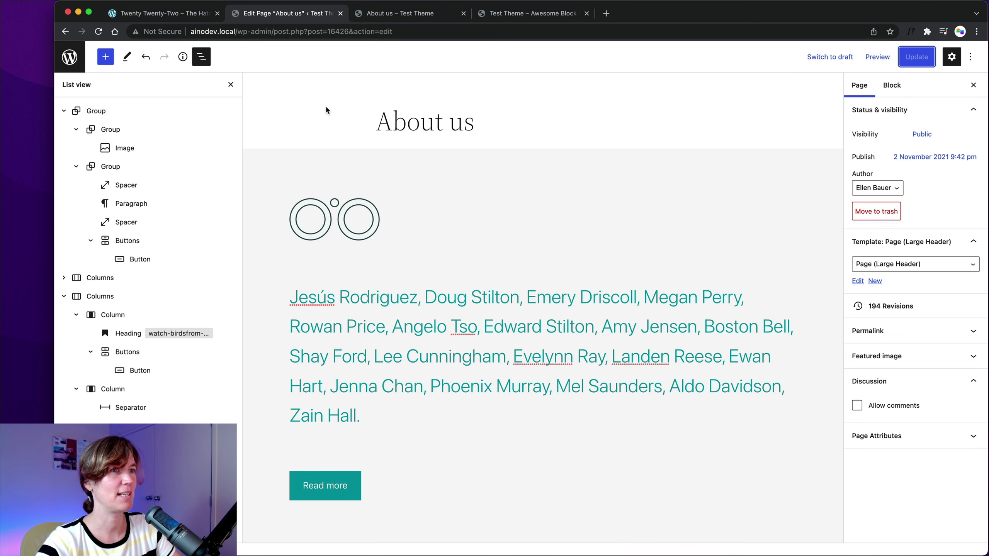
{"action": "scroll", "coordinate": [327, 110], "scroll_direction": "down", "scroll_amount": 2}
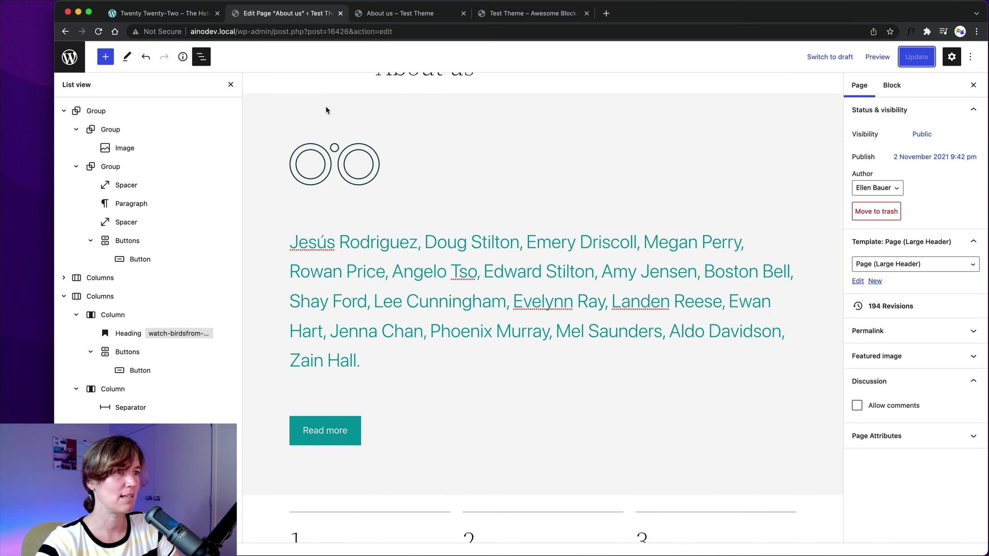
{"action": "scroll", "coordinate": [366, 163], "scroll_direction": "up", "scroll_amount": 2}
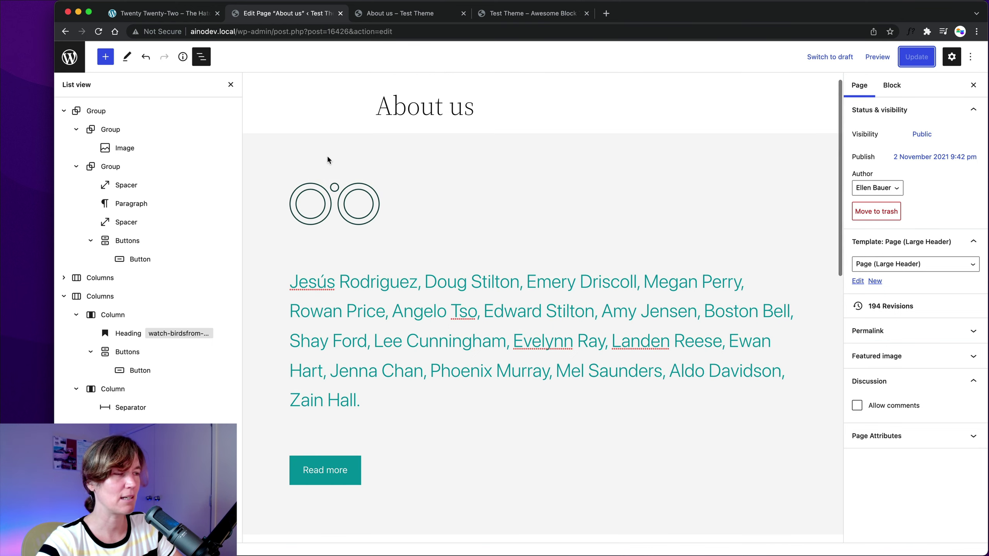
Step: Leave the page editor, open the site editor from the dashboard and show its navigation for templates and template parts
{"action": "left_click", "coordinate": [70, 59]}
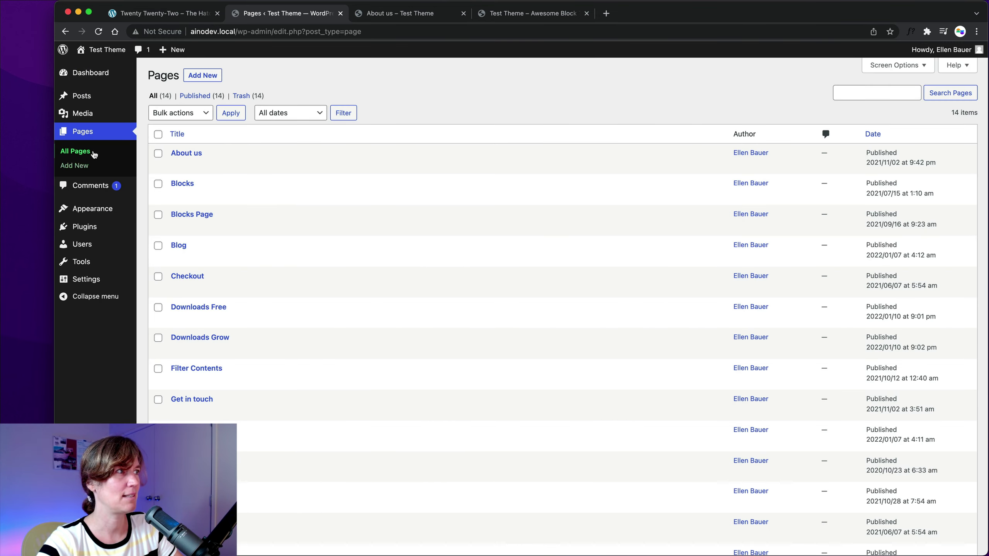
{"action": "mouse_move", "coordinate": [93, 215]}
{"action": "left_click", "coordinate": [159, 213]}
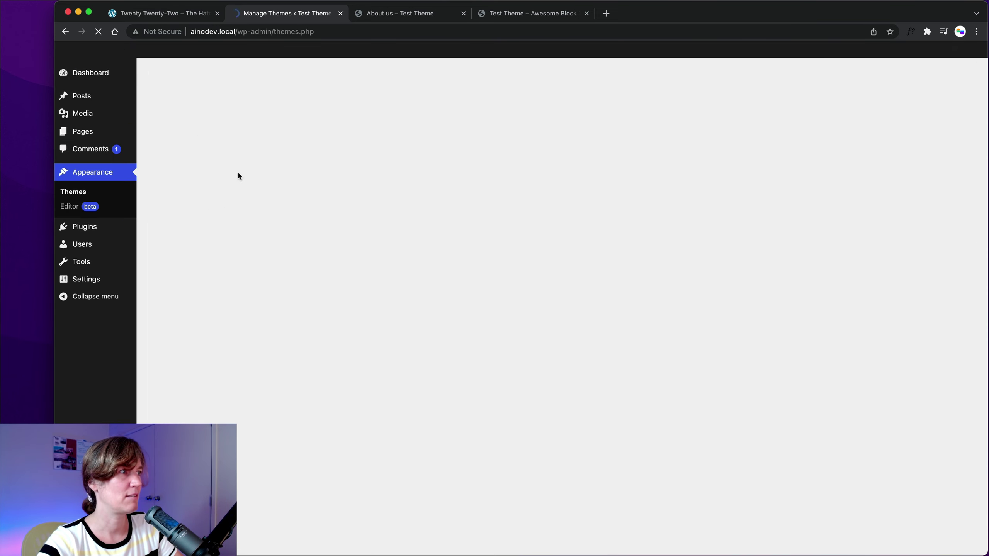
{"action": "left_click", "coordinate": [69, 206]}
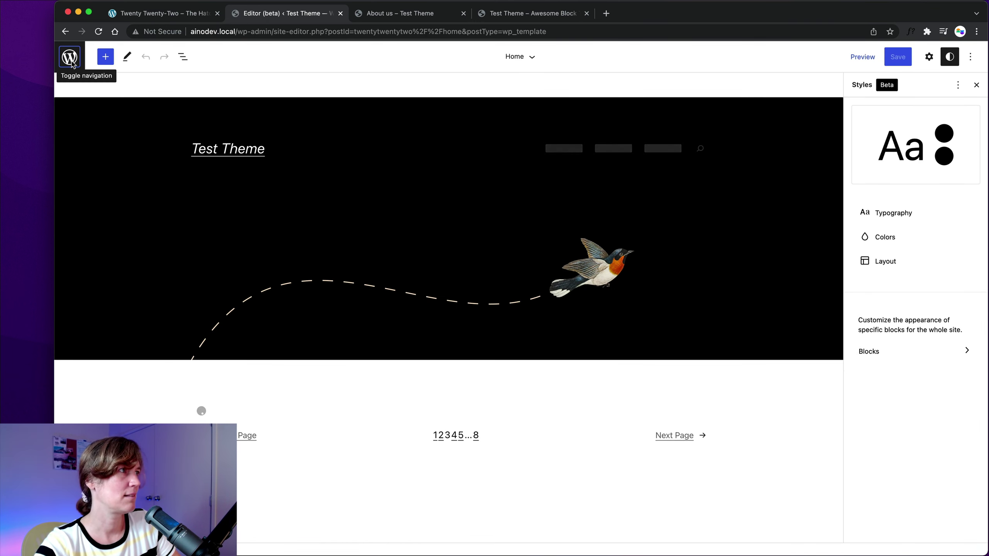
{"action": "left_click", "coordinate": [71, 63]}
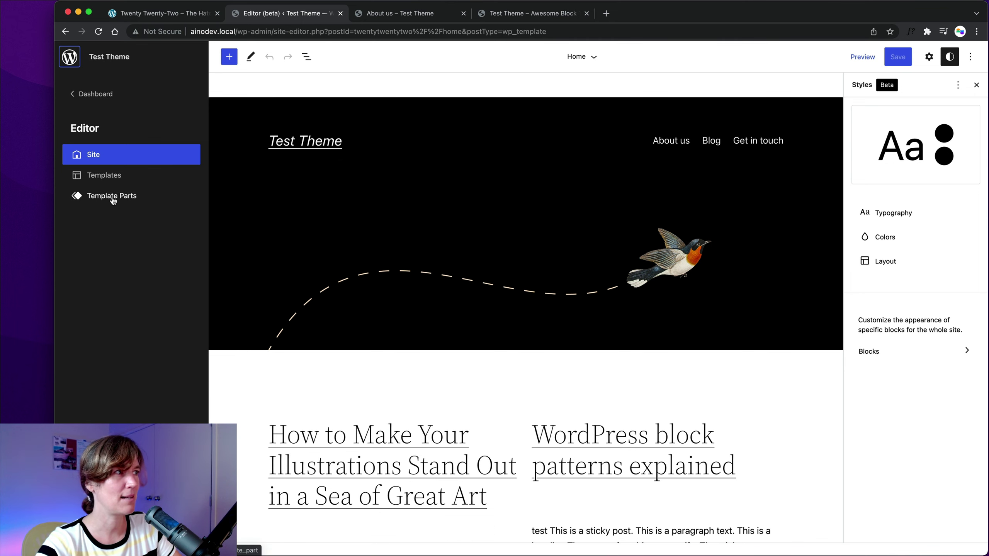